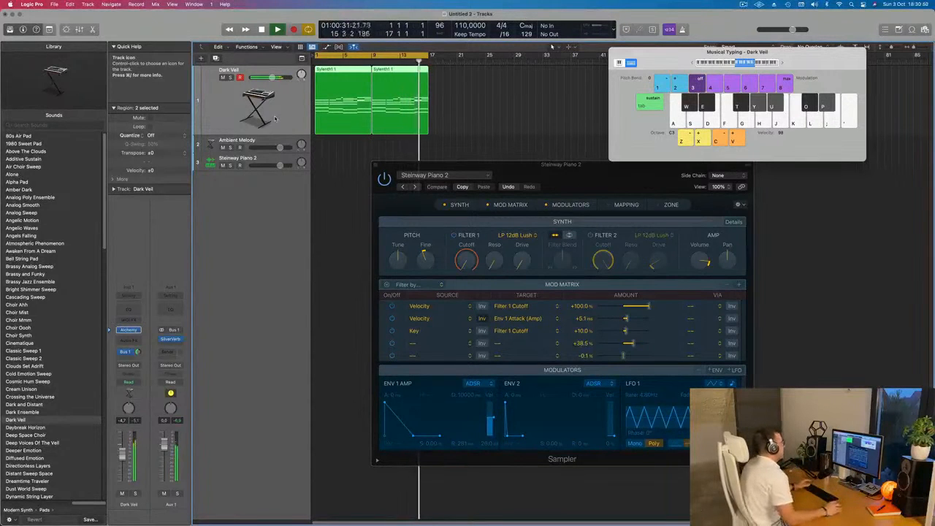
Return the playhead to the project start and move the Steinway Piano 2 window away from the track area.
{"action": "key", "text": "space"}
{"action": "left_click_drag", "start_coordinate": [583, 183], "coordinate": [554, 214]}
{"action": "left_click", "coordinate": [442, 106]}
{"action": "key", "text": "Return"}
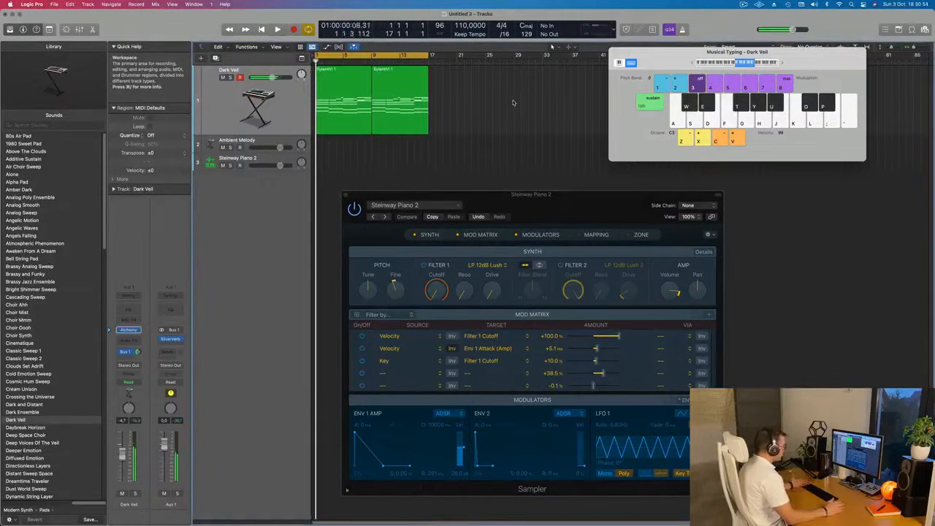
{"action": "left_click", "coordinate": [283, 115]}
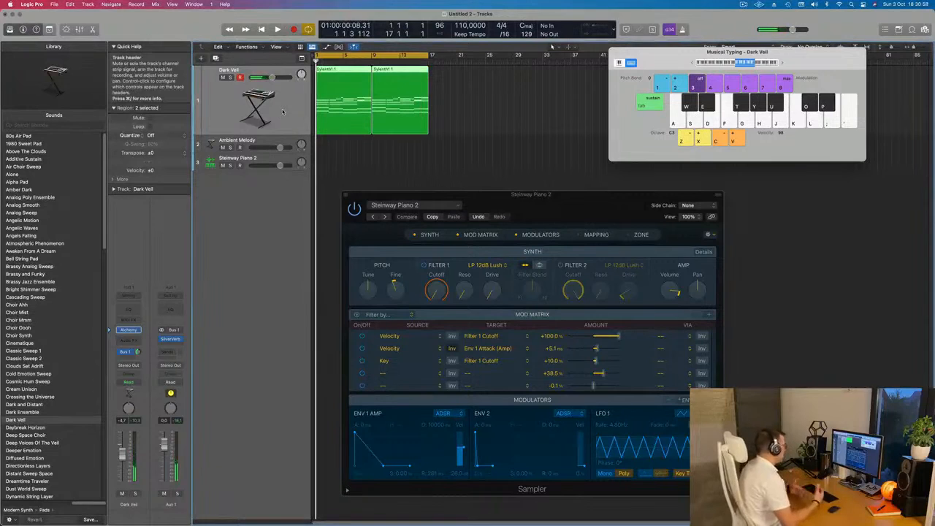
{"action": "key", "text": "space"}
{"action": "key", "text": "space"}
{"action": "key", "text": "space"}
{"action": "key", "text": "space"}
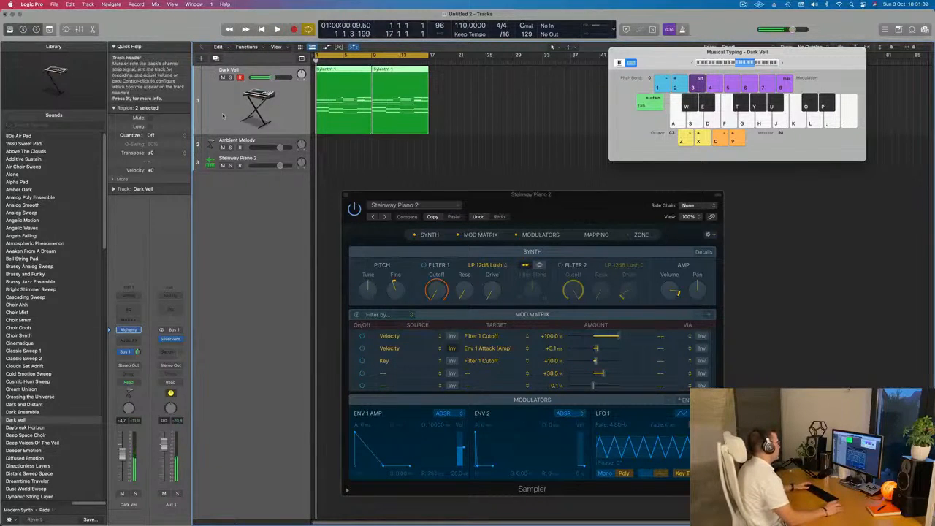
Duplicate the Dark Veil track with the same channel settings.
{"action": "left_click", "coordinate": [497, 109]}
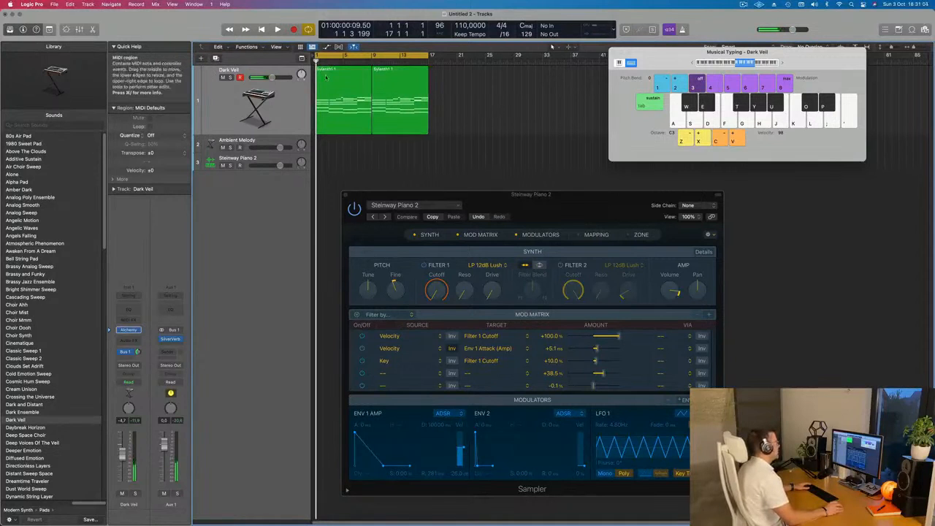
{"action": "left_click", "coordinate": [349, 112]}
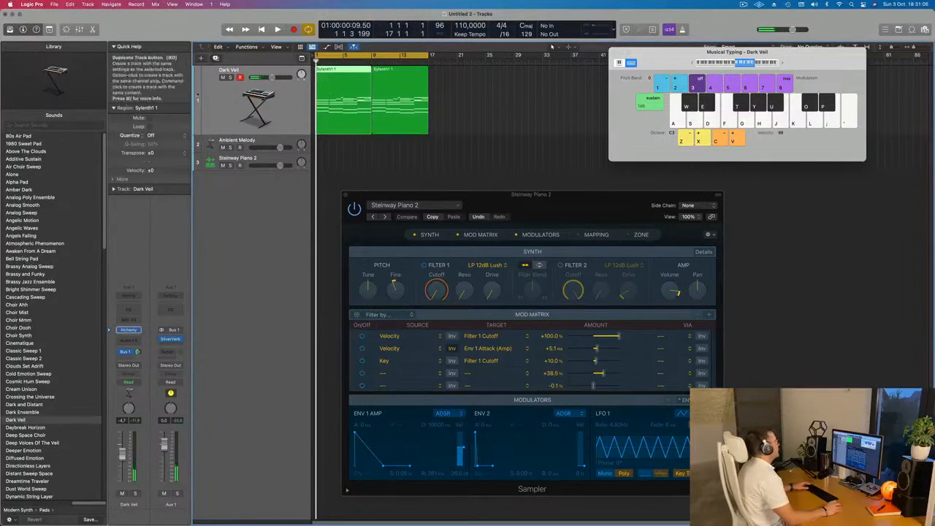
{"action": "left_click", "coordinate": [201, 76]}
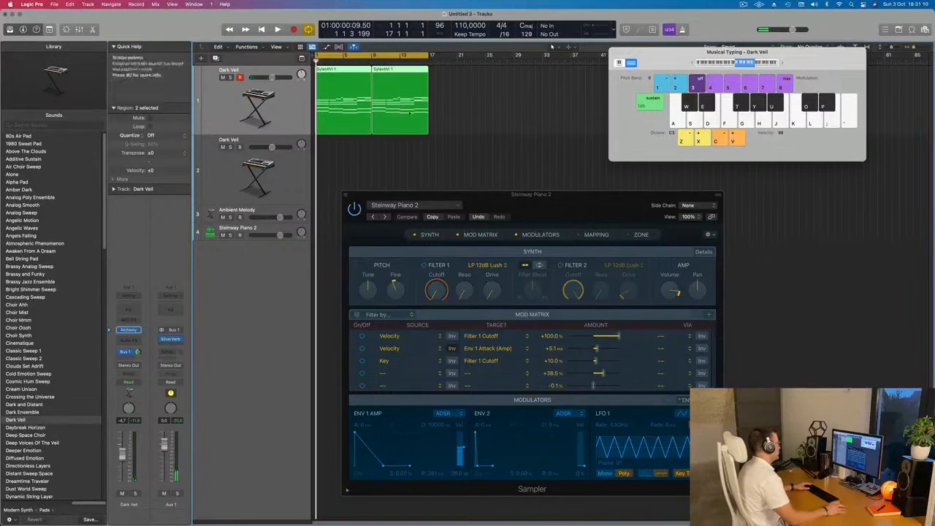
Copy the first Sylenth1 region onto the duplicated Dark Veil track at bar 1, moving the Steinway Piano 2 window clear of it.
{"action": "left_click", "coordinate": [343, 99]}
{"action": "left_click_drag", "start_coordinate": [330, 92], "coordinate": [329, 162]}
{"action": "left_click_drag", "start_coordinate": [476, 195], "coordinate": [668, 235]}
{"action": "left_click", "coordinate": [331, 150]}
{"action": "key", "text": "space"}
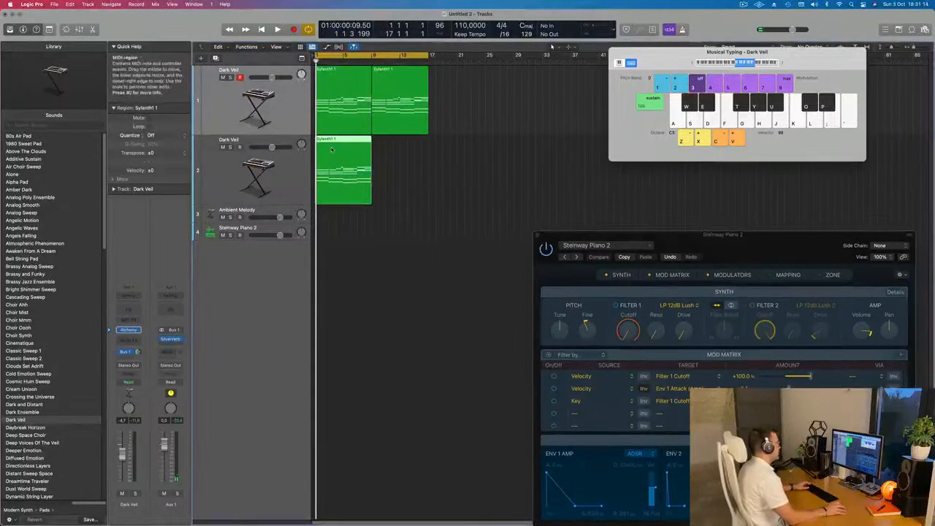
Delete all upper chord notes from the copied Sylenth1 region in the Piano Roll, keeping only the four lowest bass notes.
{"action": "double_click", "coordinate": [337, 141]}
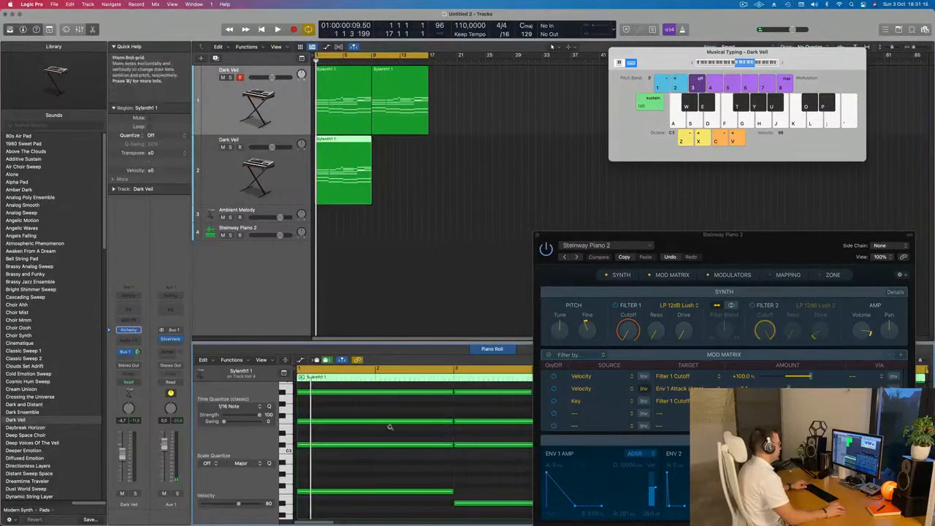
{"action": "scroll", "coordinate": [385, 425], "scroll_direction": "left", "scroll_amount": 5}
{"action": "scroll", "coordinate": [362, 450], "scroll_direction": "up", "scroll_amount": 2}
{"action": "scroll", "coordinate": [362, 449], "scroll_direction": "down", "scroll_amount": 3}
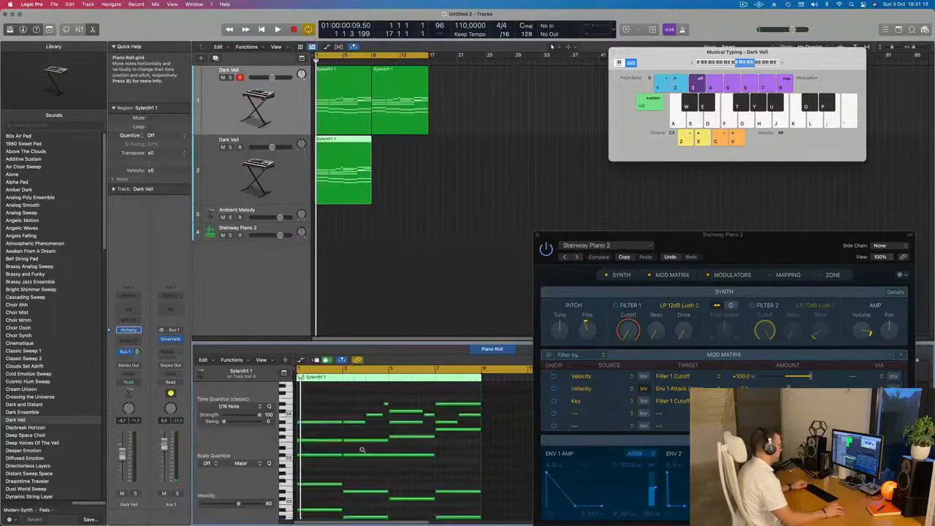
{"action": "scroll", "coordinate": [342, 470], "scroll_direction": "down", "scroll_amount": 1}
{"action": "left_click_drag", "start_coordinate": [326, 461], "coordinate": [455, 407]}
{"action": "key", "text": "BackSpace"}
{"action": "left_click_drag", "start_coordinate": [327, 455], "coordinate": [448, 495]}
{"action": "key", "text": "BackSpace"}
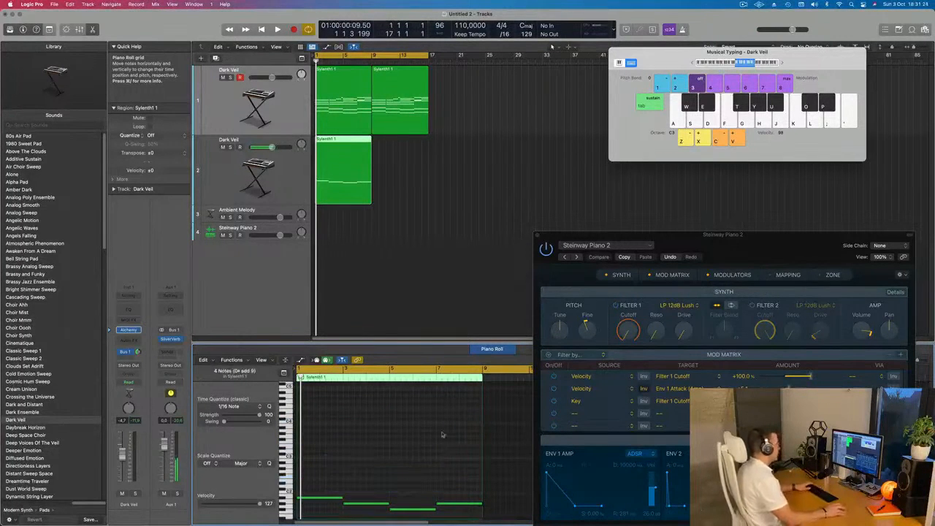
Select the duplicated Dark Veil track and play its bass line together with the chords from the start.
{"action": "left_click", "coordinate": [284, 189]}
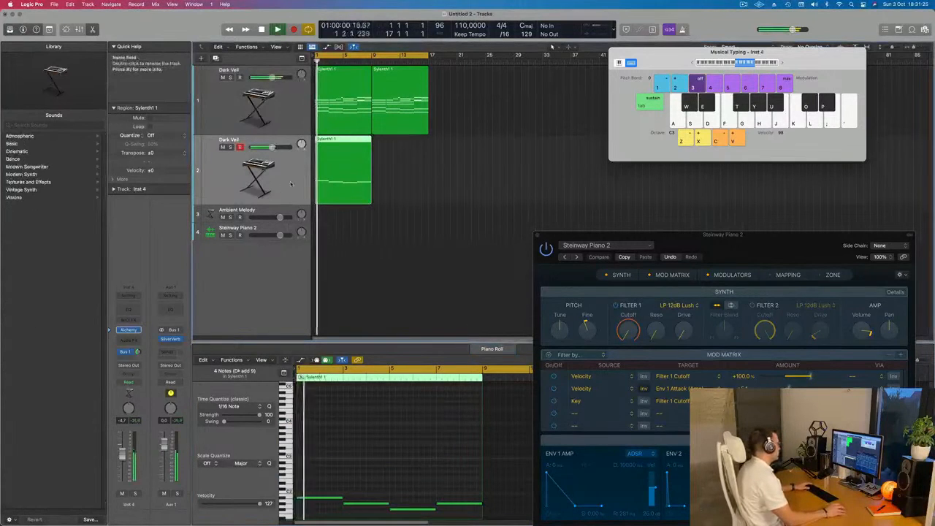
{"action": "scroll", "coordinate": [356, 457], "scroll_direction": "down", "scroll_amount": 5}
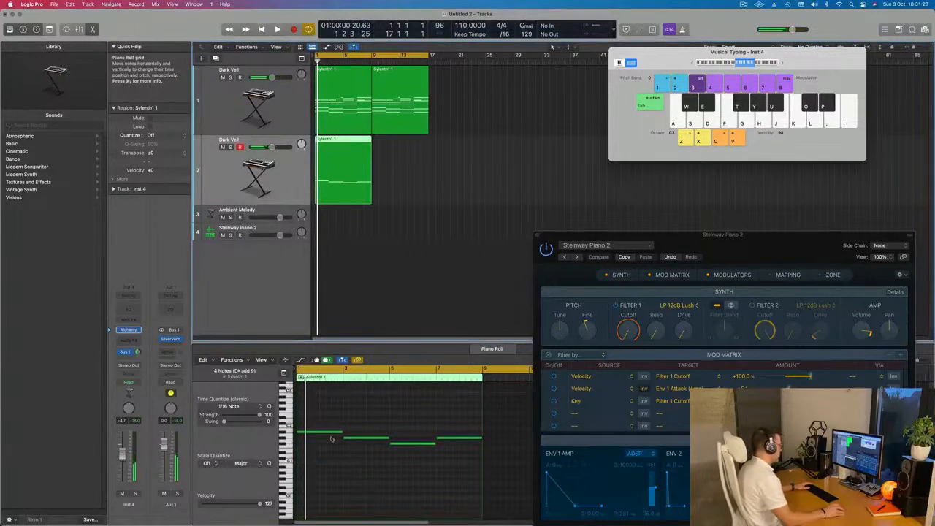
{"action": "key", "text": "space"}
{"action": "key", "text": "space"}
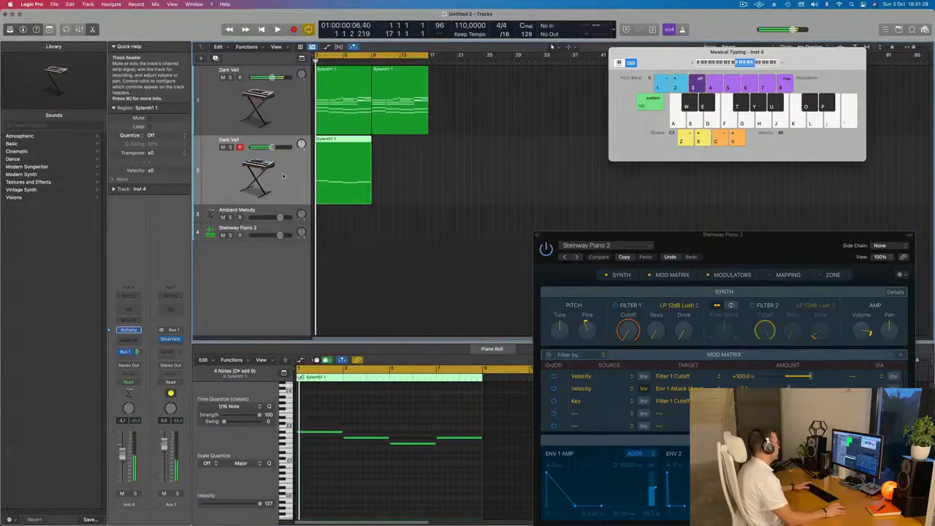
Open Alchemy on the duplicated track, filter its presets to the Bass category and browse them.
{"action": "left_click", "coordinate": [127, 330]}
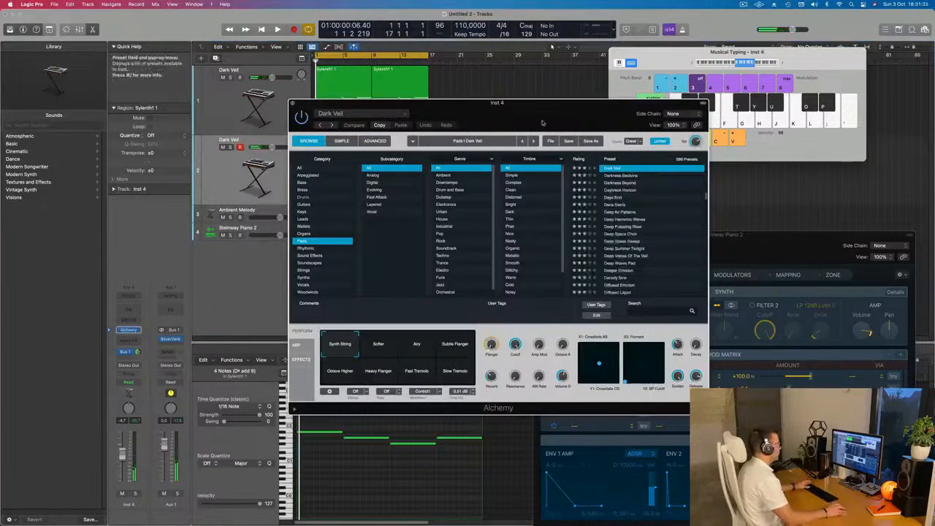
{"action": "left_click_drag", "start_coordinate": [549, 111], "coordinate": [644, 158]}
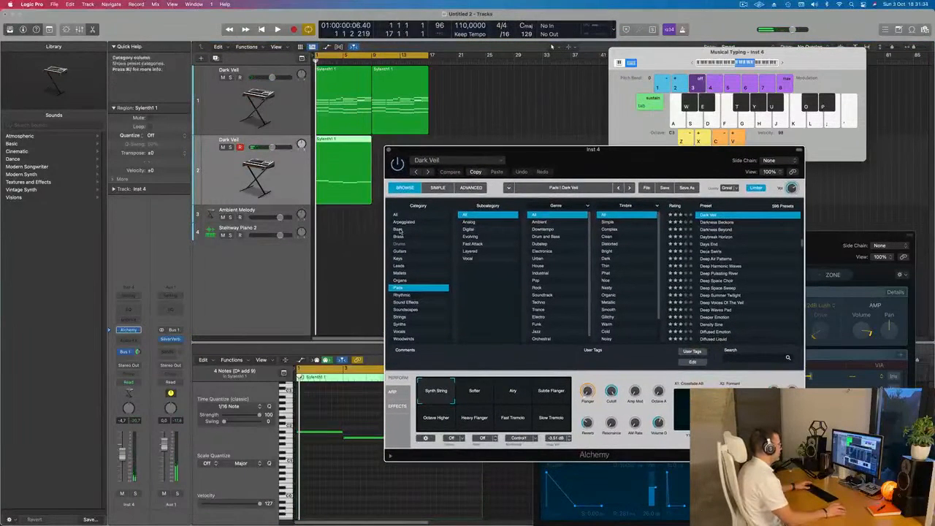
{"action": "left_click", "coordinate": [399, 230]}
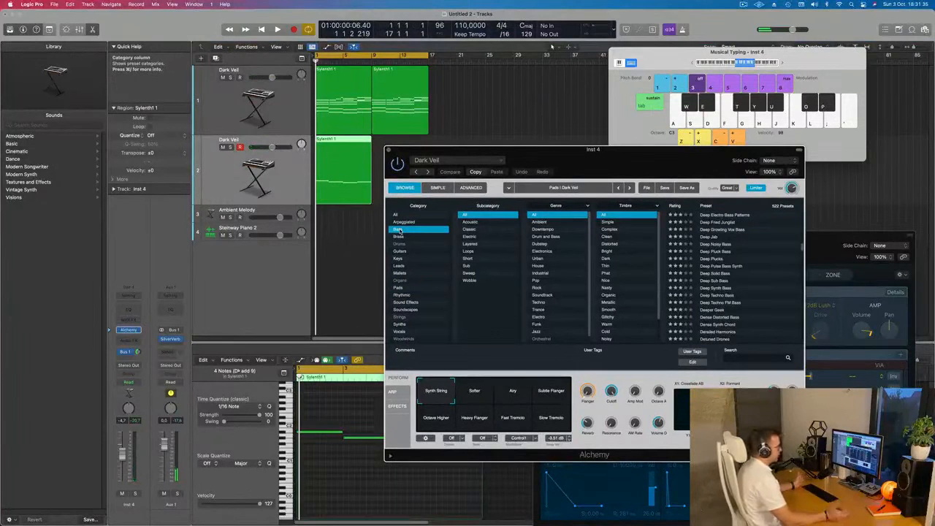
{"action": "scroll", "coordinate": [739, 268], "scroll_direction": "up", "scroll_amount": 10}
{"action": "scroll", "coordinate": [753, 266], "scroll_direction": "down", "scroll_amount": 5}
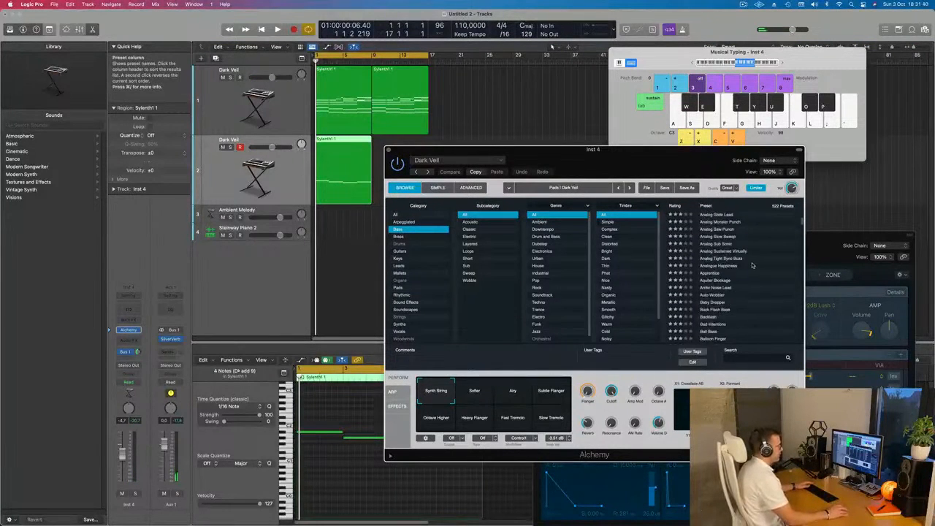
{"action": "left_click_drag", "start_coordinate": [647, 159], "coordinate": [677, 140]}
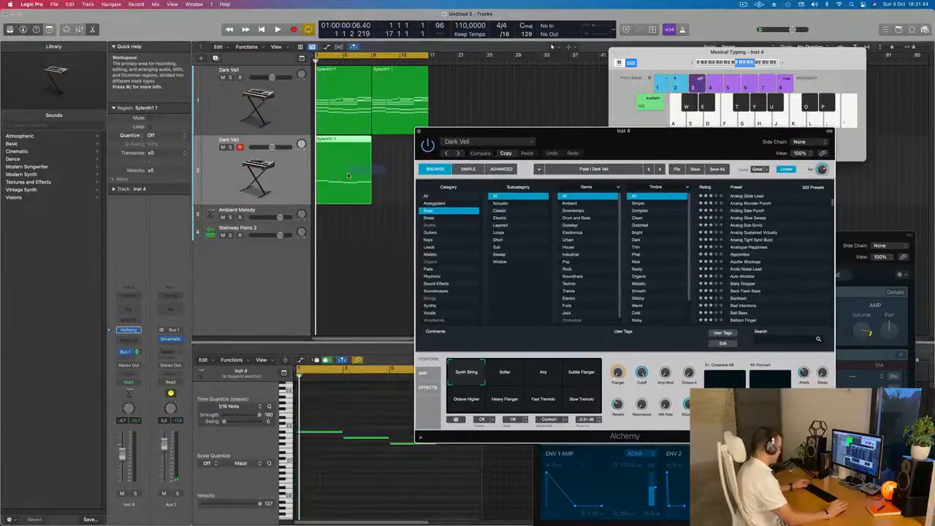
Repeat the bass region once directly after itself and move the Alchemy window clear of the regions.
{"action": "left_click", "coordinate": [349, 175]}
{"action": "key", "text": "super+r"}
{"action": "left_click_drag", "start_coordinate": [693, 140], "coordinate": [673, 143]}
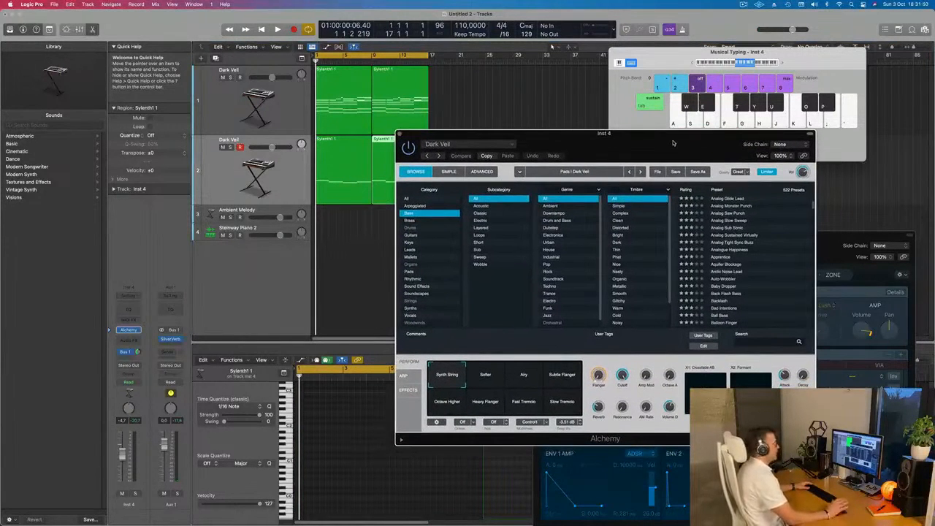
{"action": "left_click_drag", "start_coordinate": [673, 143], "coordinate": [704, 117]}
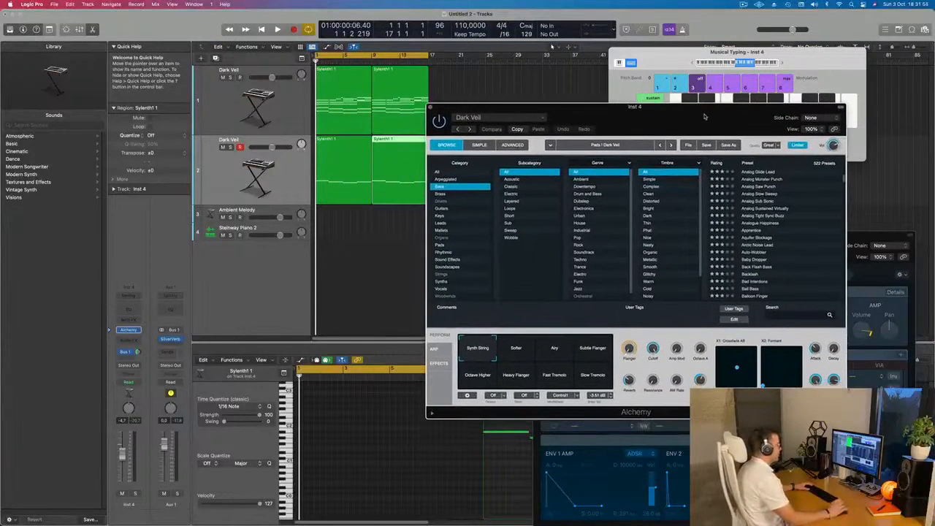
{"action": "left_click_drag", "start_coordinate": [705, 116], "coordinate": [740, 68]}
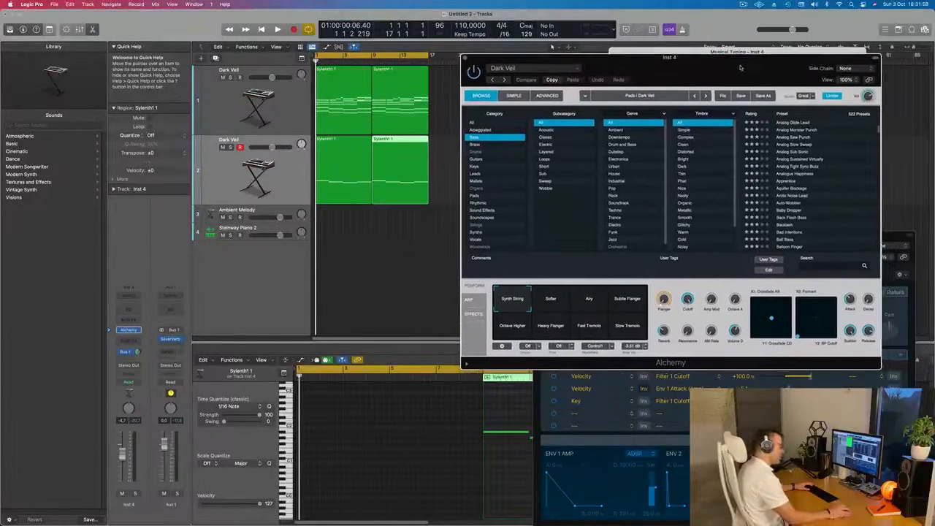
Load the Bass And Lead preset in Alchemy and play it with the chords.
{"action": "scroll", "coordinate": [814, 170], "scroll_direction": "down", "scroll_amount": 3}
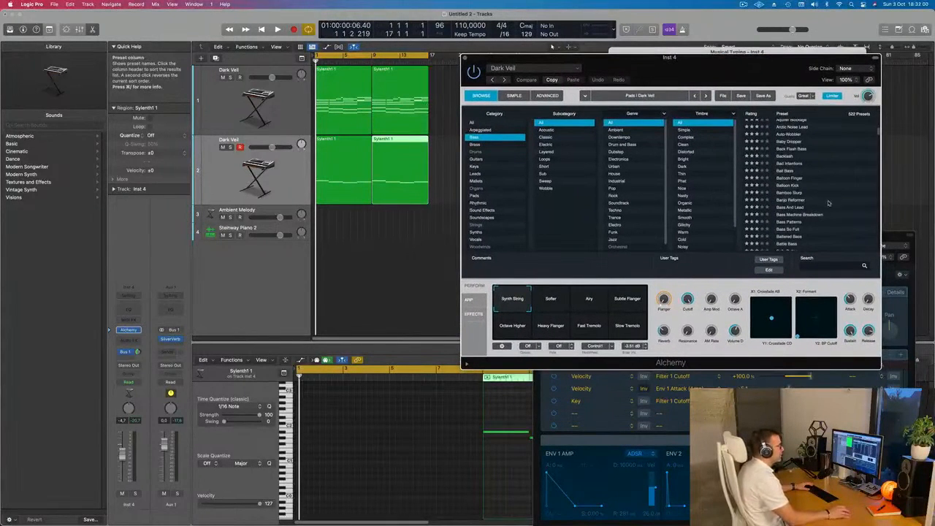
{"action": "left_click", "coordinate": [788, 208]}
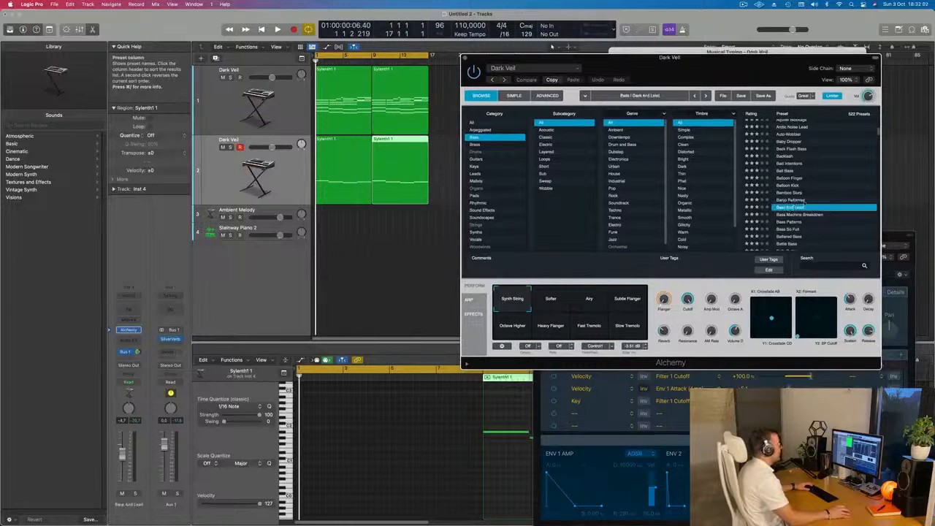
{"action": "key", "text": "space"}
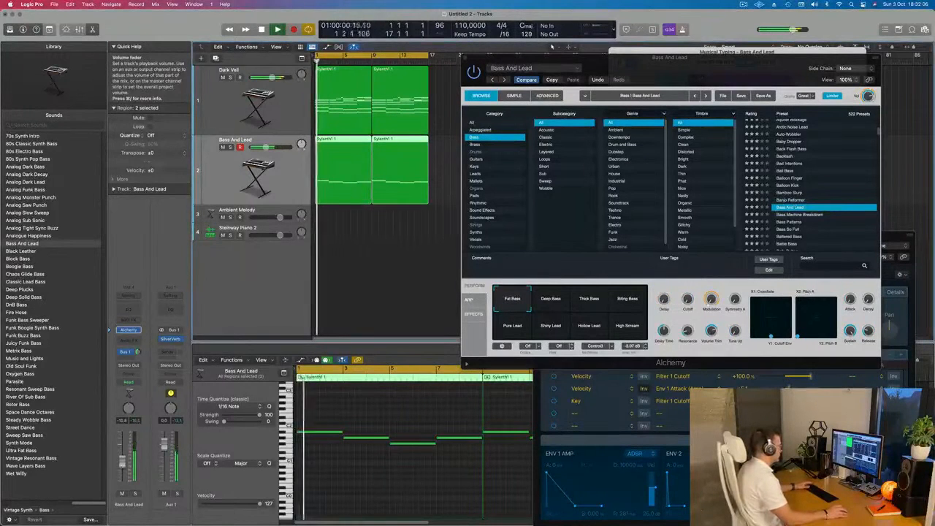
Audition Bass And Lead's performance snapshots during playback, including Thick Bass, Biting Bass, Pure Lead, Shiny Lead and Hollow Lead, then return to Fat Bass.
{"action": "left_click", "coordinate": [552, 296]}
{"action": "left_click", "coordinate": [596, 304]}
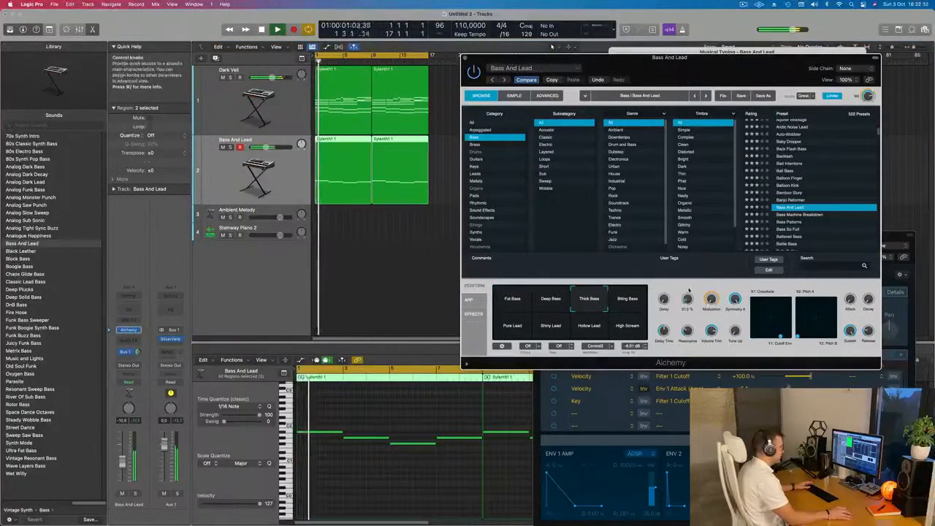
{"action": "key", "text": "space"}
{"action": "key", "text": "space"}
{"action": "left_click", "coordinate": [638, 302]}
{"action": "key", "text": "space"}
{"action": "key", "text": "space"}
{"action": "left_click", "coordinate": [519, 327]}
{"action": "left_click", "coordinate": [553, 328]}
{"action": "left_click", "coordinate": [587, 329]}
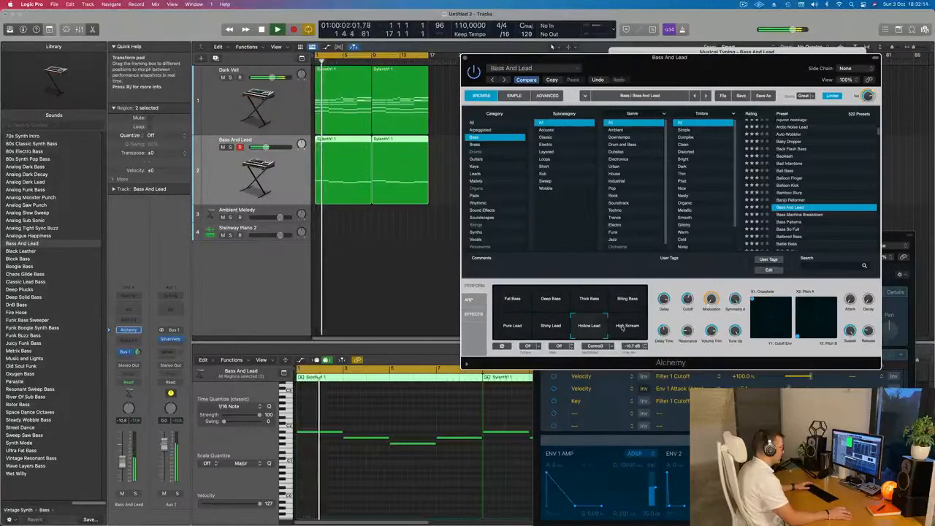
{"action": "left_click", "coordinate": [513, 301]}
{"action": "key", "text": "space"}
{"action": "key", "text": "space"}
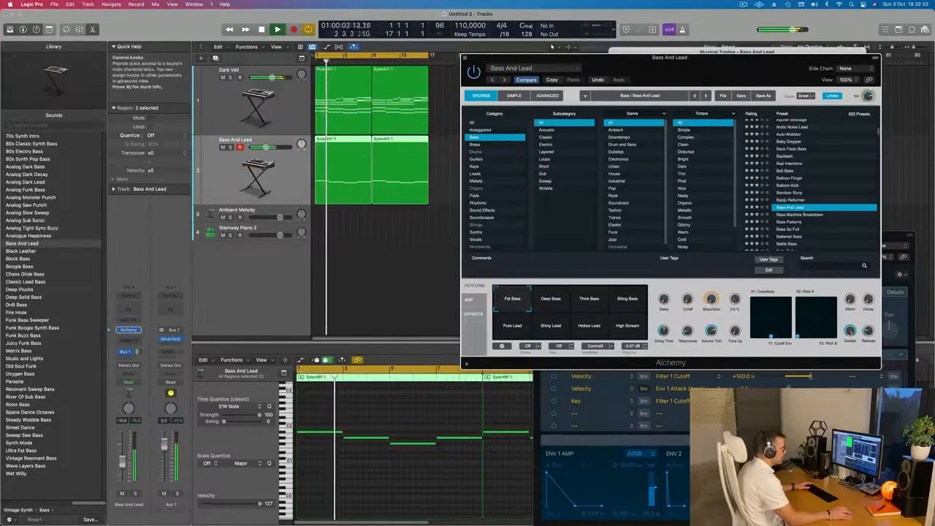
Load the Bass Machine Breakdown preset in Alchemy and audition it from the start.
{"action": "left_click", "coordinate": [800, 214]}
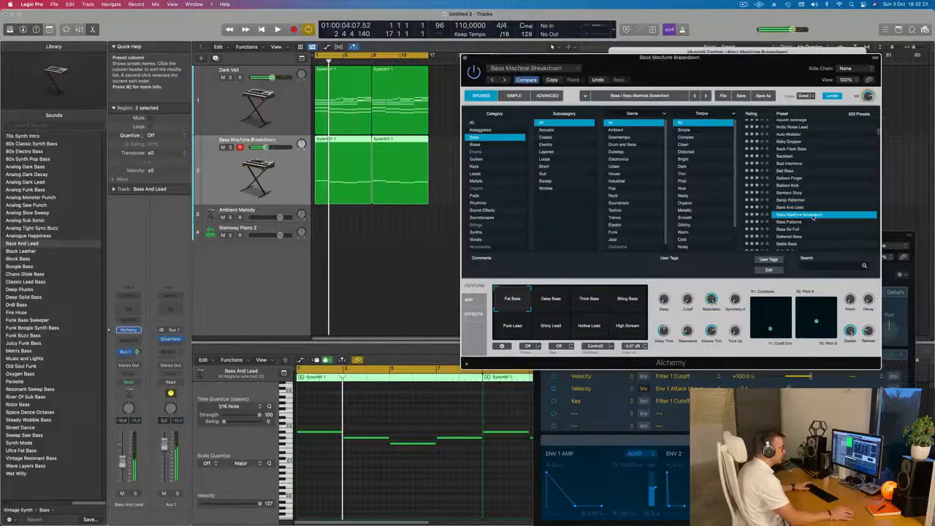
{"action": "key", "text": "space"}
{"action": "key", "text": "space"}
Load the Bass So Full preset on the bass track and audition it with the chords.
{"action": "scroll", "coordinate": [796, 190], "scroll_direction": "down", "scroll_amount": 2}
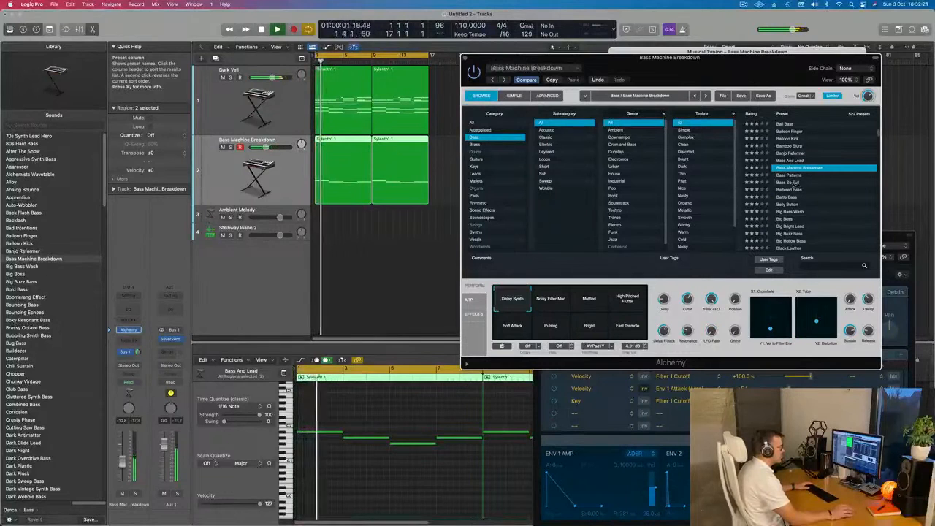
{"action": "left_click", "coordinate": [793, 182]}
{"action": "key", "text": "space"}
{"action": "key", "text": "space"}
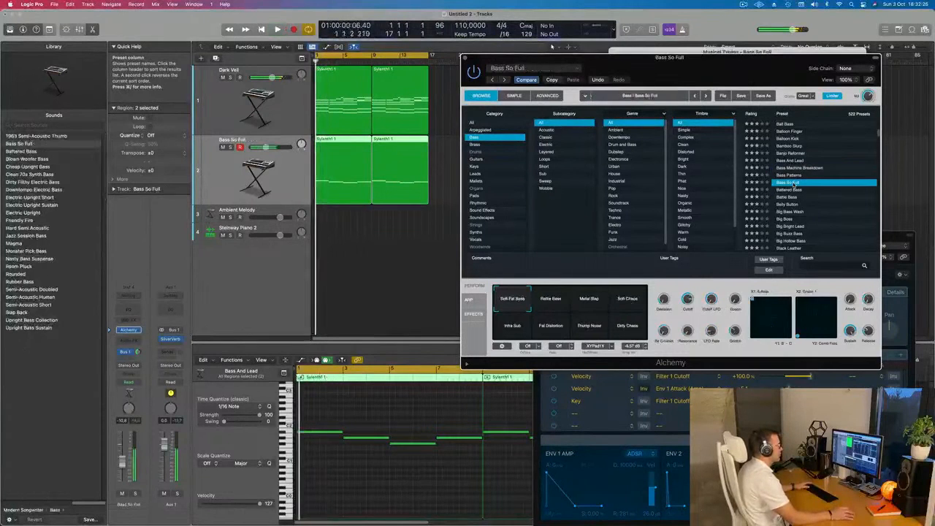
{"action": "key", "text": "space"}
{"action": "key", "text": "space"}
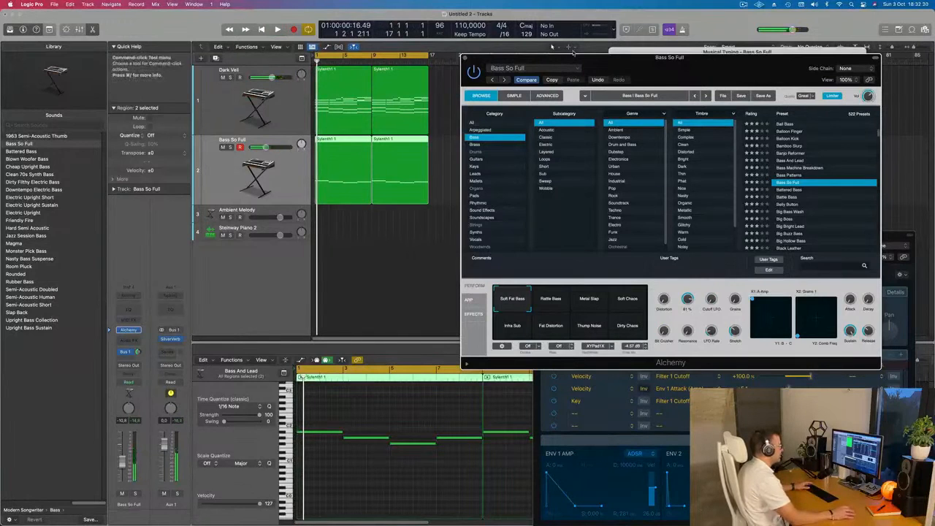
Examine Bass So Full's arpeggiator, effects, advanced and simple views while playing it, ending on the preset browser.
{"action": "left_click", "coordinate": [467, 302]}
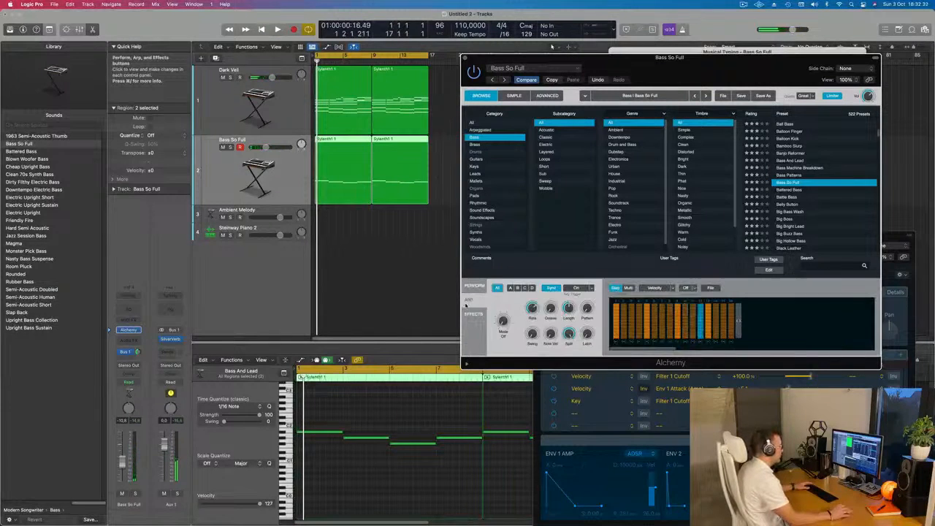
{"action": "left_click", "coordinate": [473, 314]}
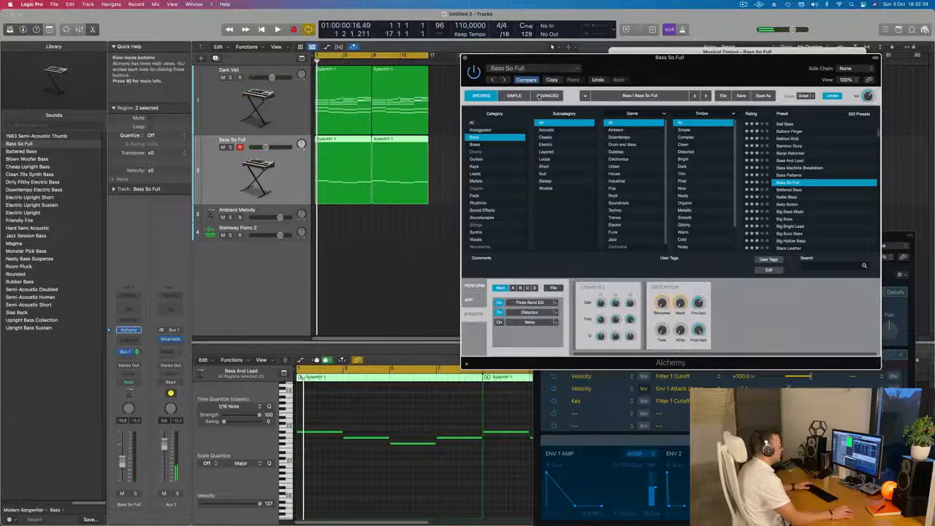
{"action": "left_click", "coordinate": [542, 96]}
{"action": "left_click", "coordinate": [514, 95]}
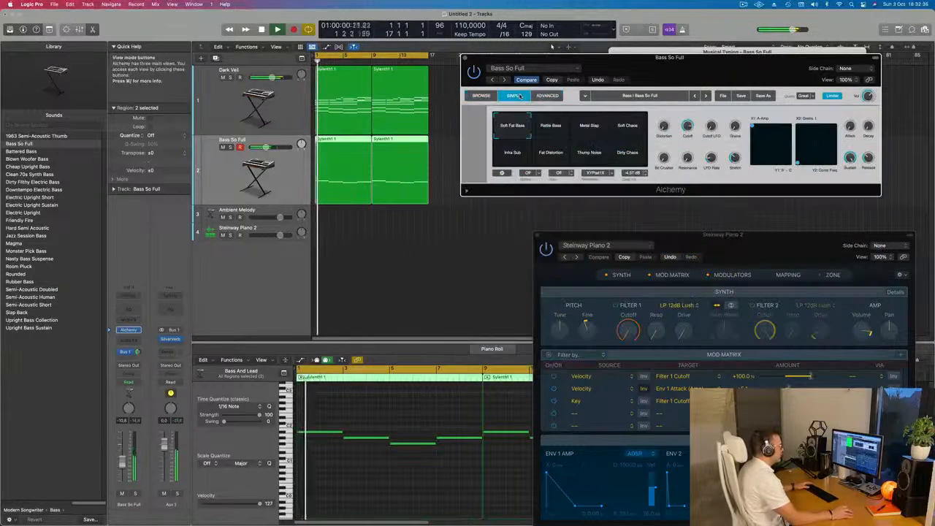
{"action": "key", "text": "space"}
{"action": "left_click", "coordinate": [481, 96]}
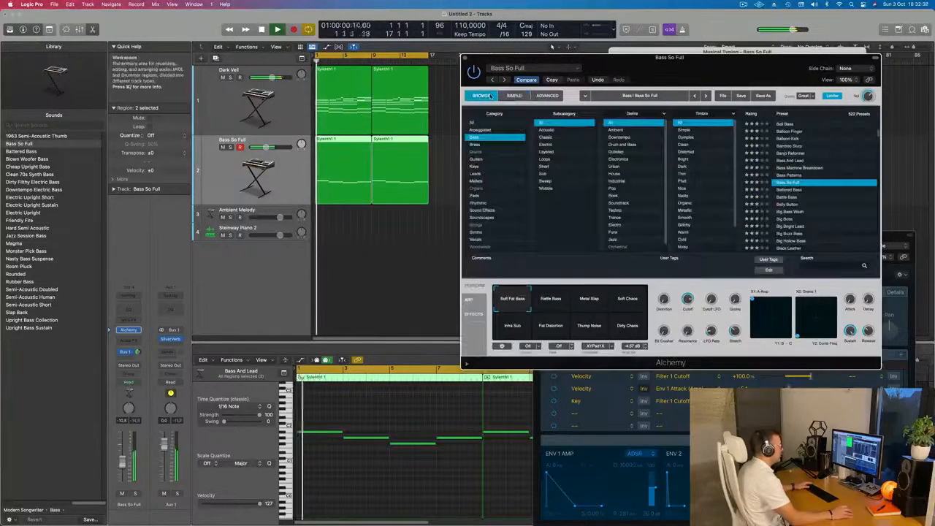
Audition the Rattle Bass snapshot of Bass So Full in the advanced view, then return to Soft Fat Bass.
{"action": "left_click", "coordinate": [548, 96]}
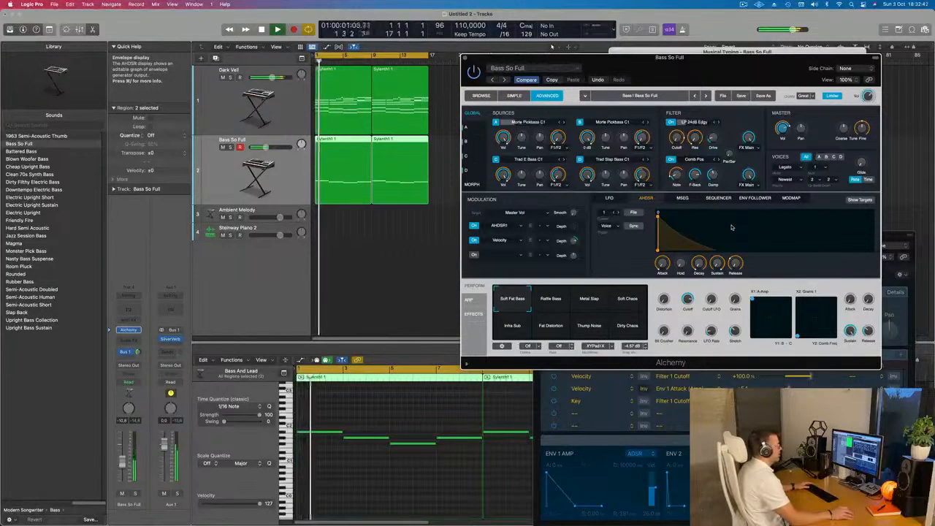
{"action": "left_click", "coordinate": [555, 300]}
{"action": "key", "text": "Return"}
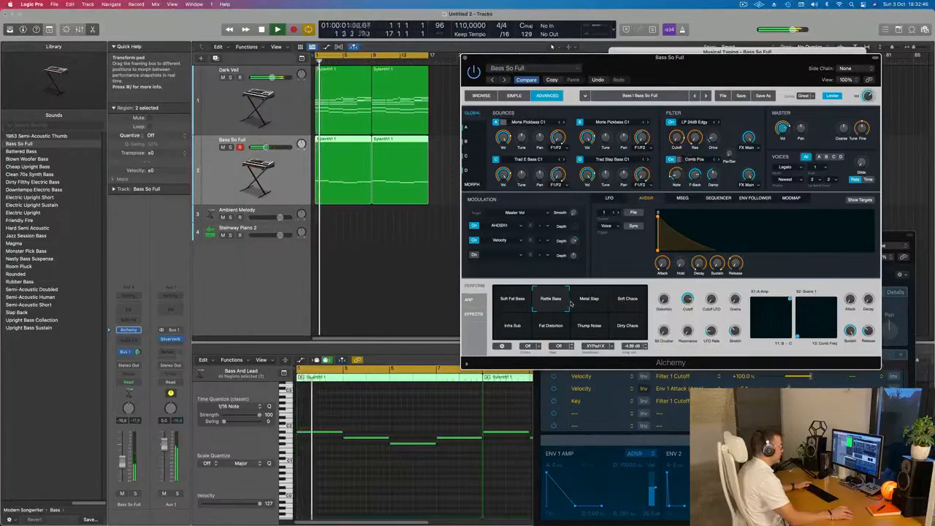
{"action": "left_click", "coordinate": [511, 298]}
{"action": "key", "text": "Return"}
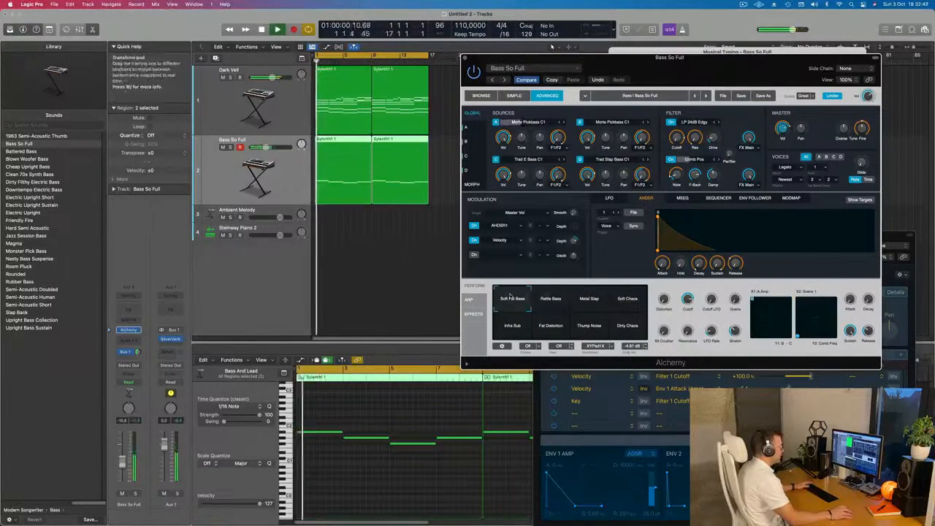
Try lengthening the decay and hold stages of Bass So Full's AHDSR envelope during playback.
{"action": "key", "text": "space"}
{"action": "left_click_drag", "start_coordinate": [676, 218], "coordinate": [845, 249]}
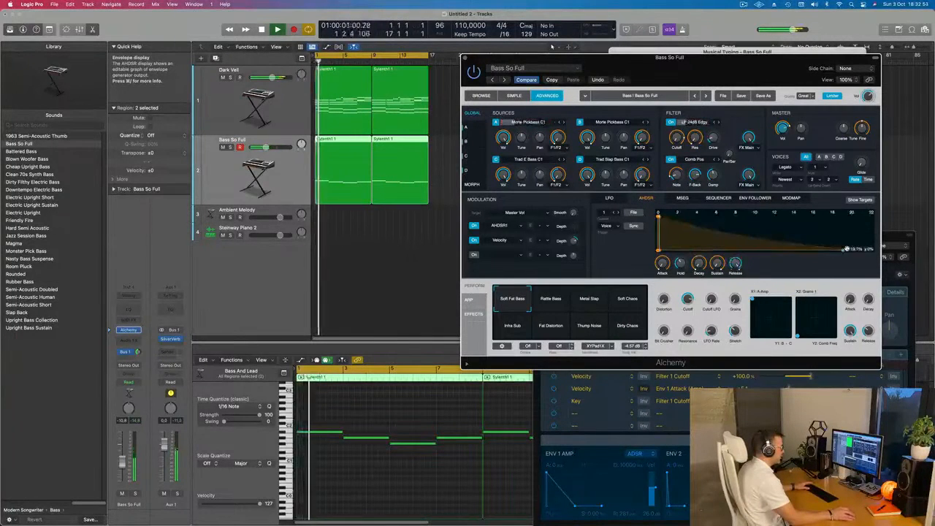
{"action": "key", "text": "Return"}
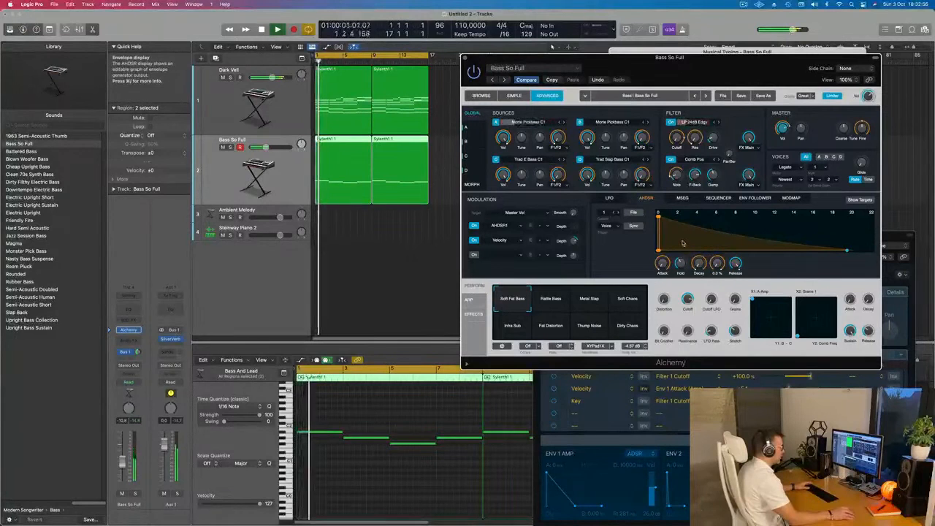
{"action": "left_click_drag", "start_coordinate": [659, 217], "coordinate": [777, 221]}
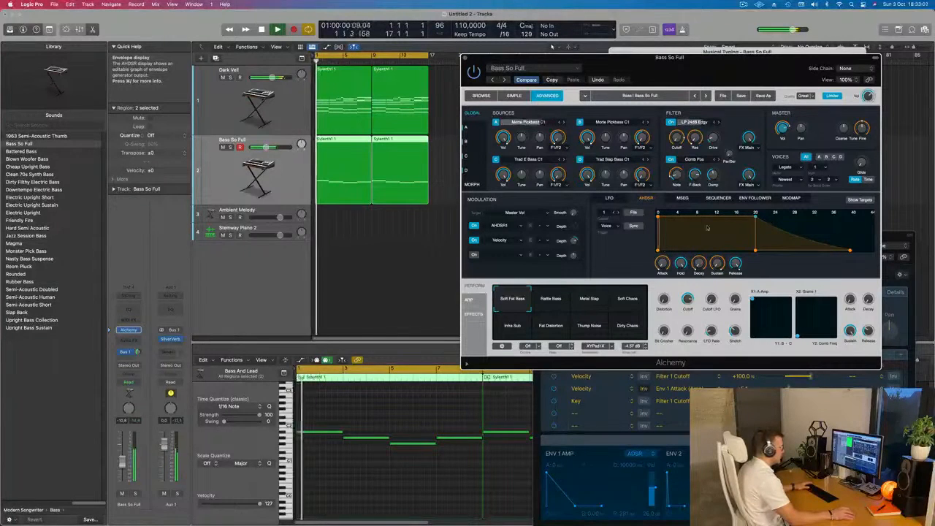
Examine Bass So Full's LFO, MSEG, sequencer, envelope follower and ModMap modulators during playback.
{"action": "left_click", "coordinate": [609, 198]}
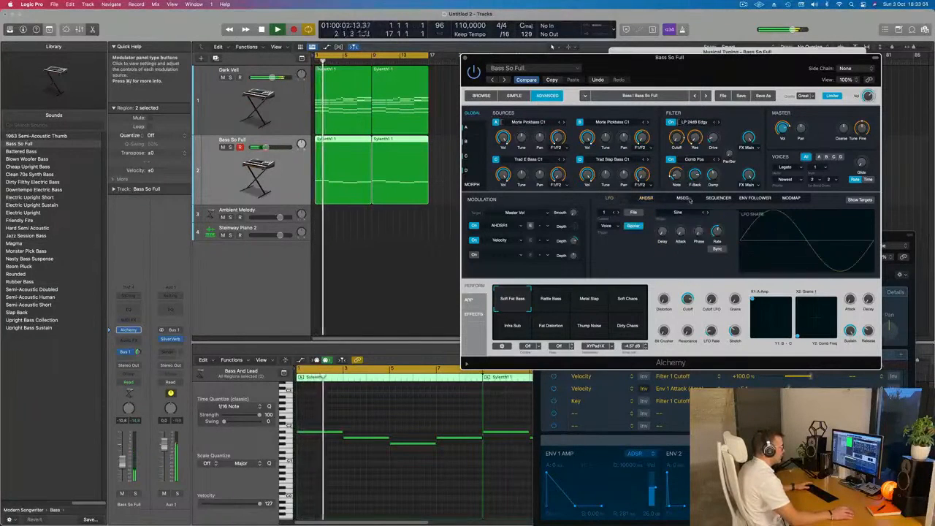
{"action": "left_click", "coordinate": [682, 199]}
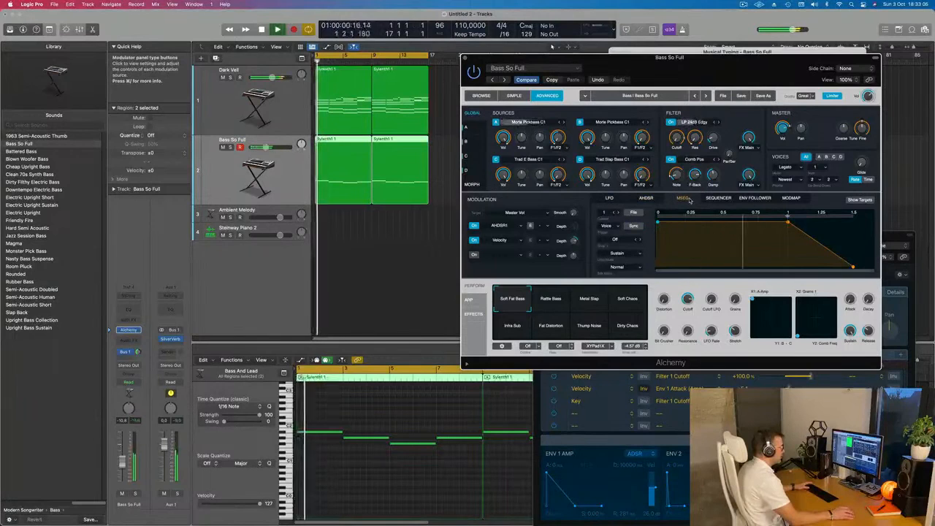
{"action": "left_click", "coordinate": [716, 199]}
{"action": "left_click", "coordinate": [755, 199]}
{"action": "left_click", "coordinate": [790, 199]}
{"action": "key", "text": "space"}
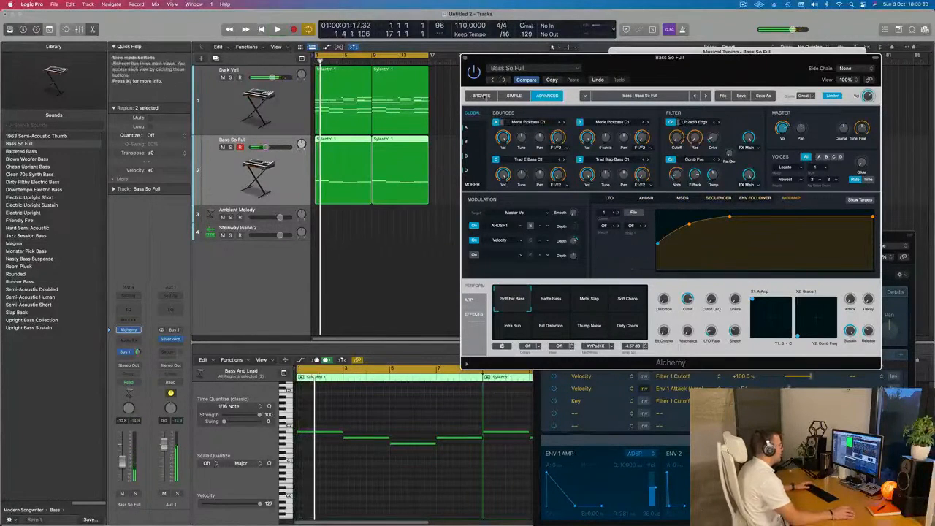
Browse the Alchemy bass presets, load Big Bright Lead and audition it with the chords.
{"action": "left_click", "coordinate": [481, 96]}
{"action": "scroll", "coordinate": [809, 184], "scroll_direction": "down", "scroll_amount": 2}
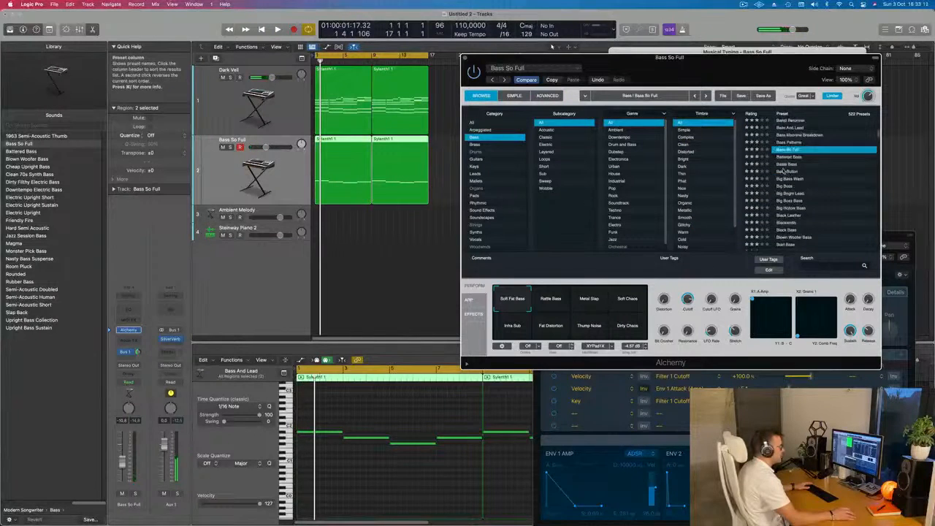
{"action": "left_click", "coordinate": [784, 170]}
{"action": "key", "text": "space"}
{"action": "scroll", "coordinate": [788, 175], "scroll_direction": "down", "scroll_amount": 1}
{"action": "scroll", "coordinate": [788, 175], "scroll_direction": "down", "scroll_amount": 1}
{"action": "left_click", "coordinate": [789, 171]}
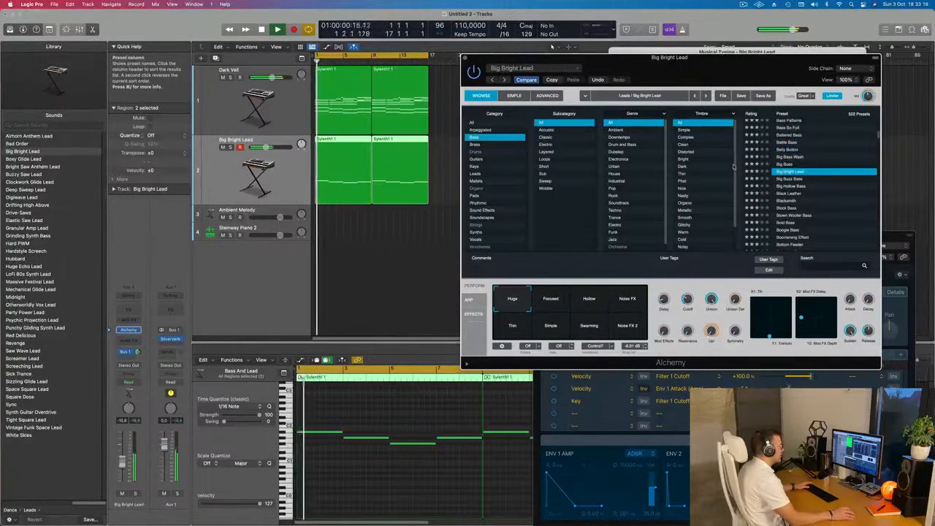
{"action": "key", "text": "space"}
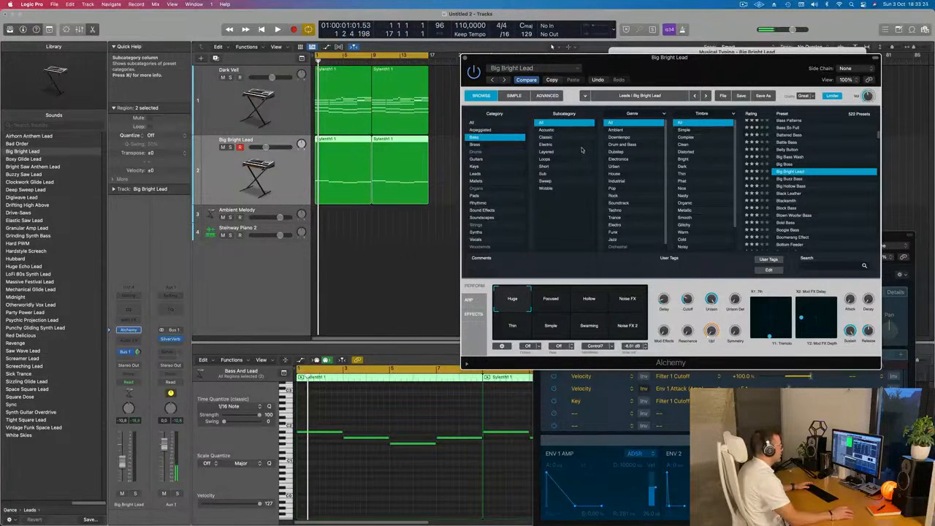
Filter the bass presets to the Layered subcategory, load Layered Kick Bass and audition it with the chords.
{"action": "left_click", "coordinate": [546, 151]}
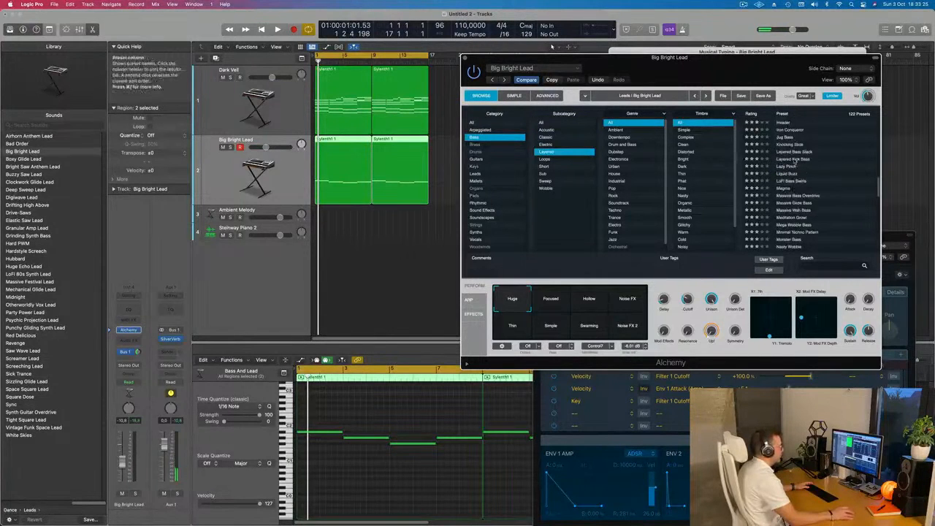
{"action": "left_click", "coordinate": [793, 159]}
{"action": "scroll", "coordinate": [814, 182], "scroll_direction": "down", "scroll_amount": 1}
{"action": "key", "text": "space"}
{"action": "key", "text": "space"}
{"action": "key", "text": "space"}
{"action": "key", "text": "space"}
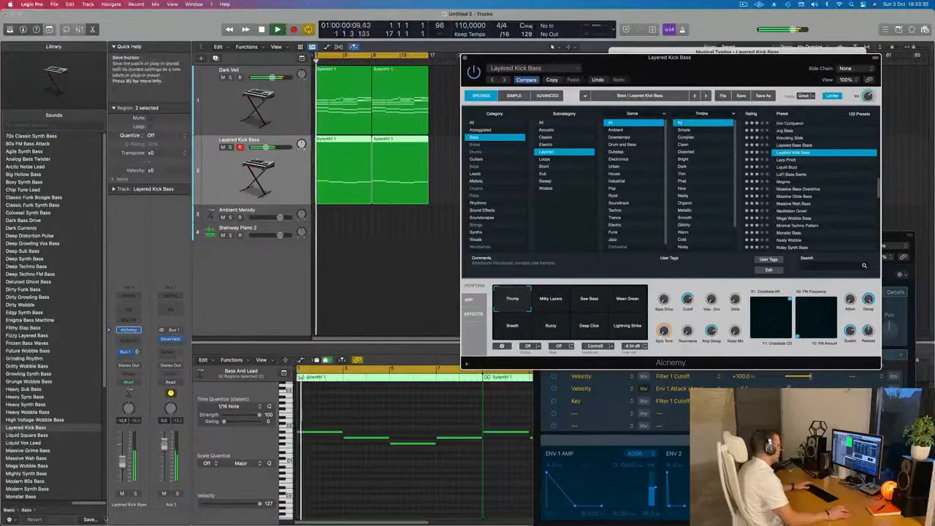
Solo the bass track while raising its volume to about -4.7 dB, then unsolo it.
{"action": "left_click", "coordinate": [135, 494]}
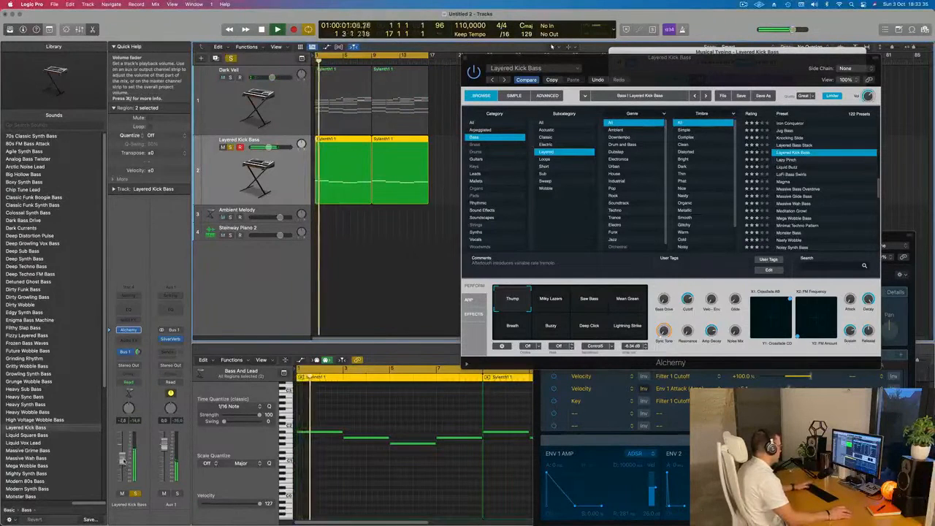
{"action": "left_click", "coordinate": [135, 494]}
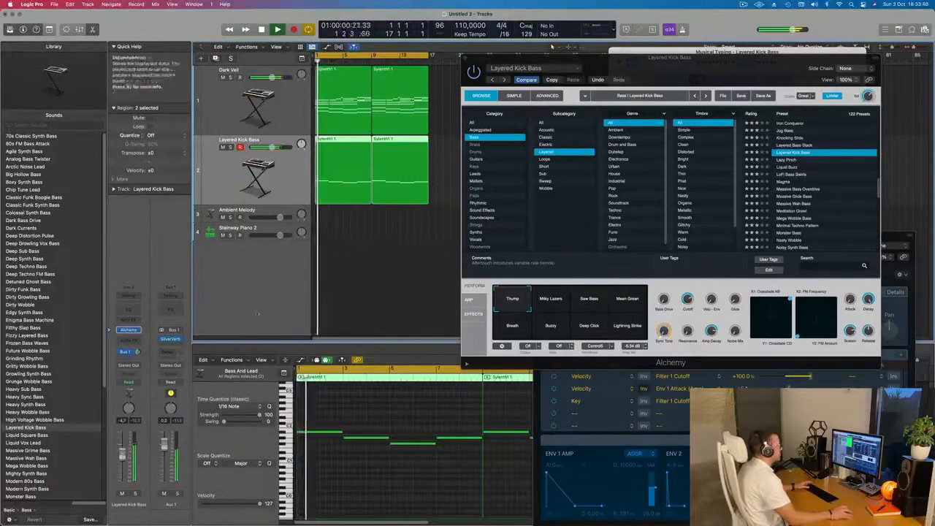
{"action": "left_click_drag", "start_coordinate": [727, 65], "coordinate": [679, 110]}
Repeat the four chord and bass regions once so both tracks extend to bar 33.
{"action": "left_click", "coordinate": [417, 103]}
{"action": "scroll", "coordinate": [395, 148], "scroll_direction": "down", "scroll_amount": 3}
{"action": "scroll", "coordinate": [419, 183], "scroll_direction": "up", "scroll_amount": 1}
{"action": "left_click_drag", "start_coordinate": [433, 116], "coordinate": [318, 158]}
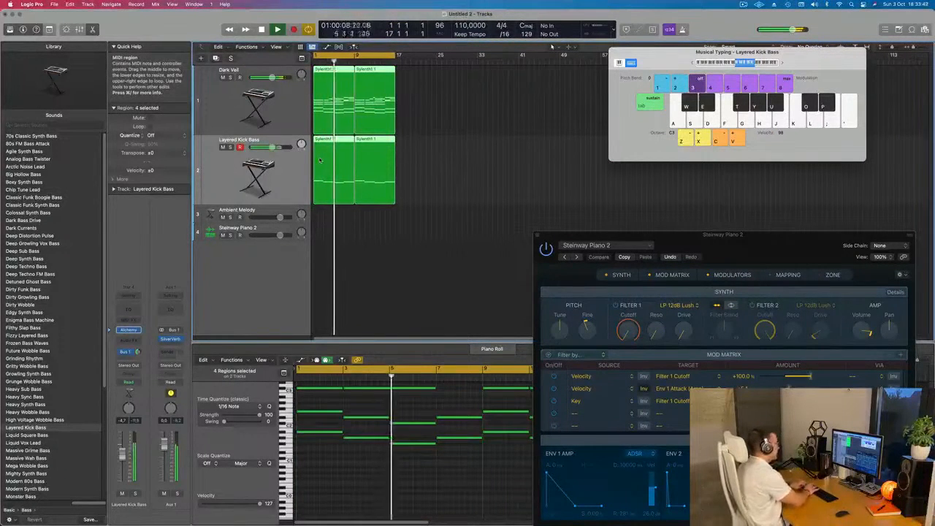
{"action": "key", "text": "super+r"}
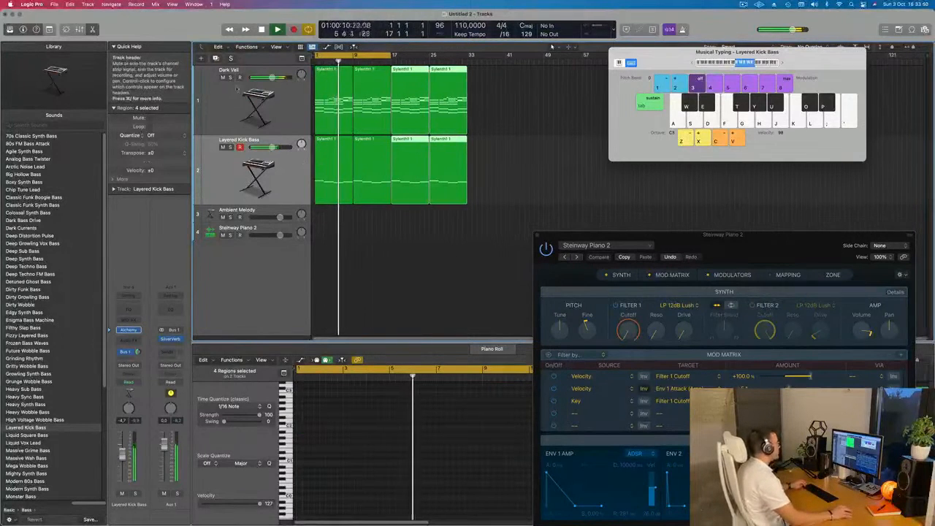
Copy the first Dark Veil chord region onto the Ambient Melody track at bar 1.
{"action": "left_click", "coordinate": [236, 102]}
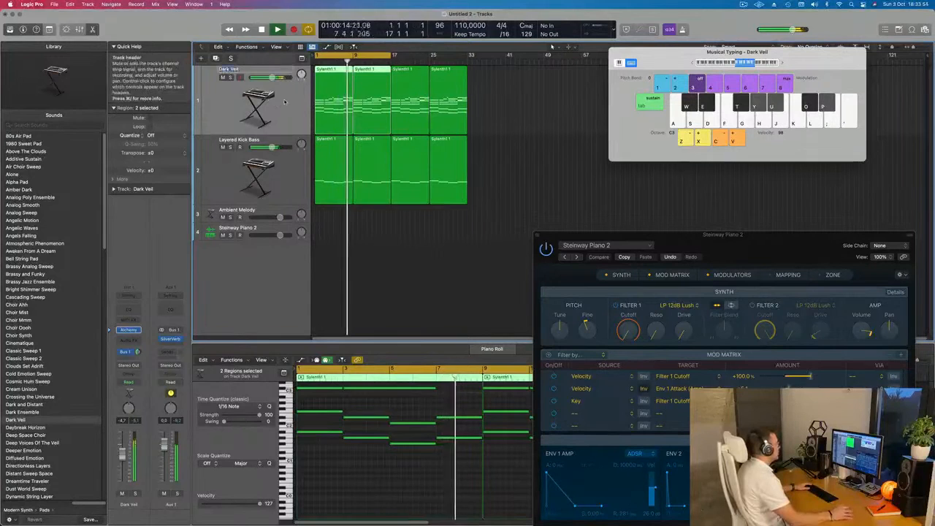
{"action": "left_click", "coordinate": [344, 97]}
{"action": "left_click_drag", "start_coordinate": [343, 97], "coordinate": [330, 217]}
{"action": "key", "text": "space"}
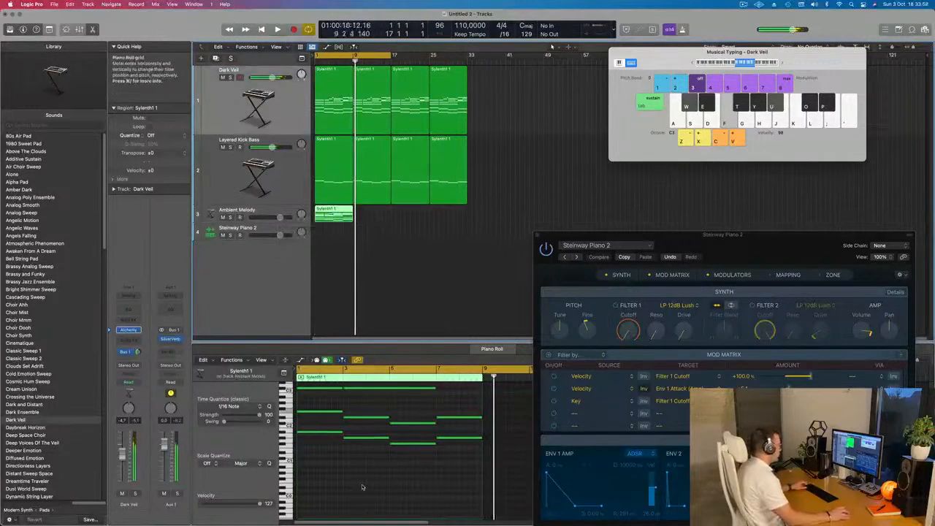
Delete the low chord notes from the copied Ambient Melody region, keeping the upper notes.
{"action": "scroll", "coordinate": [361, 488], "scroll_direction": "up", "scroll_amount": 4}
{"action": "left_click", "coordinate": [363, 480]}
{"action": "key", "text": "super+Left"}
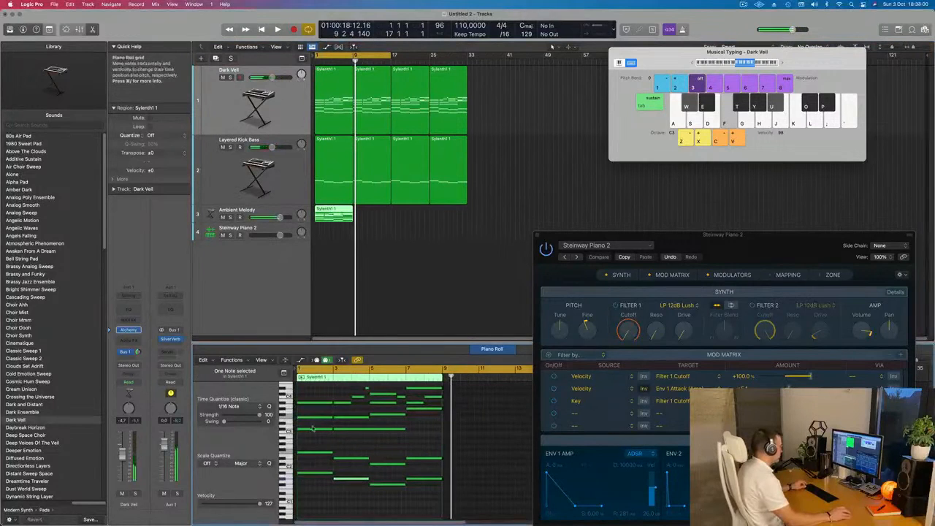
{"action": "key", "text": "super+Left"}
{"action": "left_click_drag", "start_coordinate": [310, 427], "coordinate": [408, 490]}
{"action": "key", "text": "Delete"}
Audition the Ambient Melody track at about -12.4 dB and delete the region's higher notes, leaving only its lowest line.
{"action": "scroll", "coordinate": [367, 468], "scroll_direction": "up", "scroll_amount": 4}
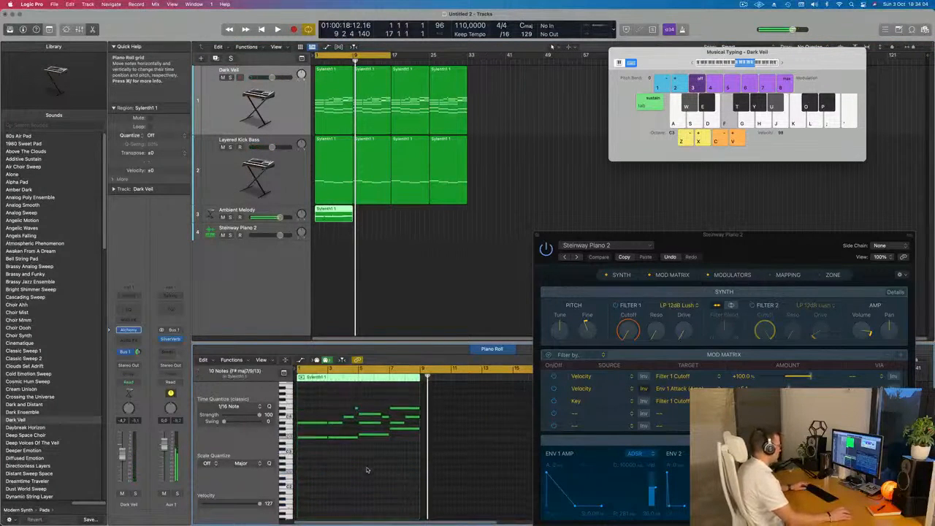
{"action": "key", "text": "space"}
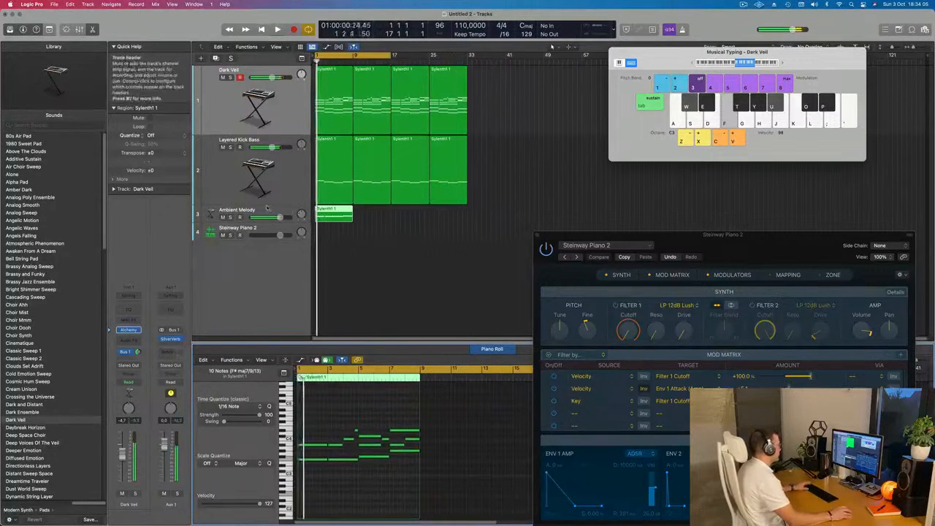
{"action": "left_click", "coordinate": [261, 211]}
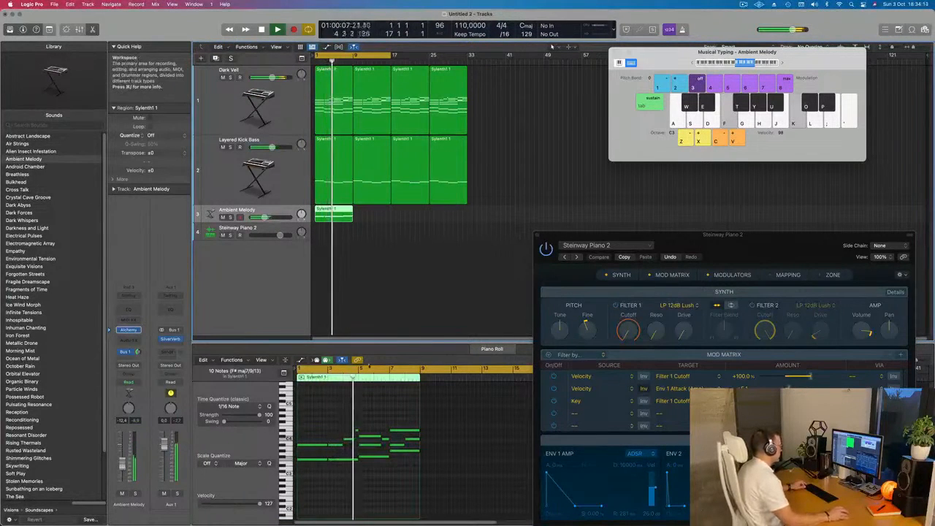
{"action": "key", "text": "space"}
{"action": "left_click_drag", "start_coordinate": [308, 420], "coordinate": [410, 447]}
{"action": "key", "text": "space"}
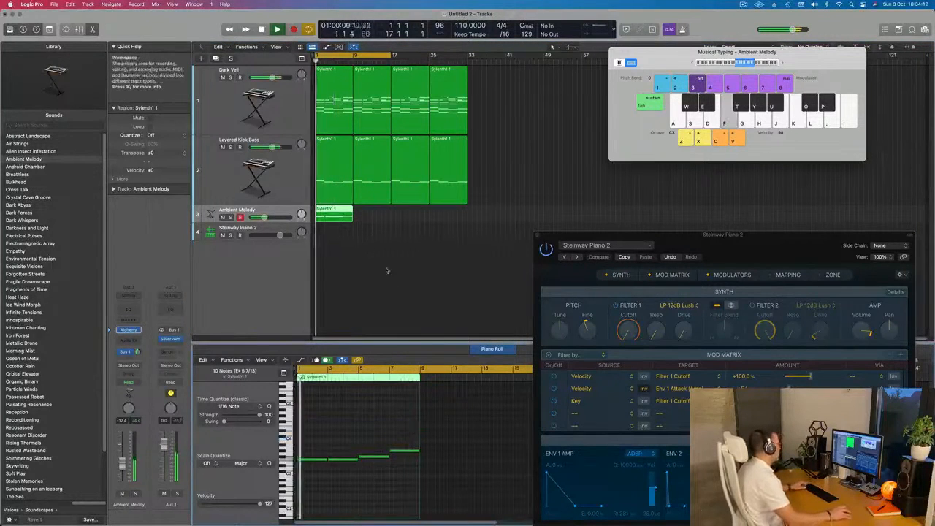
Repeat the Ambient Melody region three times and extend the cycle range to bar 33.
{"action": "left_click", "coordinate": [331, 217]}
{"action": "key", "text": "super+r"}
{"action": "key", "text": "super+r"}
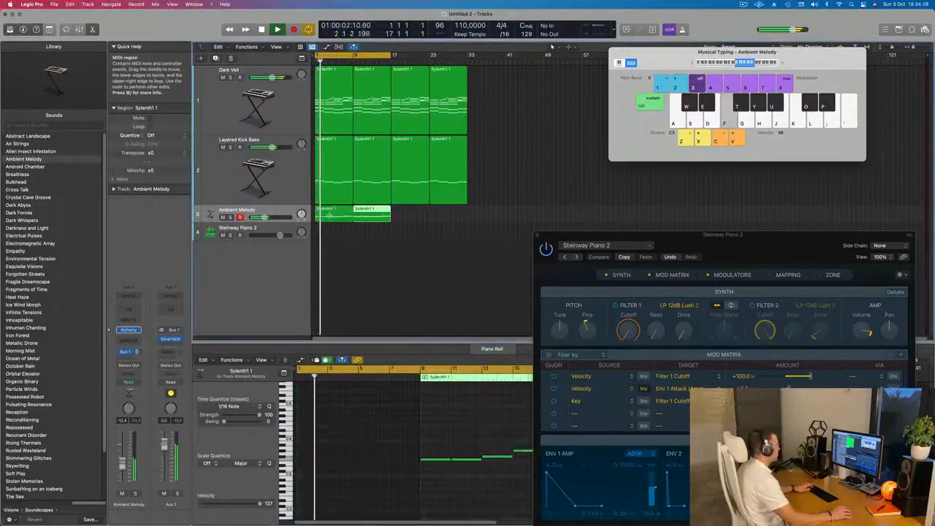
{"action": "key", "text": "super+r"}
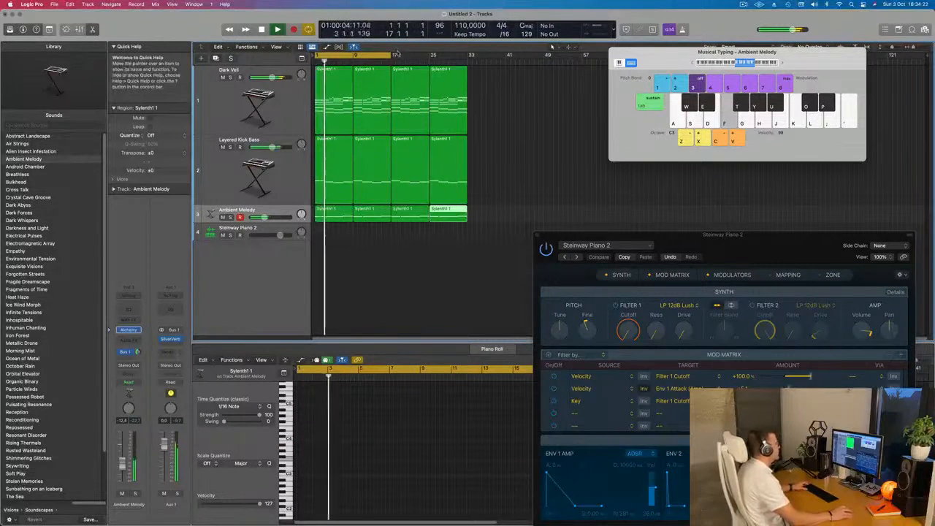
{"action": "left_click_drag", "start_coordinate": [392, 56], "coordinate": [468, 62]}
{"action": "key", "text": "Return"}
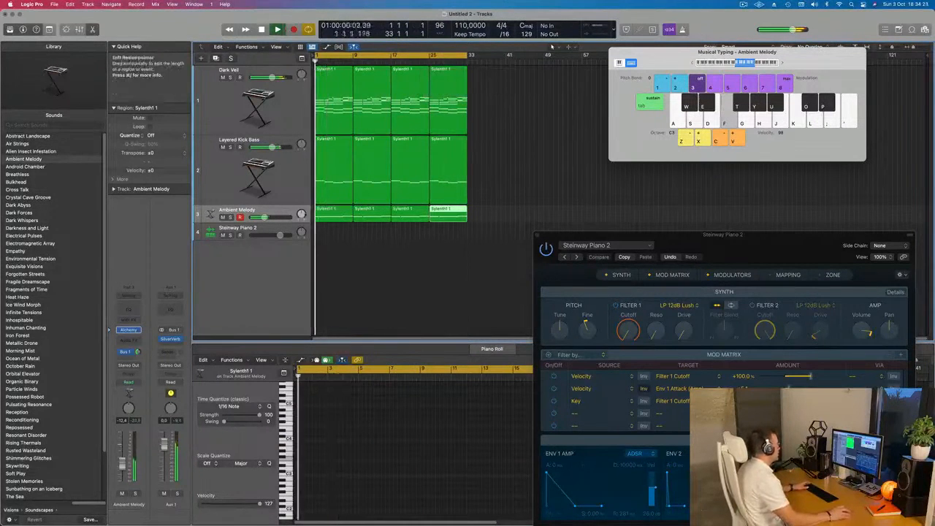
Open the Ambient Melody track's Alchemy instrument and audition the Crystalline snapshot during playback.
{"action": "left_click", "coordinate": [248, 210]}
{"action": "key", "text": "Return"}
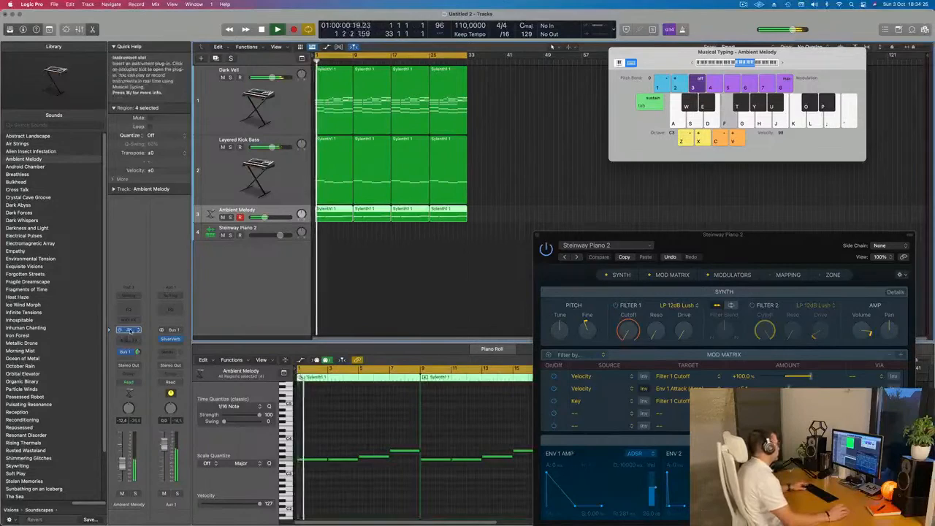
{"action": "left_click", "coordinate": [129, 330]}
{"action": "left_click_drag", "start_coordinate": [635, 199], "coordinate": [453, 122]}
{"action": "left_click", "coordinate": [421, 354]}
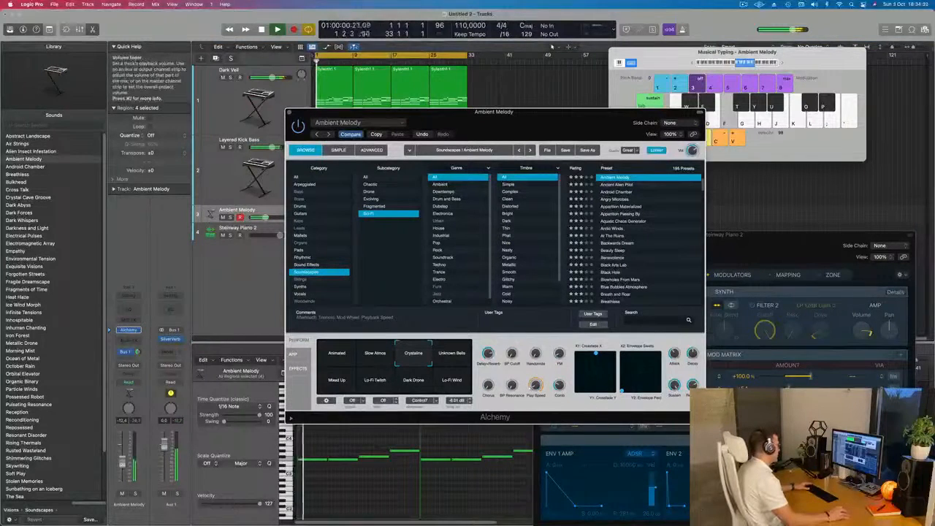
Raise the Ambient Melody track's volume and audition snapshots including Unknown Bells, Mixed Up and Dark Drone, settling on Animated.
{"action": "left_click", "coordinate": [269, 218]}
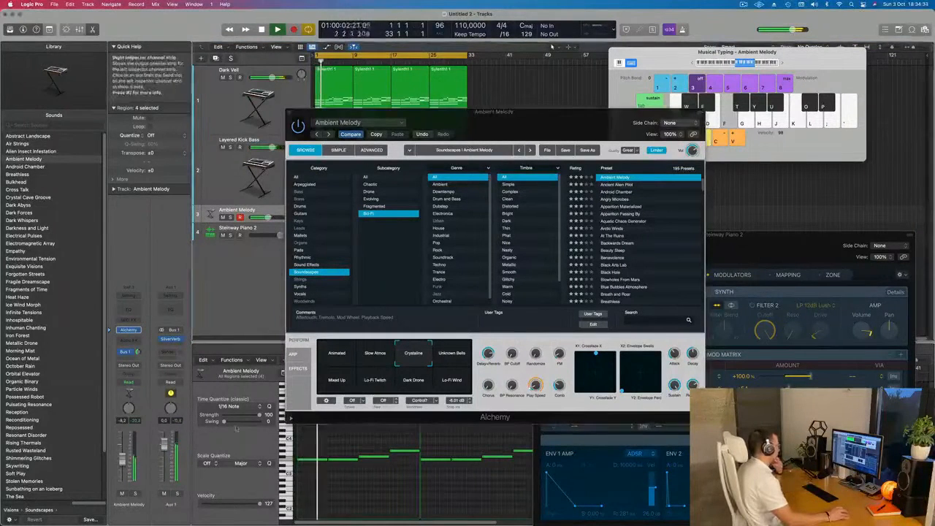
{"action": "left_click", "coordinate": [452, 354]}
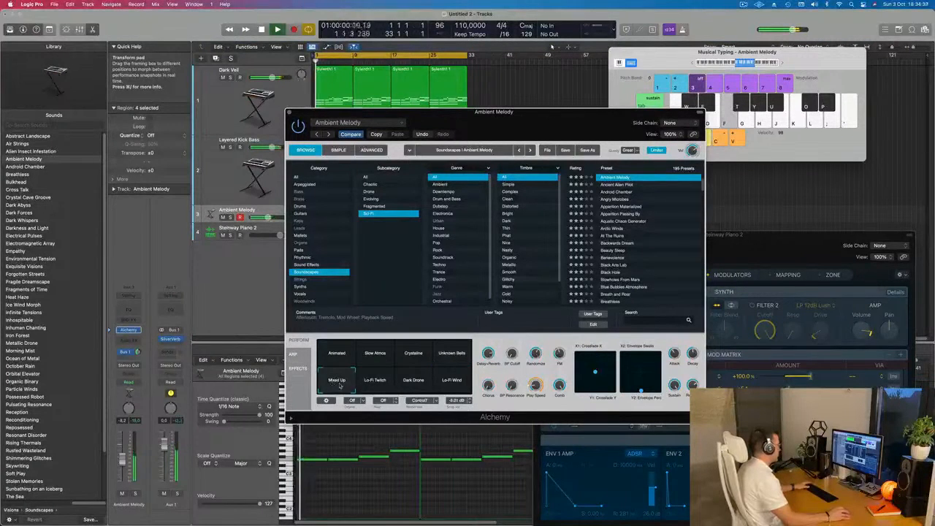
{"action": "left_click", "coordinate": [409, 383]}
{"action": "left_click", "coordinate": [338, 356]}
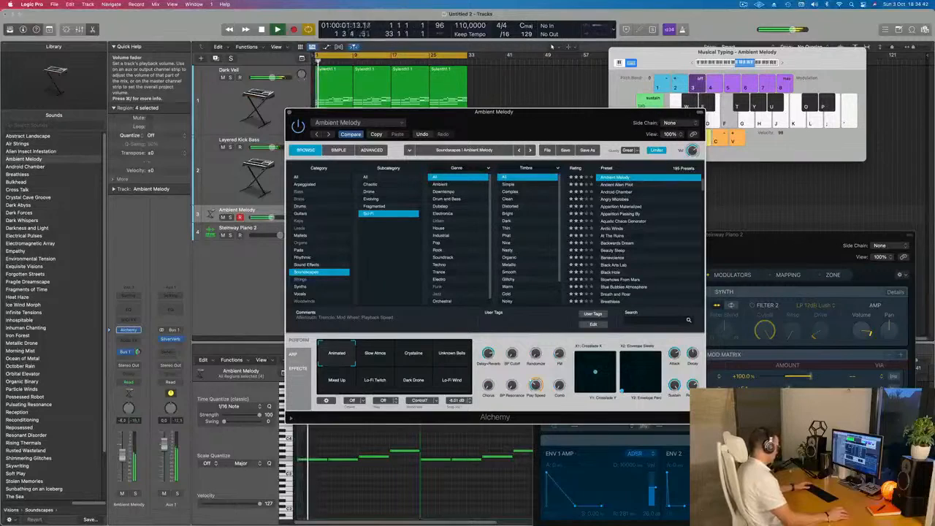
Add a Channel EQ to the Ambient Melody track with a 12 dB/Oct low cut at 292 Hz.
{"action": "left_click", "coordinate": [127, 307]}
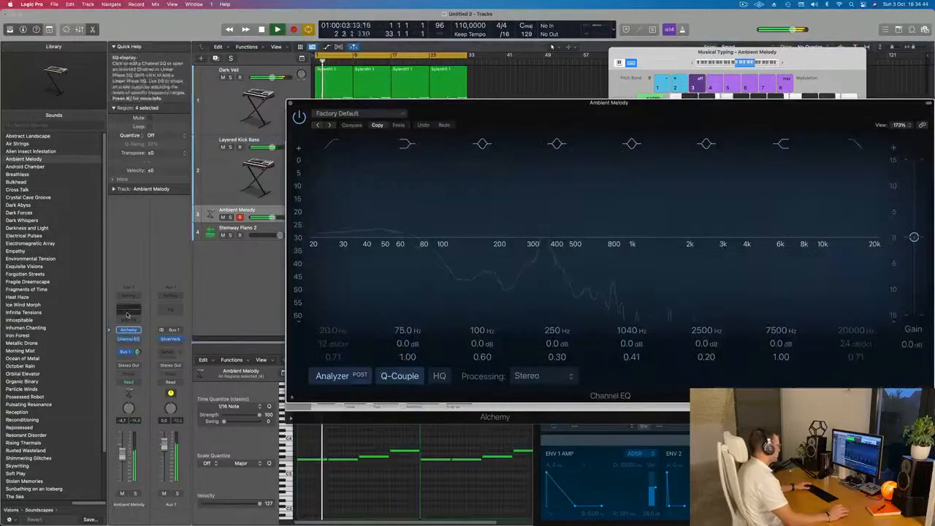
{"action": "left_click_drag", "start_coordinate": [315, 239], "coordinate": [549, 214]}
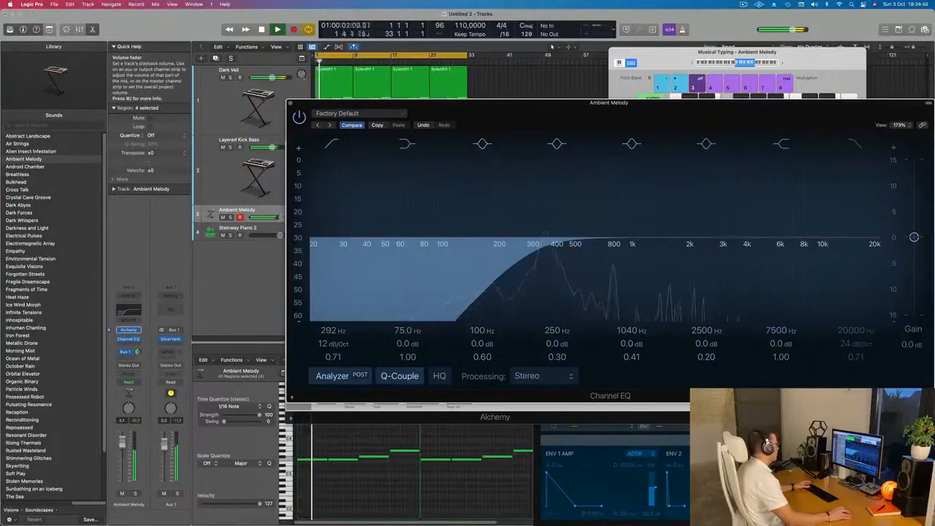
Close the Ambient Melody track's Channel EQ and Alchemy windows and clear the region selection.
{"action": "left_click", "coordinate": [122, 442]}
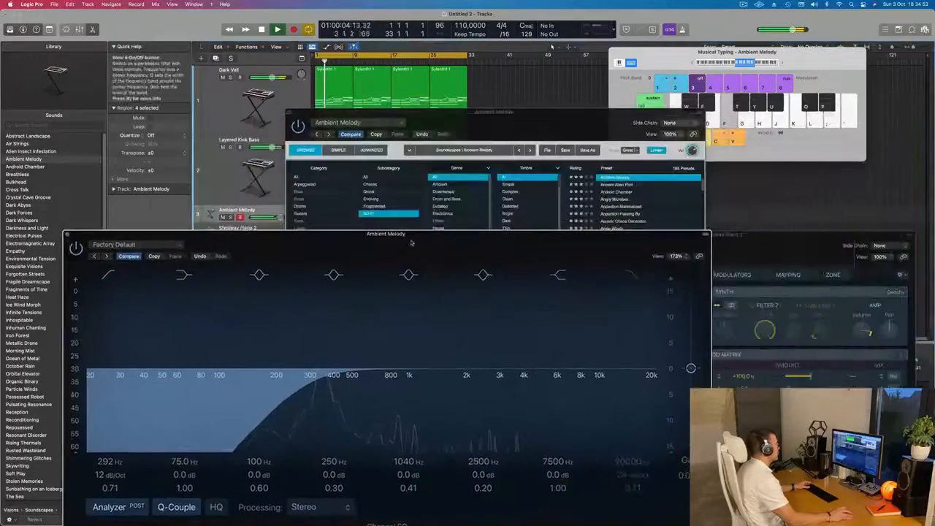
{"action": "left_click_drag", "start_coordinate": [289, 105], "coordinate": [66, 235]}
{"action": "left_click", "coordinate": [67, 236]}
{"action": "left_click_drag", "start_coordinate": [290, 113], "coordinate": [149, 179]}
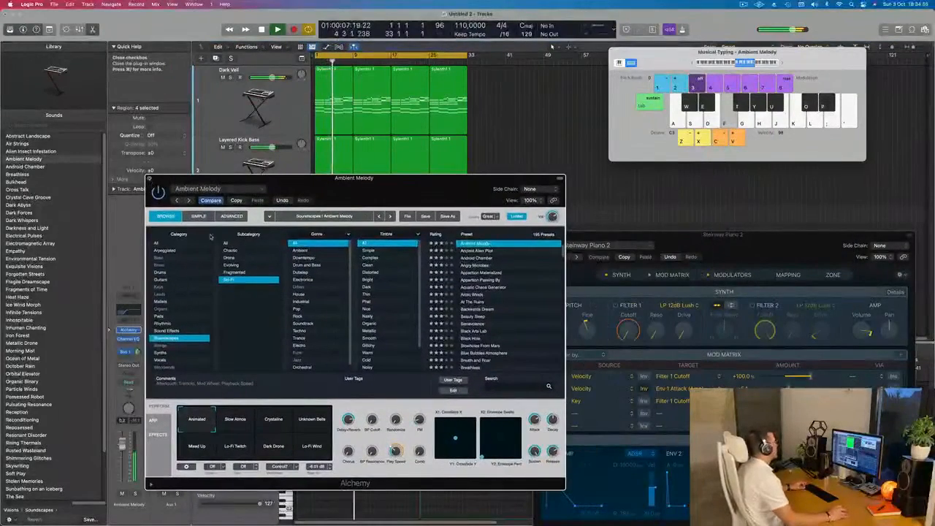
{"action": "left_click", "coordinate": [149, 178]}
{"action": "left_click", "coordinate": [401, 315]}
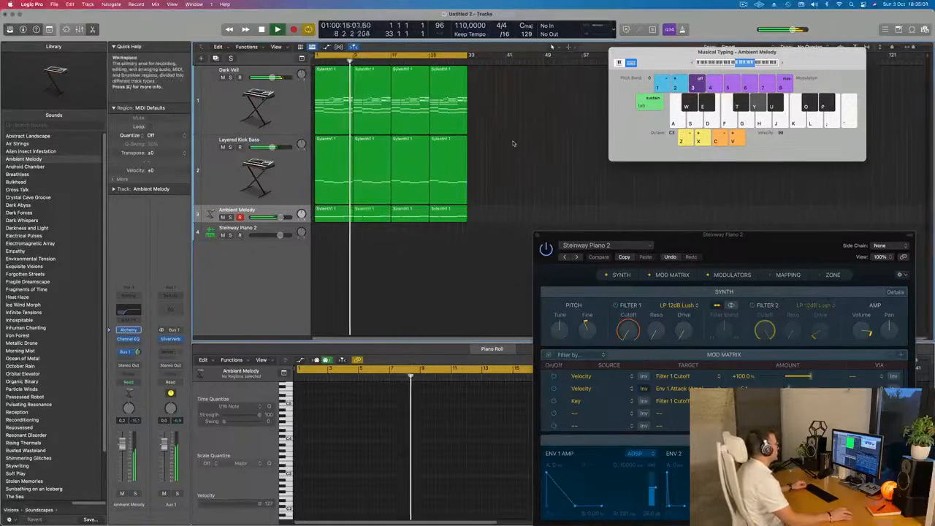
{"action": "key", "text": "f"}
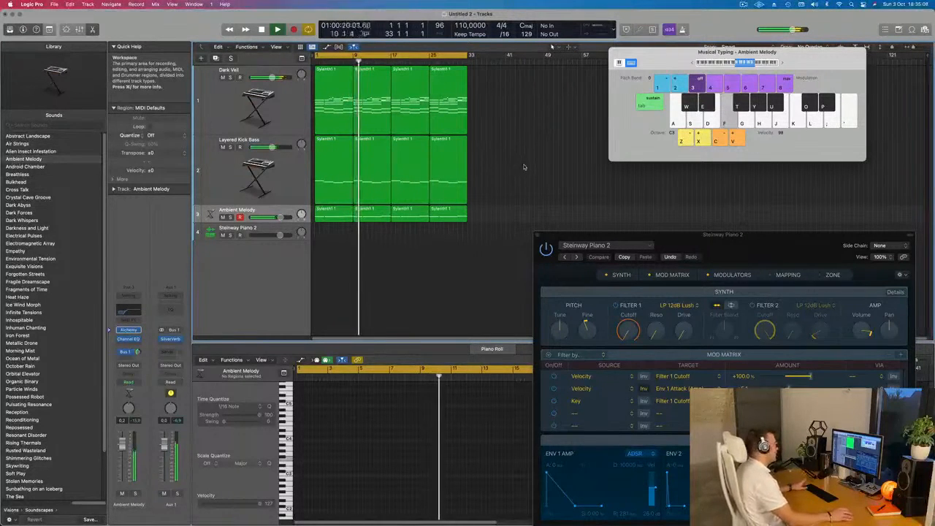
Duplicate the Dark Veil track and copy its four regions onto the new track.
{"action": "left_click", "coordinate": [290, 113]}
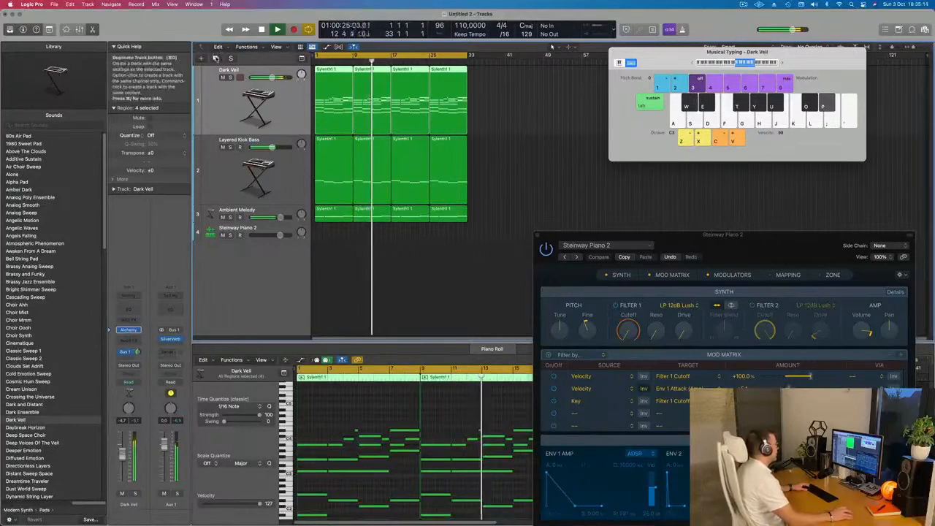
{"action": "key", "text": "super+d"}
{"action": "left_click_drag", "start_coordinate": [509, 117], "coordinate": [323, 169]}
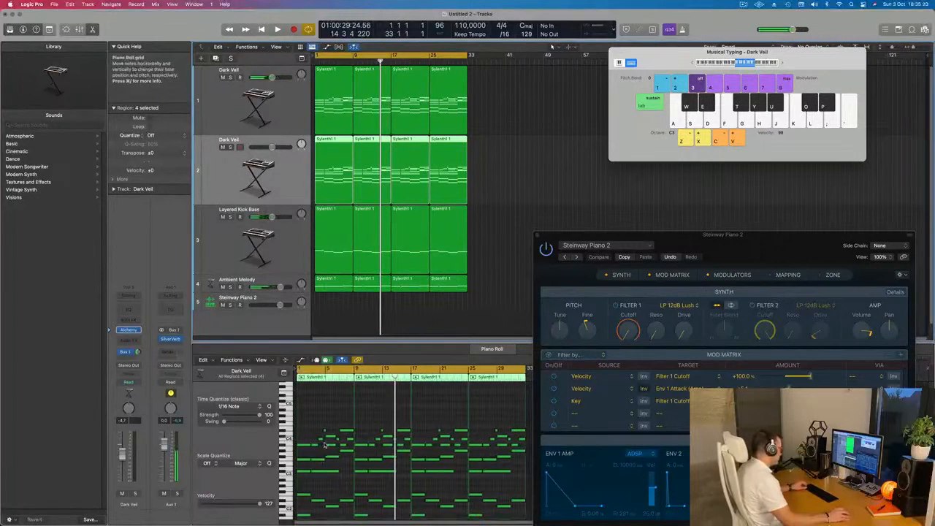
Delete the lower chord and bass notes from the first copied Dark Veil region, keeping only the upper melody notes.
{"action": "left_click_drag", "start_coordinate": [303, 459], "coordinate": [352, 518]}
{"action": "key", "text": "BackSpace"}
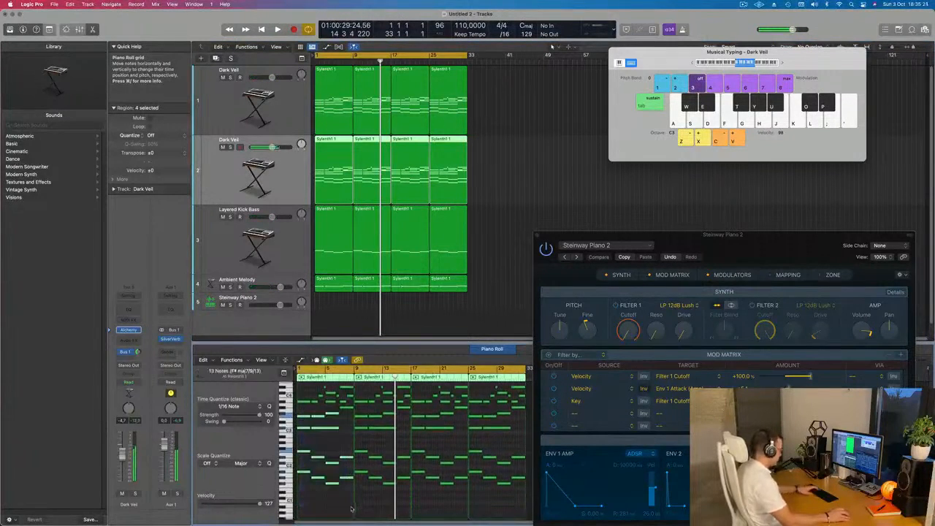
{"action": "scroll", "coordinate": [336, 423], "scroll_direction": "up", "scroll_amount": 1}
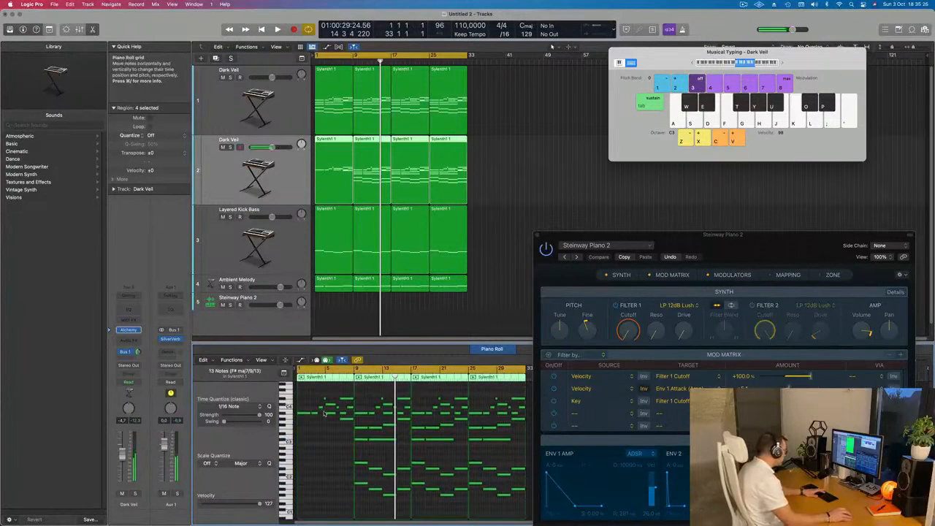
{"action": "scroll", "coordinate": [326, 409], "scroll_direction": "up", "scroll_amount": 2}
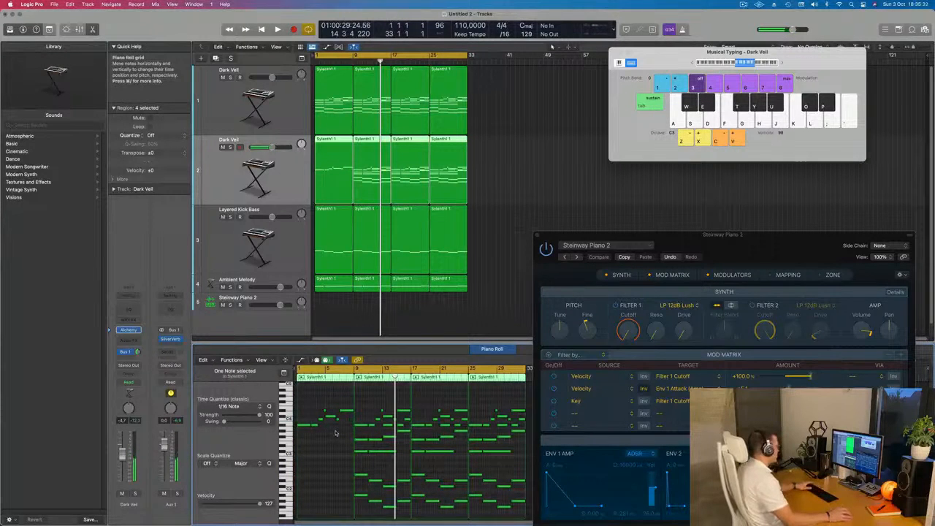
Delete the three unedited regions on the duplicate Dark Veil track and repeat the melody region three times up to bar 33.
{"action": "key", "text": "space"}
{"action": "left_click_drag", "start_coordinate": [503, 170], "coordinate": [380, 181]}
{"action": "key", "text": "Delete"}
{"action": "left_click", "coordinate": [348, 171]}
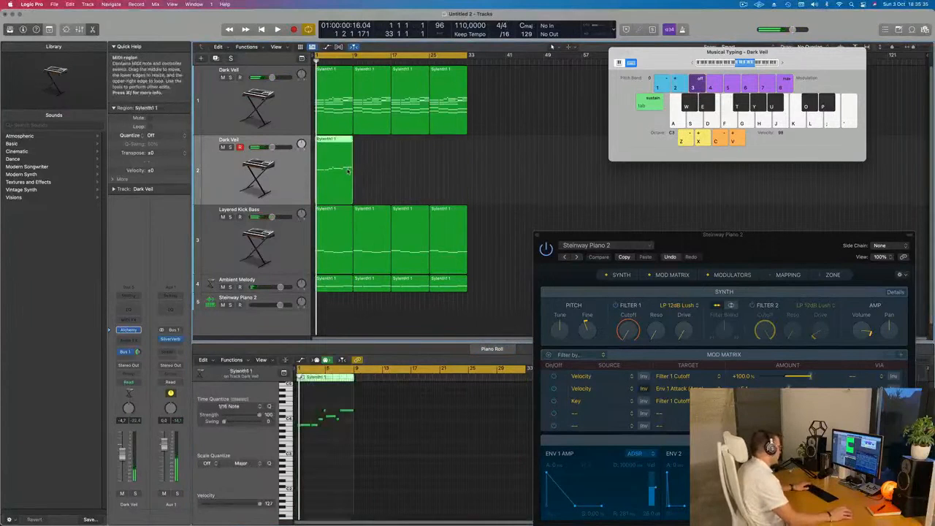
{"action": "key", "text": "super+r"}
{"action": "key", "text": "super+r"}
{"action": "key", "text": "super+r"}
Open the duplicate Dark Veil track's Alchemy instrument and load the Spacy E-Piano preset from the Keys category during playback.
{"action": "left_click", "coordinate": [288, 175]}
{"action": "key", "text": "space"}
{"action": "key", "text": "space"}
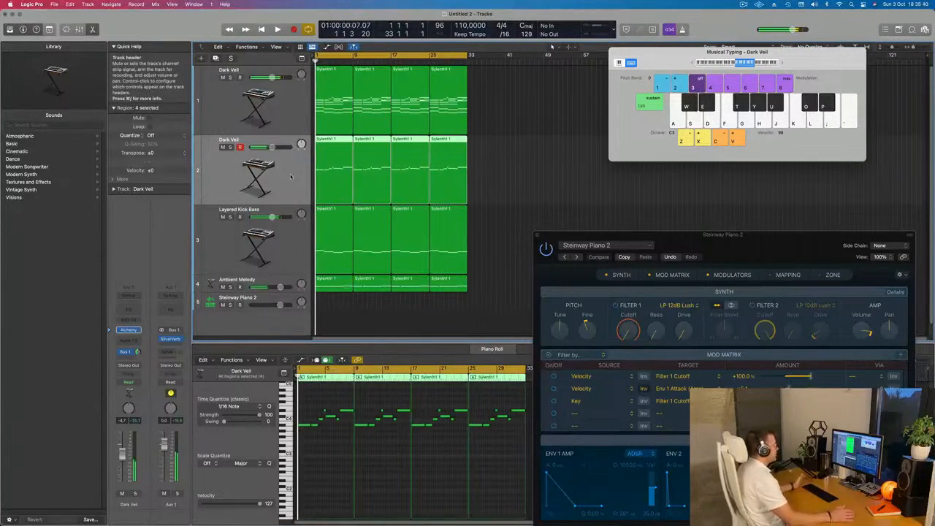
{"action": "left_click", "coordinate": [129, 330]}
{"action": "left_click_drag", "start_coordinate": [530, 111], "coordinate": [563, 158]}
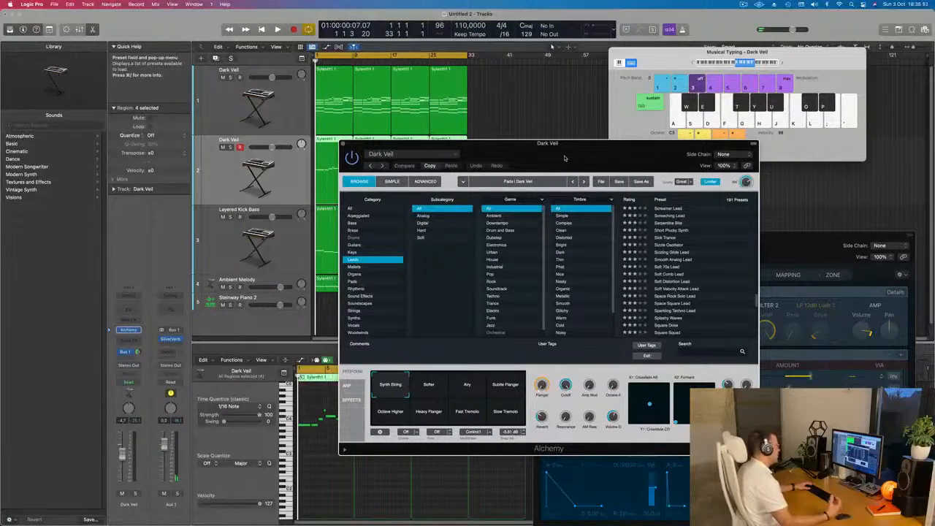
{"action": "left_click_drag", "start_coordinate": [563, 157], "coordinate": [685, 136]}
{"action": "key", "text": "space"}
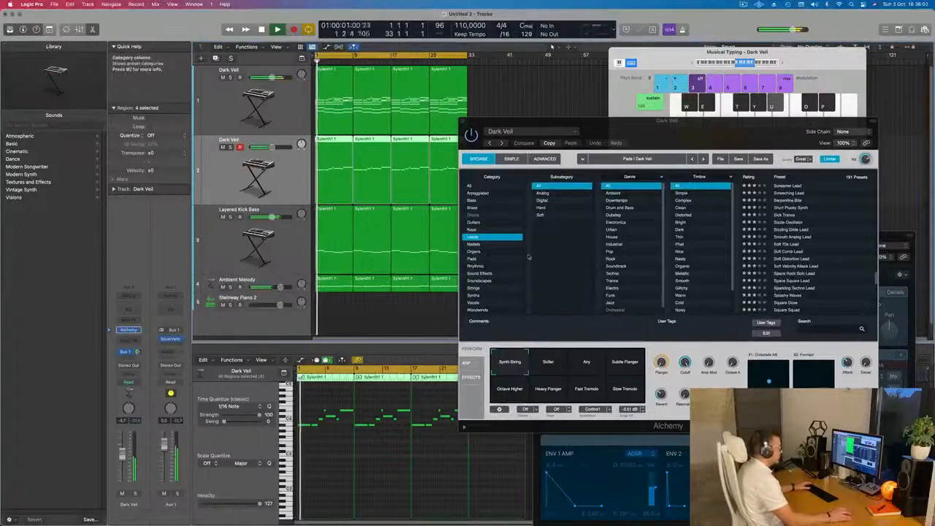
{"action": "left_click", "coordinate": [475, 229]}
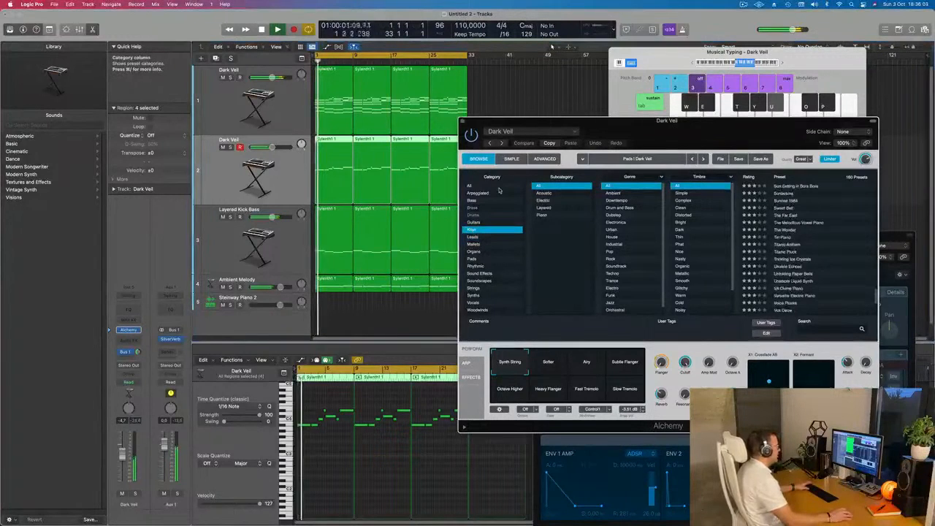
{"action": "scroll", "coordinate": [811, 203], "scroll_direction": "up", "scroll_amount": 5}
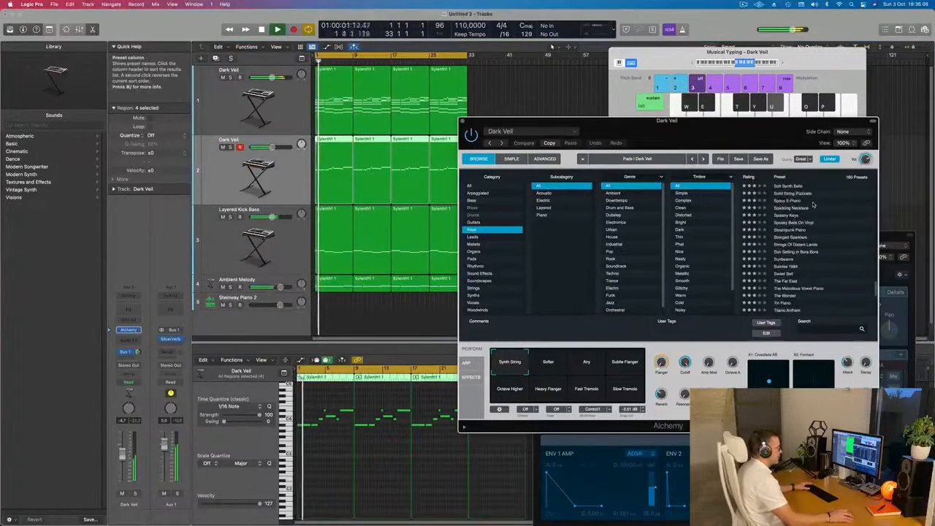
{"action": "left_click_drag", "start_coordinate": [875, 288], "coordinate": [878, 184]}
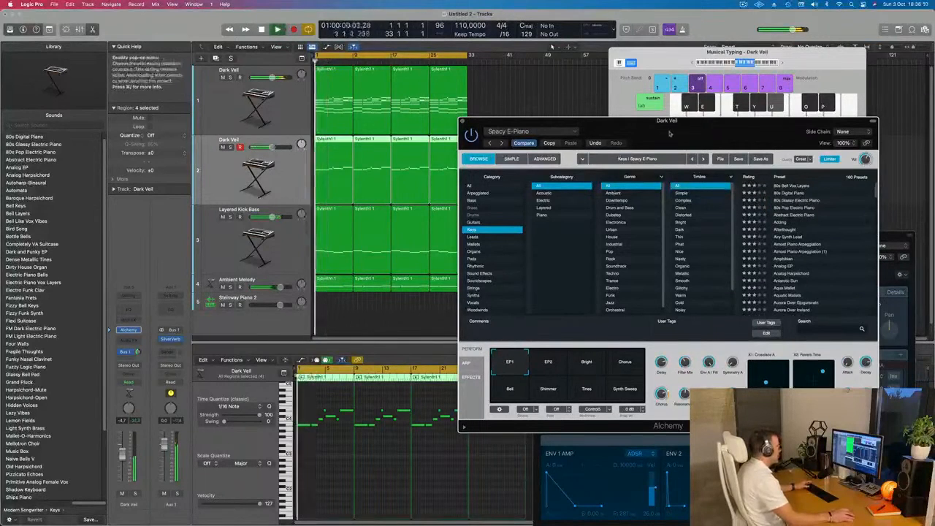
Raise the Spacy E-Piano track's volume slightly and look through the Keys presets around it during playback.
{"action": "left_click_drag", "start_coordinate": [628, 130], "coordinate": [601, 113]}
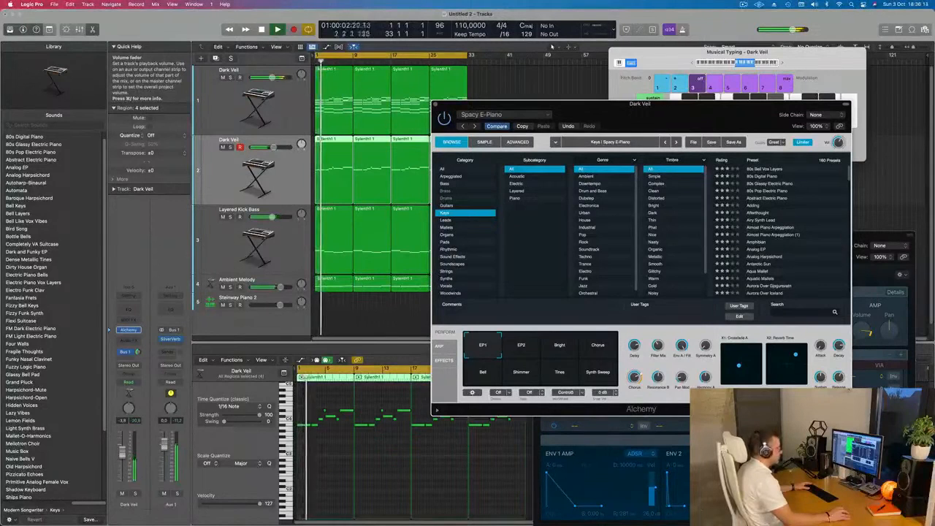
{"action": "scroll", "coordinate": [849, 191], "scroll_direction": "down", "scroll_amount": 10}
{"action": "scroll", "coordinate": [828, 204], "scroll_direction": "down", "scroll_amount": 10}
{"action": "scroll", "coordinate": [828, 204], "scroll_direction": "up", "scroll_amount": 5}
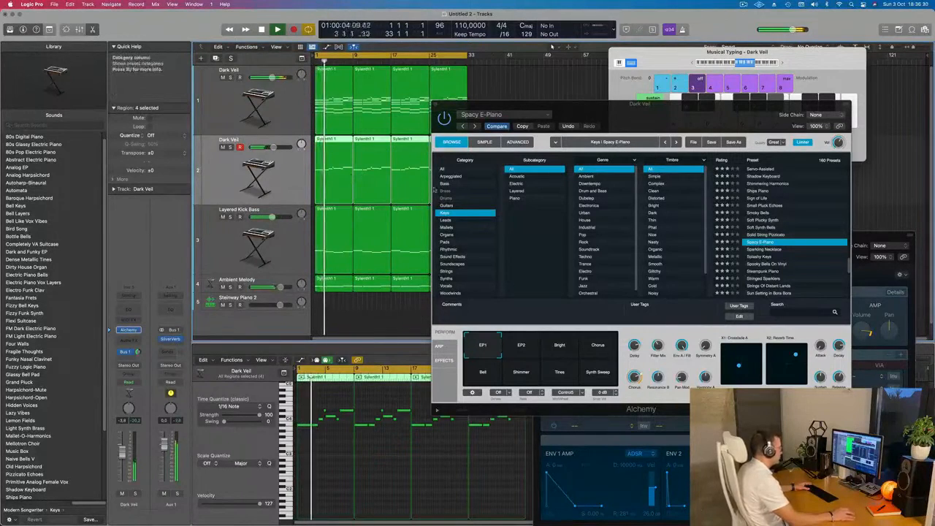
{"action": "left_click_drag", "start_coordinate": [665, 114], "coordinate": [638, 118]}
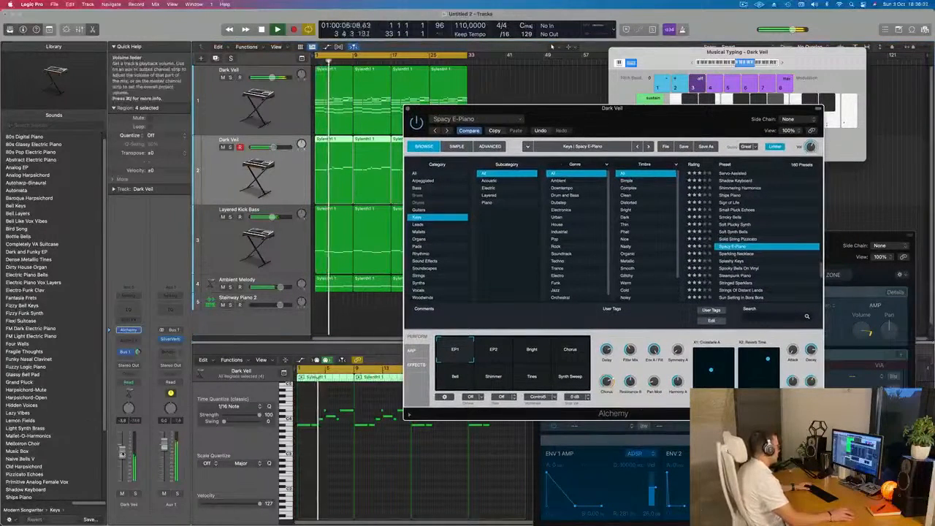
Lower the original Dark Veil track's volume to about -7.2 dB and close the Alchemy window.
{"action": "key", "text": "Up"}
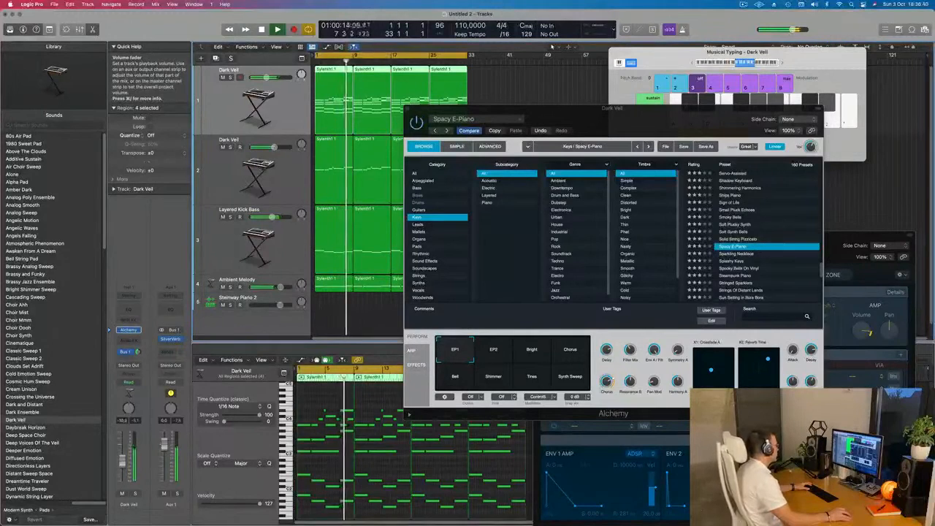
{"action": "left_click_drag", "start_coordinate": [123, 459], "coordinate": [123, 460]}
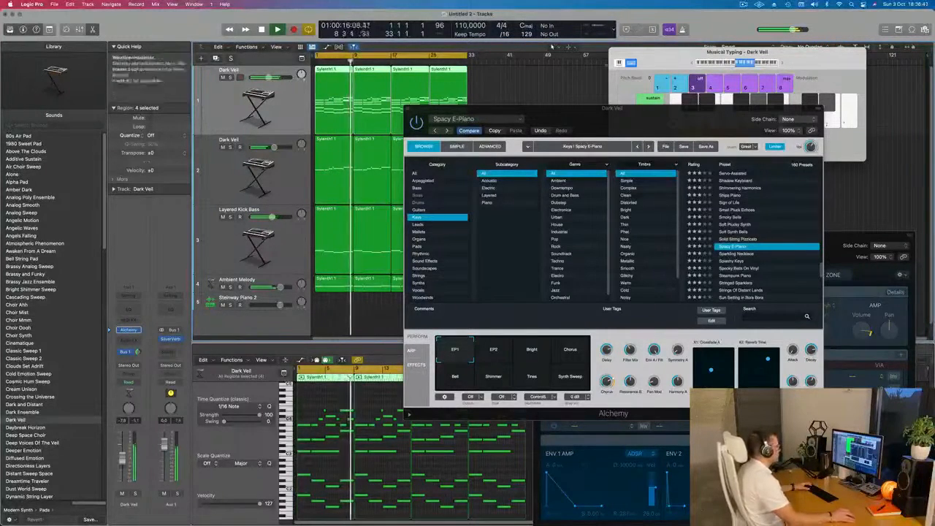
{"action": "left_click_drag", "start_coordinate": [577, 118], "coordinate": [442, 205]}
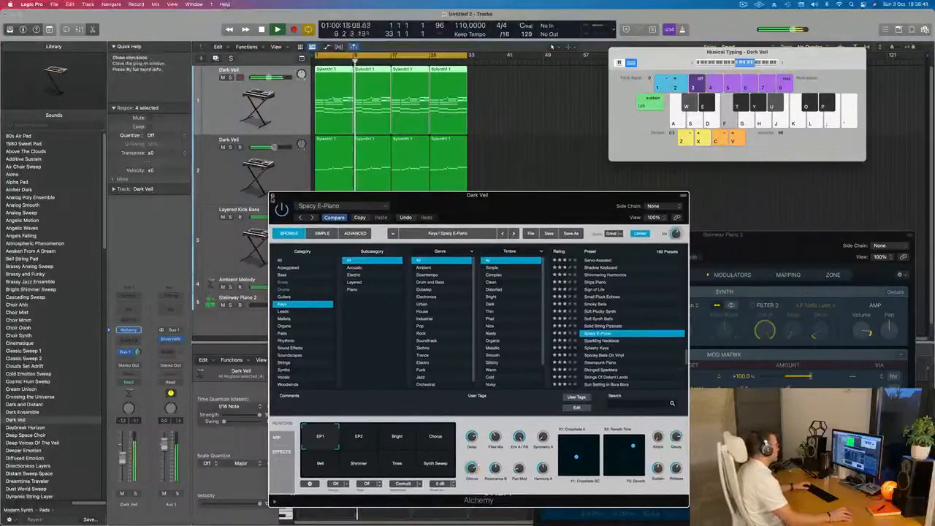
{"action": "left_click", "coordinate": [274, 196]}
Repeat the regions on all four tracks up to bar 65 and extend the cycle range to bar 65.
{"action": "scroll", "coordinate": [506, 214], "scroll_direction": "down", "scroll_amount": 3}
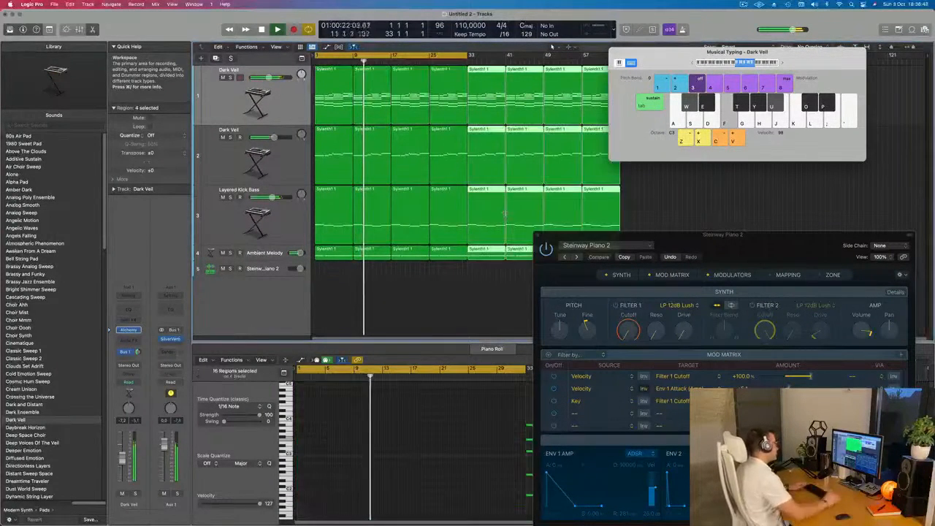
{"action": "key", "text": "super+r"}
{"action": "left_click_drag", "start_coordinate": [736, 52], "coordinate": [801, 99]}
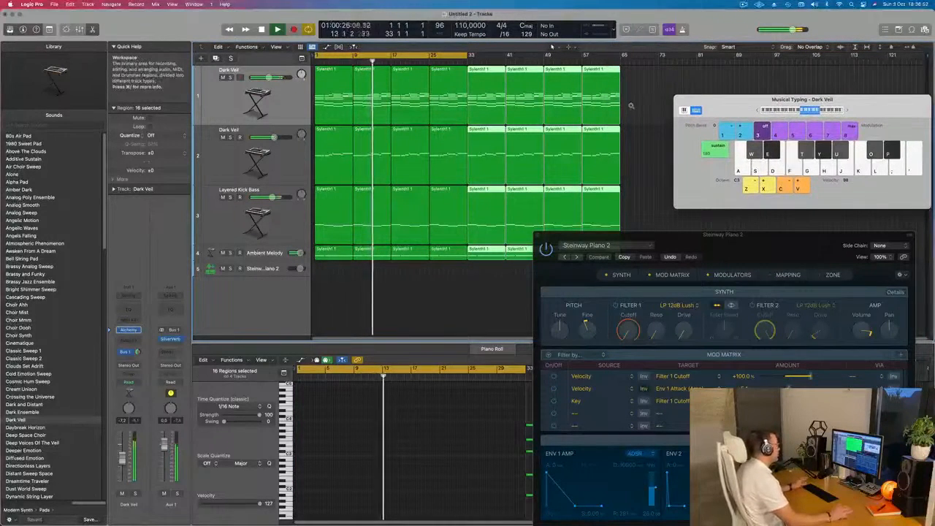
{"action": "left_click_drag", "start_coordinate": [470, 55], "coordinate": [620, 67]}
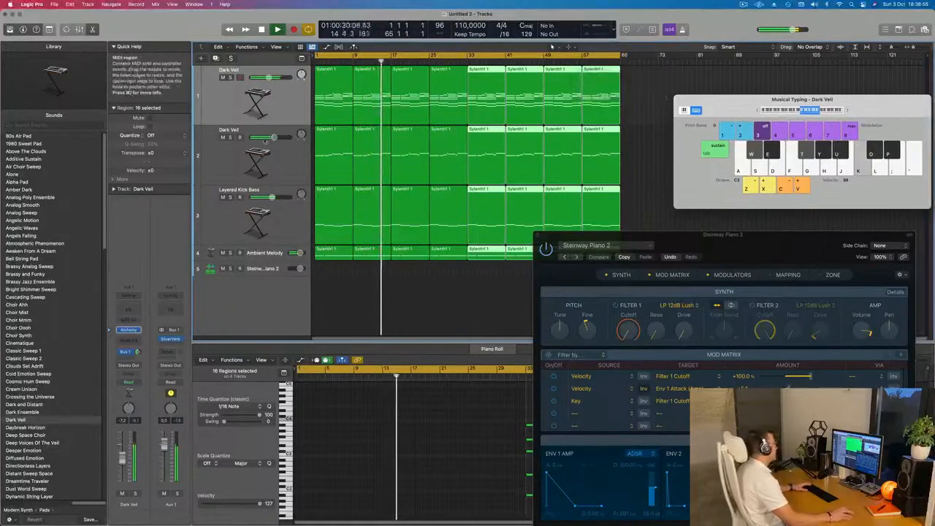
Duplicate the Layered Kick Bass track as a new empty track with the same settings.
{"action": "left_click", "coordinate": [288, 105]}
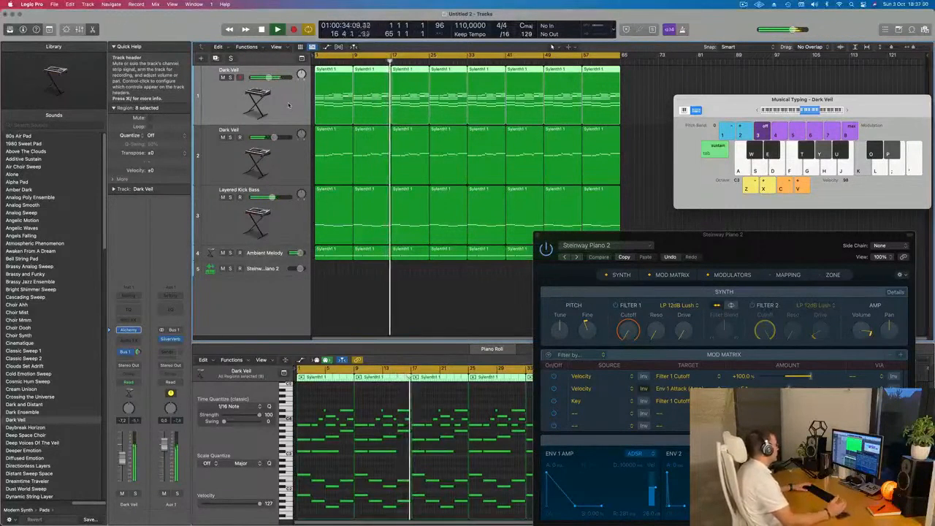
{"action": "left_click", "coordinate": [290, 224]}
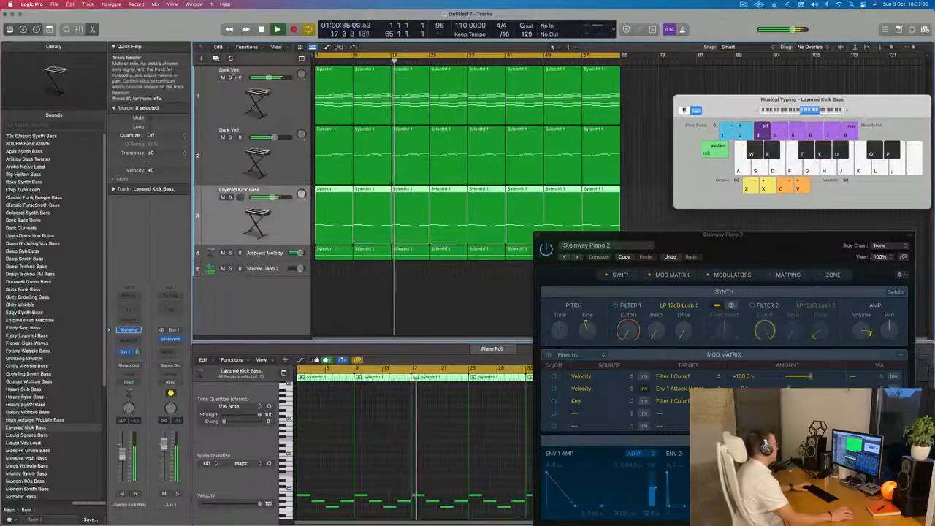
{"action": "left_click", "coordinate": [216, 58]}
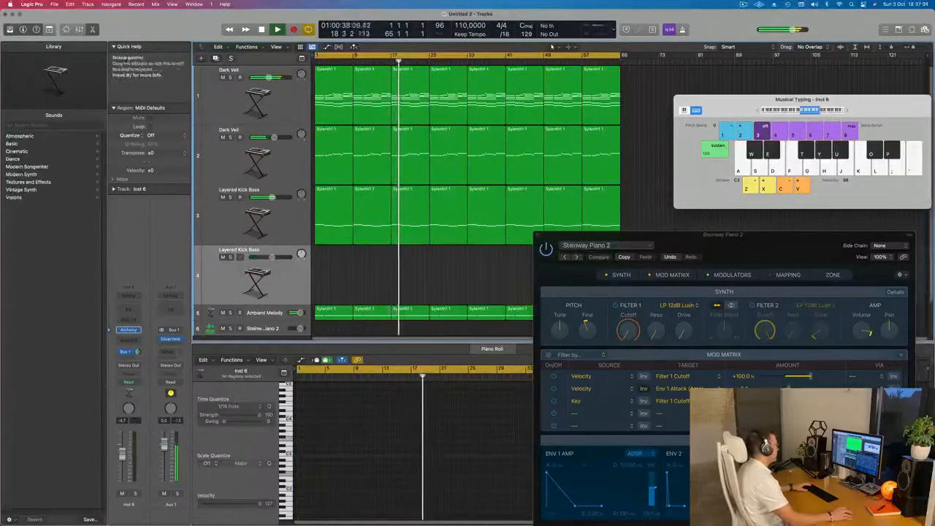
Restart playback from the beginning and compare the notes of the Ambient Melody and Layered Kick Bass tracks.
{"action": "scroll", "coordinate": [352, 280], "scroll_direction": "down", "scroll_amount": 2}
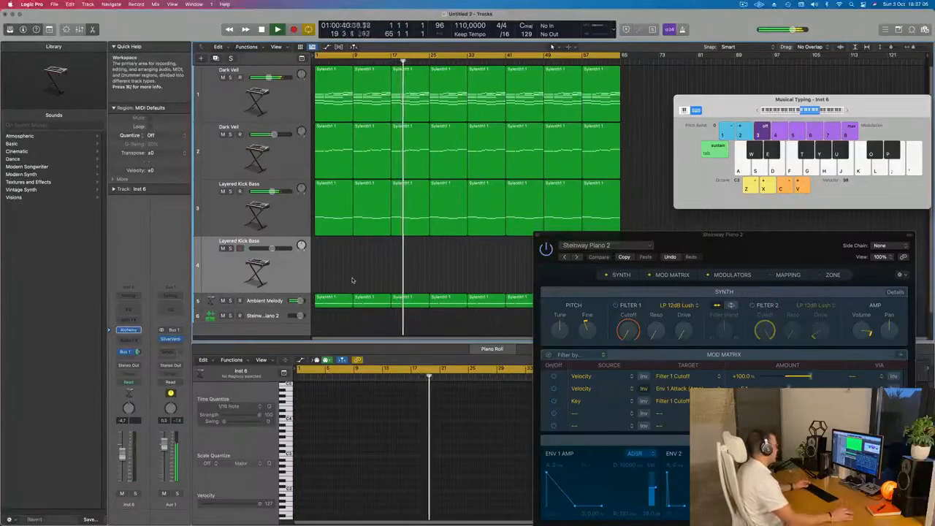
{"action": "left_click", "coordinate": [266, 301]}
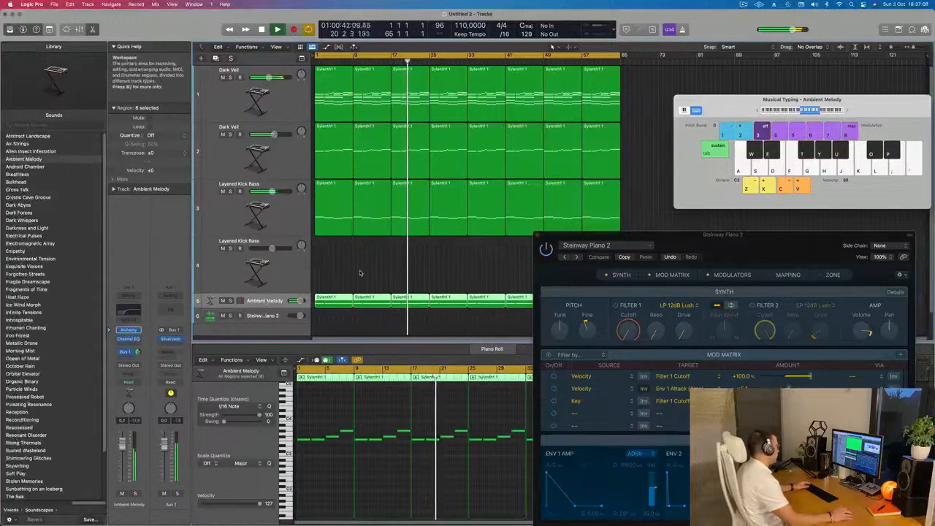
{"action": "key", "text": "Return"}
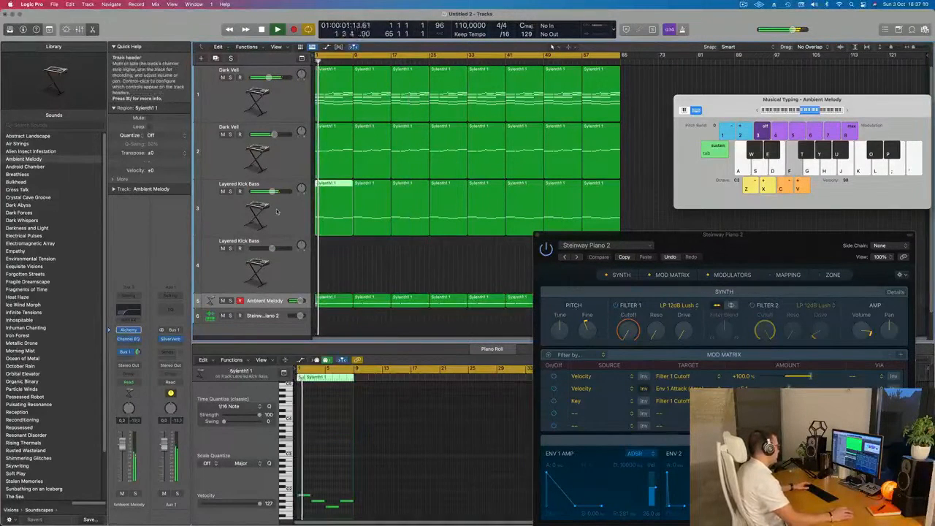
{"action": "left_click", "coordinate": [284, 226]}
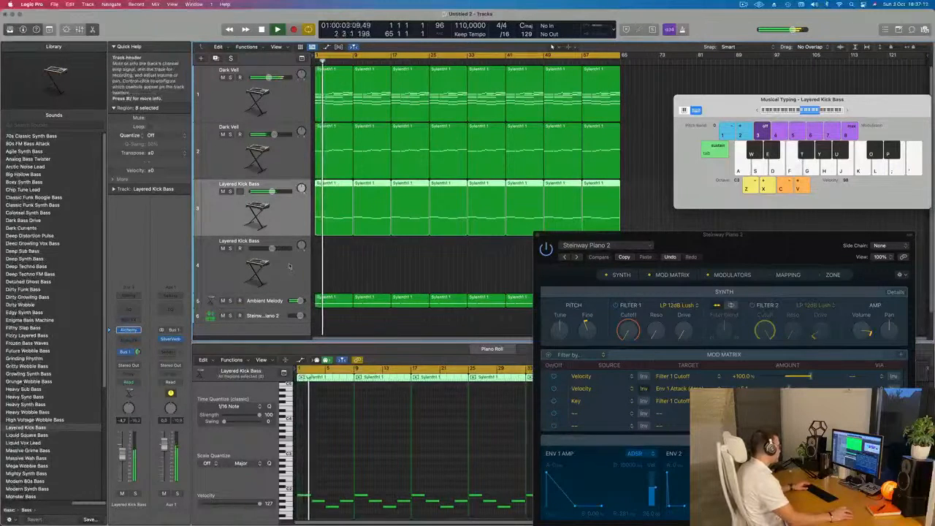
Open the Alchemy instrument of the duplicated Layered Kick Bass track and copy the first bass region onto that track at bar 1.
{"action": "left_click", "coordinate": [270, 254]}
{"action": "left_click", "coordinate": [137, 330]}
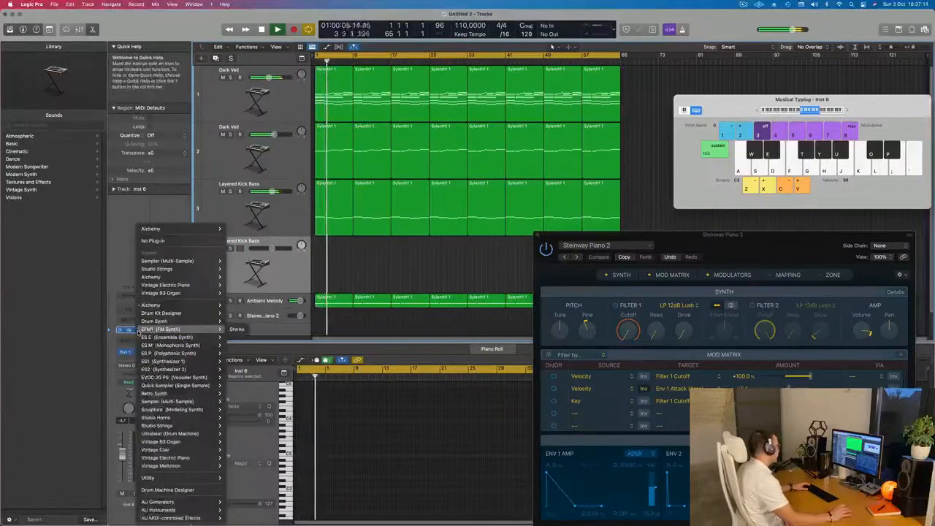
{"action": "mouse_move", "coordinate": [164, 305]}
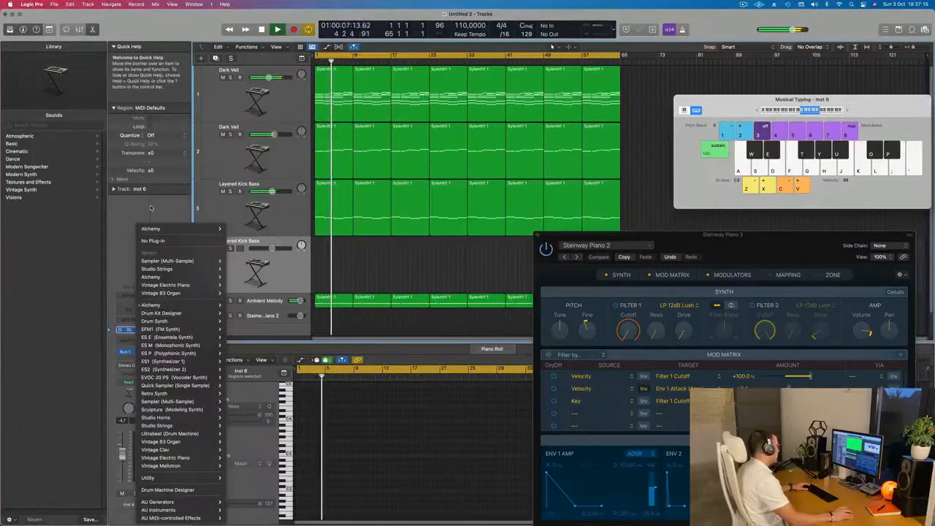
{"action": "left_click", "coordinate": [92, 334]}
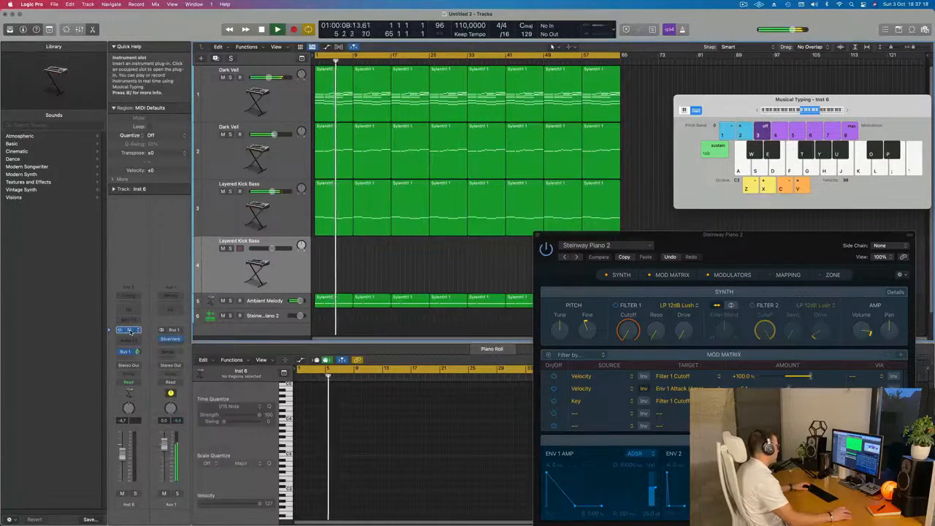
{"action": "left_click_drag", "start_coordinate": [460, 113], "coordinate": [883, 127]}
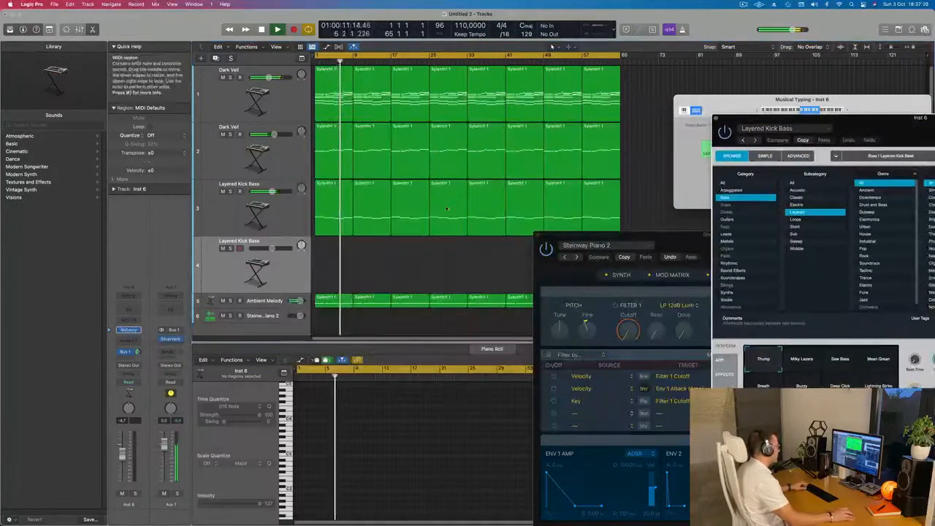
{"action": "left_click", "coordinate": [337, 188]}
{"action": "left_click_drag", "start_coordinate": [336, 218], "coordinate": [335, 249]}
Load Alchemy's Brass preset Out Of Touch on the duplicated track and raise its volume to about -2.1 dB while playing from the start.
{"action": "left_click_drag", "start_coordinate": [872, 130], "coordinate": [561, 139]}
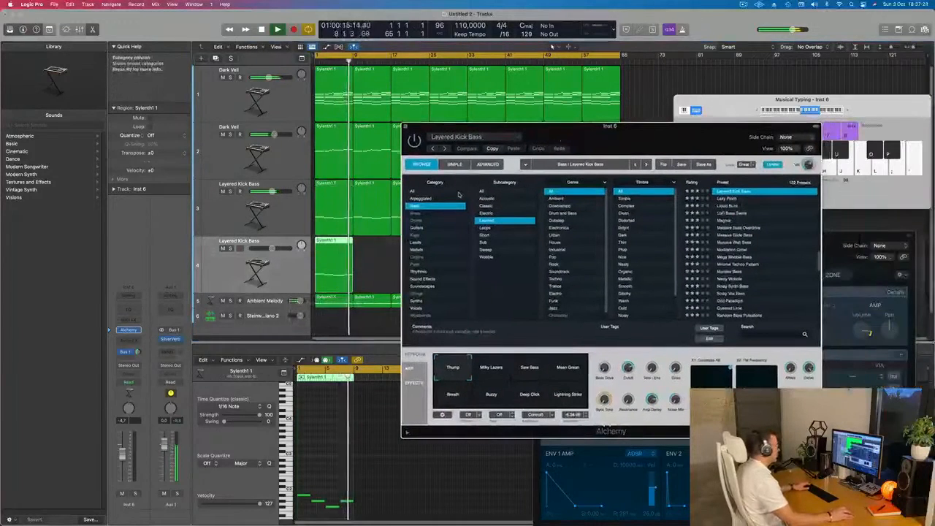
{"action": "left_click", "coordinate": [431, 191]}
{"action": "left_click", "coordinate": [415, 212]}
{"action": "left_click_drag", "start_coordinate": [511, 125], "coordinate": [334, 122]}
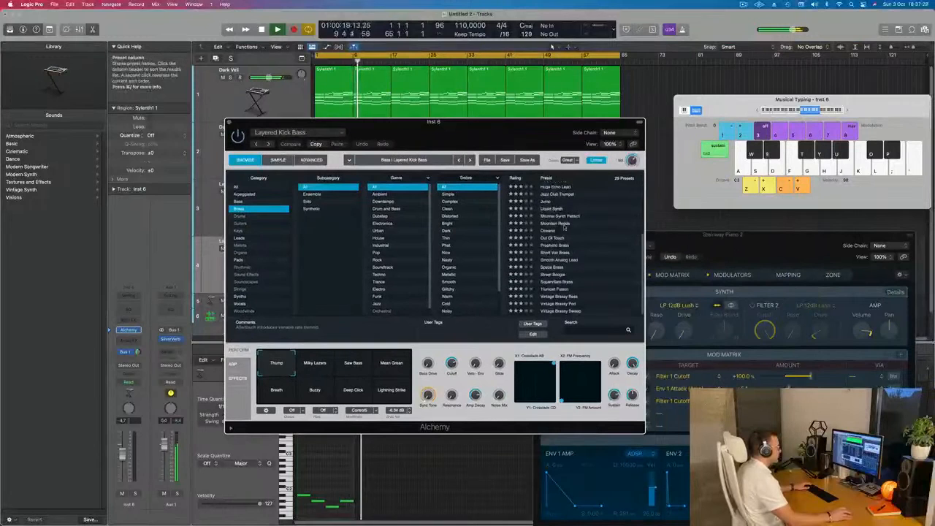
{"action": "left_click", "coordinate": [552, 238]}
{"action": "left_click_drag", "start_coordinate": [503, 126], "coordinate": [707, 114]}
{"action": "key", "text": "Return"}
{"action": "left_click", "coordinate": [281, 265]}
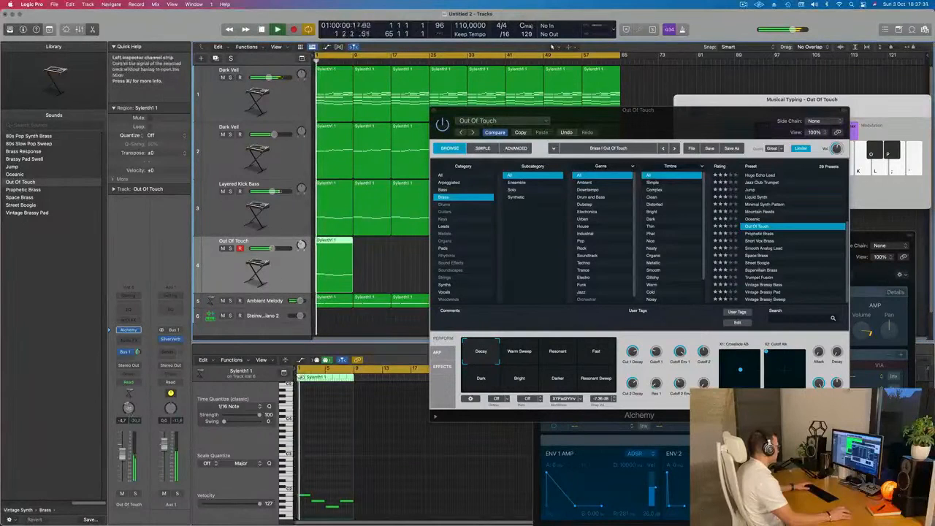
{"action": "key", "text": "Return"}
{"action": "key", "text": "Return"}
{"action": "left_click_drag", "start_coordinate": [123, 454], "coordinate": [122, 450]}
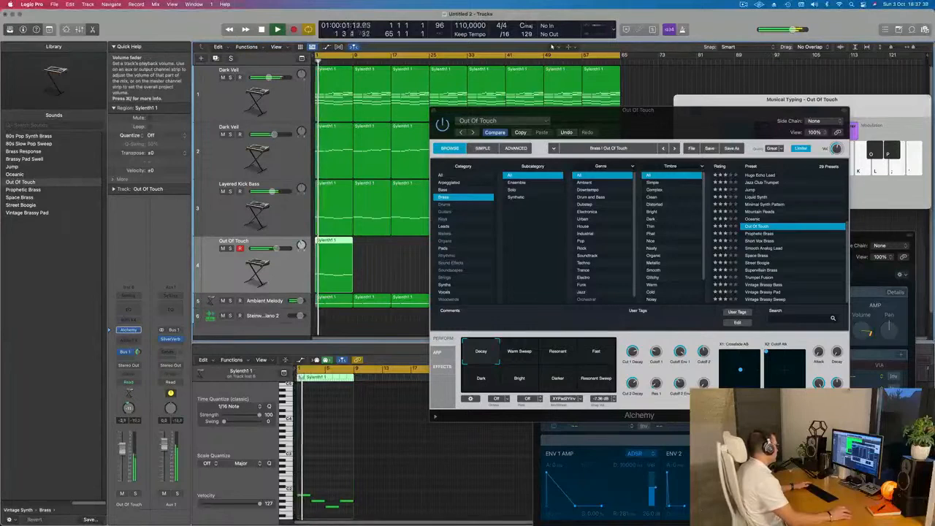
Try a stereo Ensemble modulation effect on the Out Of Touch track.
{"action": "left_click", "coordinate": [136, 341]}
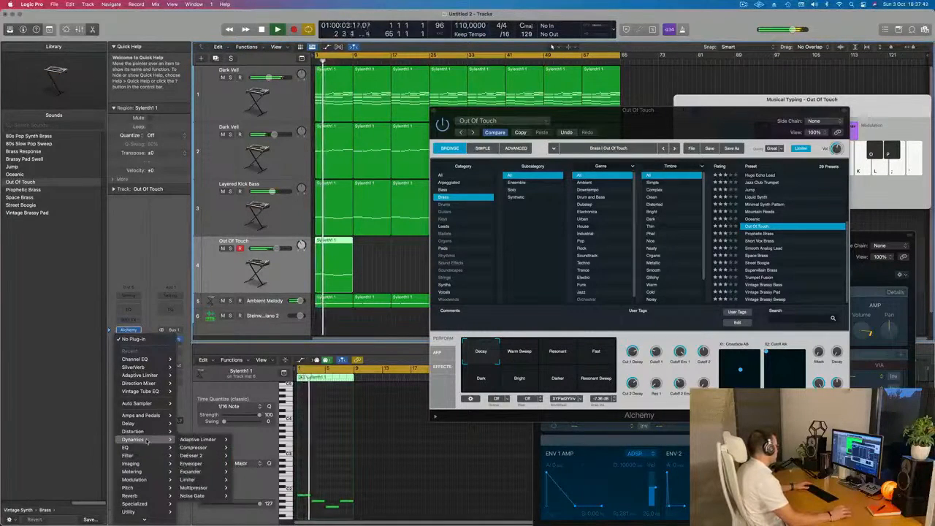
{"action": "mouse_move", "coordinate": [152, 481]}
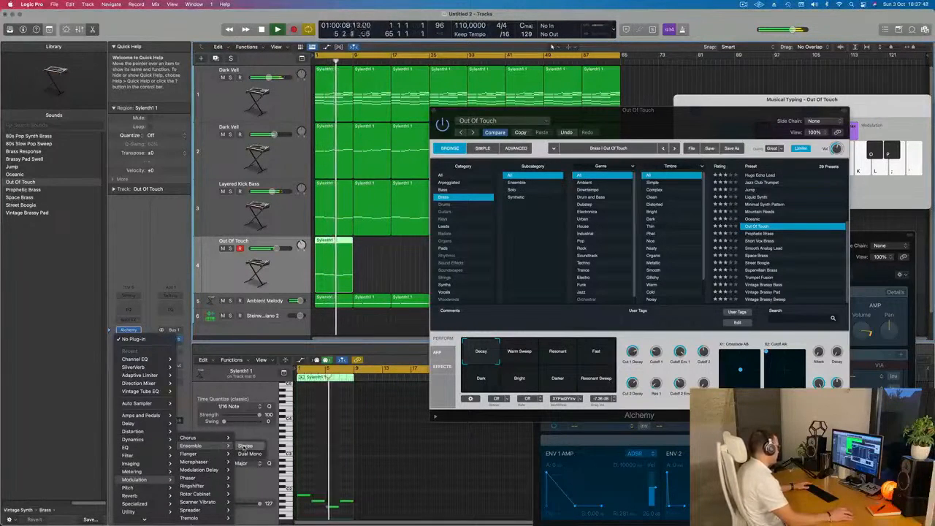
{"action": "left_click", "coordinate": [245, 445]}
{"action": "left_click_drag", "start_coordinate": [470, 111], "coordinate": [481, 132]}
{"action": "left_click_drag", "start_coordinate": [546, 307], "coordinate": [549, 288]}
Audition the Ensemble presets from Backing Group to Rich Modulation and raise the Out Of Touch track's volume to about 2.2 dB.
{"action": "left_click", "coordinate": [341, 142]}
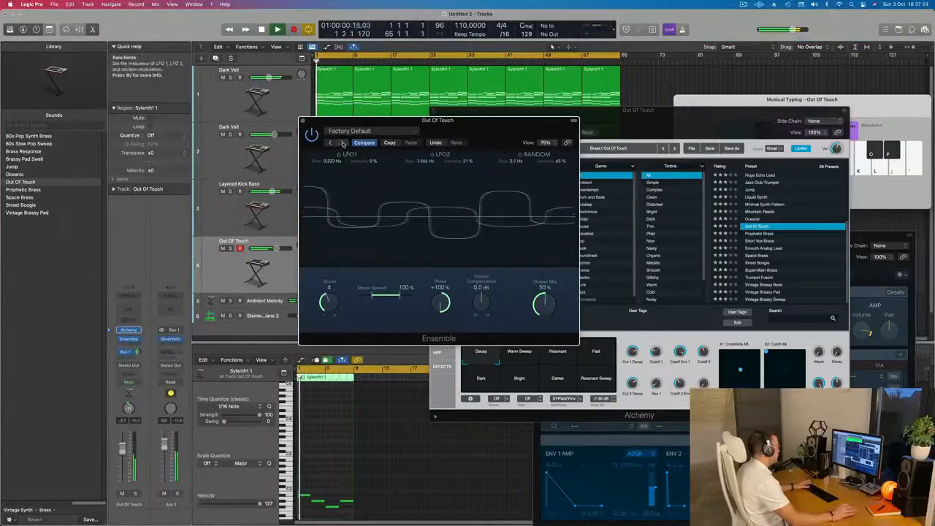
{"action": "left_click", "coordinate": [341, 143]}
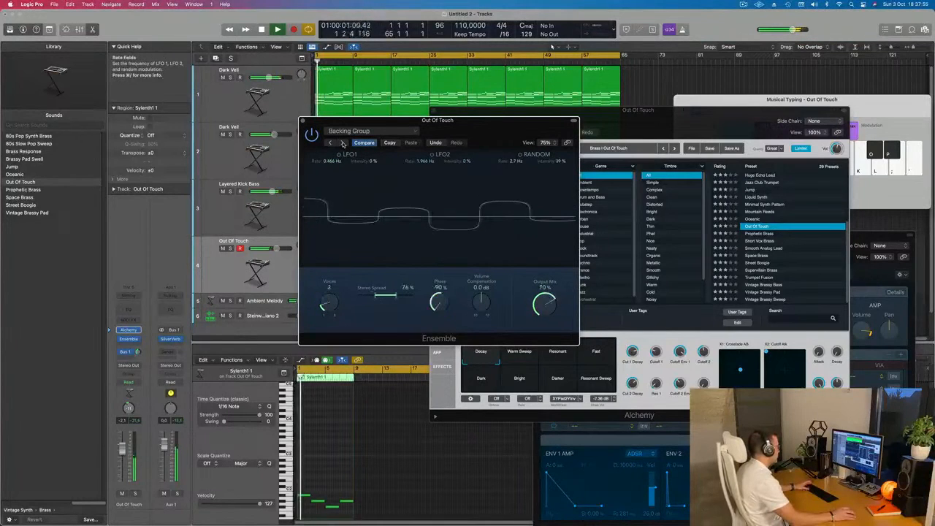
{"action": "left_click", "coordinate": [343, 143]}
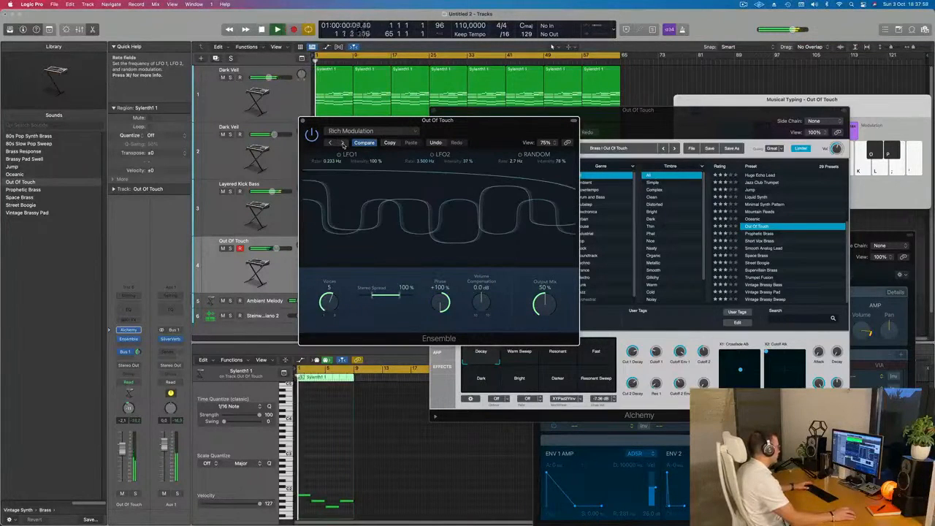
{"action": "key", "text": "space"}
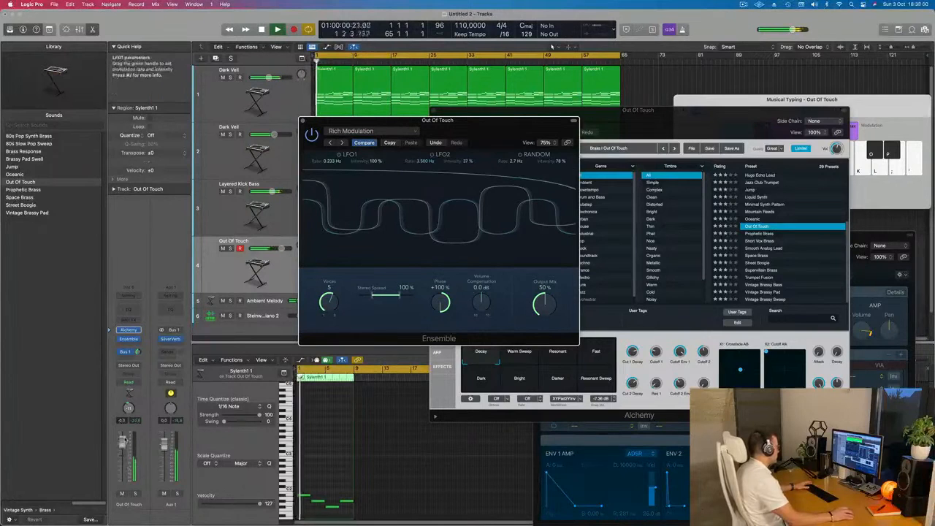
{"action": "left_click_drag", "start_coordinate": [125, 446], "coordinate": [126, 444]}
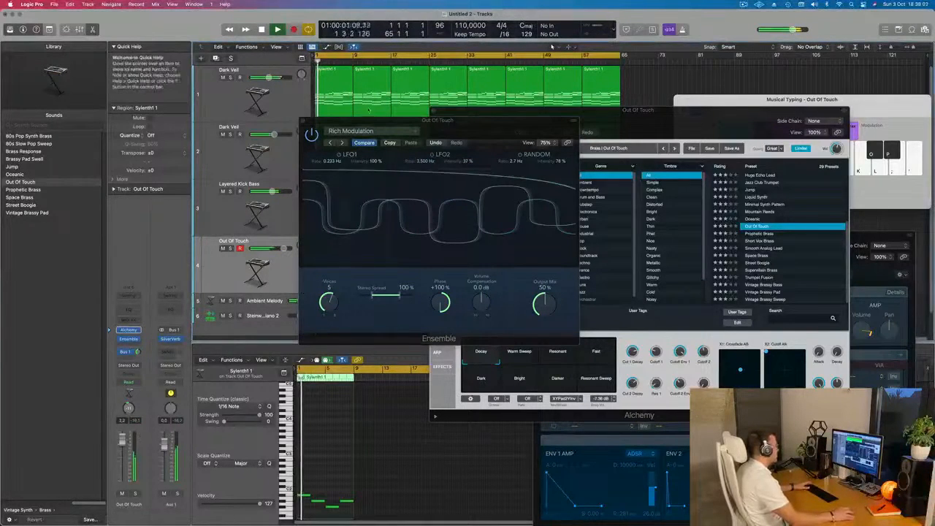
Audition the Ensemble presets Screen Door, Symphonic 5 Voice, Vintage Dimension, Backing Group and Doubler.
{"action": "left_click", "coordinate": [342, 143]}
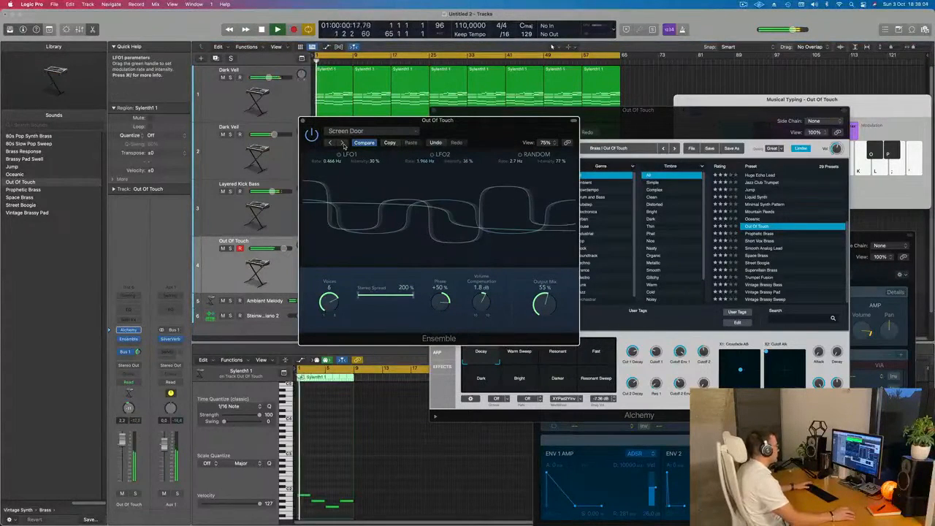
{"action": "left_click", "coordinate": [342, 143]}
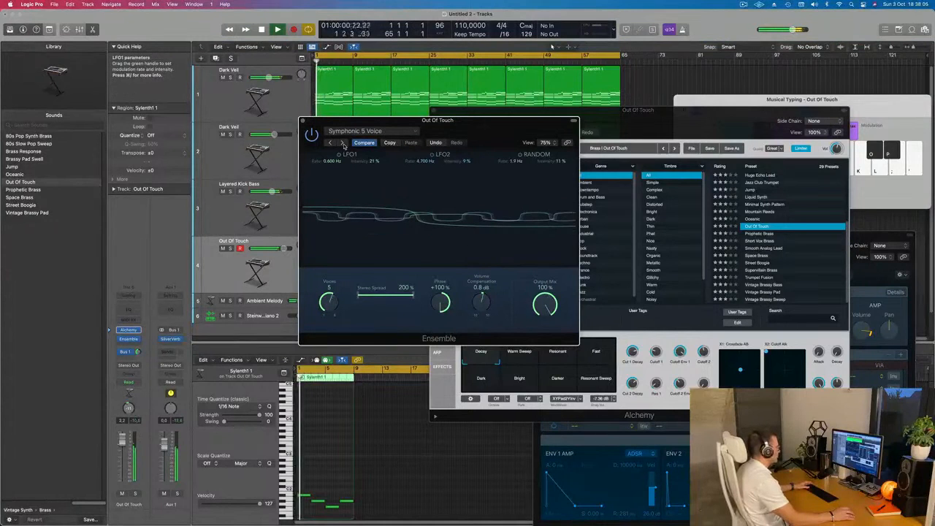
{"action": "left_click_drag", "start_coordinate": [462, 132], "coordinate": [509, 193]}
{"action": "left_click", "coordinate": [380, 203]}
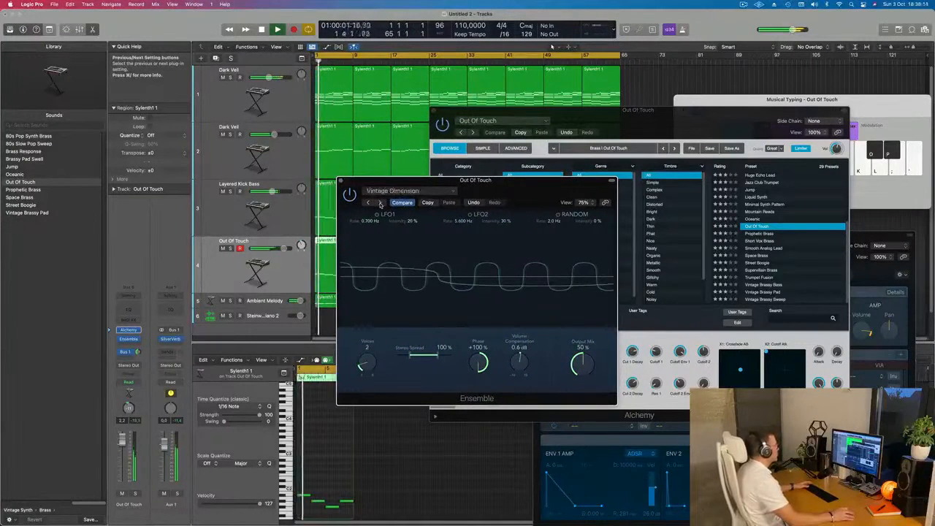
{"action": "left_click", "coordinate": [379, 203]}
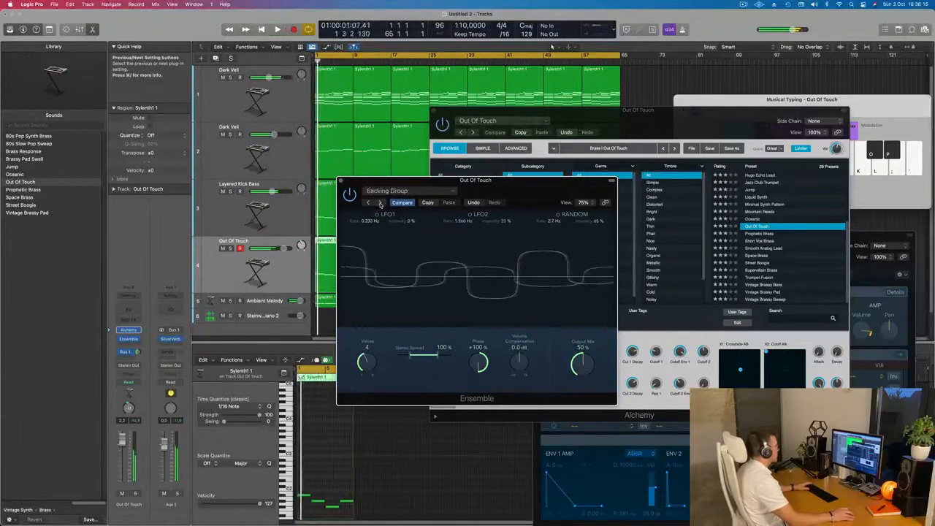
{"action": "left_click", "coordinate": [379, 203]}
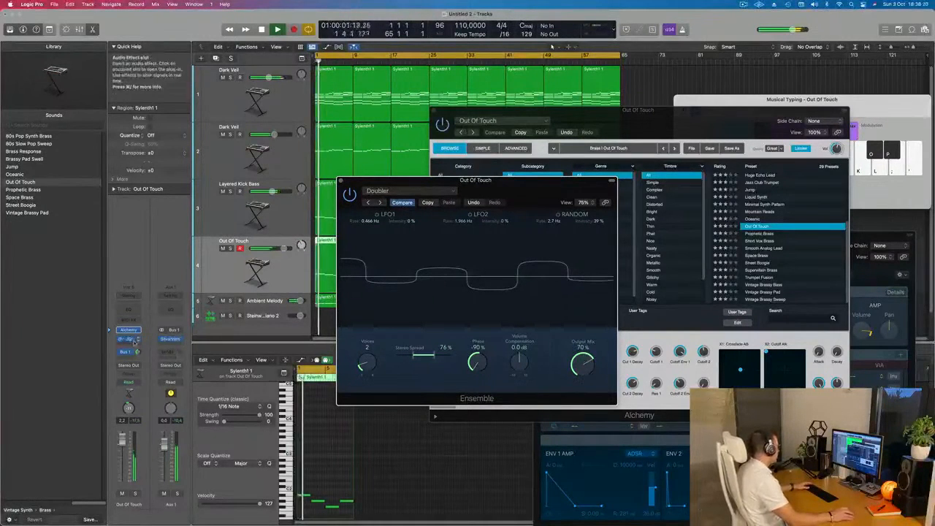
Replace the Ensemble effect on the Out Of Touch track with a stereo Chorus.
{"action": "left_click", "coordinate": [137, 339]}
{"action": "mouse_move", "coordinate": [146, 467]}
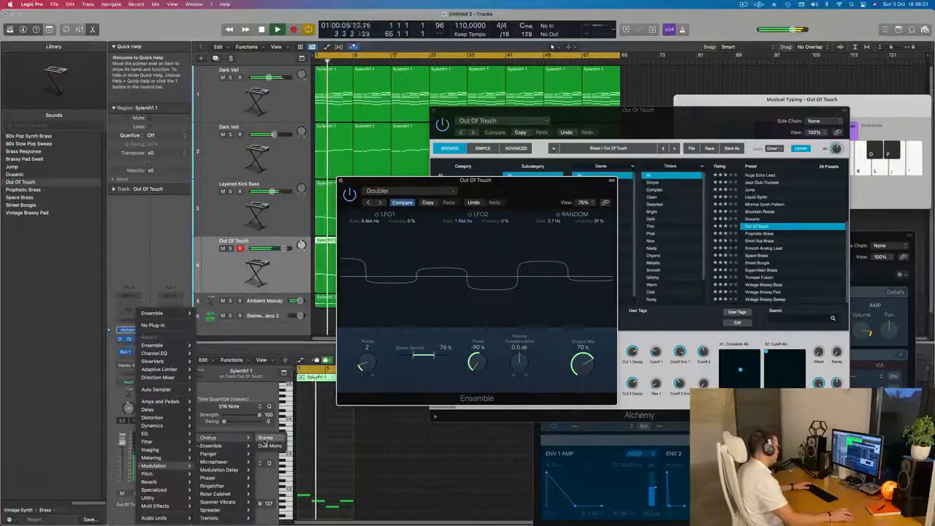
{"action": "left_click", "coordinate": [264, 438]}
{"action": "left_click_drag", "start_coordinate": [431, 186], "coordinate": [506, 127]}
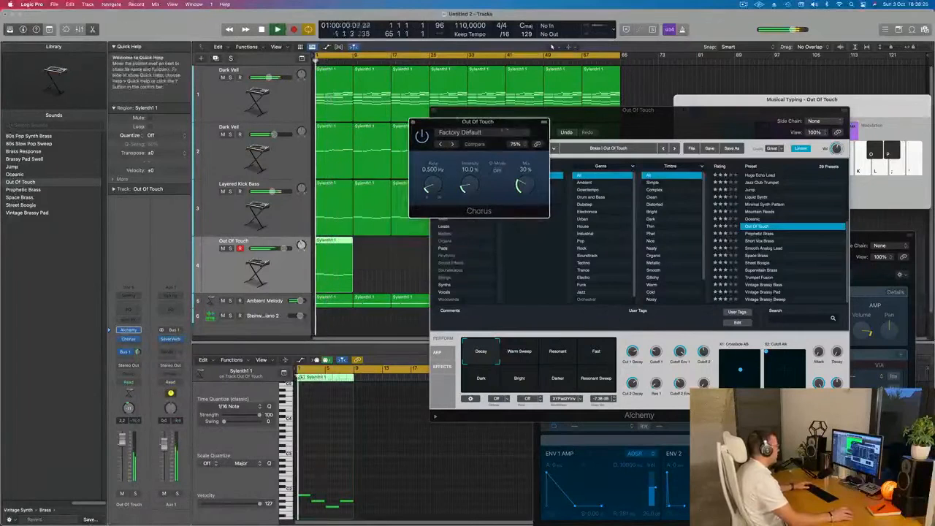
Load the Mega Wide Chorus preset, closing the effect window, and raise the Out Of Touch track's volume to about 2.5 dB.
{"action": "left_click", "coordinate": [473, 132]}
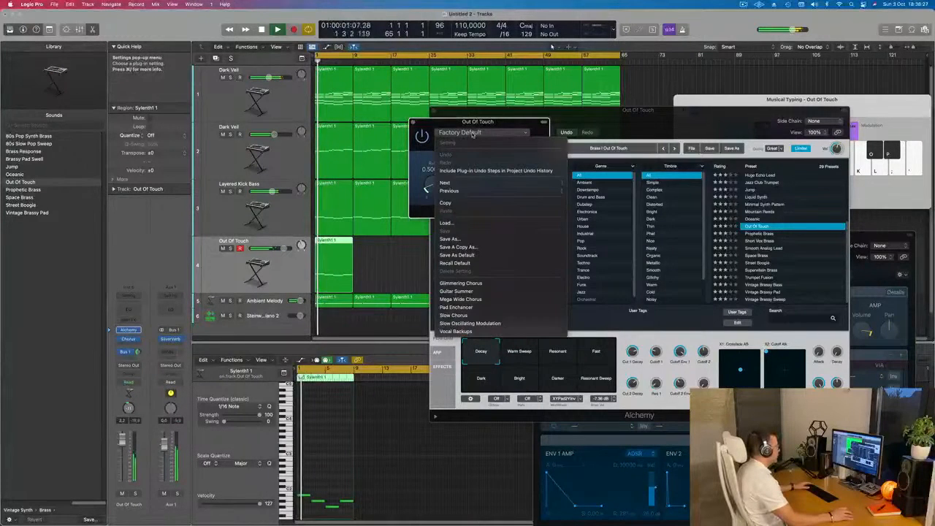
{"action": "left_click", "coordinate": [468, 298]}
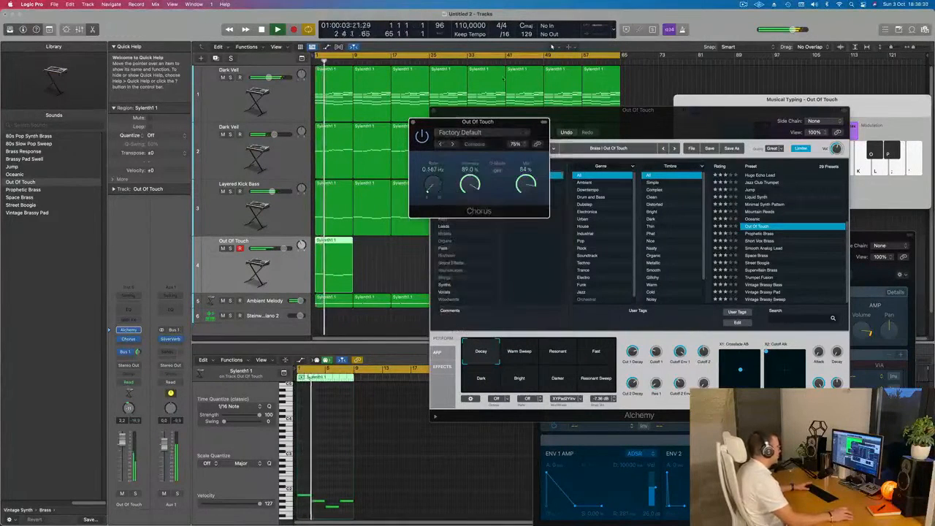
{"action": "mouse_move", "coordinate": [505, 127]}
{"action": "left_mouse_down"}
{"action": "mouse_move", "coordinate": [446, 119]}
{"action": "mouse_move", "coordinate": [451, 108]}
{"action": "mouse_move", "coordinate": [512, 112]}
{"action": "left_mouse_up"}
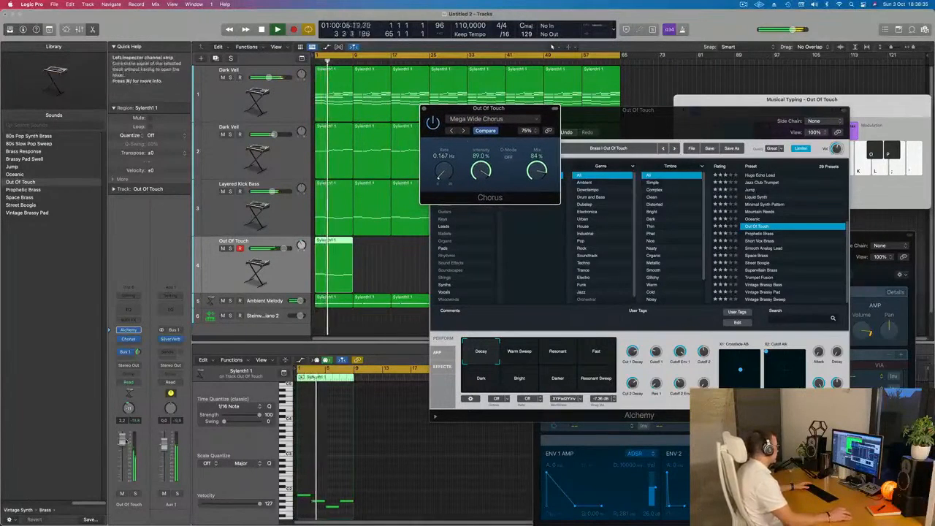
{"action": "left_click", "coordinate": [423, 108]}
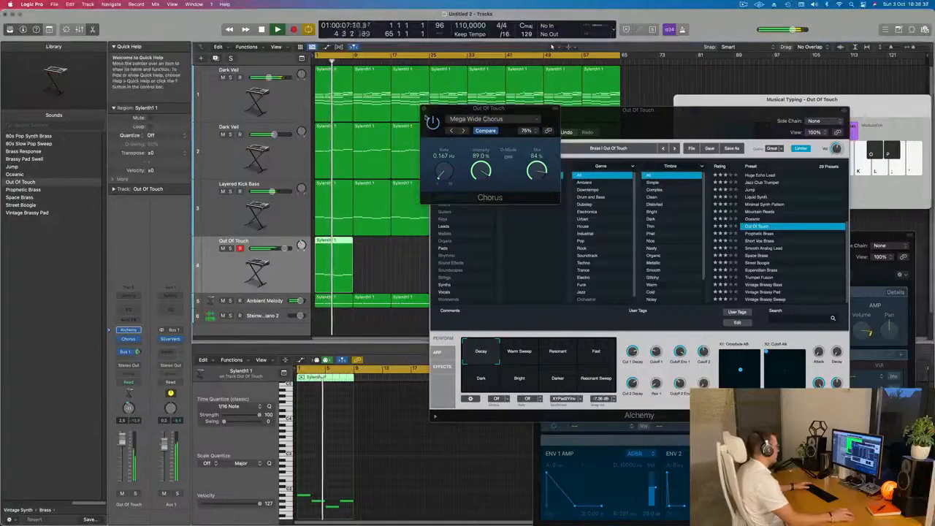
{"action": "left_click", "coordinate": [424, 108]}
Try raising all four notes of the Out Of Touch region by an octave.
{"action": "left_click_drag", "start_coordinate": [475, 111], "coordinate": [630, 136]}
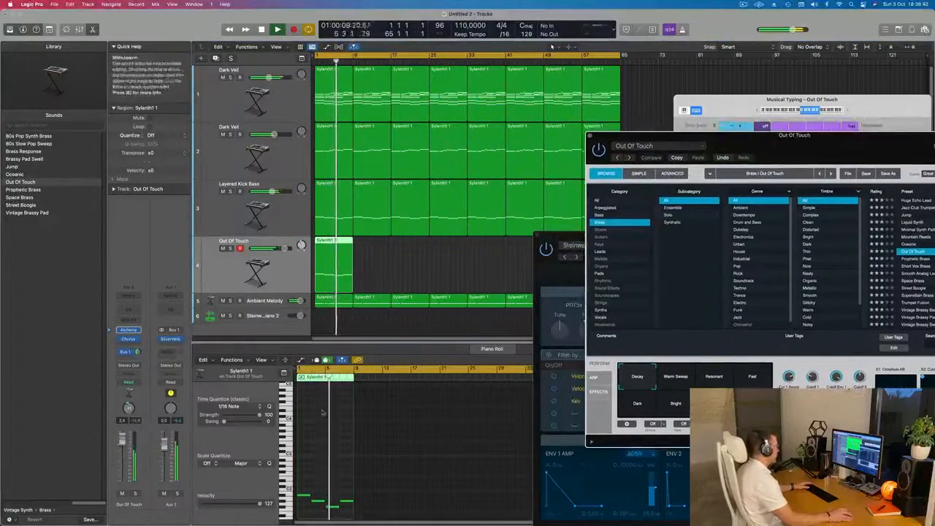
{"action": "left_click", "coordinate": [319, 455]}
{"action": "key", "text": "super+a"}
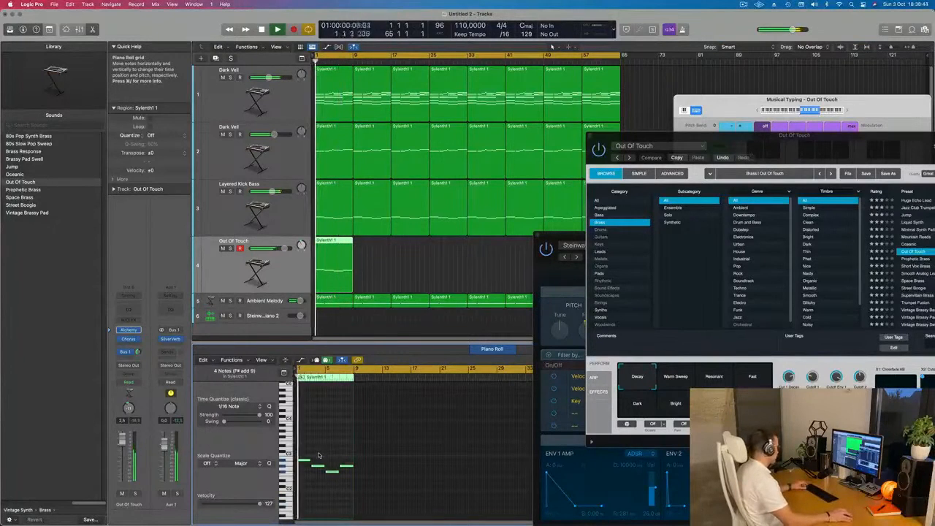
Repeat the Out Of Touch region up to bar 57 and move the Alchemy window out of the way.
{"action": "left_click", "coordinate": [344, 258]}
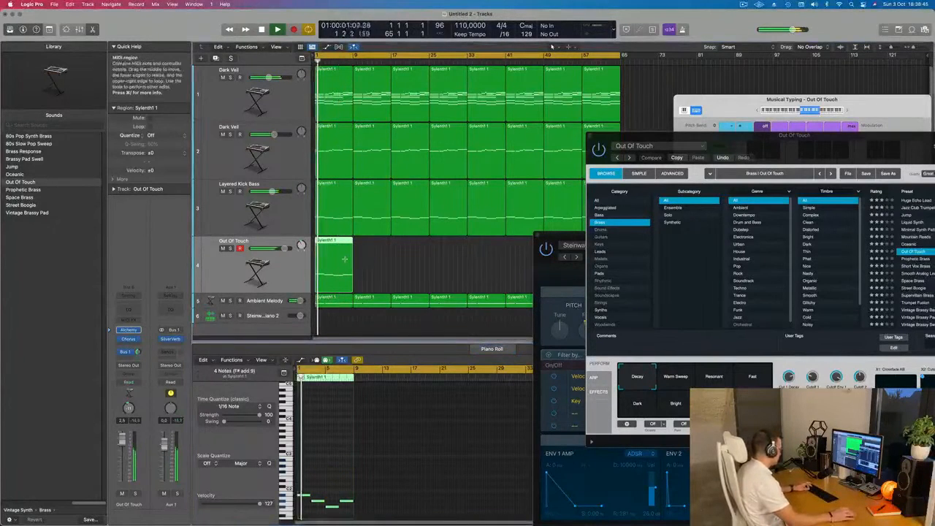
{"action": "key", "text": "super+r"}
{"action": "key", "text": "super+r"}
{"action": "key", "text": "super+r"}
{"action": "key", "text": "super+r"}
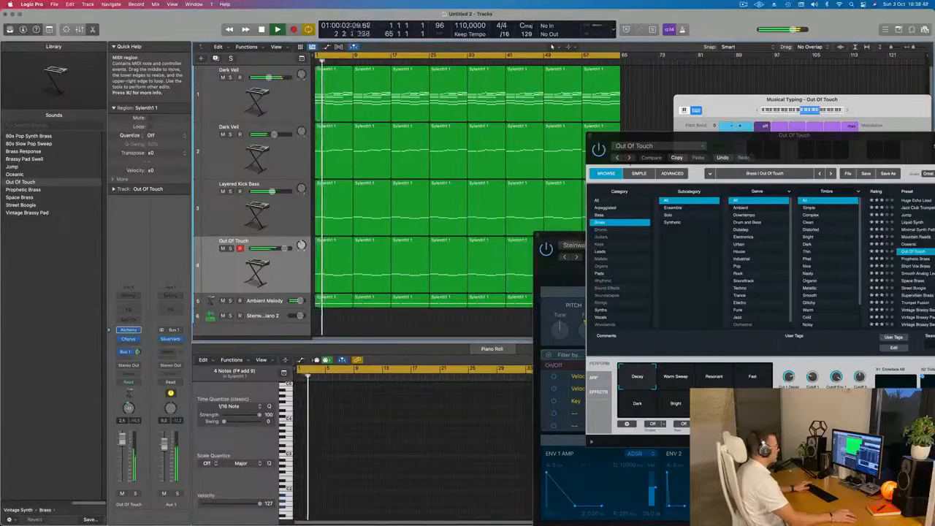
{"action": "left_click_drag", "start_coordinate": [722, 136], "coordinate": [800, 236]}
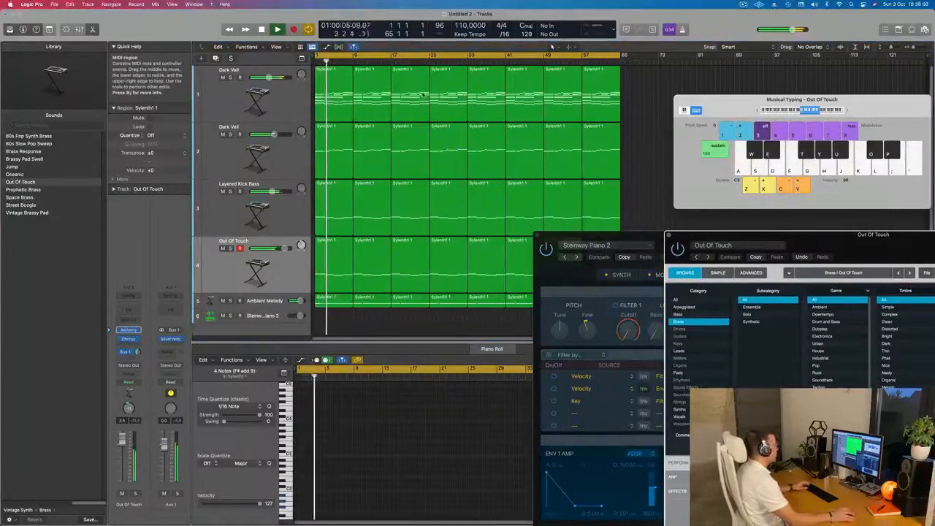
Name and color all regions in the arrangement by their tracks.
{"action": "key", "text": "super+a"}
{"action": "right_click", "coordinate": [536, 94]}
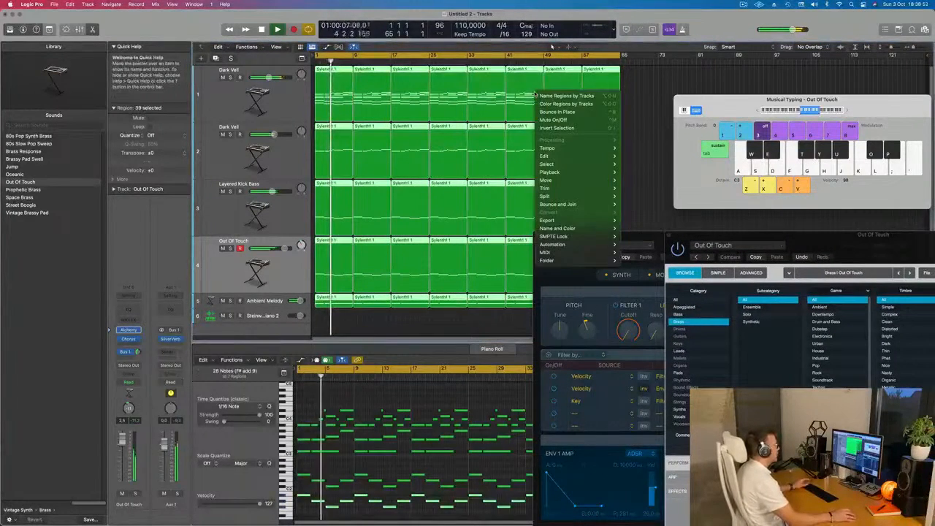
{"action": "left_click", "coordinate": [566, 95]}
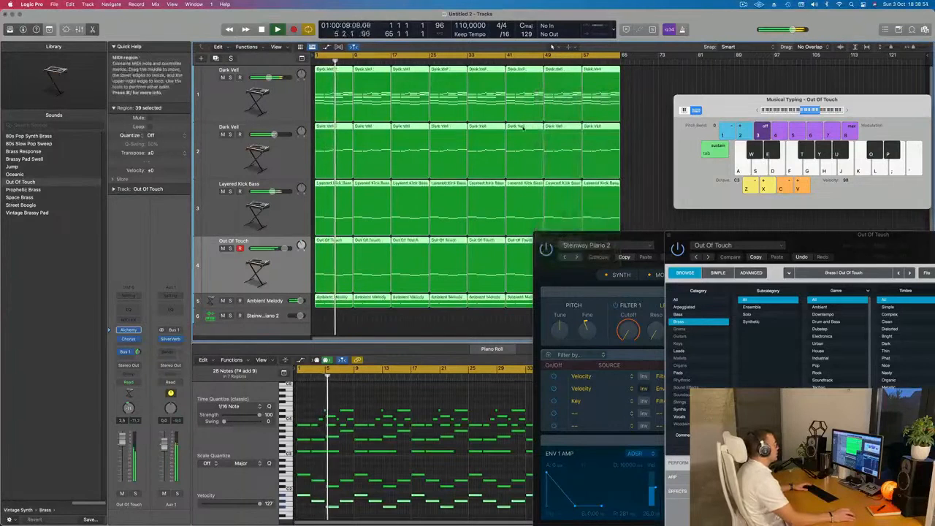
{"action": "right_click", "coordinate": [524, 125]}
{"action": "left_click", "coordinate": [553, 137]}
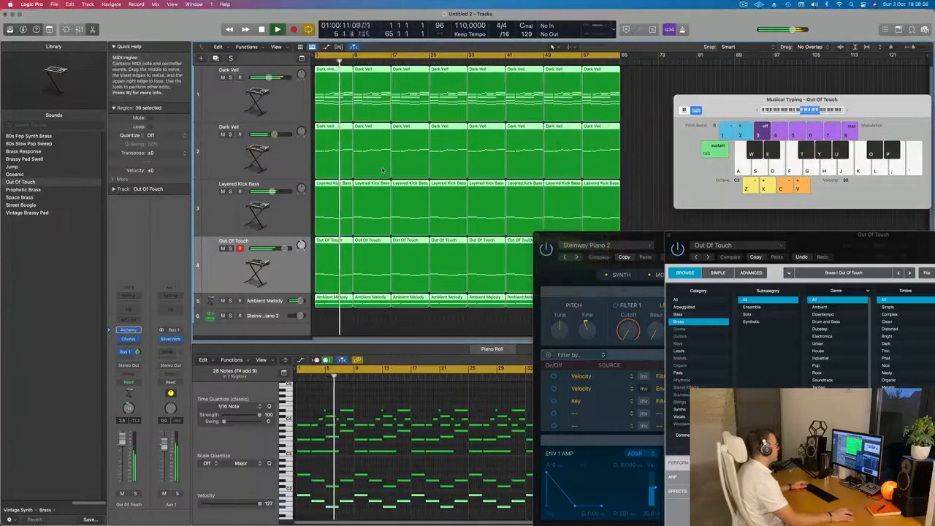
Repeat the last Out Of Touch region once more so the track is filled up to bar 65.
{"action": "scroll", "coordinate": [499, 148], "scroll_direction": "down", "scroll_amount": 3}
{"action": "left_click_drag", "start_coordinate": [618, 235], "coordinate": [713, 242]}
{"action": "left_click", "coordinate": [598, 229]}
{"action": "left_click", "coordinate": [566, 233]}
{"action": "key", "text": "super+r"}
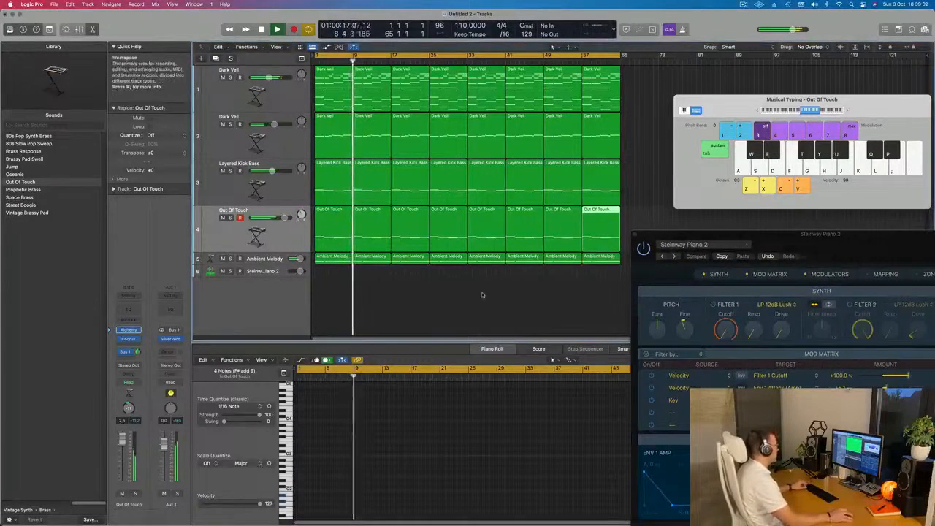
Select the Steinway Piano 2 track, enlarge its track height, and play the arrangement from the beginning.
{"action": "left_click", "coordinate": [355, 293]}
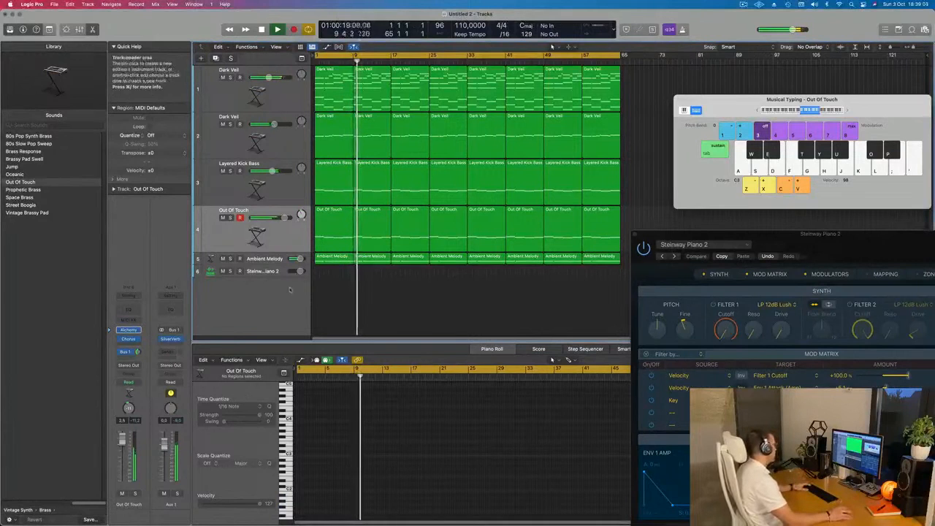
{"action": "scroll", "coordinate": [327, 292], "scroll_direction": "up", "scroll_amount": 1}
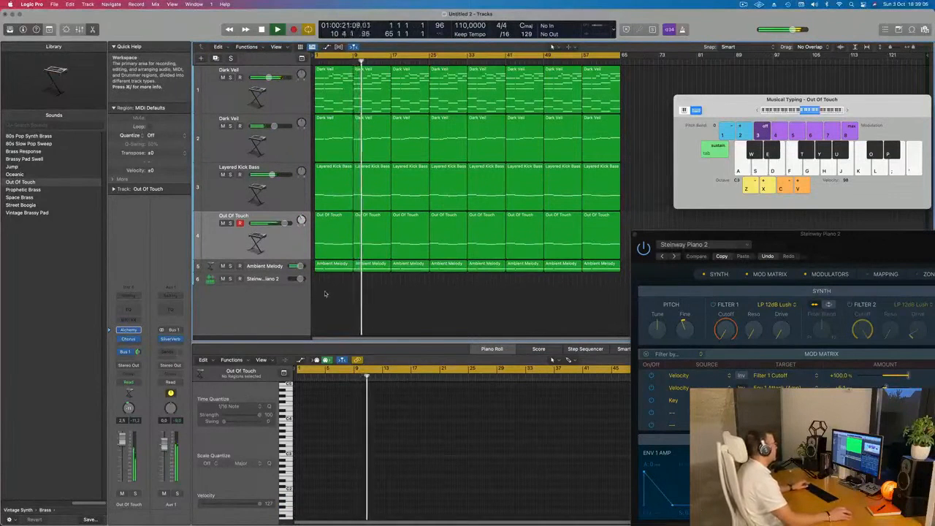
{"action": "scroll", "coordinate": [327, 296], "scroll_direction": "down", "scroll_amount": 1}
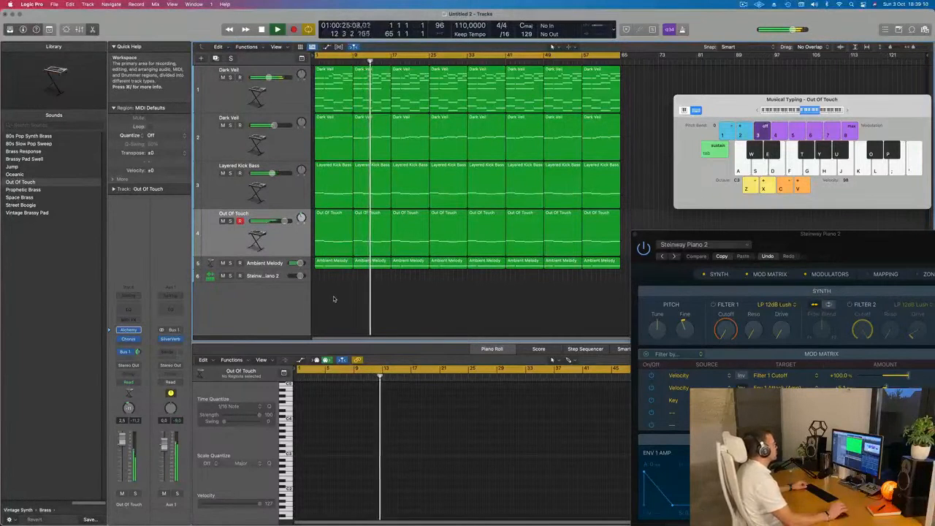
{"action": "left_click", "coordinate": [267, 278]}
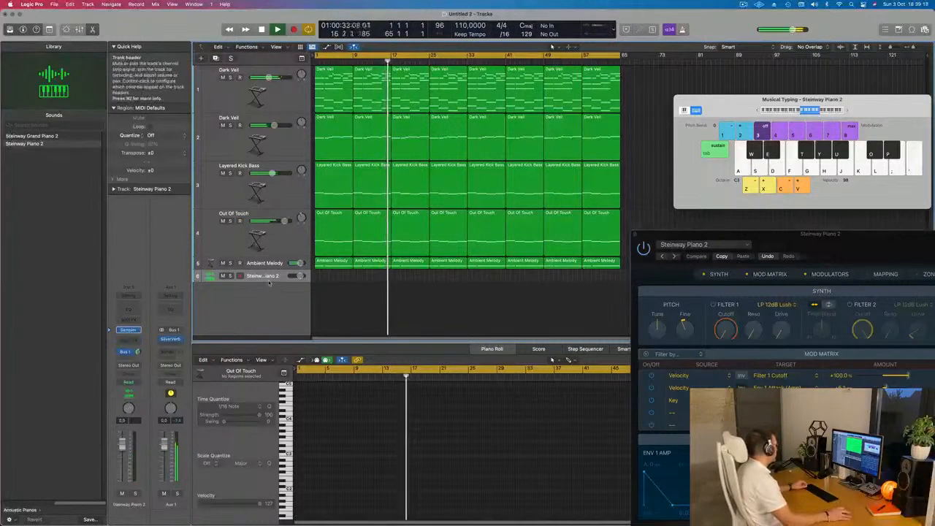
{"action": "left_click_drag", "start_coordinate": [268, 317], "coordinate": [267, 322]}
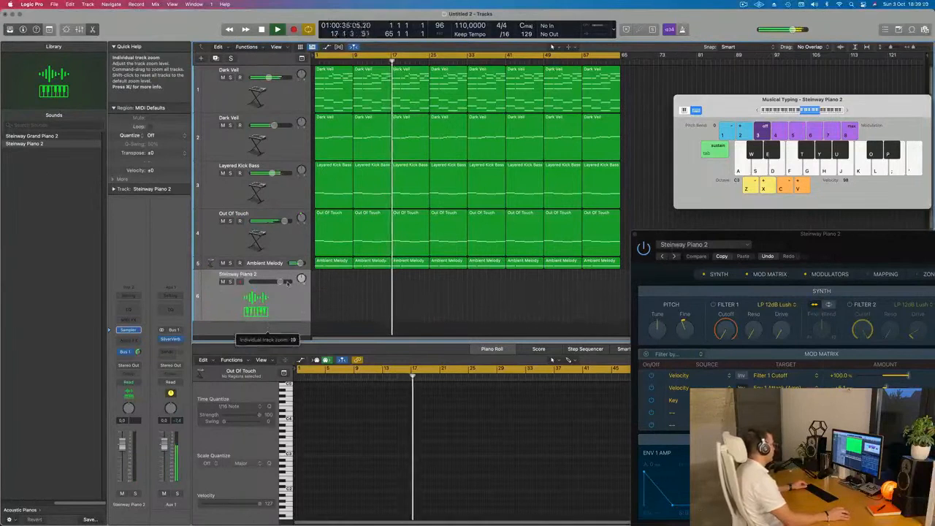
{"action": "key", "text": "Return"}
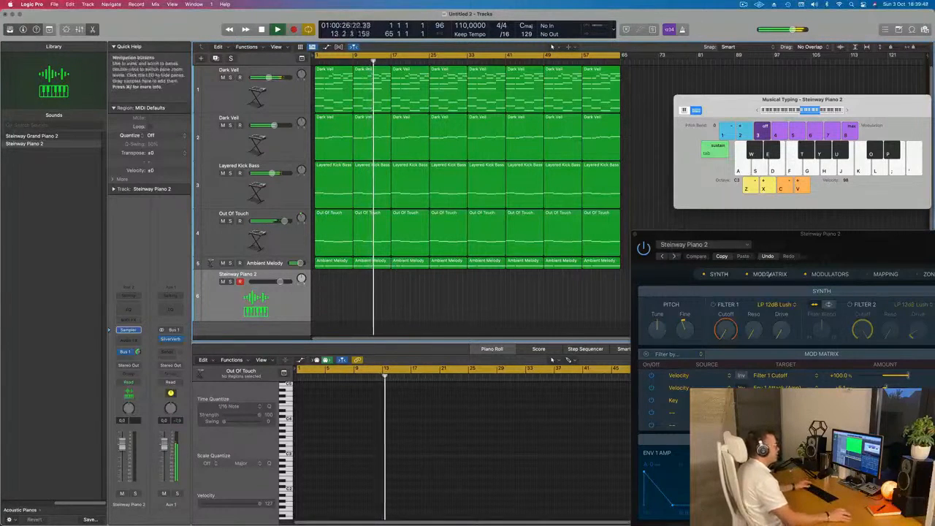
Close the floating Steinway Piano 2 synth window and lower the Steinway Piano 2 track's volume to -4.3 dB.
{"action": "left_click_drag", "start_coordinate": [837, 250], "coordinate": [733, 157]}
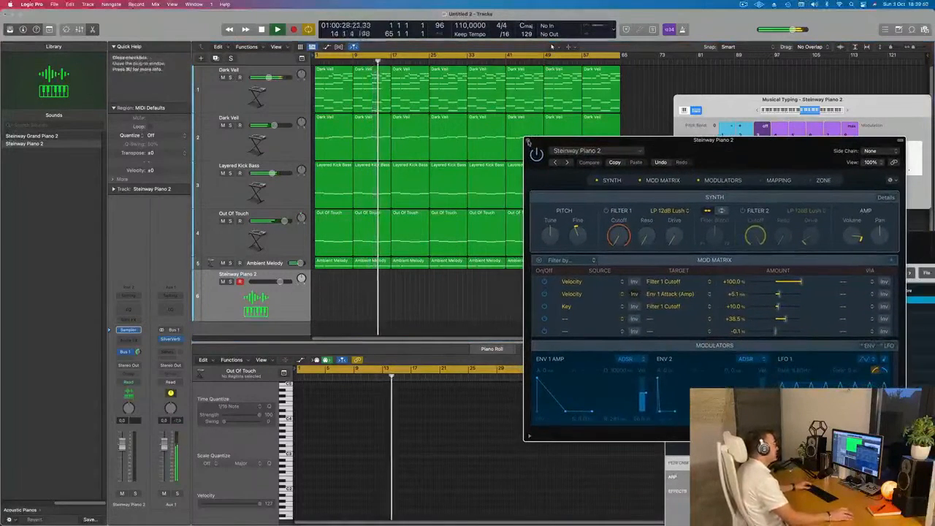
{"action": "left_click", "coordinate": [530, 142]}
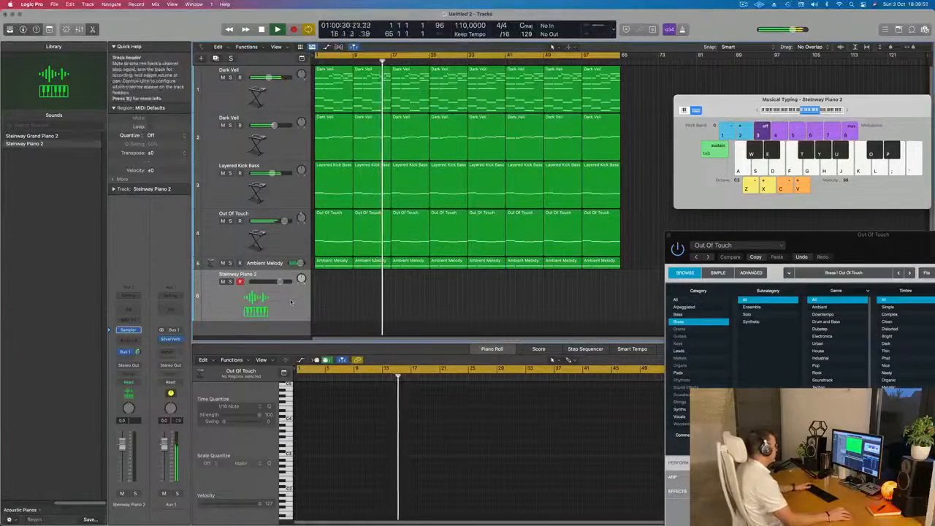
{"action": "key", "text": "space"}
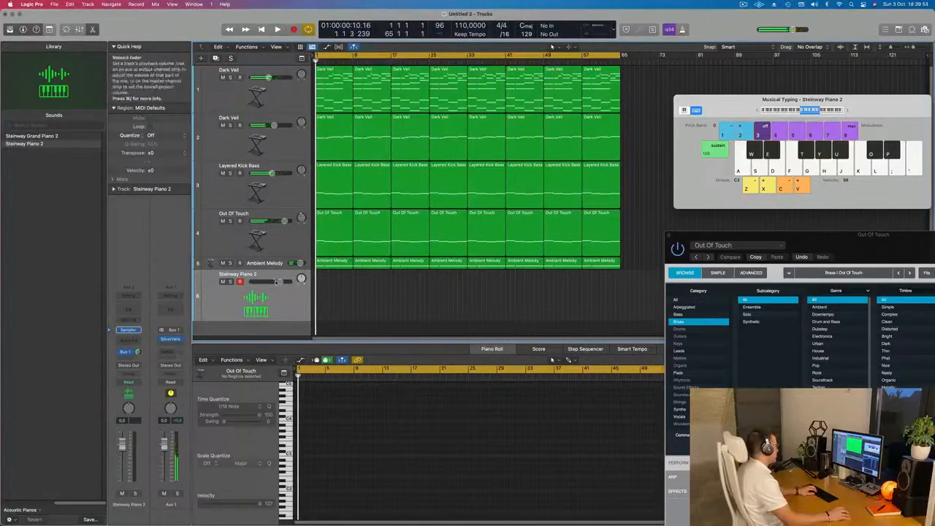
{"action": "left_click_drag", "start_coordinate": [280, 281], "coordinate": [277, 282]}
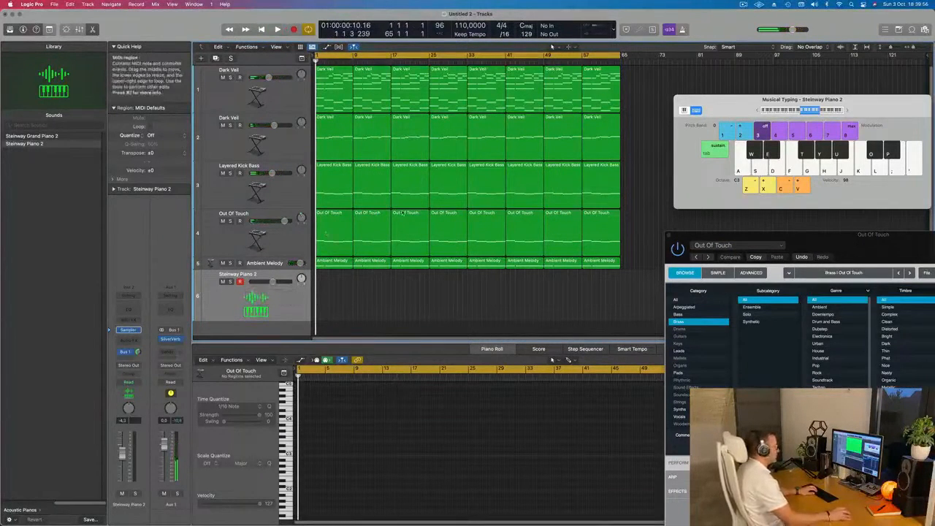
Move the Musical Typing keyboard closer to the arrangement and set its octave to C4.
{"action": "left_click_drag", "start_coordinate": [885, 106], "coordinate": [800, 116]}
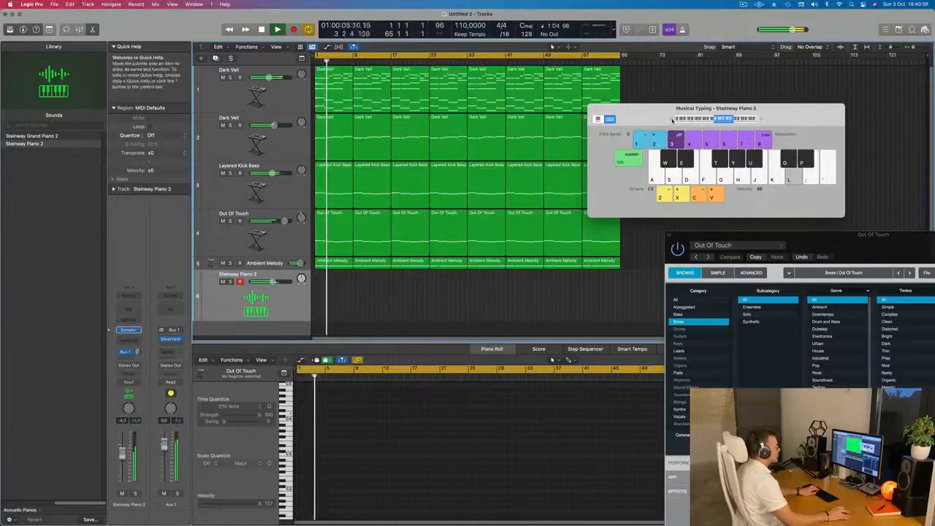
{"action": "left_click", "coordinate": [672, 119]}
{"action": "left_click", "coordinate": [759, 120]}
{"action": "left_click", "coordinate": [759, 120]}
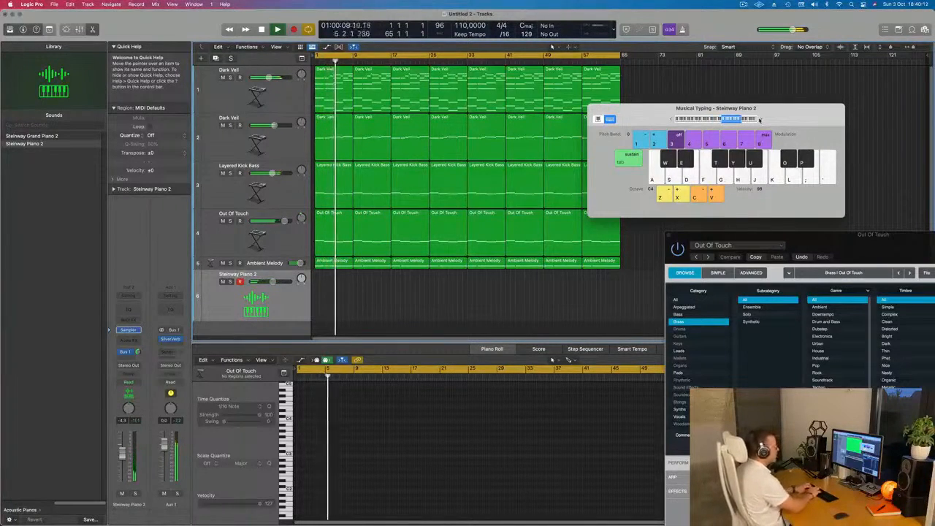
Rehearse a piano melody over the playback and show the first Layered Kick Bass region's notes for reference.
{"action": "key", "text": "l"}
{"action": "key", "text": "k"}
{"action": "key", "text": "g"}
{"action": "key", "text": "g"}
{"action": "key", "text": "d"}
{"action": "key", "text": "f"}
{"action": "key", "text": "g"}
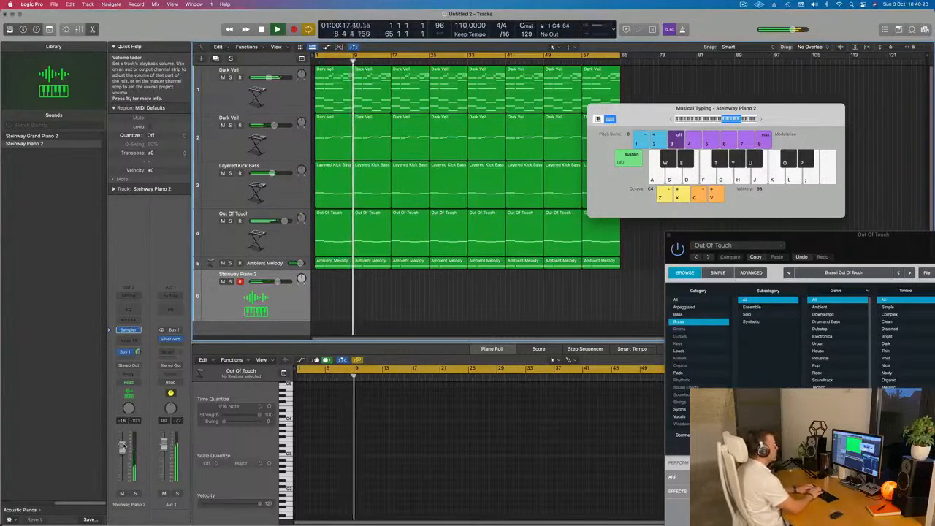
{"action": "key", "text": "l"}
{"action": "key", "text": "j"}
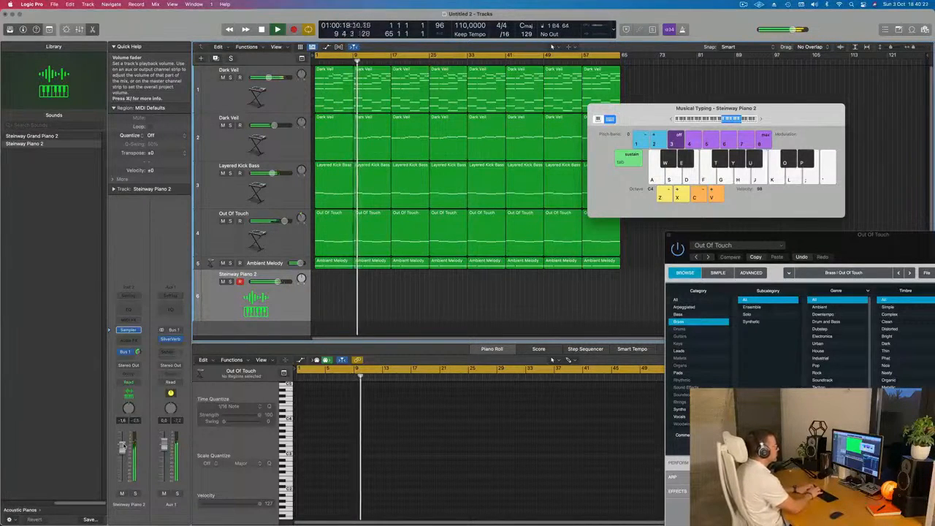
{"action": "key", "text": "k"}
{"action": "key", "text": "h"}
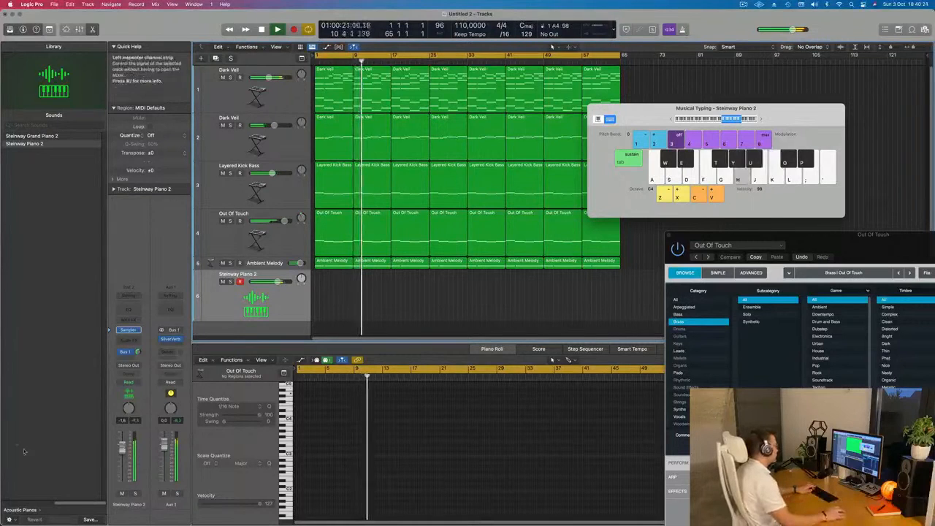
{"action": "left_click", "coordinate": [332, 176]}
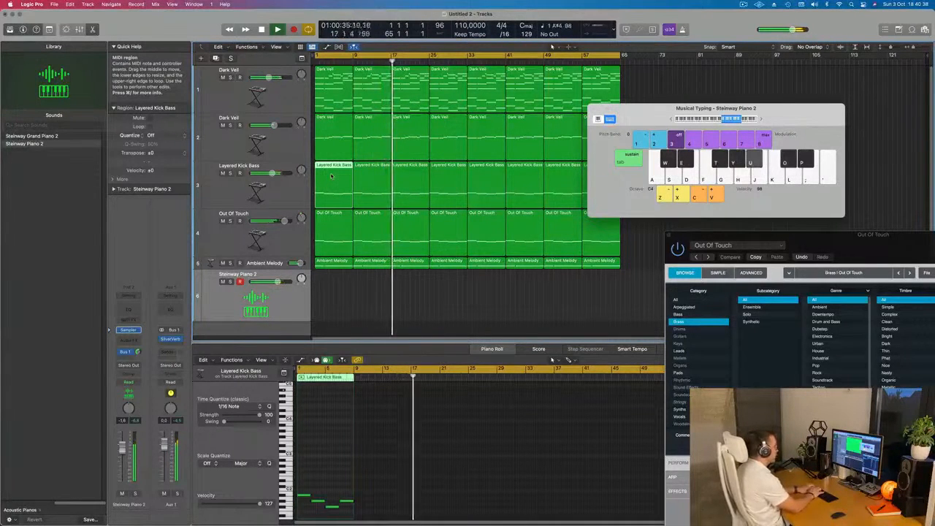
Record a short piano phrase of D#, C#, G#, D#, C#, A#, F# and G# from bar 25 on the Steinway Piano 2 track.
{"action": "key", "text": "r"}
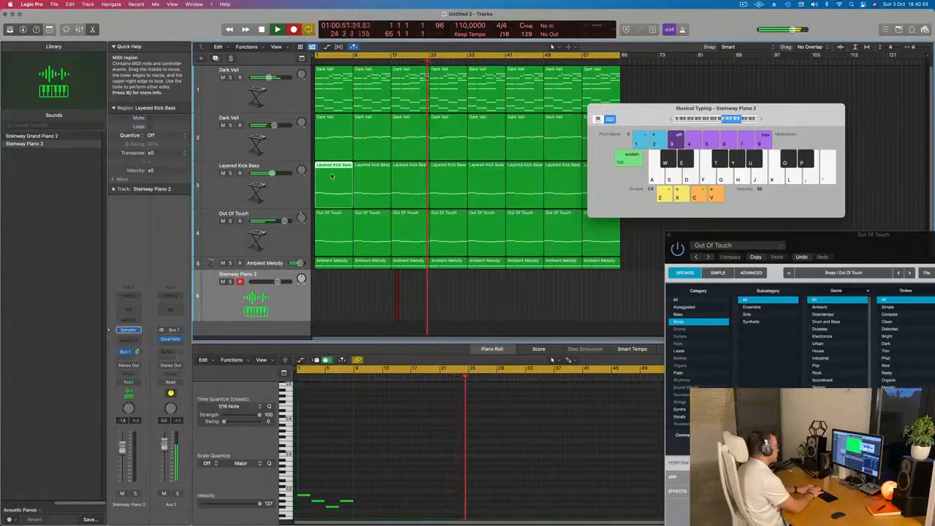
{"action": "key", "text": "p"}
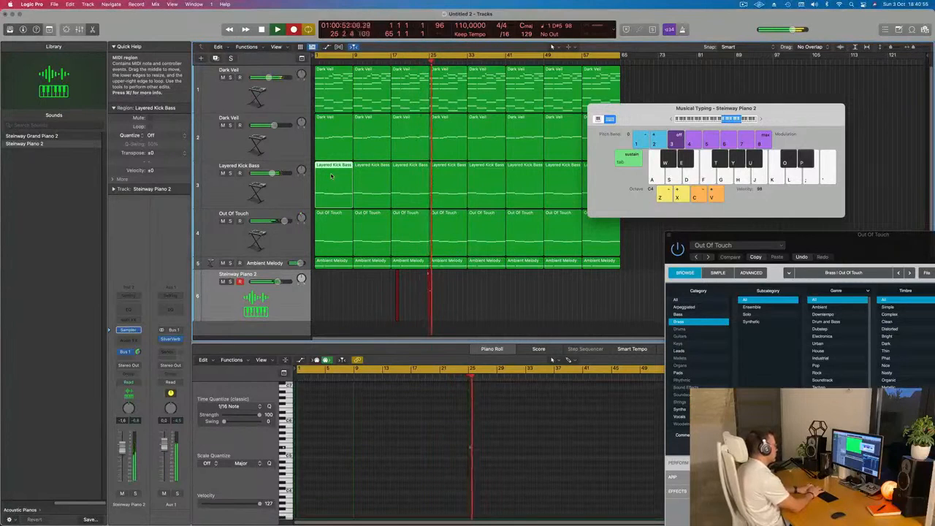
{"action": "key", "text": "o"}
{"action": "key", "text": "y"}
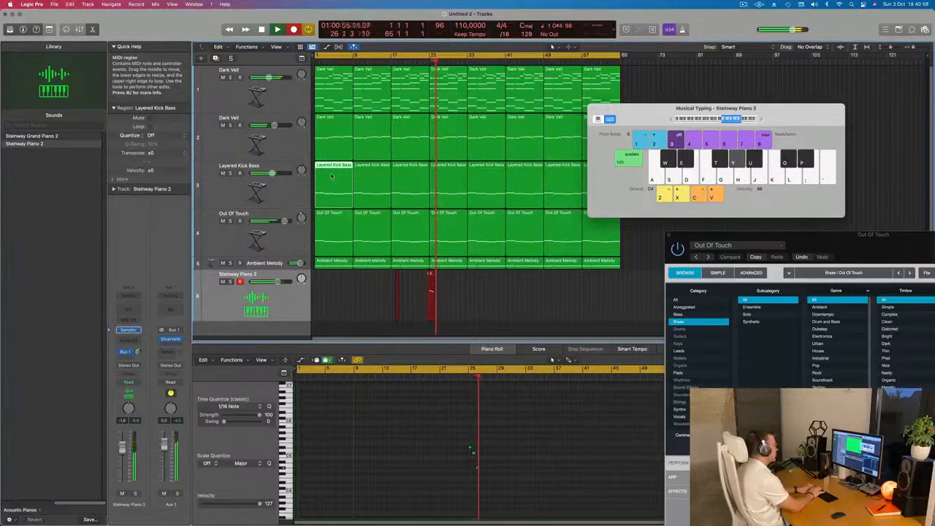
{"action": "key", "text": "p"}
{"action": "key", "text": "o"}
{"action": "key", "text": "u"}
{"action": "key", "text": "t"}
{"action": "key", "text": "y"}
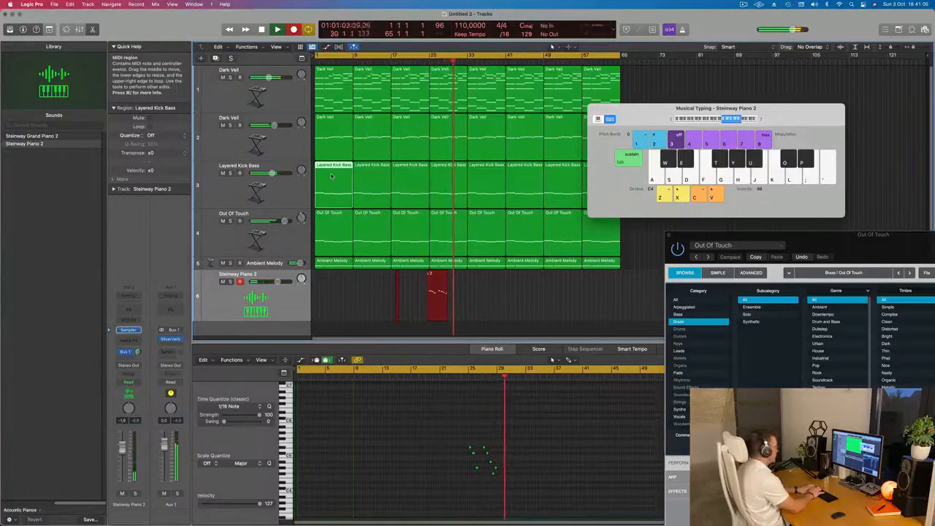
{"action": "key", "text": "space"}
Start a new piano recording from bar 1 and play an opening phrase with D#, C#, F# and A# in bars 3 to 5.
{"action": "key", "text": "r"}
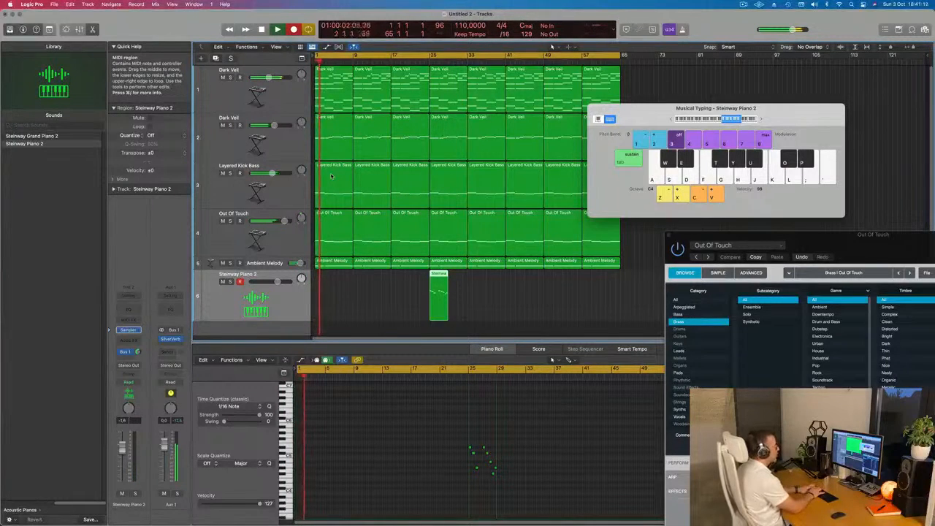
{"action": "key", "text": "p"}
{"action": "key", "text": "o"}
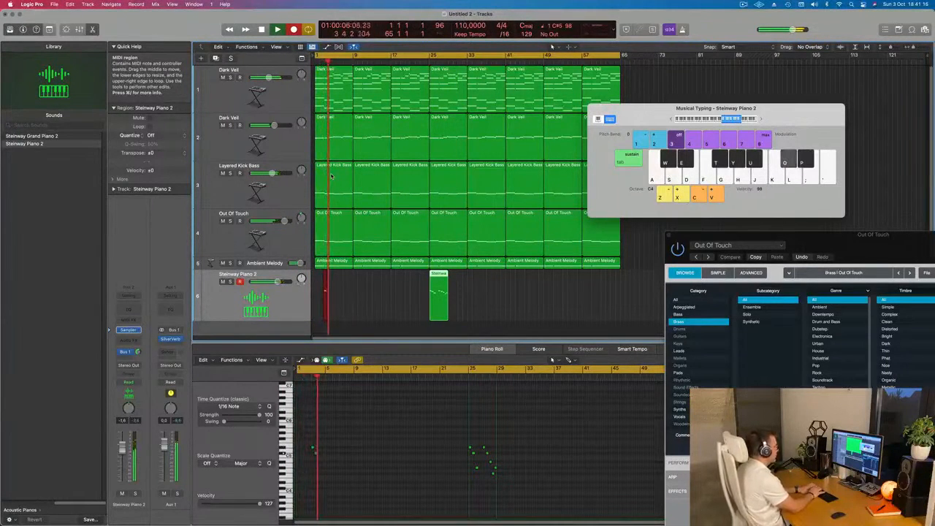
{"action": "key", "text": "i"}
{"action": "key", "text": "t"}
{"action": "key", "text": "u"}
Continue the piano take with A# alternating against C# and D# from bar 6 to about bar 9.
{"action": "key", "text": "u"}
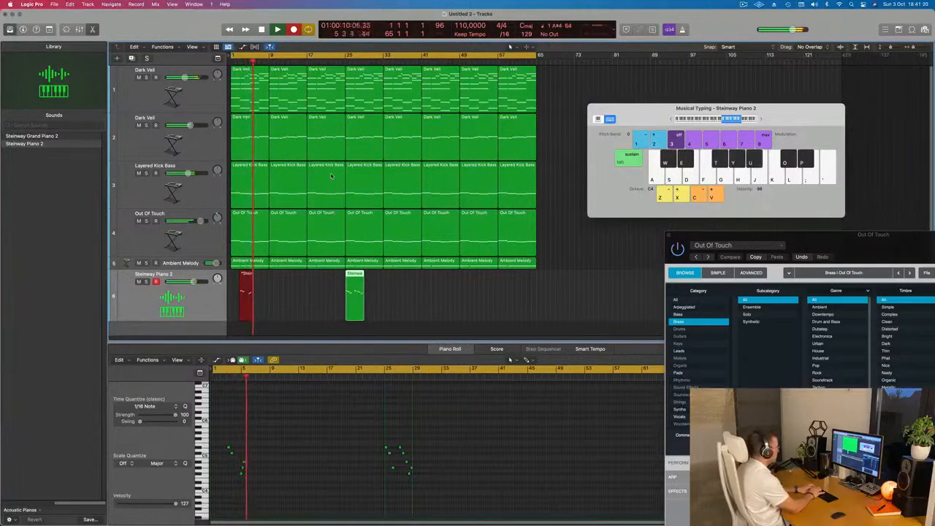
{"action": "key", "text": "o"}
{"action": "key", "text": "u"}
{"action": "key", "text": "u"}
{"action": "key", "text": "p"}
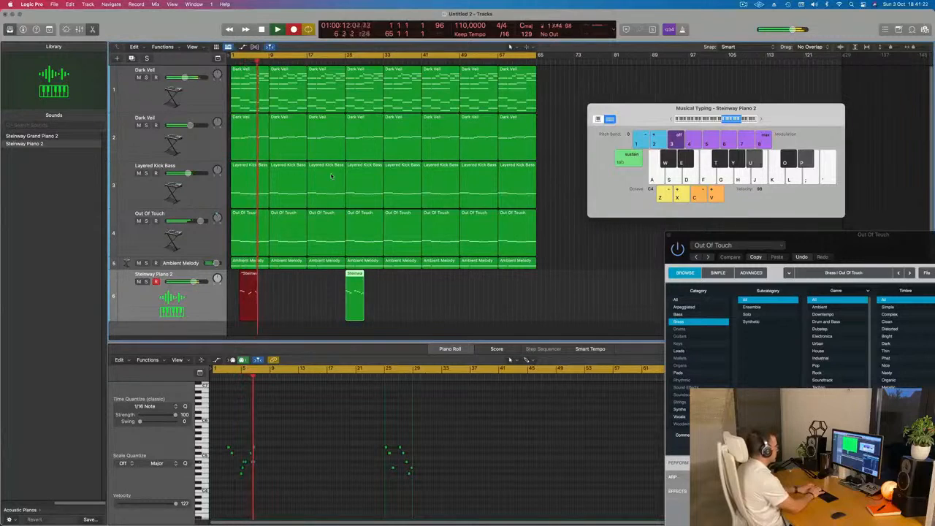
{"action": "key", "text": "u"}
{"action": "key", "text": "p"}
{"action": "key", "text": "u"}
{"action": "key", "text": "o"}
{"action": "key", "text": "u"}
{"action": "key", "text": "p"}
{"action": "key", "text": "u"}
{"action": "key", "text": "o"}
{"action": "key", "text": "u"}
{"action": "key", "text": "p"}
{"action": "key", "text": "u"}
{"action": "key", "text": "p"}
{"action": "key", "text": "o"}
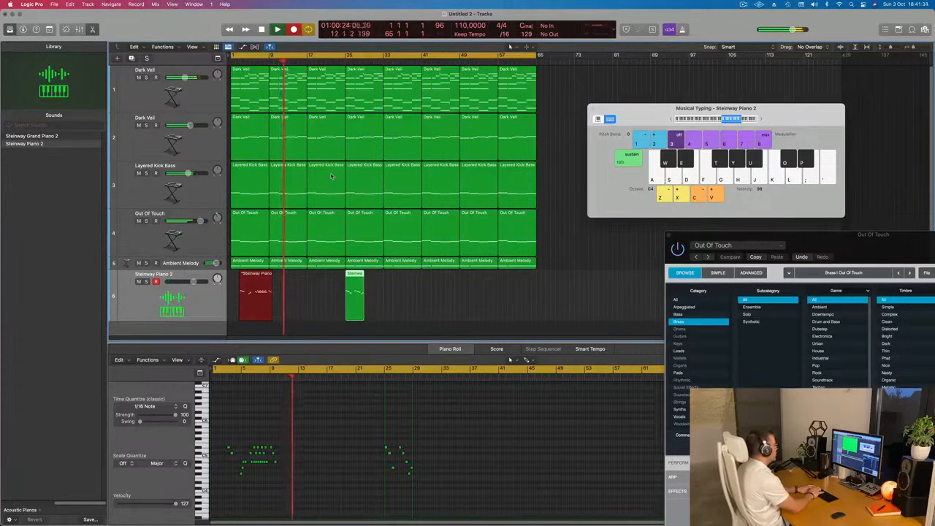
Record a second passage of A# alternating with D# and C# from about bar 13 to bar 17.
{"action": "key", "text": "o"}
{"action": "key", "text": "u"}
{"action": "key", "text": "p"}
{"action": "key", "text": "u"}
{"action": "key", "text": "o"}
{"action": "key", "text": "u"}
{"action": "key", "text": "p"}
{"action": "key", "text": "u"}
{"action": "key", "text": "o"}
{"action": "key", "text": "u"}
{"action": "key", "text": "p"}
{"action": "key", "text": "u"}
{"action": "key", "text": "o"}
{"action": "key", "text": "u"}
{"action": "key", "text": "p"}
{"action": "key", "text": "p"}
{"action": "key", "text": "u"}
{"action": "key", "text": "o"}
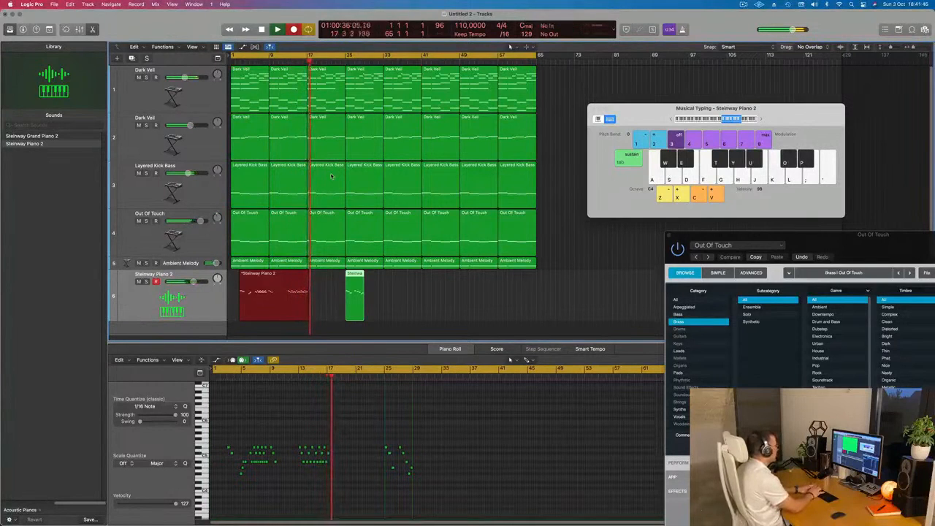
Record sparser piano phrases on D#, C#, A# and G# in bars 18 to 20.
{"action": "key", "text": "p"}
{"action": "key", "text": "u"}
{"action": "key", "text": "o"}
{"action": "key", "text": "y"}
{"action": "key", "text": "p"}
{"action": "key", "text": "u"}
{"action": "key", "text": "o"}
{"action": "key", "text": "p"}
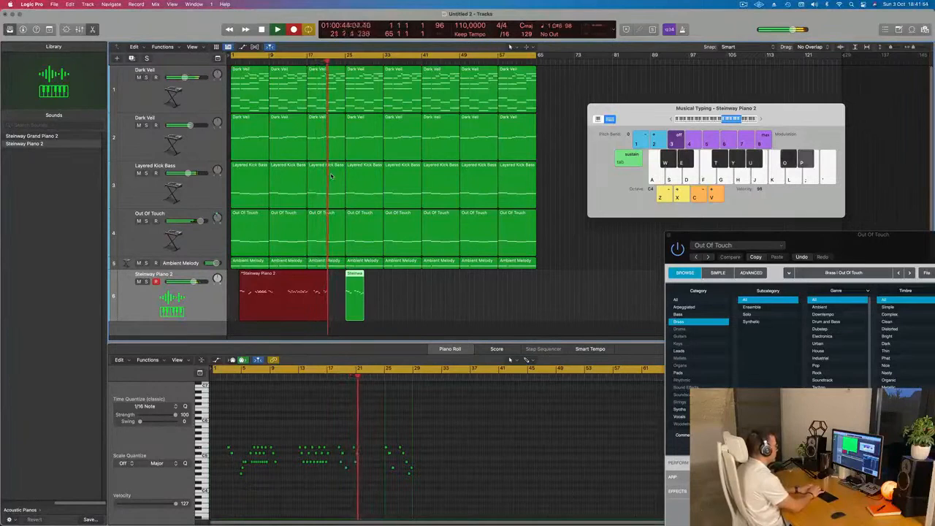
Record another alternating A#, D# and C# passage on the piano in bars 21 to 23.
{"action": "key", "text": "o"}
{"action": "key", "text": "u"}
{"action": "key", "text": "p"}
{"action": "key", "text": "u"}
{"action": "key", "text": "p"}
{"action": "key", "text": "u"}
{"action": "key", "text": "o"}
{"action": "key", "text": "u"}
{"action": "key", "text": "p"}
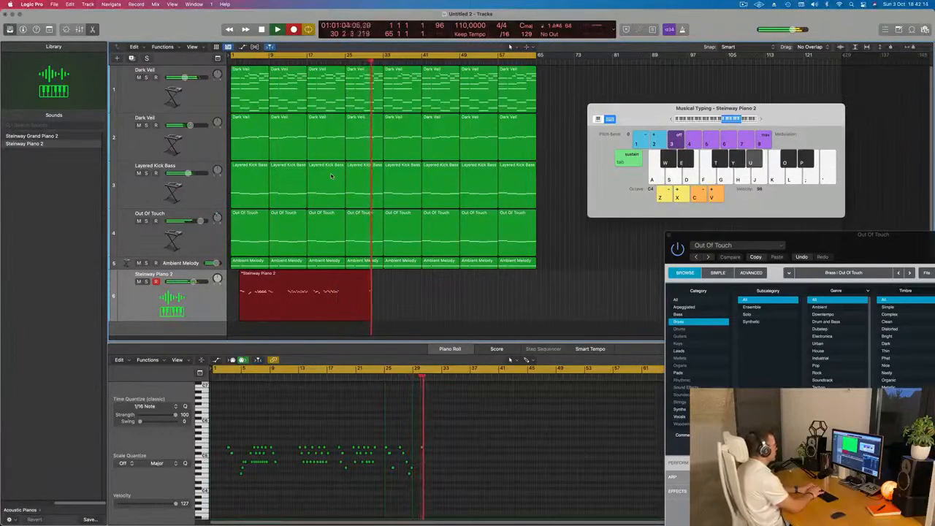
Record repeated high D# piano notes from about bar 30, adding low C# and D# notes around bars 33 and 34.
{"action": "key", "text": "p"}
{"action": "key", "text": "p"}
{"action": "key", "text": "p"}
{"action": "key", "text": "p"}
{"action": "key", "text": "p"}
{"action": "key", "text": "p"}
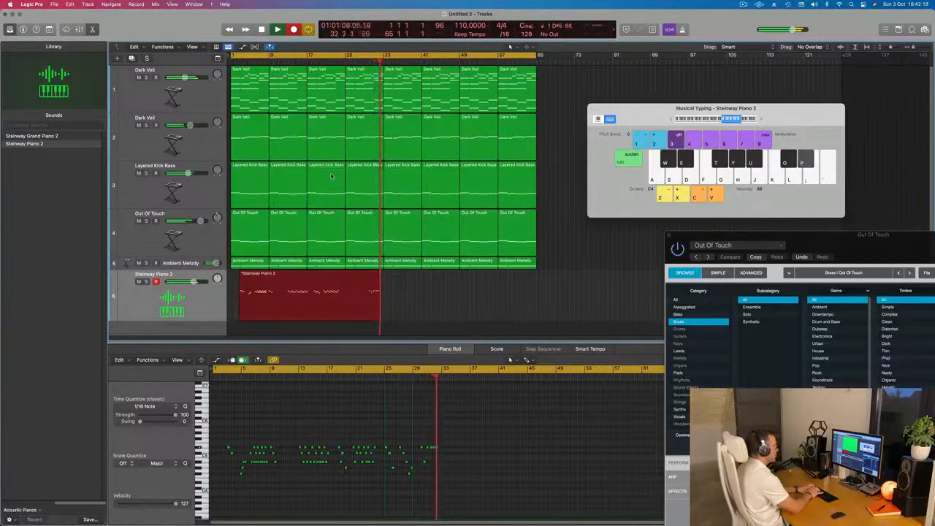
{"action": "key", "text": "p"}
{"action": "key", "text": "w"}
{"action": "key", "text": "e"}
{"action": "key", "text": "p"}
{"action": "key", "text": "w"}
{"action": "key", "text": "e"}
{"action": "key", "text": "p"}
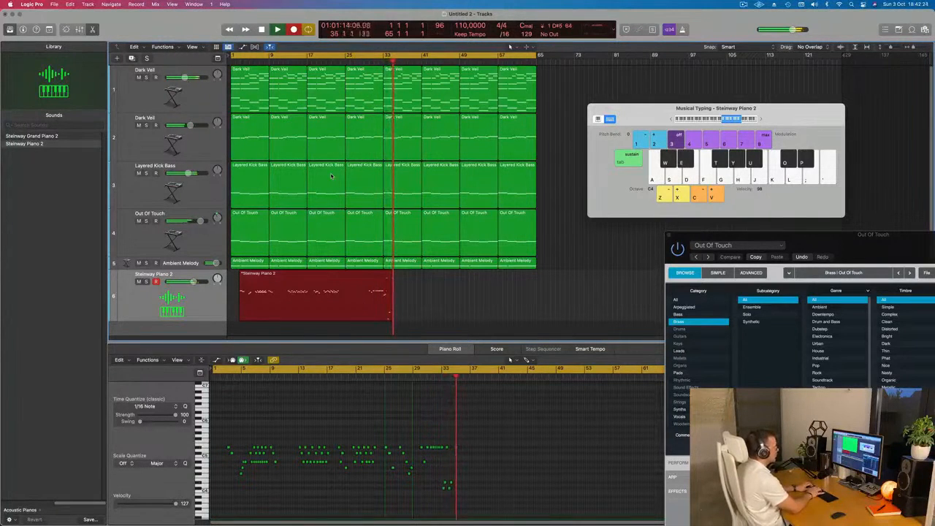
Record a piano phrase of C#5 followed by F#4, G#4 and A#4 around bars 35 and 36.
{"action": "key", "text": "o"}
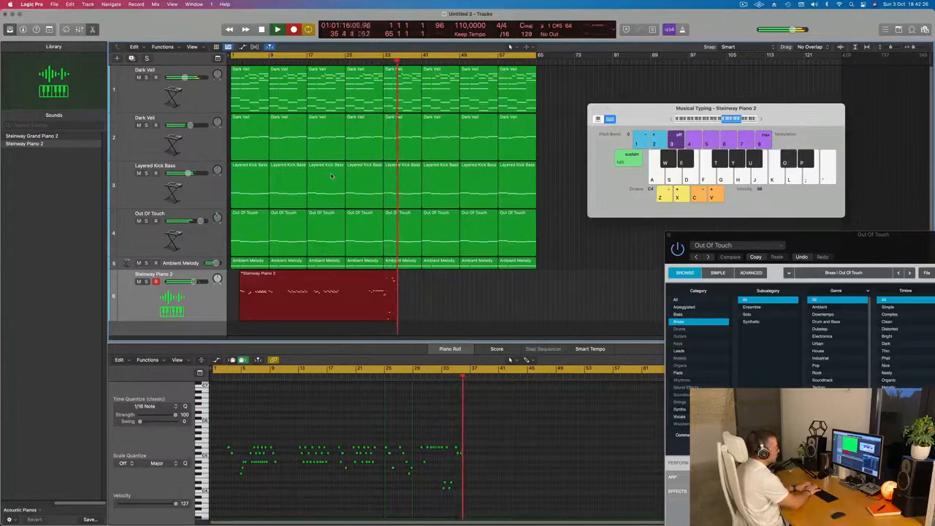
{"action": "key", "text": "t"}
{"action": "key", "text": "y"}
{"action": "key", "text": "u"}
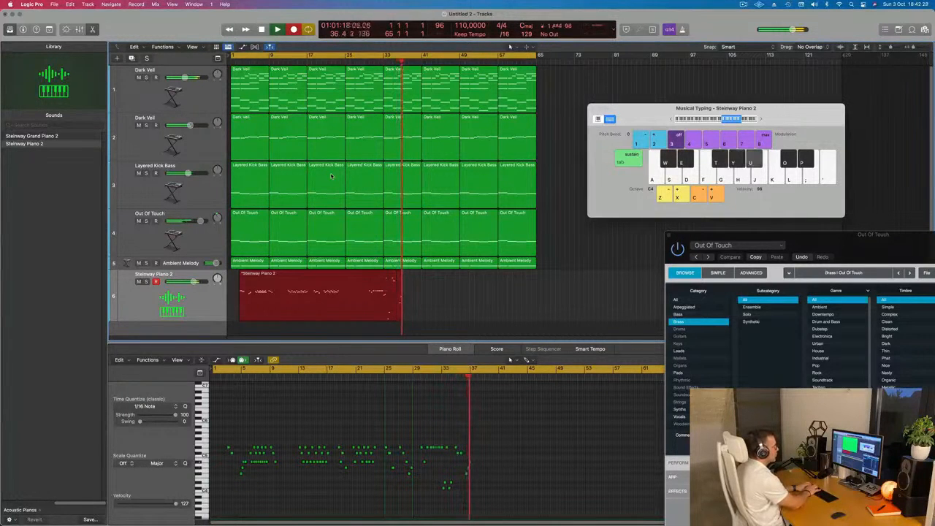
Record sparse low C#4 and D#4 piano notes rising to F#4 in bars 37 to 42.
{"action": "key", "text": "a"}
{"action": "key", "text": "w"}
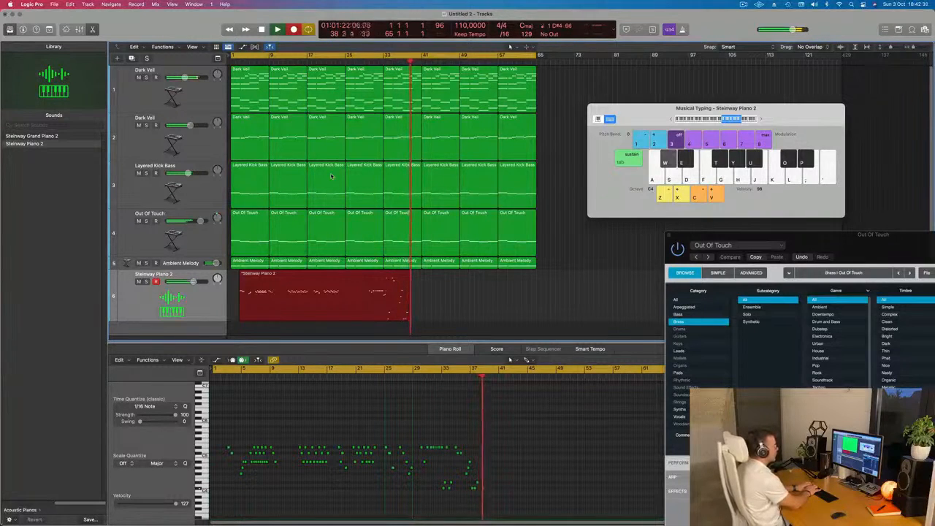
{"action": "key", "text": "w"}
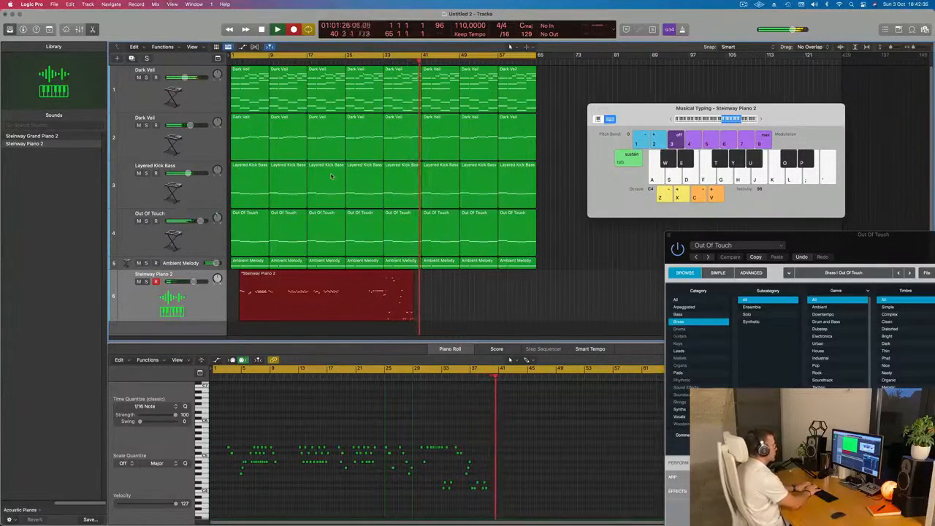
{"action": "key", "text": "w"}
{"action": "key", "text": "e"}
{"action": "key", "text": "t"}
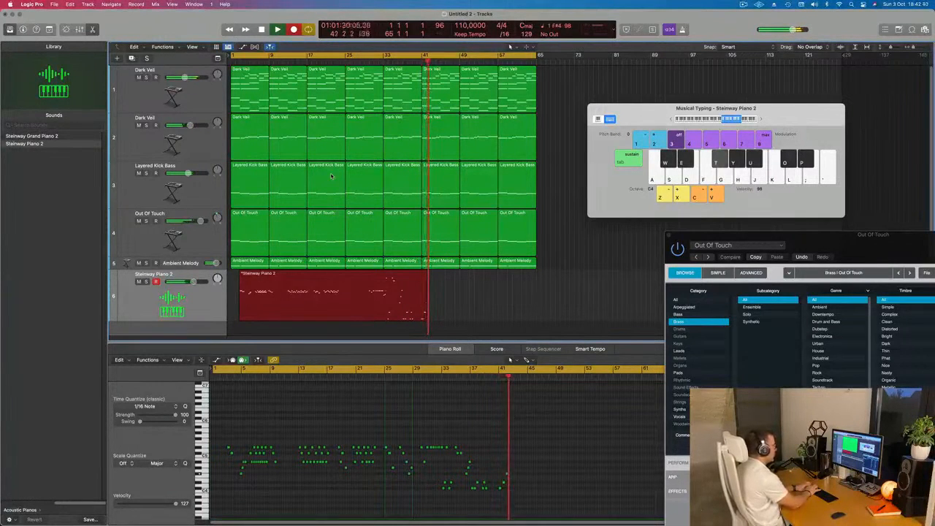
Record alternating C#4 and D#4 piano notes from about bar 42 to bar 45.
{"action": "key", "text": "w"}
{"action": "key", "text": "e"}
{"action": "key", "text": "w"}
{"action": "key", "text": "e"}
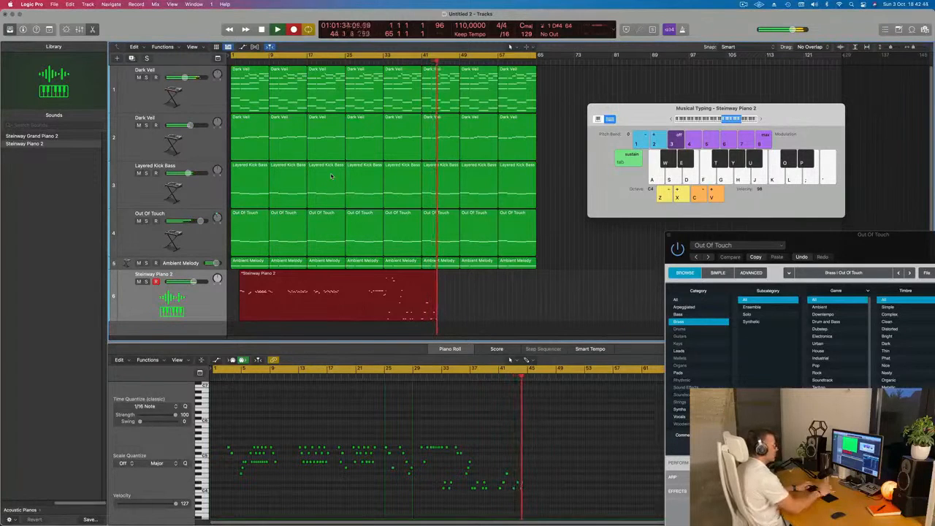
{"action": "key", "text": "w"}
{"action": "key", "text": "e"}
{"action": "key", "text": "w"}
{"action": "key", "text": "e"}
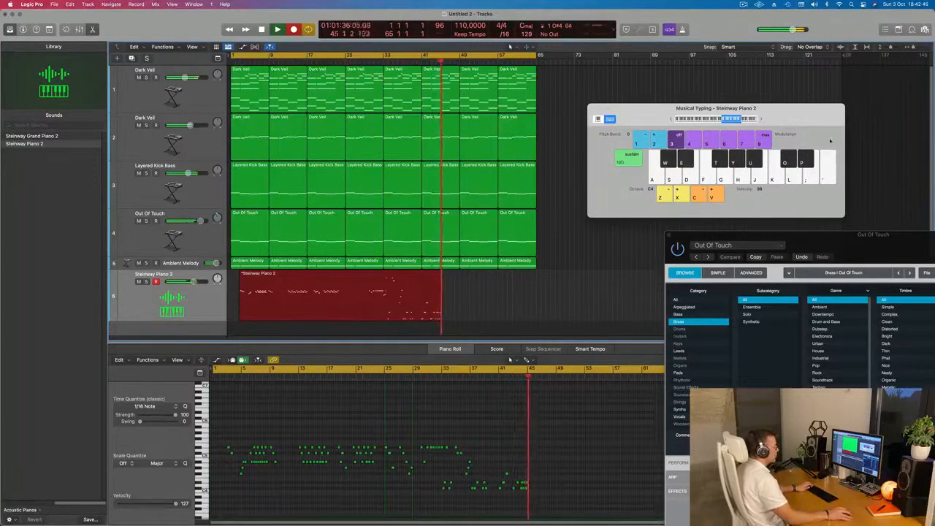
Lower the typing keyboard to octave C3 and record C#3, D#3 and alternating D#4 and C#4 in bars 45 to 47.
{"action": "key", "text": "w"}
{"action": "key", "text": "e"}
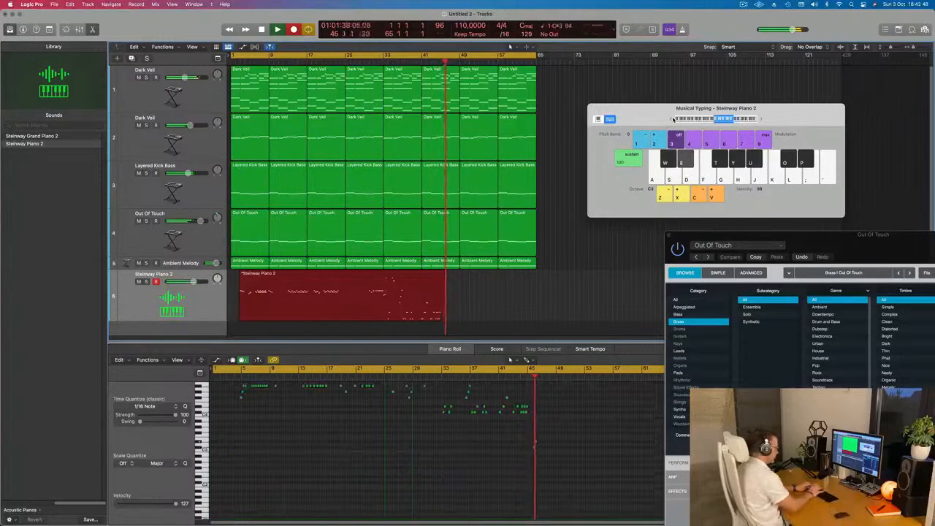
{"action": "key", "text": "p"}
{"action": "key", "text": "o"}
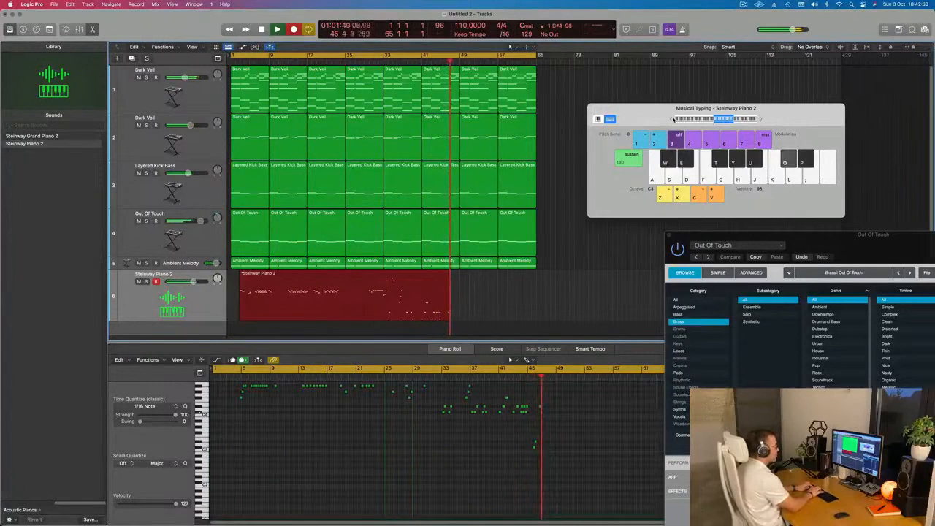
{"action": "key", "text": "p"}
{"action": "key", "text": "o"}
Record a piano run rising through C#3, D#3, F#3 and G#3 to A#3 and back to G#3 in bars 48 and 49.
{"action": "key", "text": "w"}
{"action": "key", "text": "e"}
{"action": "key", "text": "t"}
{"action": "key", "text": "y"}
{"action": "key", "text": "u"}
{"action": "key", "text": "y"}
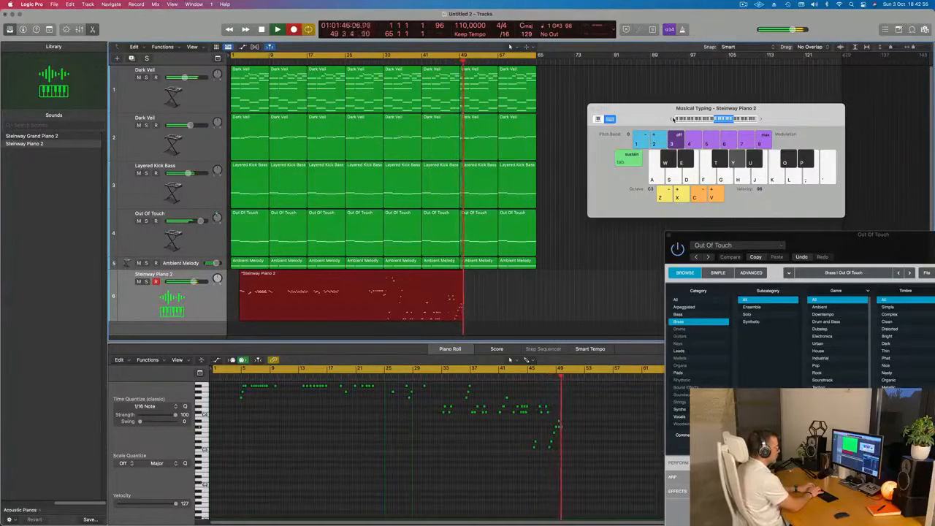
Record repeated G#3 piano notes with a D#4 and C#4 pair from about bar 49 to bar 51.
{"action": "key", "text": "p"}
{"action": "key", "text": "y"}
{"action": "key", "text": "p"}
{"action": "key", "text": "y"}
{"action": "key", "text": "o"}
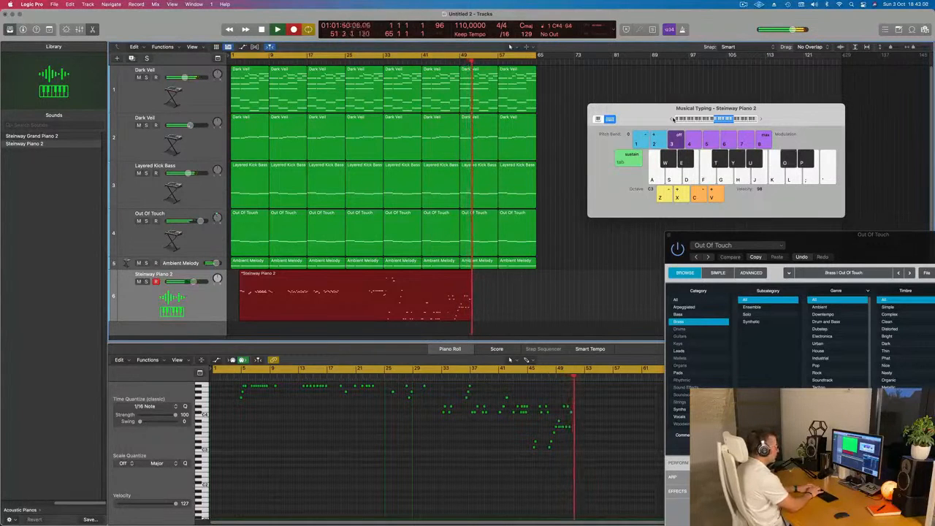
Record two piano phrases of D#4, C#4, G#3 and A#3 in bars 52 to 55.
{"action": "key", "text": "p"}
{"action": "key", "text": "o"}
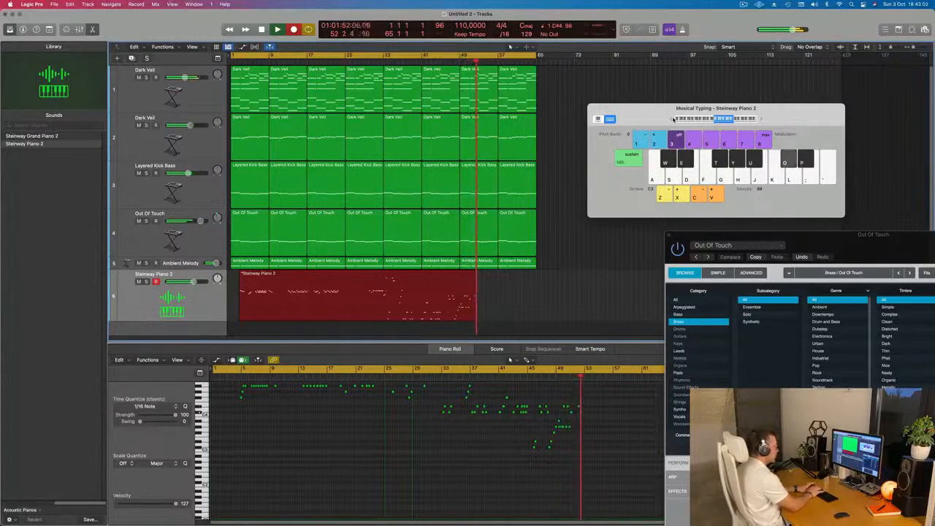
{"action": "key", "text": "u"}
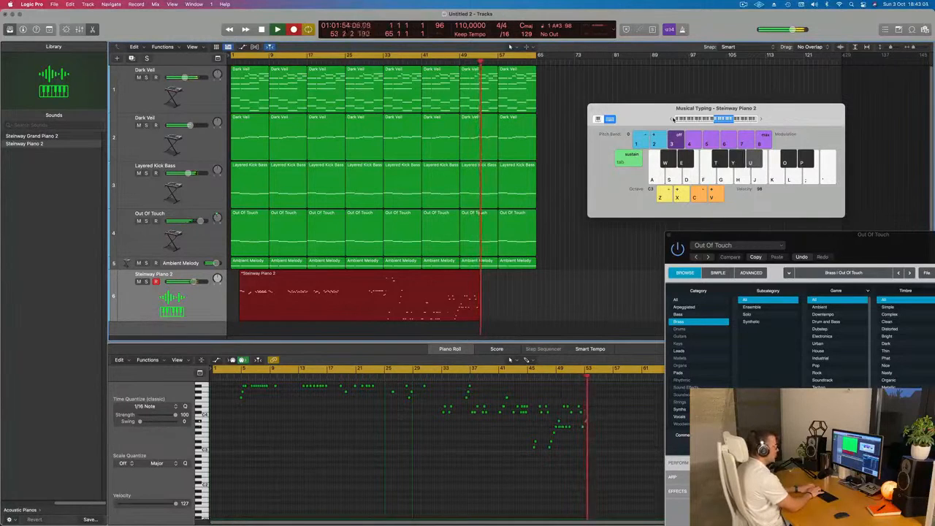
{"action": "key", "text": "p"}
{"action": "key", "text": "o"}
{"action": "key", "text": "y"}
{"action": "key", "text": "u"}
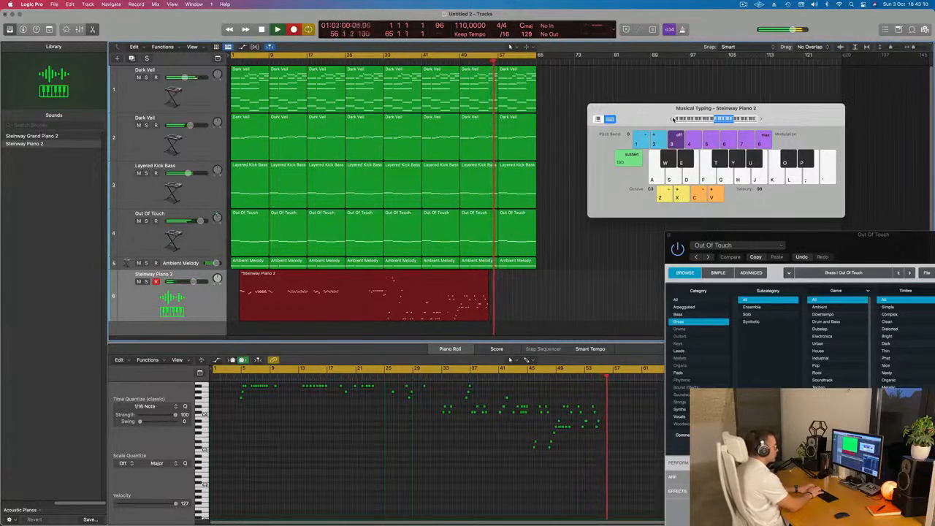
Record a closing piano phrase on D#4, C#4, G#3 and A#3 in bars 57 to 60 and stop recording.
{"action": "key", "text": "p"}
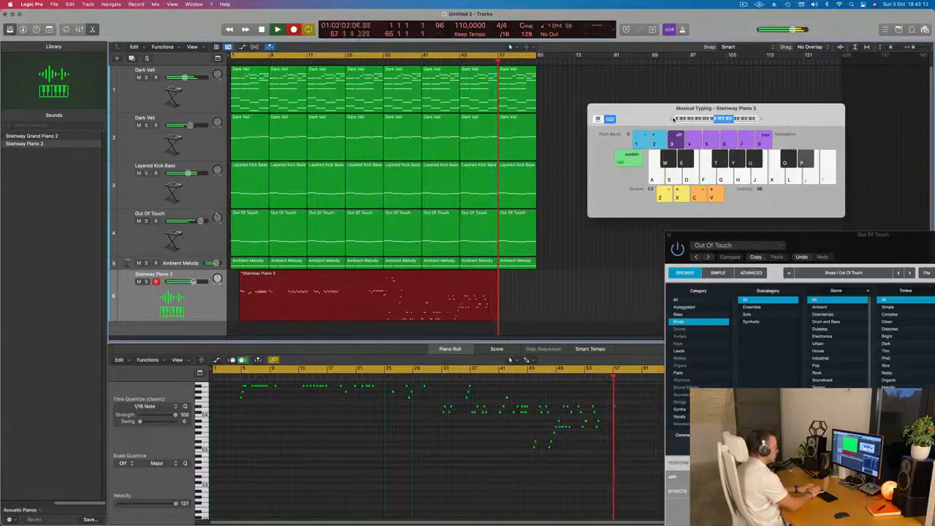
{"action": "key", "text": "i"}
{"action": "key", "text": "o"}
{"action": "key", "text": "y"}
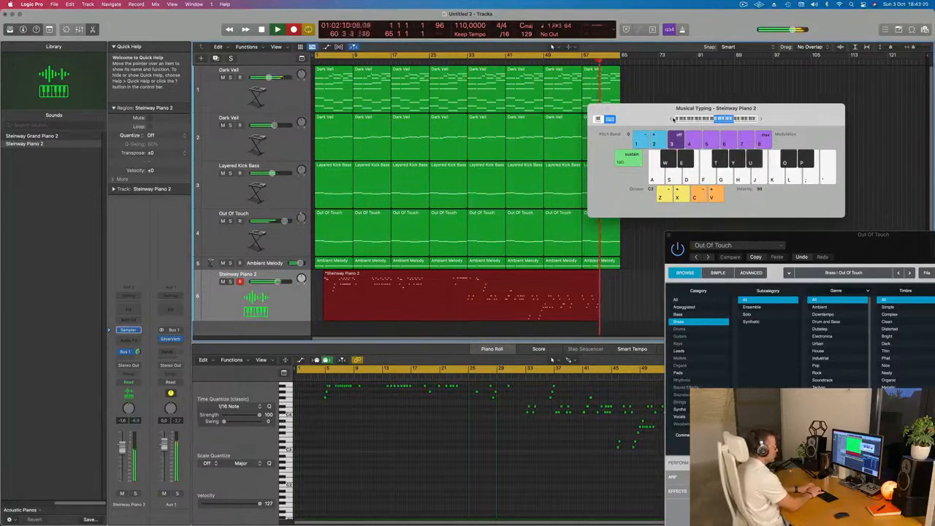
{"action": "key", "text": "space"}
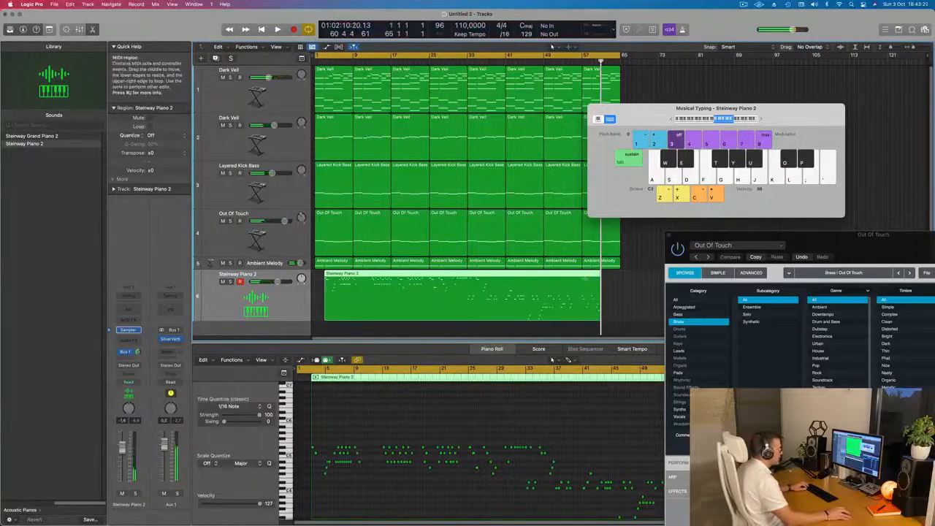
Split the recorded piano region at bar 57, splitting crossing notes, and delete the part before it.
{"action": "double_click", "coordinate": [582, 278]}
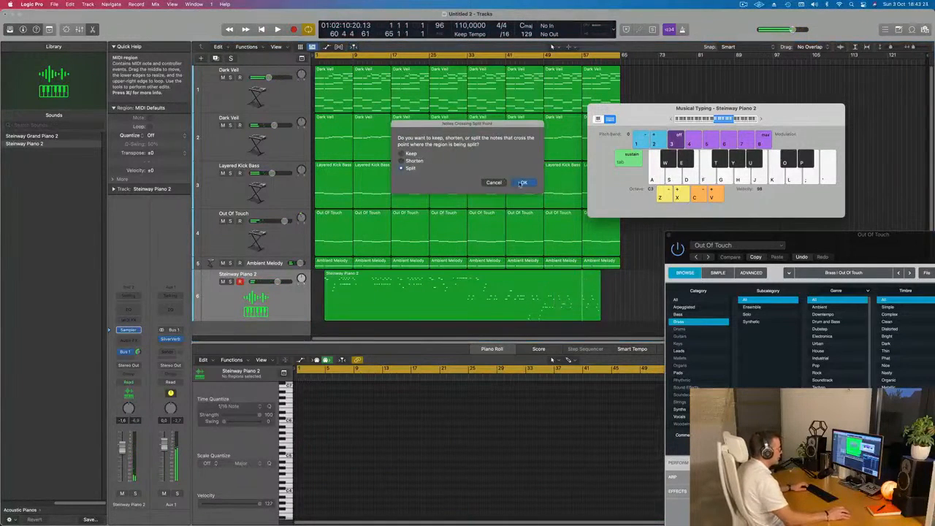
{"action": "left_click", "coordinate": [523, 183]}
{"action": "key", "text": "Delete"}
Move the remaining four-bar piano region to bar 1 and play it from the start.
{"action": "left_click_drag", "start_coordinate": [593, 275], "coordinate": [325, 276]}
{"action": "key", "text": "Return"}
{"action": "key", "text": "space"}
{"action": "key", "text": "space"}
Select all the notes in the four-bar piano region and quantize them to 1/16 note.
{"action": "scroll", "coordinate": [321, 483], "scroll_direction": "up", "scroll_amount": 10}
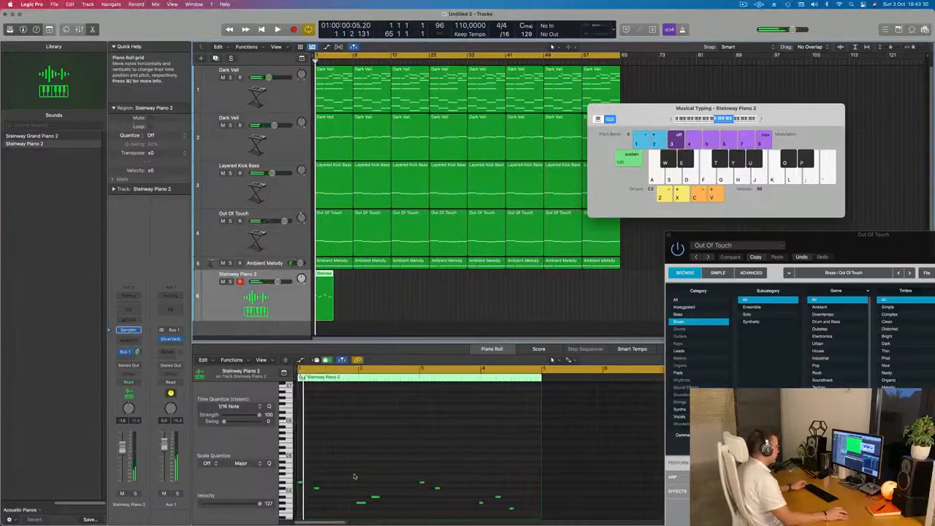
{"action": "key", "text": "super+a"}
{"action": "left_click", "coordinate": [385, 296]}
{"action": "left_click", "coordinate": [327, 295]}
{"action": "left_click", "coordinate": [344, 465]}
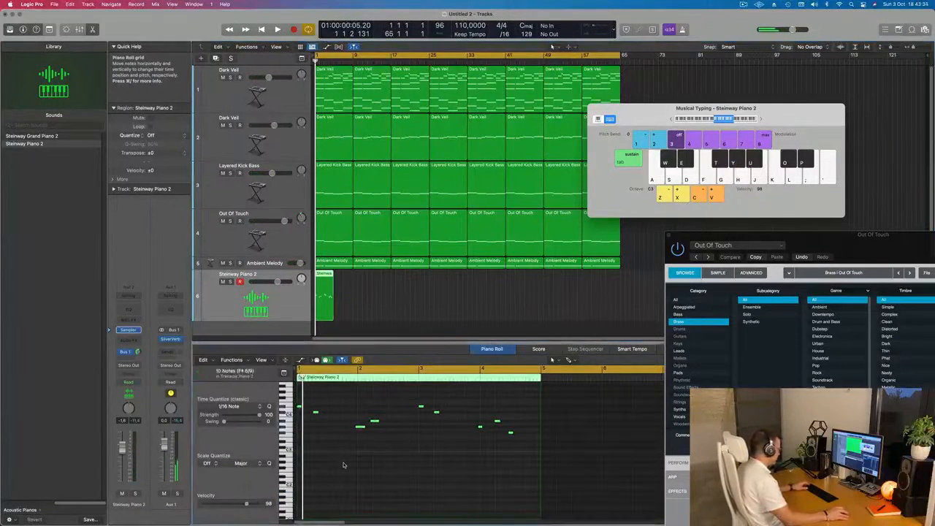
{"action": "left_click", "coordinate": [330, 454]}
{"action": "key", "text": "space"}
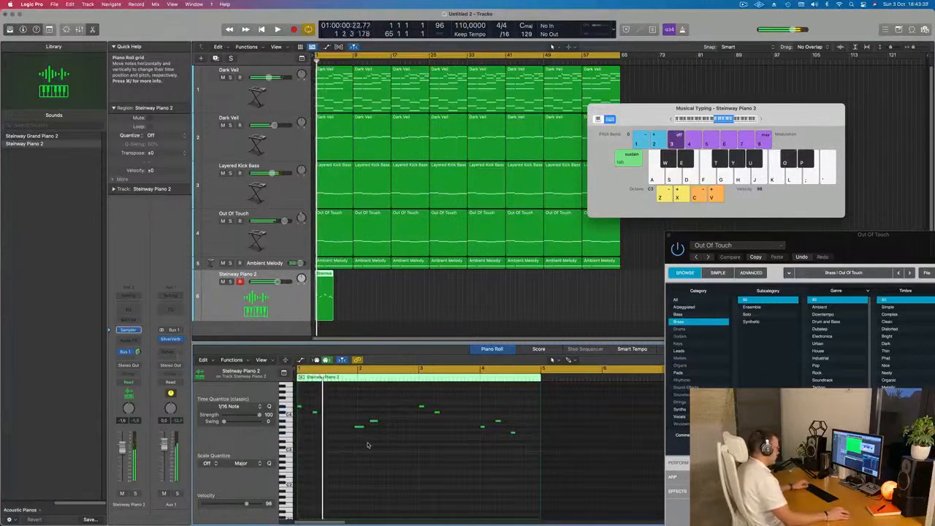
Move the G#3 and A#3 notes around bar 2 a sixteenth later so the pair starts on bar 2.
{"action": "key", "text": "super+Right"}
{"action": "left_click_drag", "start_coordinate": [369, 398], "coordinate": [406, 423]}
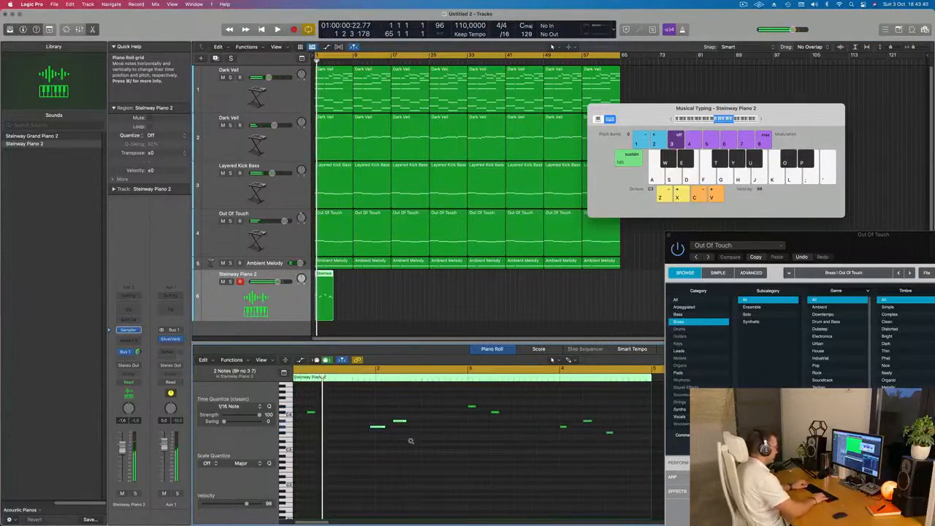
{"action": "key", "text": "space"}
{"action": "key", "text": "super+Left"}
Delete the last three notes of the piano phrase, around bar 4.
{"action": "scroll", "coordinate": [344, 442], "scroll_direction": "down", "scroll_amount": 3}
{"action": "scroll", "coordinate": [372, 449], "scroll_direction": "down", "scroll_amount": 1}
{"action": "scroll", "coordinate": [380, 449], "scroll_direction": "right", "scroll_amount": 1}
{"action": "scroll", "coordinate": [393, 451], "scroll_direction": "up", "scroll_amount": 2}
{"action": "scroll", "coordinate": [407, 451], "scroll_direction": "down", "scroll_amount": 1}
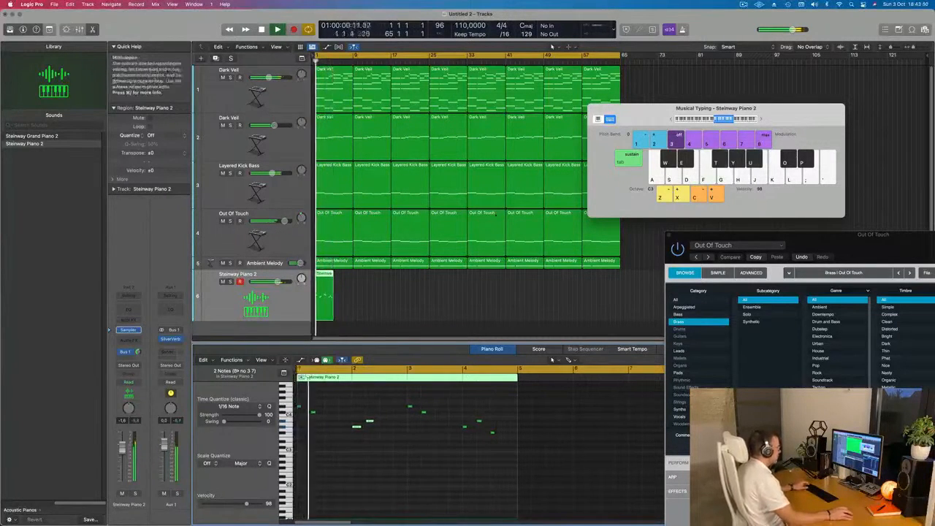
{"action": "left_click_drag", "start_coordinate": [467, 414], "coordinate": [507, 468]}
{"action": "key", "text": "Delete"}
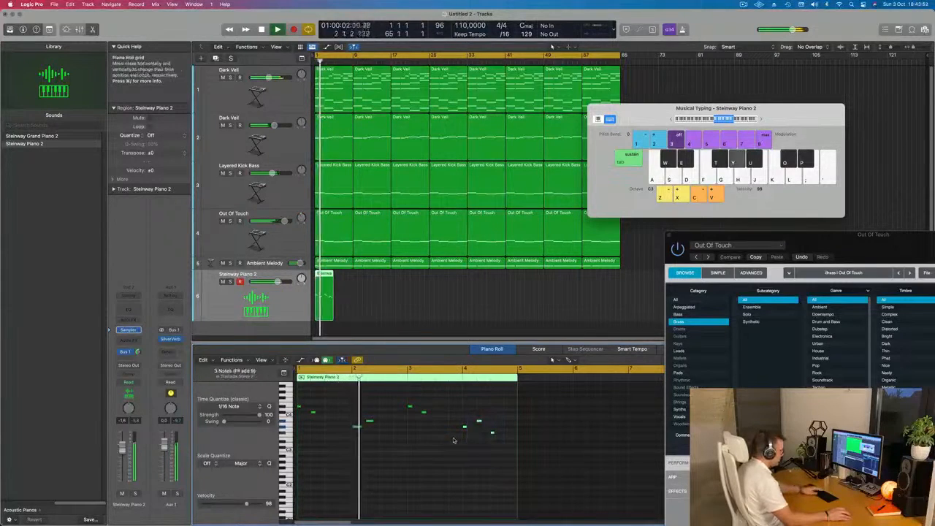
Repeat the four-bar piano region along its track up to bar 65.
{"action": "left_click", "coordinate": [398, 310]}
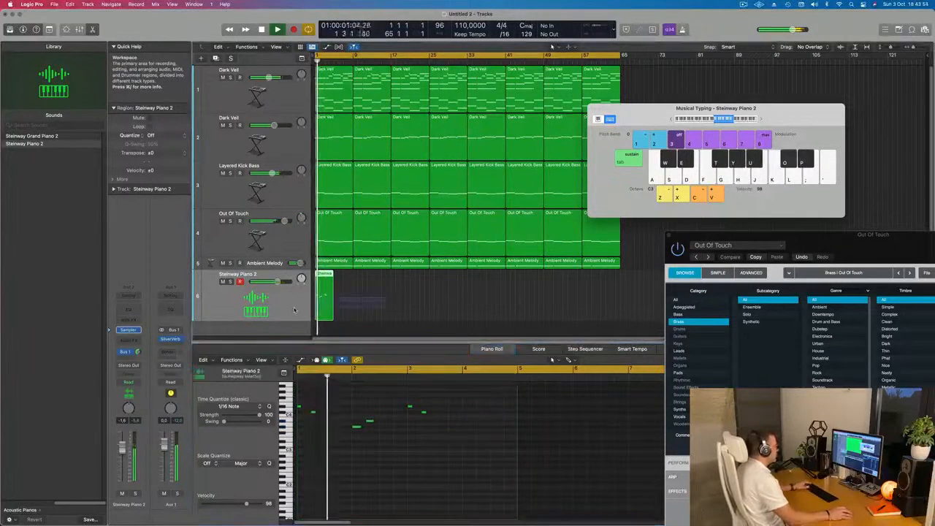
{"action": "left_click", "coordinate": [294, 309]}
{"action": "key", "text": "space"}
{"action": "key", "text": "space"}
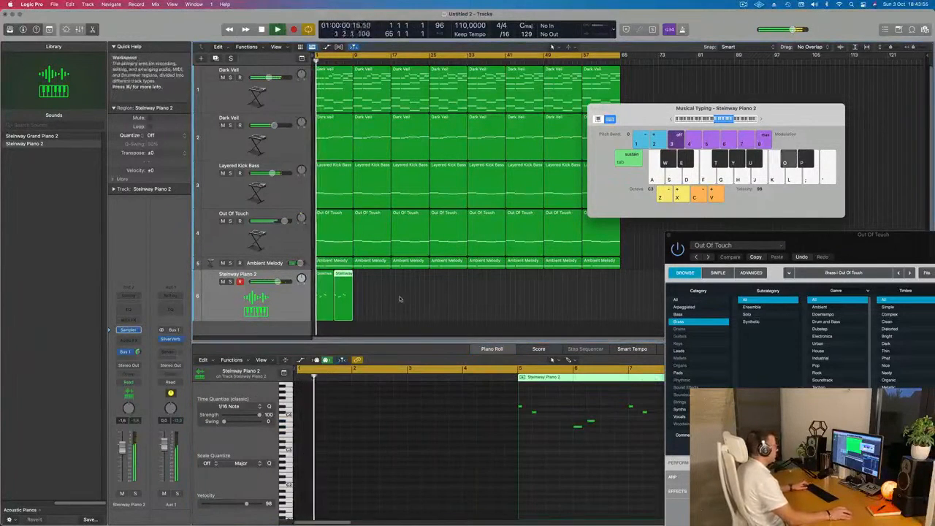
{"action": "key", "text": "super+r"}
{"action": "key", "text": "super+r"}
{"action": "key", "text": "super+r"}
{"action": "key", "text": "super+r"}
{"action": "key", "text": "super+r"}
{"action": "key", "text": "super+r"}
{"action": "key", "text": "super+r"}
{"action": "key", "text": "super+r"}
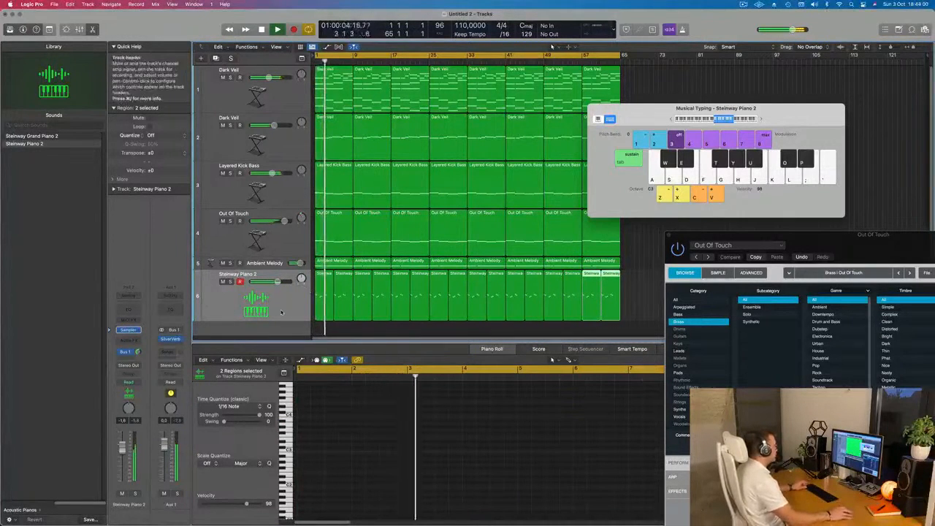
Mute the second Dark Veil track.
{"action": "scroll", "coordinate": [282, 300], "scroll_direction": "down", "scroll_amount": 2}
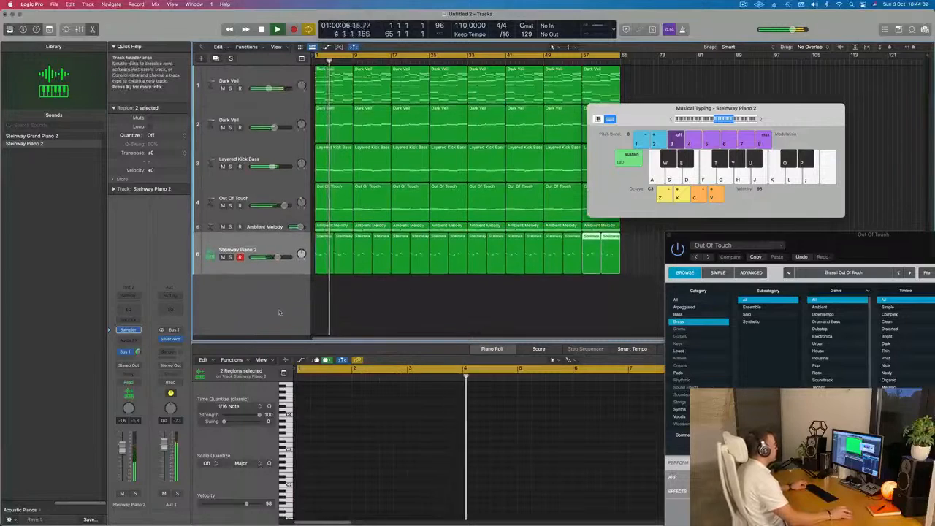
{"action": "scroll", "coordinate": [283, 300], "scroll_direction": "up", "scroll_amount": 4}
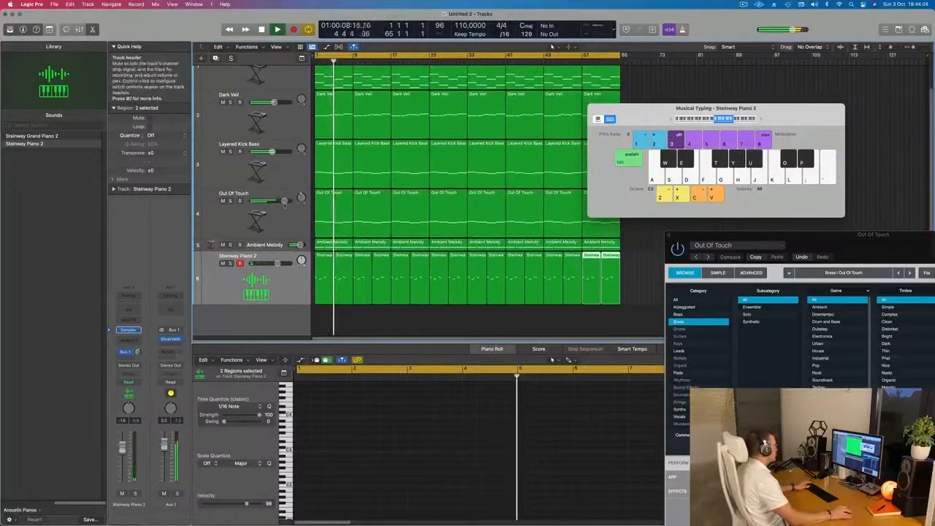
{"action": "left_click", "coordinate": [280, 125]}
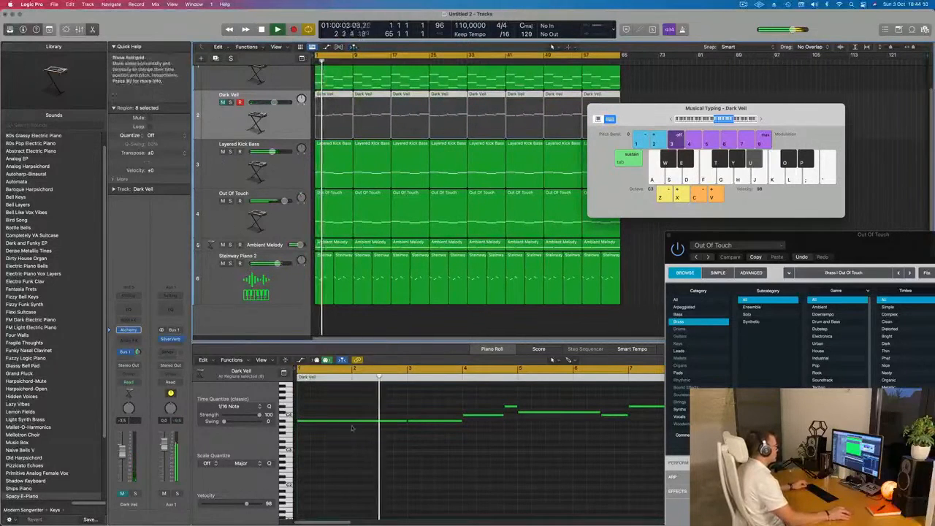
Restart playback from bar 1 and duplicate the Steinway Piano 2 track with the same sound.
{"action": "left_click", "coordinate": [295, 278]}
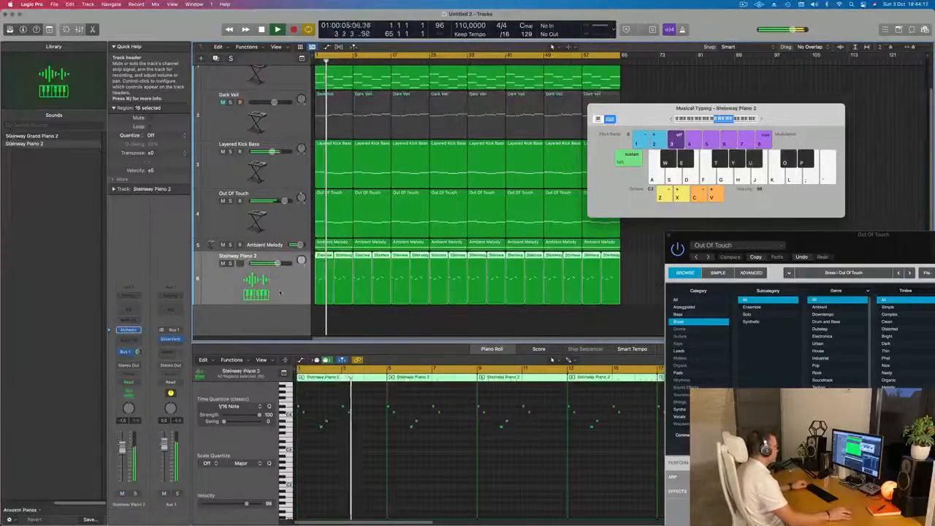
{"action": "key", "text": "super+Right"}
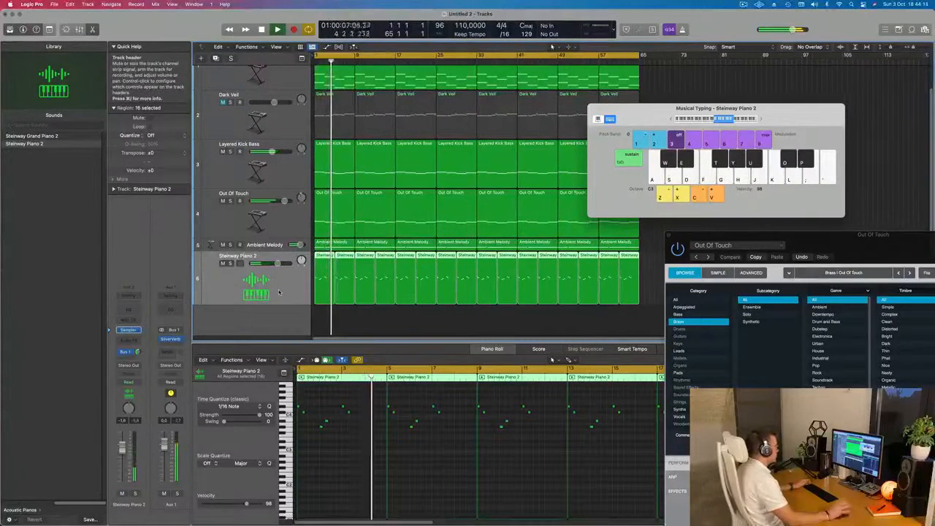
{"action": "key", "text": "Return"}
{"action": "key", "text": "super+d"}
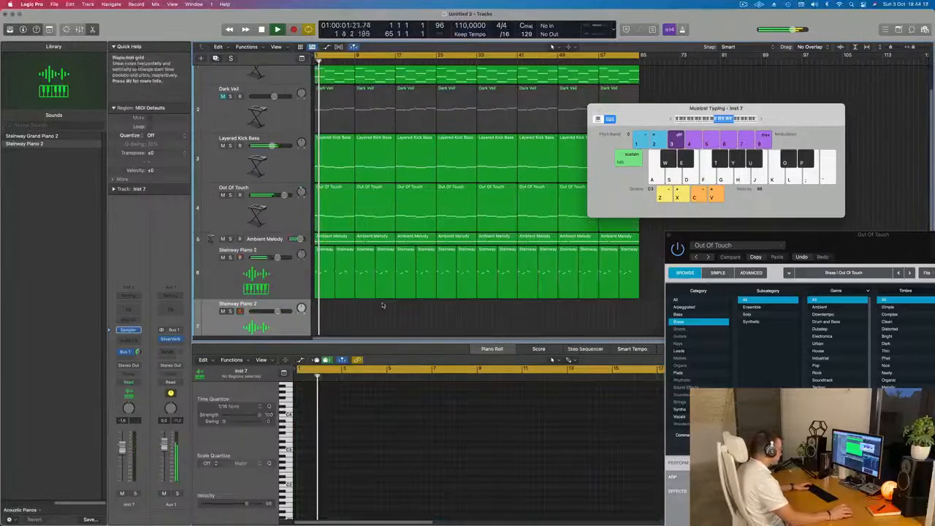
Copy the first piano region onto the new Steinway Piano 2 track at bar 1, keeping the original in place.
{"action": "left_click", "coordinate": [325, 251]}
{"action": "left_click_drag", "start_coordinate": [325, 250], "coordinate": [325, 312]}
{"action": "scroll", "coordinate": [357, 432], "scroll_direction": "up", "scroll_amount": 5}
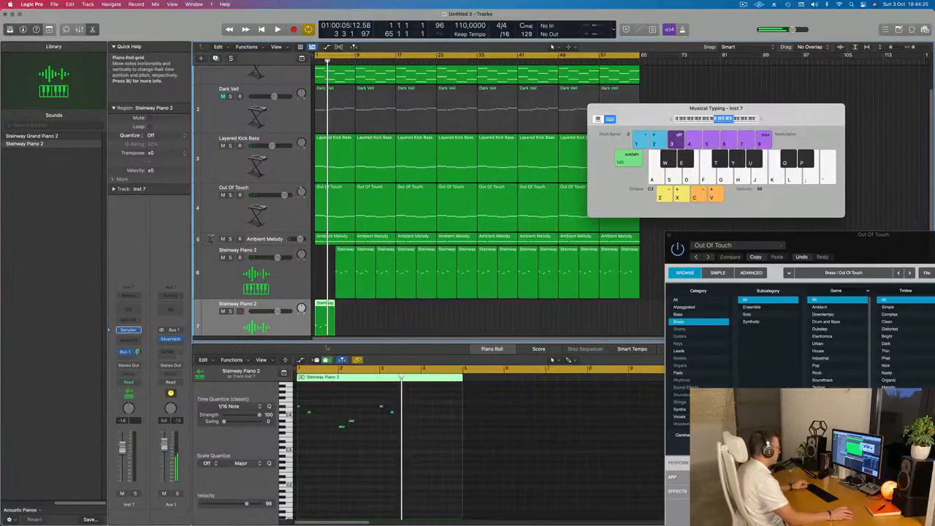
{"action": "left_click", "coordinate": [348, 252]}
{"action": "left_click_drag", "start_coordinate": [347, 251], "coordinate": [326, 305]}
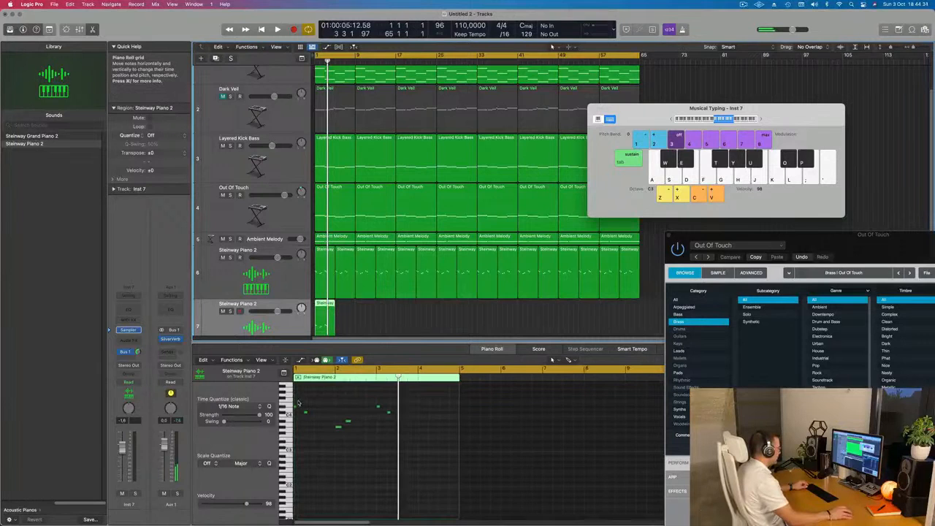
Remove the notes between the first and last in the copied piano region on track 7 and stretch the final C#4 note to bar 5.
{"action": "left_click", "coordinate": [298, 410]}
{"action": "mouse_move", "coordinate": [351, 429]}
{"action": "left_mouse_down"}
{"action": "mouse_move", "coordinate": [376, 436]}
{"action": "mouse_move", "coordinate": [398, 414]}
{"action": "mouse_move", "coordinate": [455, 416]}
{"action": "left_mouse_up"}
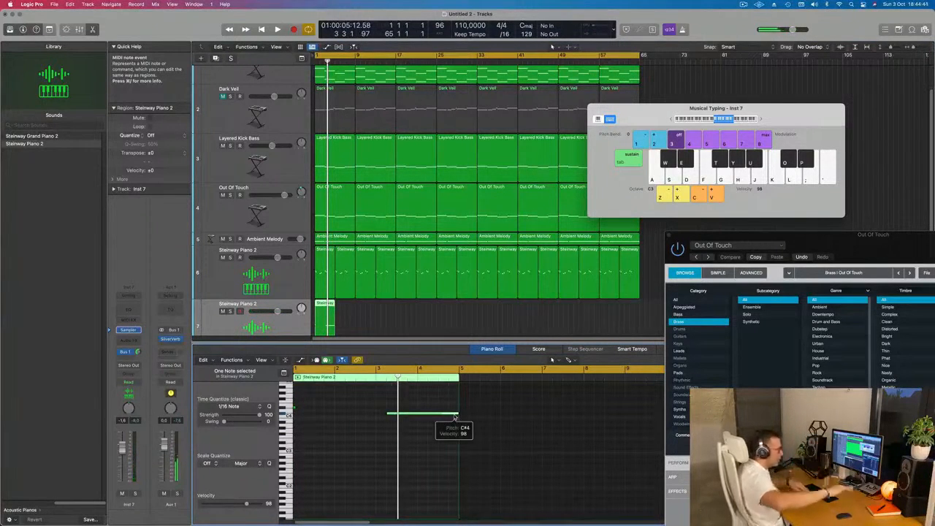
{"action": "scroll", "coordinate": [455, 417], "scroll_direction": "right", "scroll_amount": 8}
{"action": "key", "text": "space"}
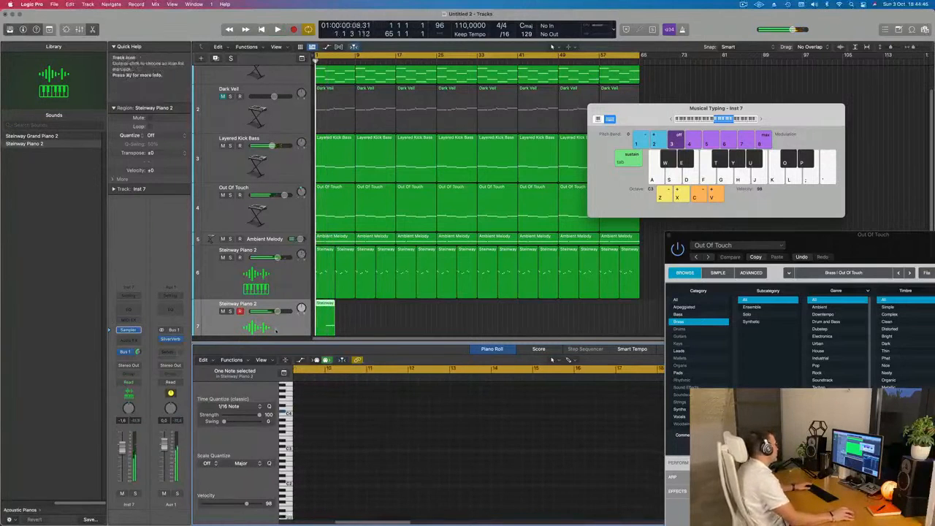
{"action": "scroll", "coordinate": [233, 316], "scroll_direction": "down", "scroll_amount": 2}
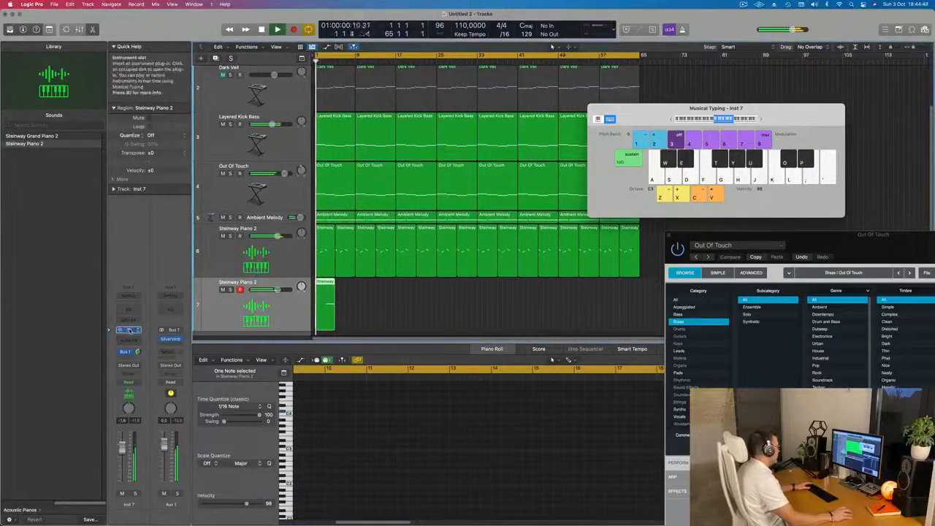
{"action": "left_click", "coordinate": [129, 330]}
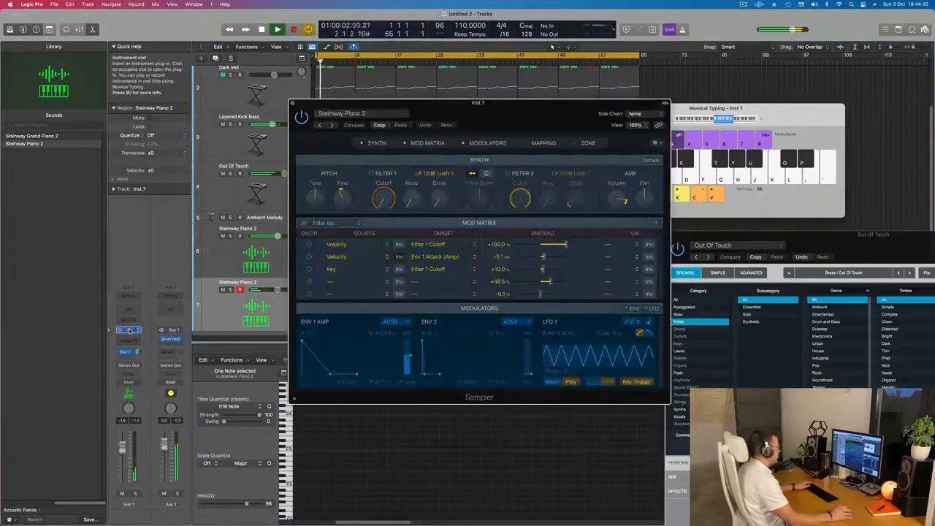
{"action": "left_click_drag", "start_coordinate": [599, 114], "coordinate": [898, 159]}
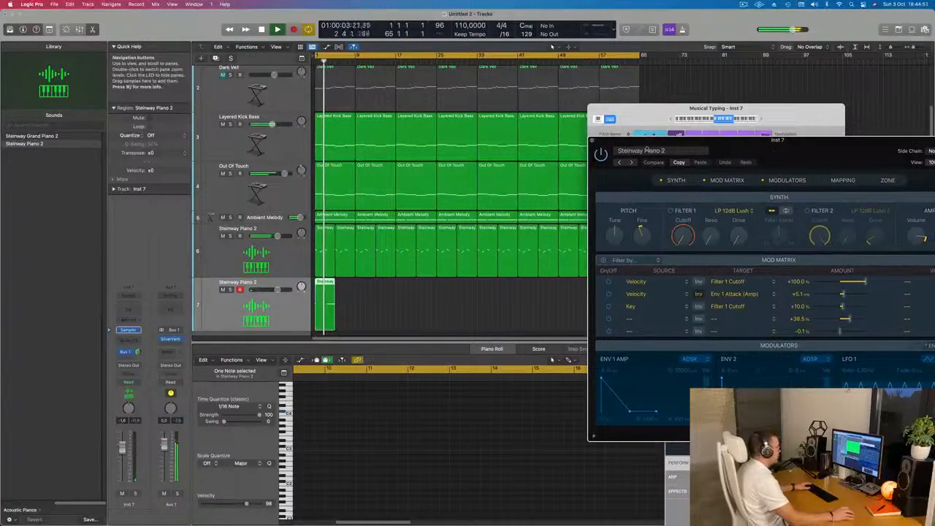
{"action": "left_click", "coordinate": [593, 140]}
{"action": "key", "text": "space"}
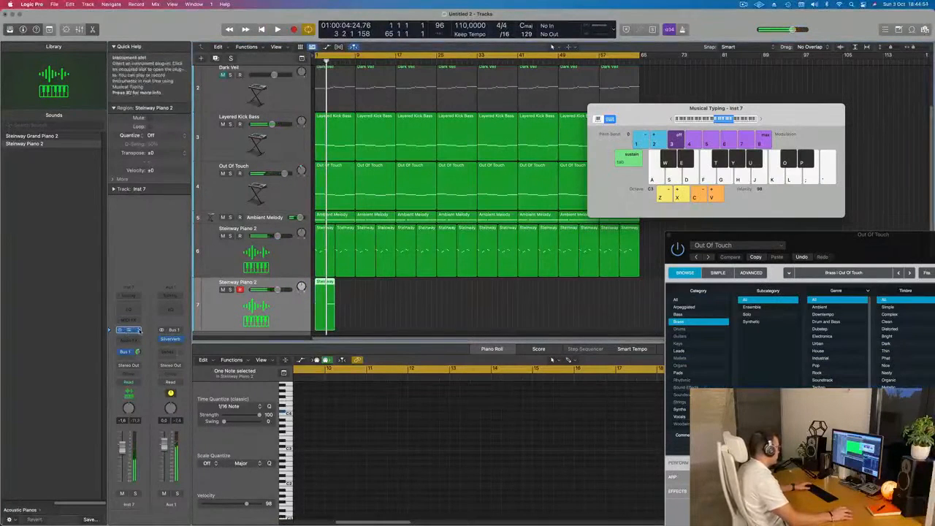
Replace the Sampler instrument on the duplicated piano track with a stereo Alchemy.
{"action": "left_click", "coordinate": [139, 329]}
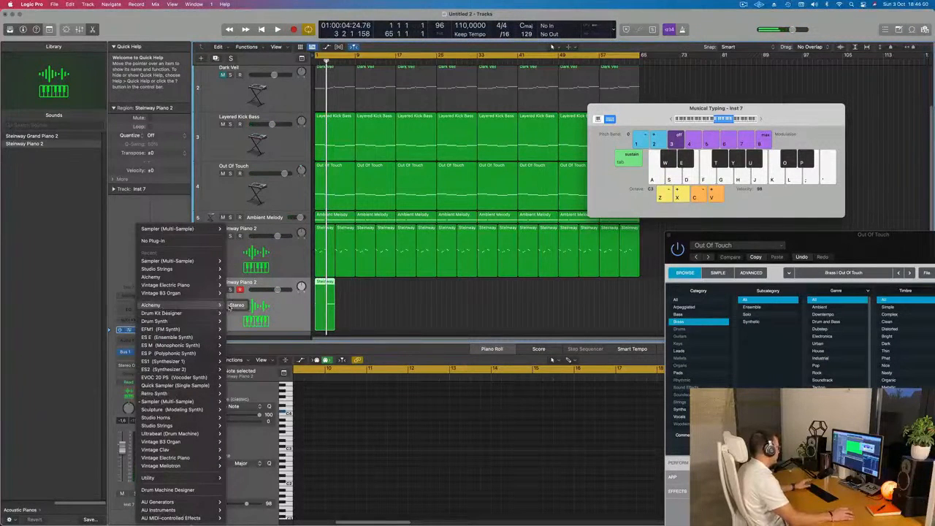
{"action": "left_click", "coordinate": [232, 305]}
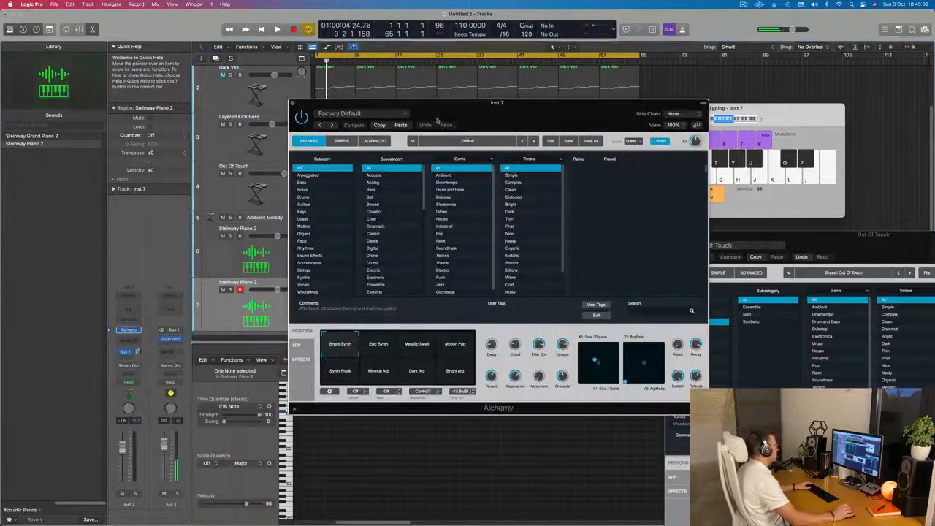
{"action": "left_click_drag", "start_coordinate": [478, 114], "coordinate": [520, 125]}
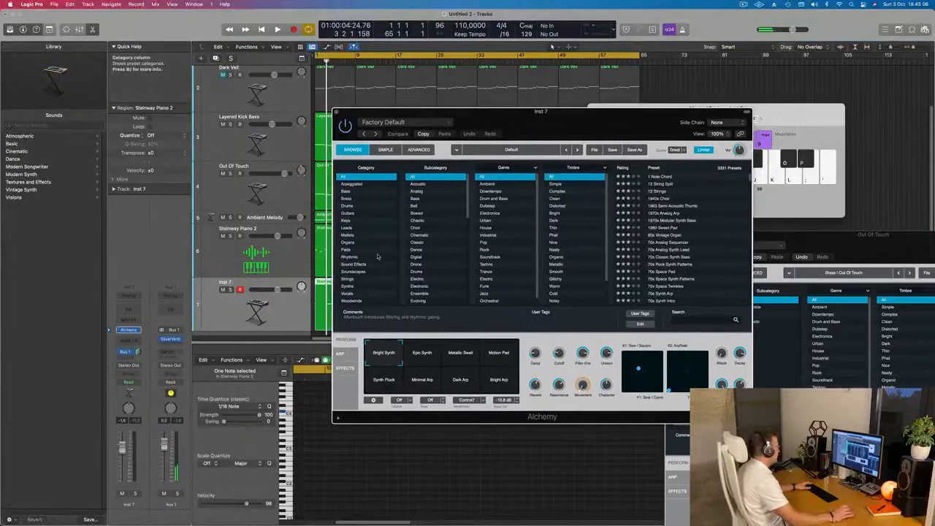
Filter the Alchemy presets to the Soundscapes category and load Deep Blue.
{"action": "left_click", "coordinate": [349, 272]}
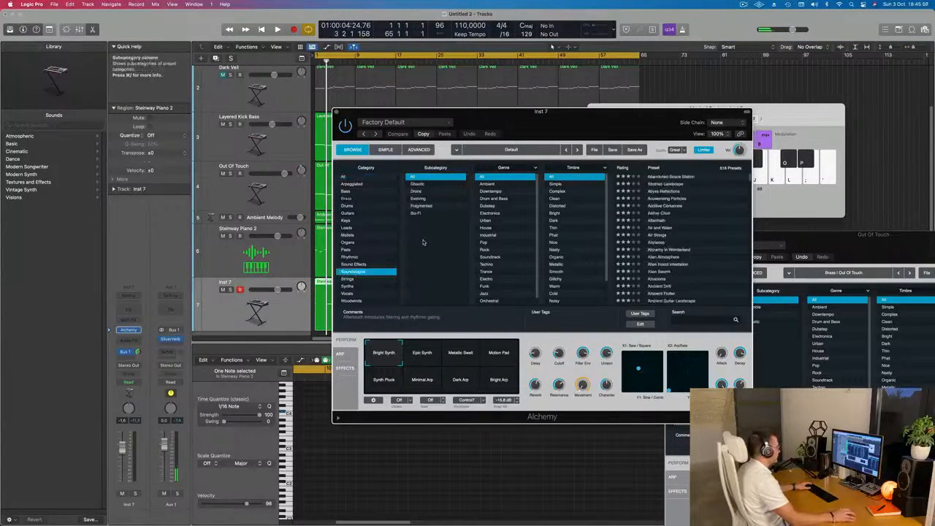
{"action": "scroll", "coordinate": [670, 234], "scroll_direction": "down", "scroll_amount": 20}
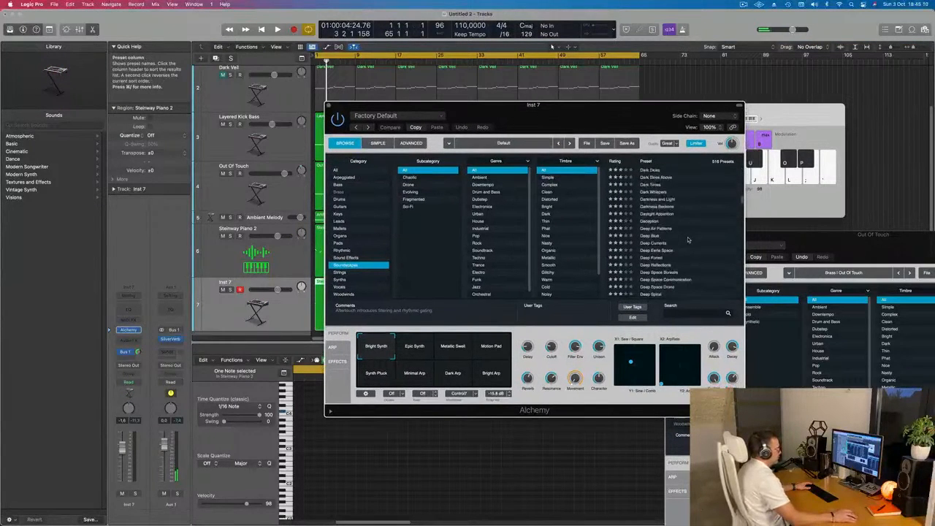
{"action": "left_click", "coordinate": [651, 237]}
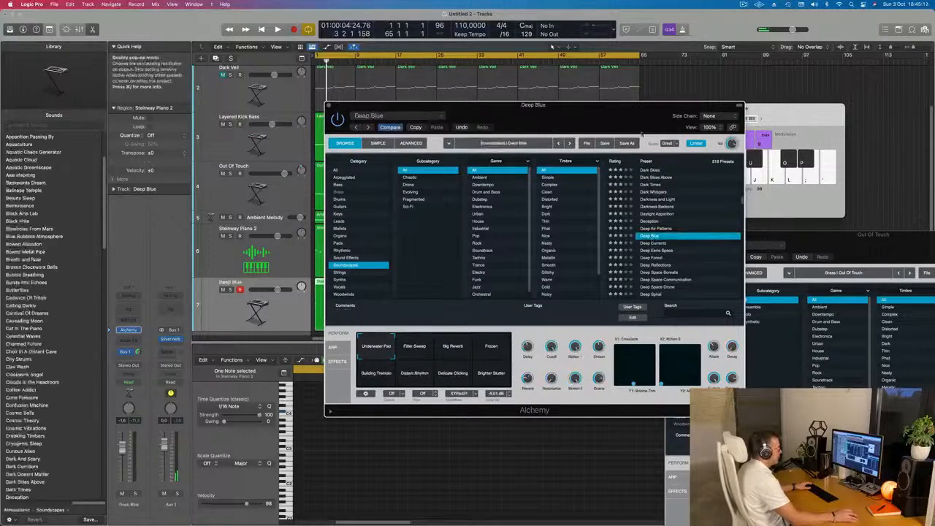
Play the track from bar 1, raise the Deep Blue volume to 0.4 dB and briefly solo it to check the sound.
{"action": "key", "text": "space"}
{"action": "key", "text": "super+Right"}
{"action": "key", "text": "super+Right"}
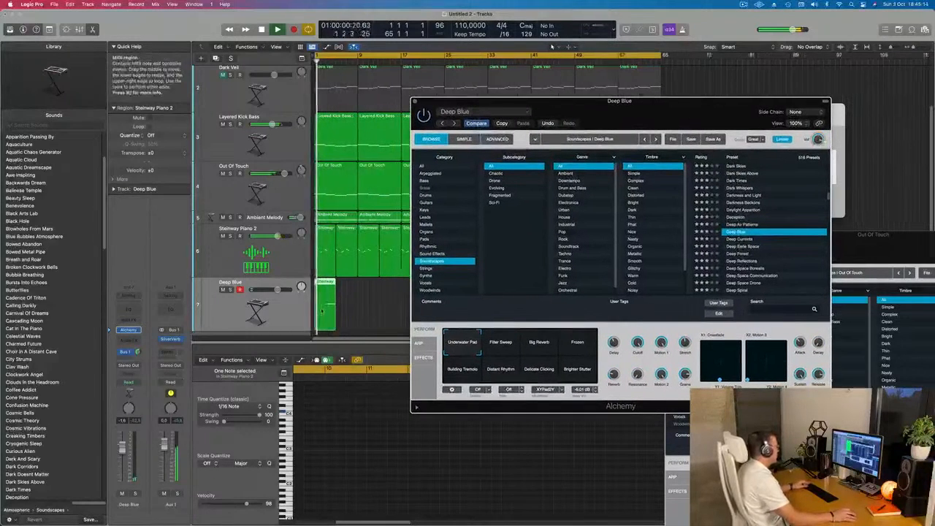
{"action": "left_click_drag", "start_coordinate": [563, 108], "coordinate": [686, 111]}
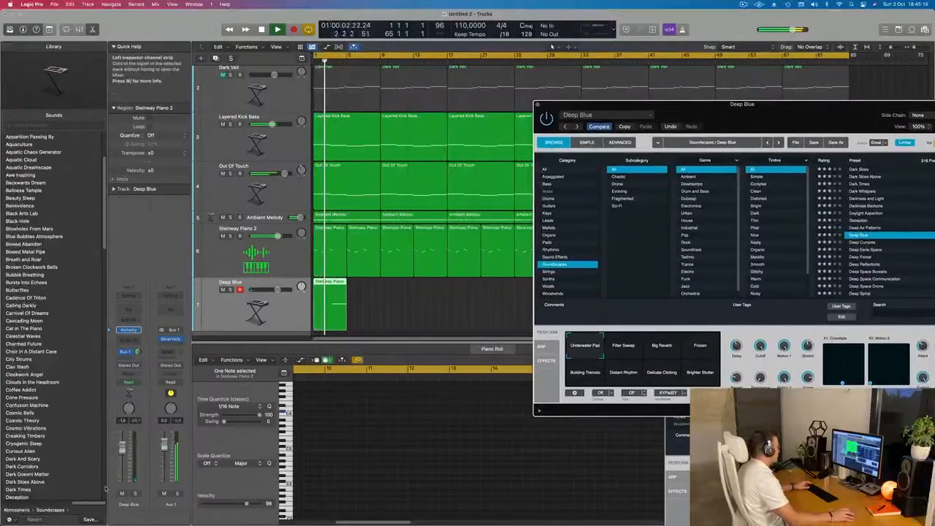
{"action": "left_click", "coordinate": [123, 447]}
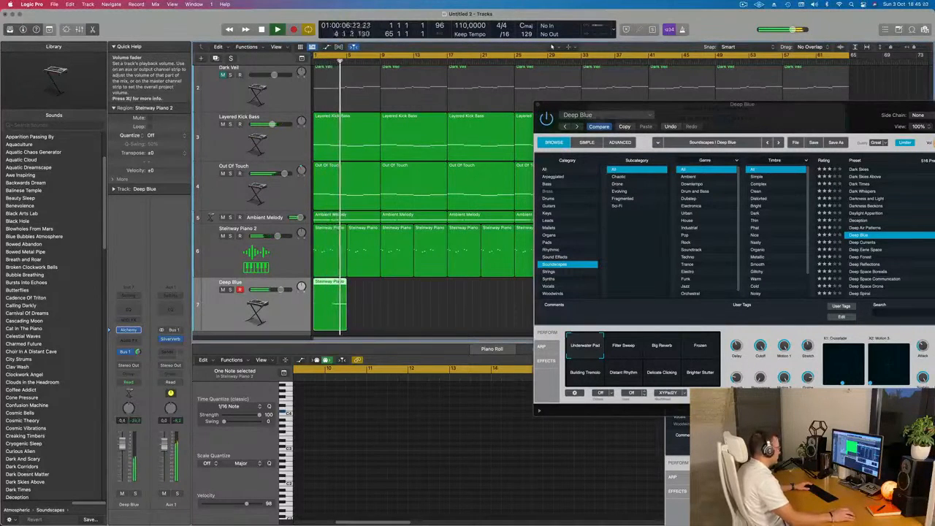
{"action": "left_click", "coordinate": [136, 494]}
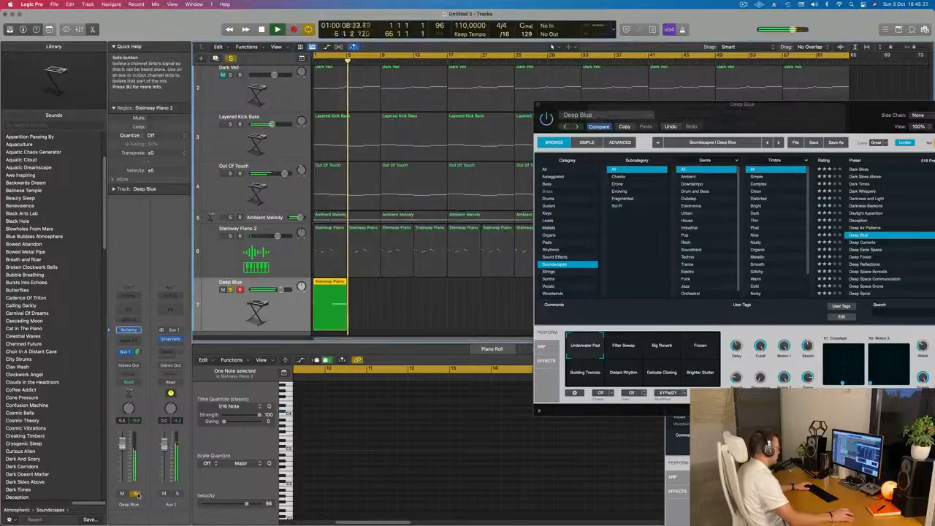
{"action": "left_click", "coordinate": [136, 494]}
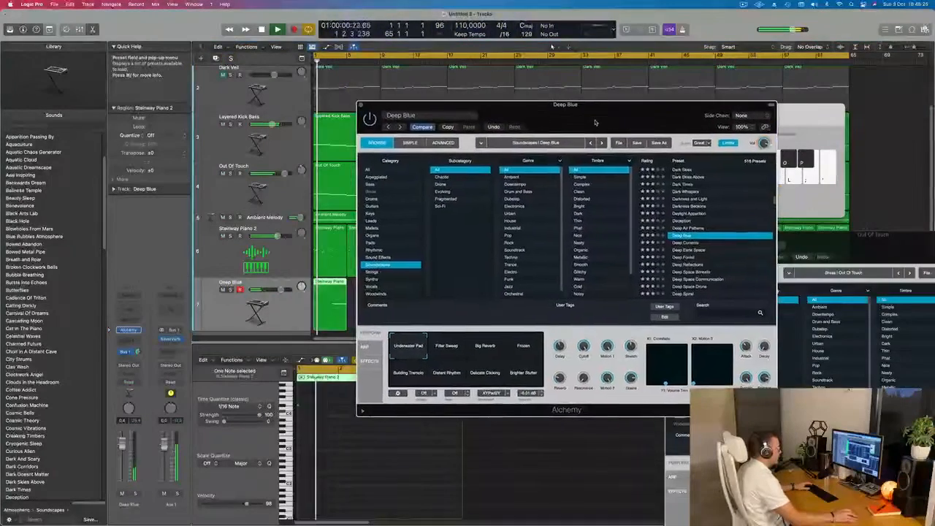
Raise the Deep Blue track's volume to 2.5 dB and move the Alchemy window clear of the arrangement.
{"action": "left_click_drag", "start_coordinate": [595, 123], "coordinate": [661, 123]}
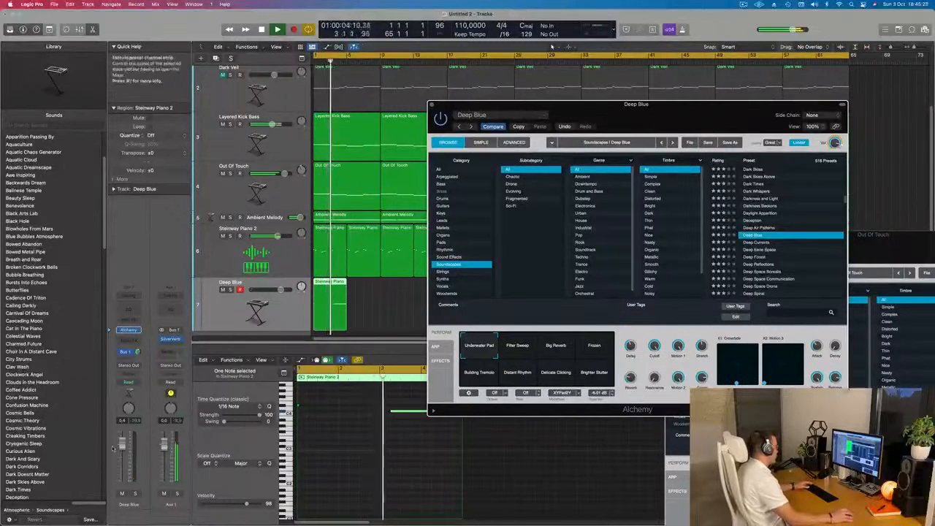
{"action": "left_click_drag", "start_coordinate": [122, 443], "coordinate": [122, 438]}
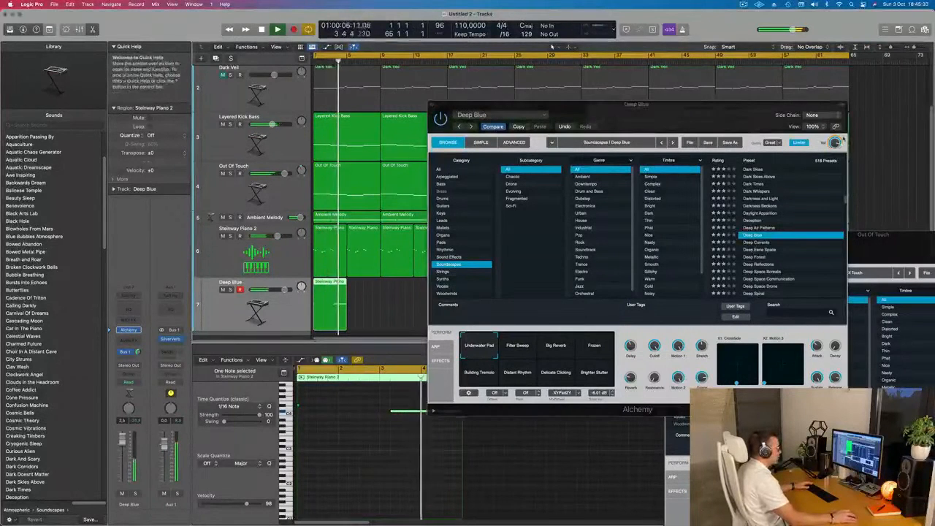
{"action": "key", "text": "super+k"}
{"action": "left_click_drag", "start_coordinate": [720, 111], "coordinate": [788, 186]}
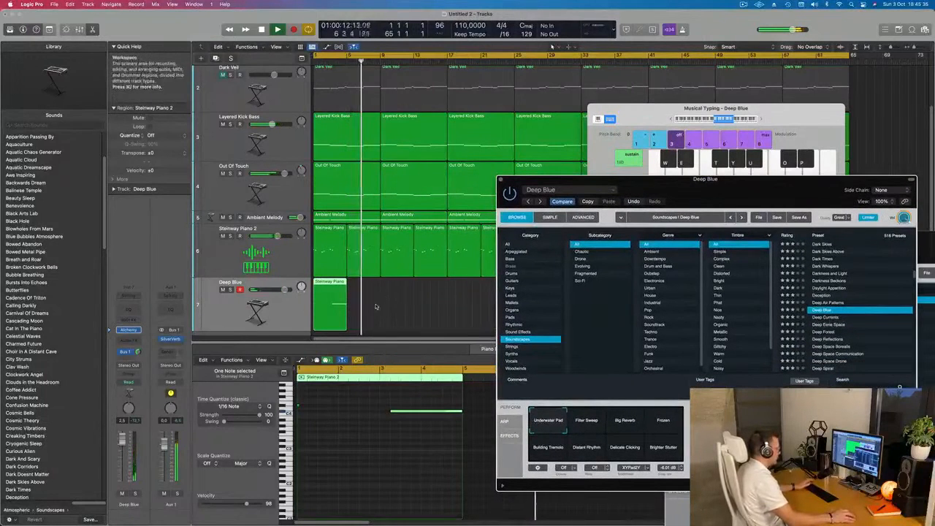
Delete the short note at the start of the Deep Blue region, shorten the long note to end at about bar 4.4, and play it back.
{"action": "left_click_drag", "start_coordinate": [359, 397], "coordinate": [298, 422]}
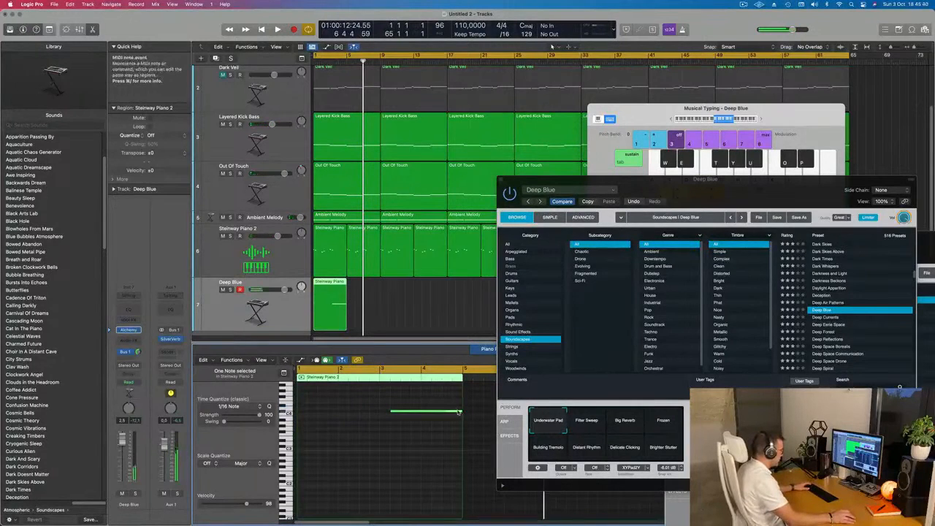
{"action": "left_click_drag", "start_coordinate": [458, 412], "coordinate": [441, 415]}
{"action": "key", "text": "space"}
{"action": "left_click_drag", "start_coordinate": [708, 199], "coordinate": [635, 112]}
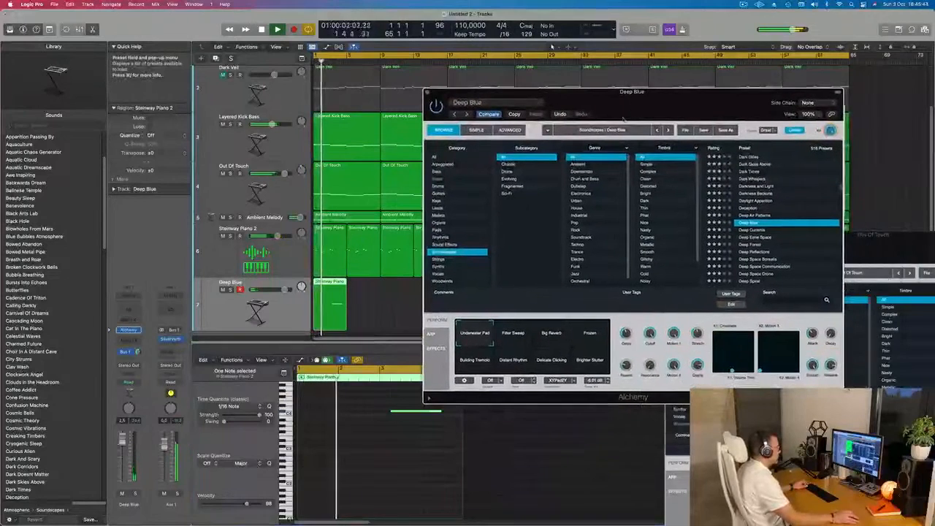
{"action": "key", "text": "super+Left"}
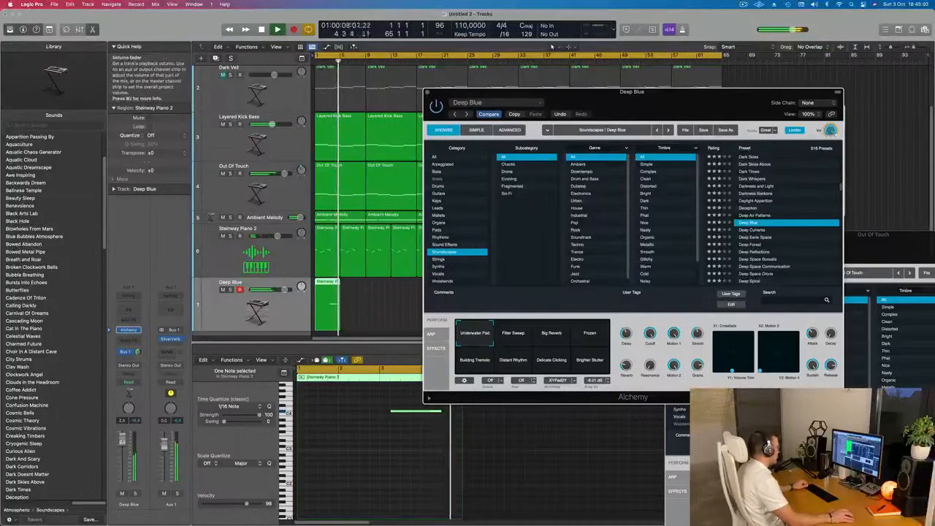
Try the Deep Forest preset during playback, and load Deep Space Borealis as the track's sound.
{"action": "left_click", "coordinate": [752, 245]}
{"action": "scroll", "coordinate": [752, 247], "scroll_direction": "down", "scroll_amount": 1}
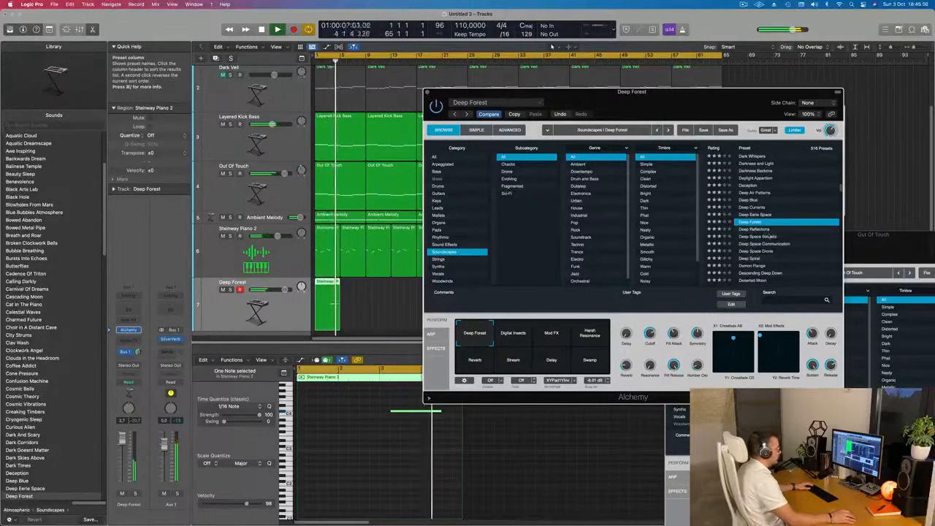
{"action": "left_click", "coordinate": [756, 236]}
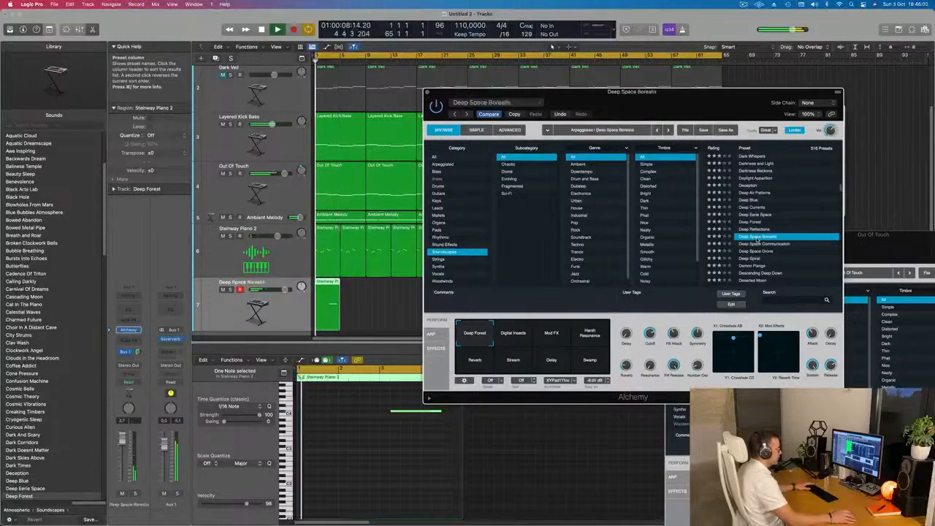
{"action": "scroll", "coordinate": [764, 243], "scroll_direction": "down", "scroll_amount": 5}
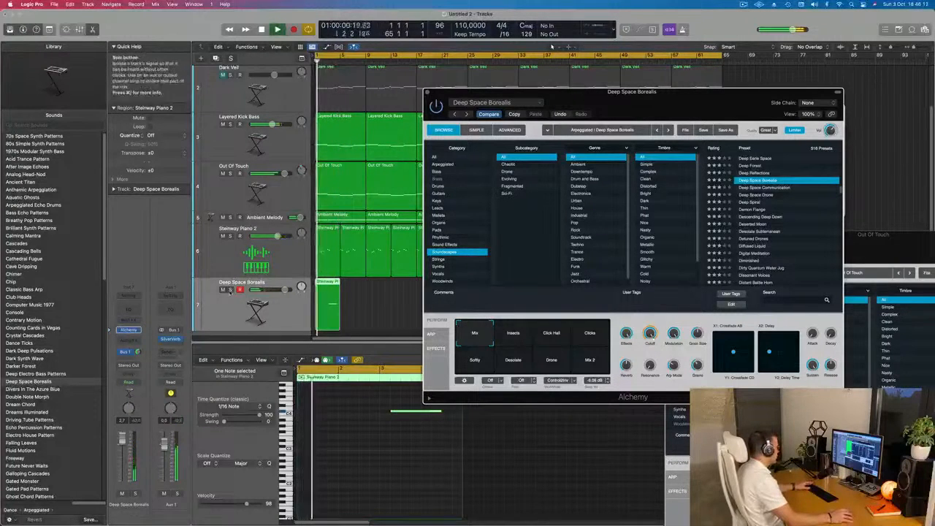
Listen to the Deep Space Borealis track in solo, unsolo it and restart playback from bar 1.
{"action": "left_click", "coordinate": [233, 290]}
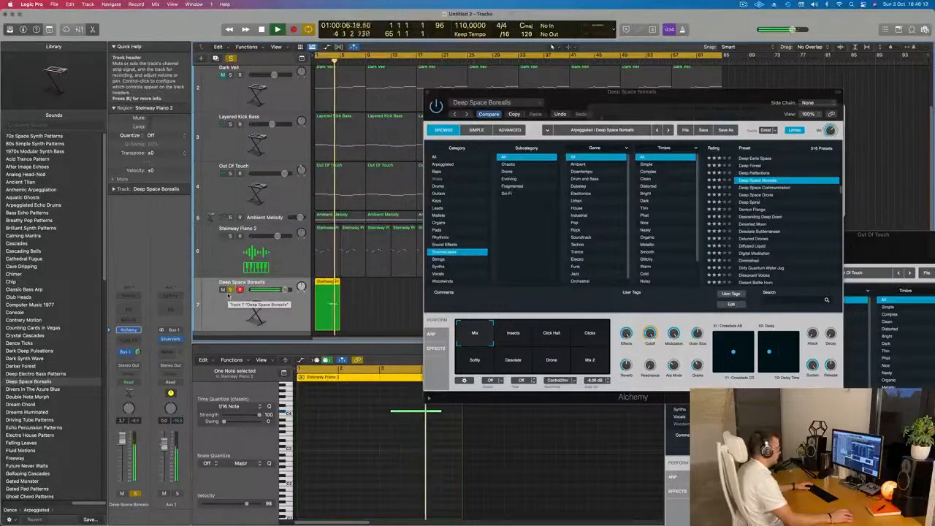
{"action": "left_click", "coordinate": [230, 290]}
{"action": "key", "text": "Return"}
Repeat the four-bar Deep Space Borealis region along its track up to bar 65.
{"action": "left_click_drag", "start_coordinate": [620, 92], "coordinate": [908, 113]}
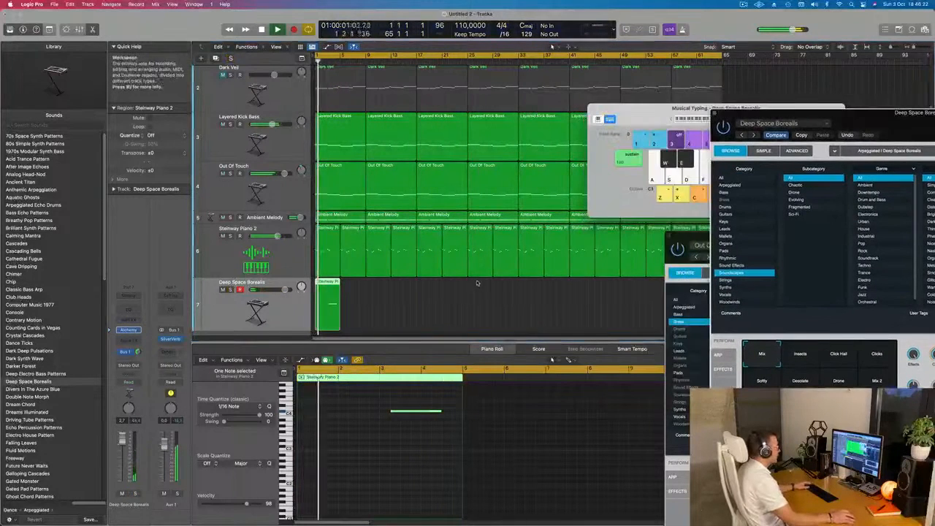
{"action": "key", "text": "super+Left"}
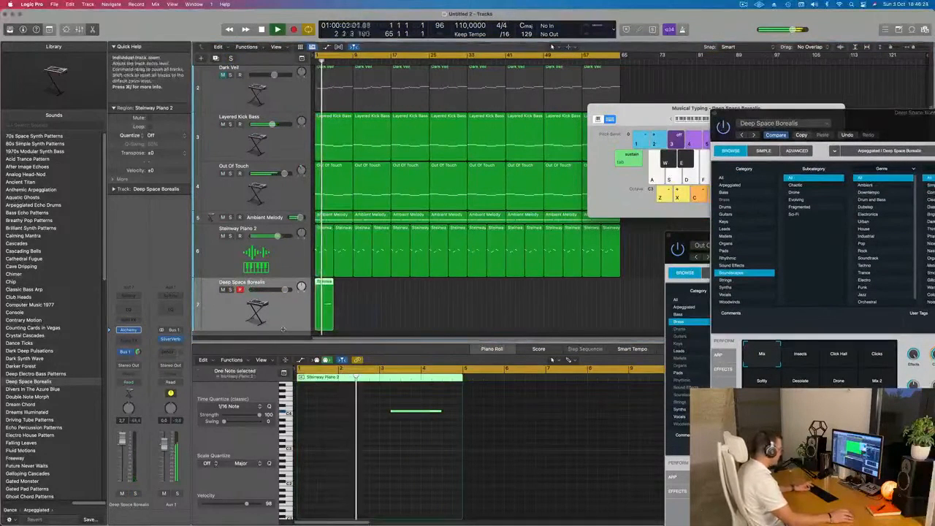
{"action": "key", "text": "super+r"}
{"action": "key", "text": "super+r"}
{"action": "key", "text": "super+r"}
{"action": "key", "text": "super+r"}
{"action": "key", "text": "super+r"}
{"action": "key", "text": "super+r"}
{"action": "key", "text": "super+r"}
{"action": "key", "text": "super+r"}
{"action": "key", "text": "super+r"}
{"action": "key", "text": "super+r"}
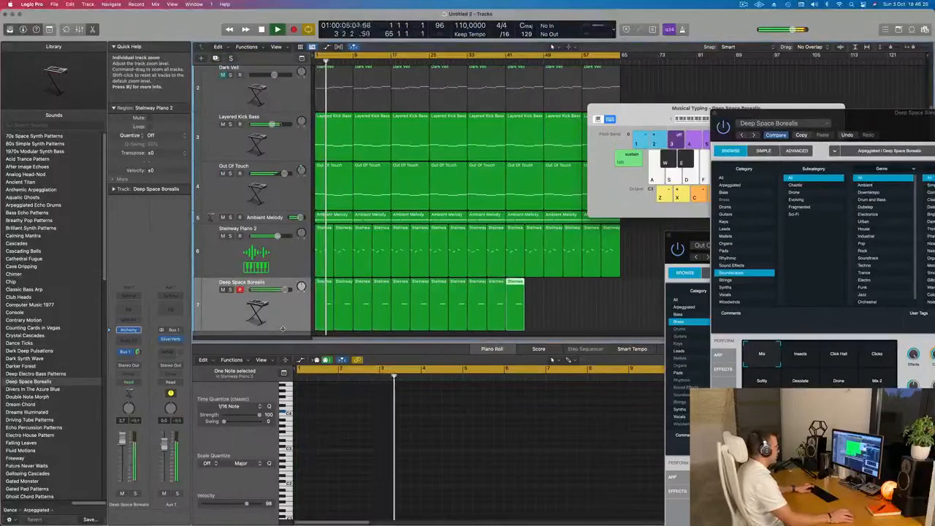
{"action": "key", "text": "super+r"}
{"action": "key", "text": "super+r"}
{"action": "key", "text": "super+r"}
{"action": "key", "text": "super+r"}
{"action": "key", "text": "super+r"}
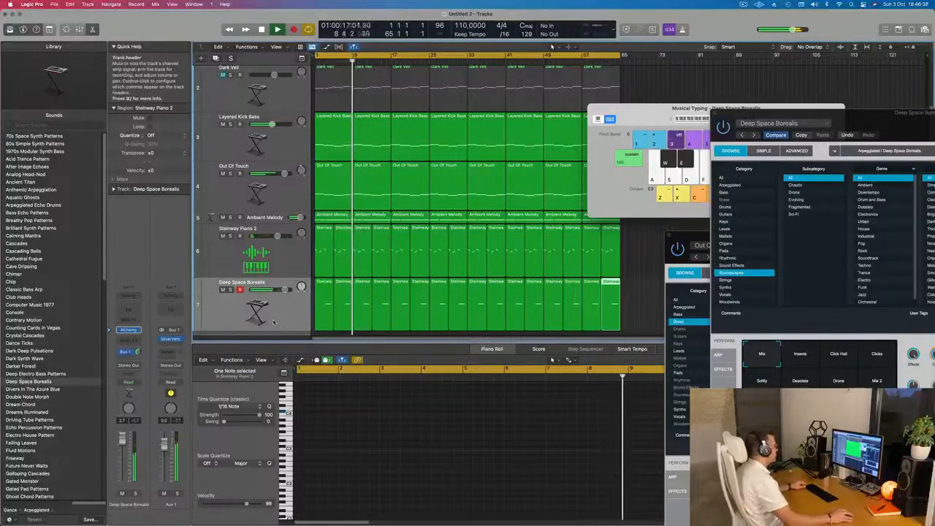
Reduce the track heights until all seven tracks fit in view and move the Musical Typing window off the arrangement.
{"action": "scroll", "coordinate": [274, 322], "scroll_direction": "down", "scroll_amount": 5}
{"action": "scroll", "coordinate": [268, 312], "scroll_direction": "down", "scroll_amount": 2}
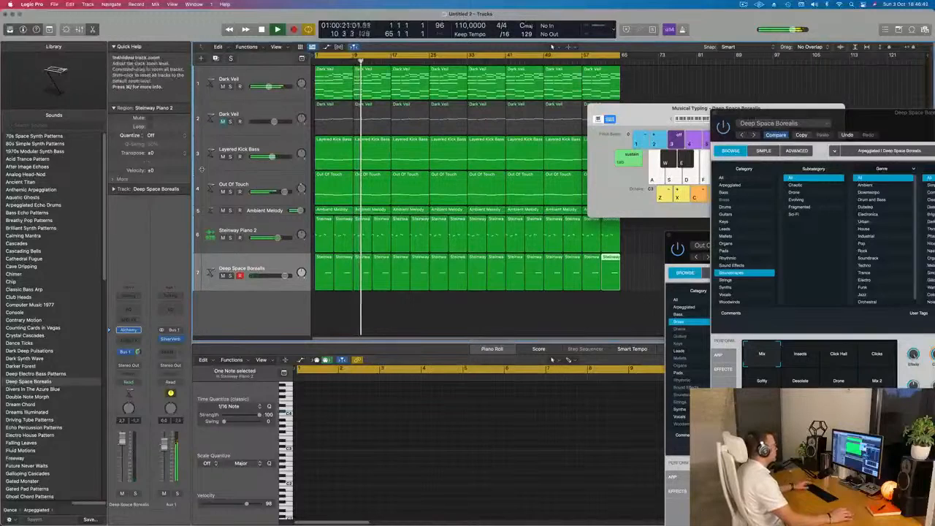
{"action": "scroll", "coordinate": [201, 169], "scroll_direction": "down", "scroll_amount": 1}
{"action": "left_click_drag", "start_coordinate": [641, 110], "coordinate": [764, 110]}
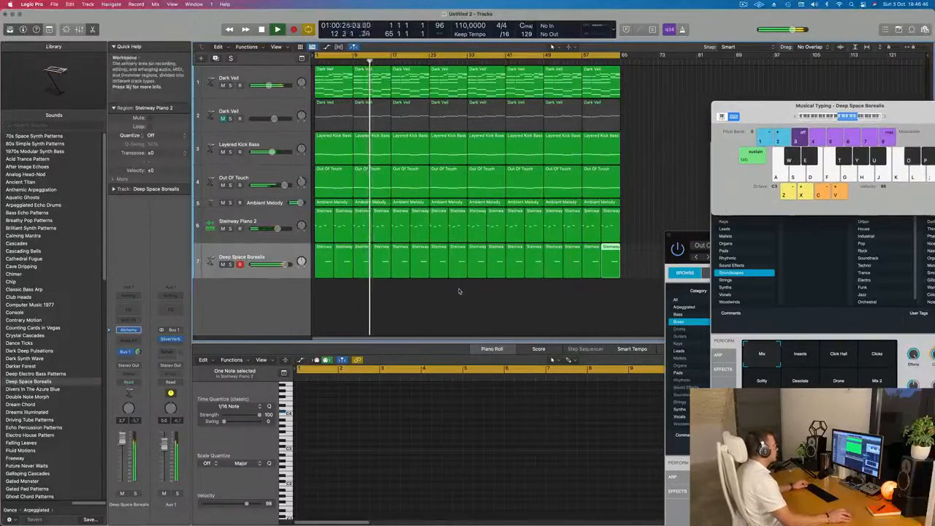
Select the Deep Space Borealis track with all its regions.
{"action": "scroll", "coordinate": [420, 296], "scroll_direction": "up", "scroll_amount": 2}
{"action": "scroll", "coordinate": [421, 295], "scroll_direction": "down", "scroll_amount": 1}
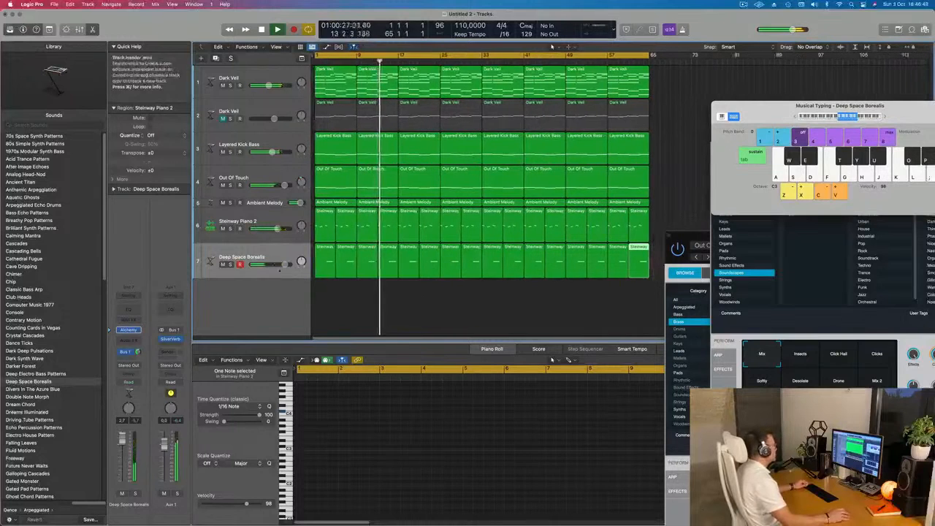
{"action": "left_click", "coordinate": [262, 251]}
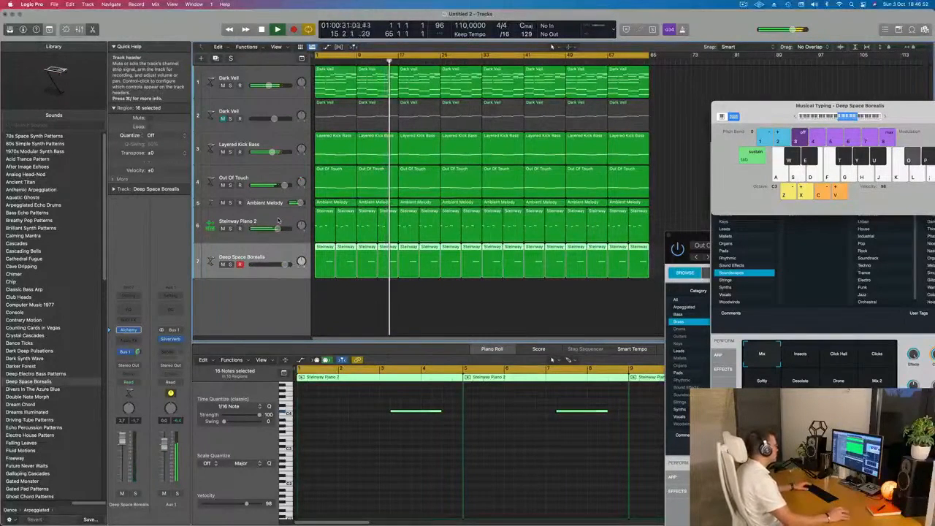
Duplicate the Deep Space Borealis track as an empty eighth track with the same instrument.
{"action": "left_click", "coordinate": [278, 219]}
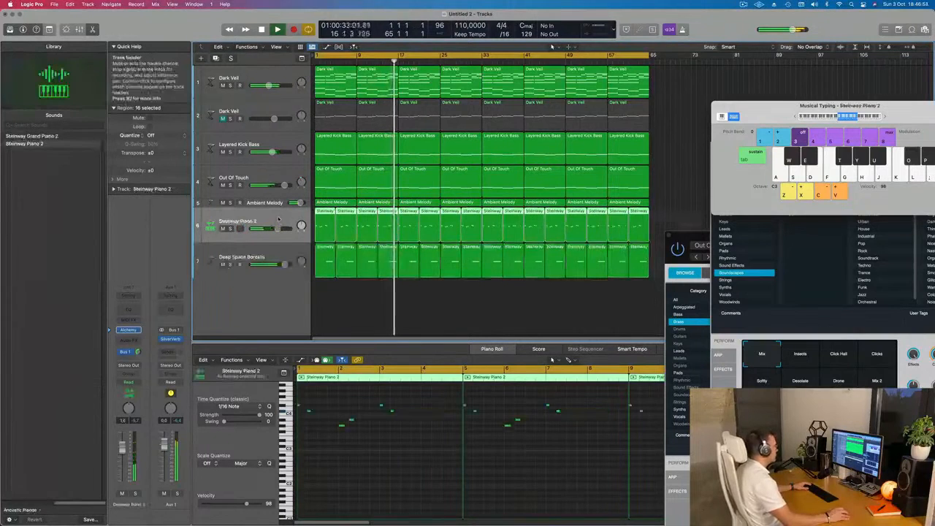
{"action": "left_click", "coordinate": [276, 257]}
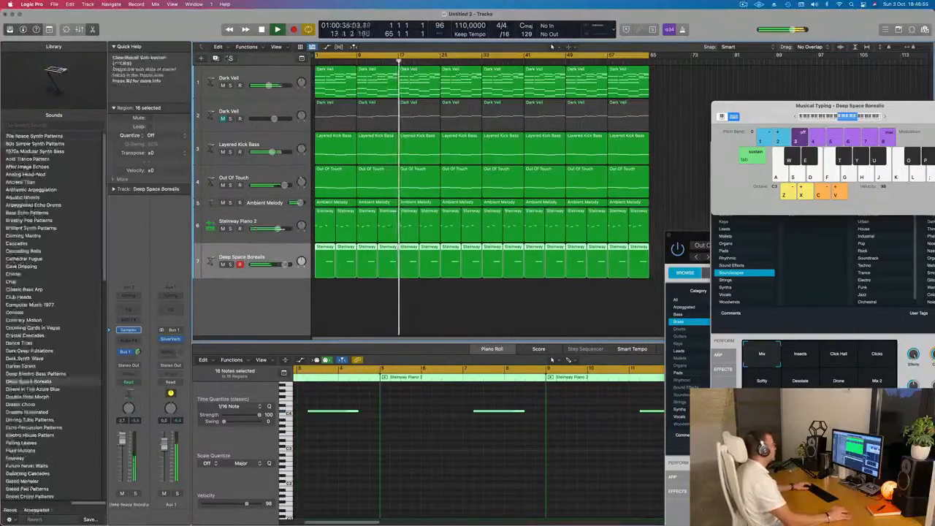
{"action": "key", "text": "super+d"}
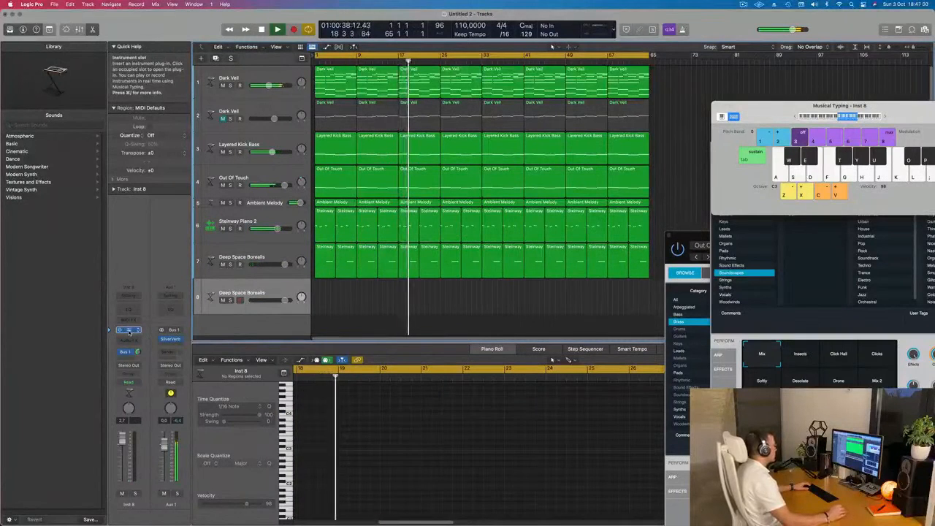
Load the Majestic Swells preset from the Fast Attack pads in the new track's Alchemy instrument.
{"action": "left_click", "coordinate": [128, 330]}
{"action": "left_click_drag", "start_coordinate": [532, 108], "coordinate": [582, 160]}
{"action": "left_click", "coordinate": [352, 292]}
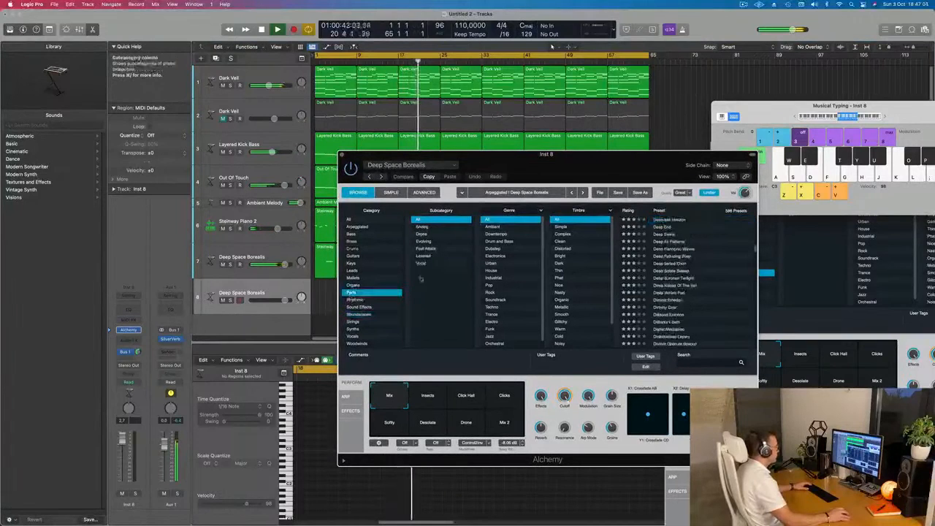
{"action": "left_click", "coordinate": [425, 249]}
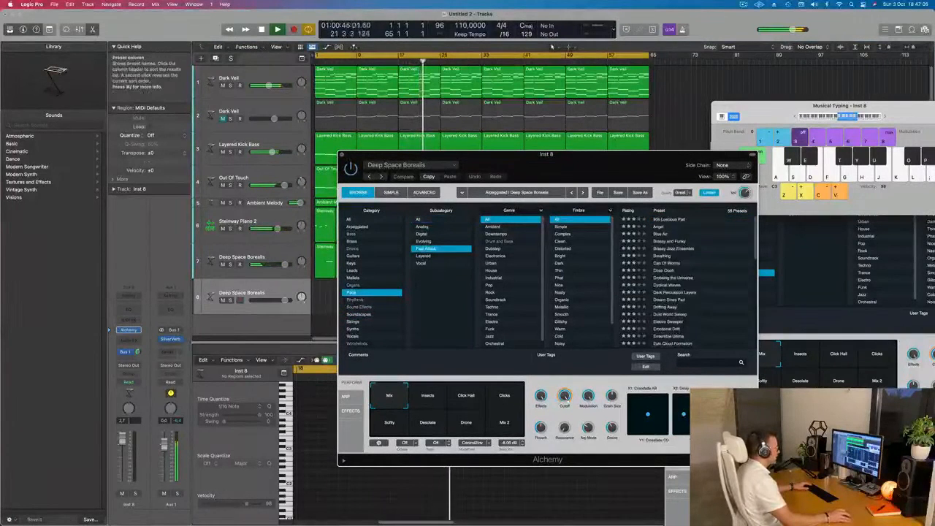
{"action": "scroll", "coordinate": [716, 283], "scroll_direction": "down", "scroll_amount": 5}
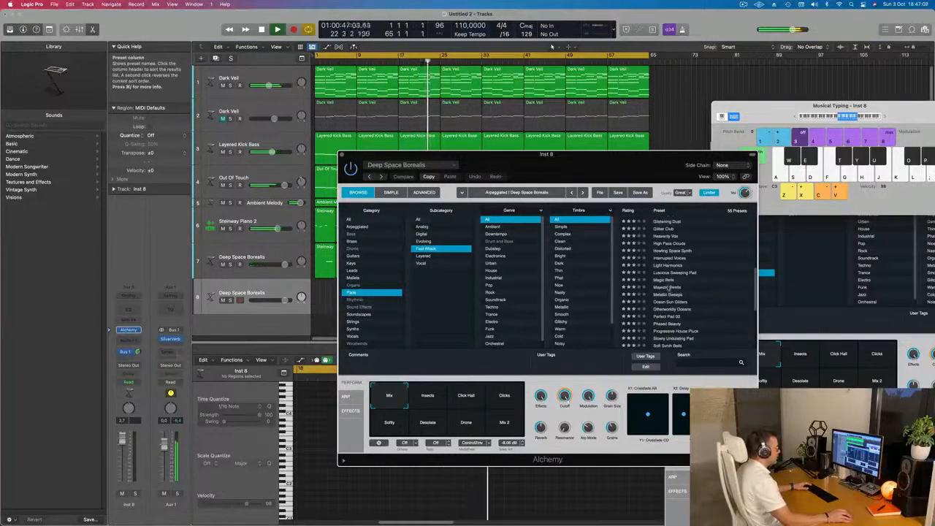
{"action": "left_click_drag", "start_coordinate": [633, 164], "coordinate": [784, 126]}
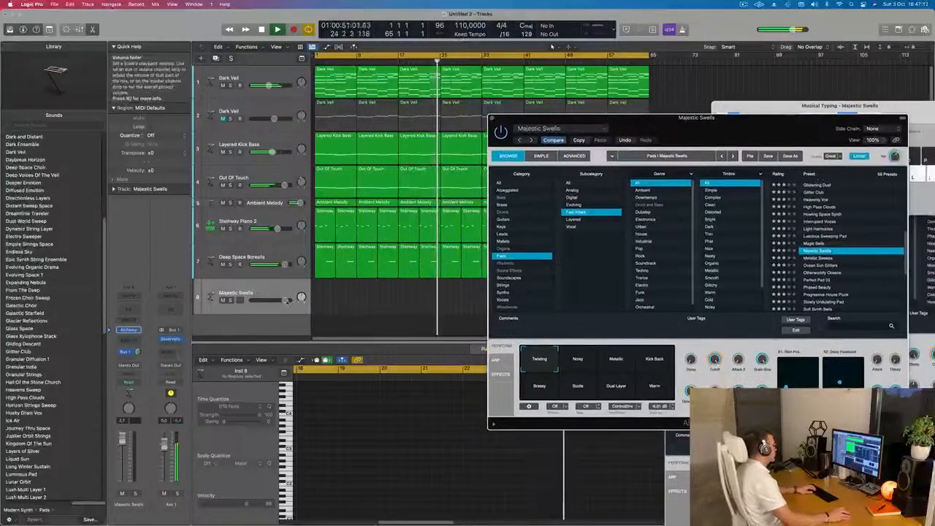
Play a test note on the Majestic Swells track, set its volume to about -2.2 dB and move the Alchemy window off the arrangement.
{"action": "left_click_drag", "start_coordinate": [270, 300], "coordinate": [270, 301]}
{"action": "key", "text": "j"}
{"action": "left_click_drag", "start_coordinate": [122, 455], "coordinate": [124, 445]}
{"action": "left_click_drag", "start_coordinate": [554, 128], "coordinate": [725, 139]}
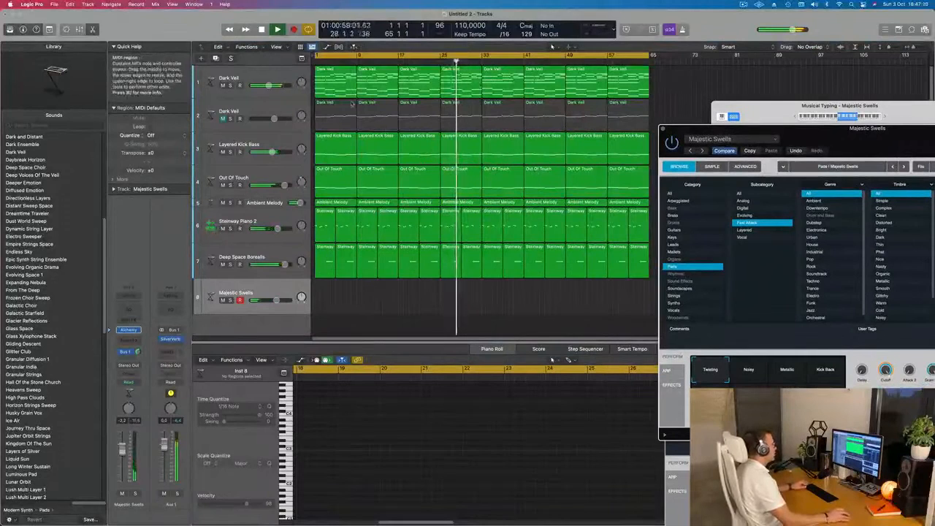
Copy the first Dark Veil region from track 1 to bar 1 of the Majestic Swells track.
{"action": "left_click", "coordinate": [332, 75]}
{"action": "left_click_drag", "start_coordinate": [302, 258], "coordinate": [329, 309]}
{"action": "key", "text": "space"}
Delete the lowest notes of the copied Dark Veil region and play it back with the Majestic Swells volume at about -13 dB.
{"action": "left_click_drag", "start_coordinate": [329, 459], "coordinate": [526, 508]}
{"action": "key", "text": "Delete"}
{"action": "key", "text": "space"}
{"action": "key", "text": "space"}
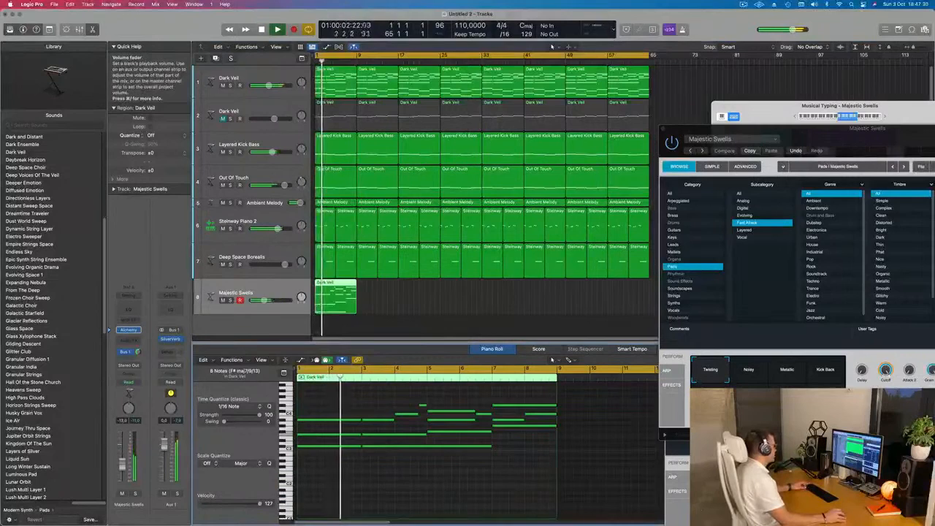
Repeat the eight-bar Dark Veil region along the Majestic Swells track up to bar 65.
{"action": "scroll", "coordinate": [397, 313], "scroll_direction": "down", "scroll_amount": 1}
{"action": "left_click_drag", "start_coordinate": [381, 311], "coordinate": [322, 290]}
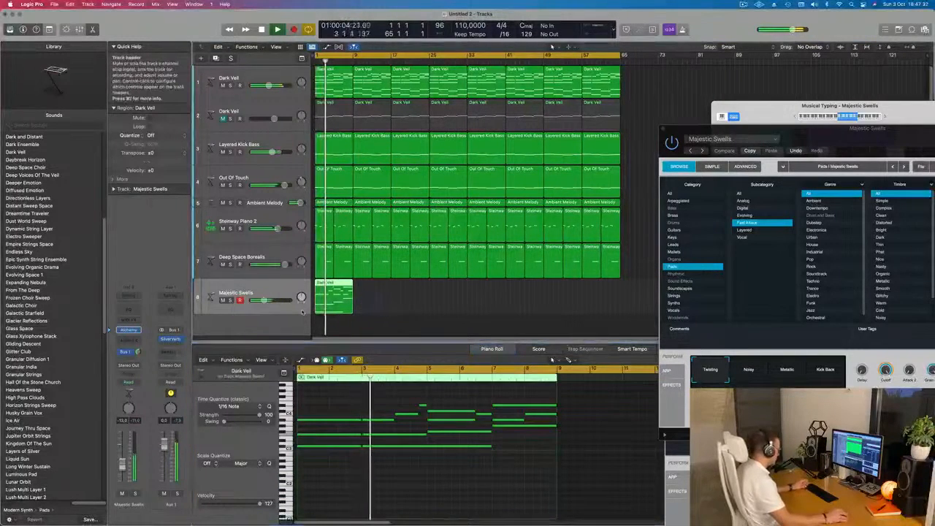
{"action": "key", "text": "super+r"}
{"action": "key", "text": "super+r"}
{"action": "key", "text": "super+r"}
{"action": "key", "text": "super+r"}
{"action": "key", "text": "super+r"}
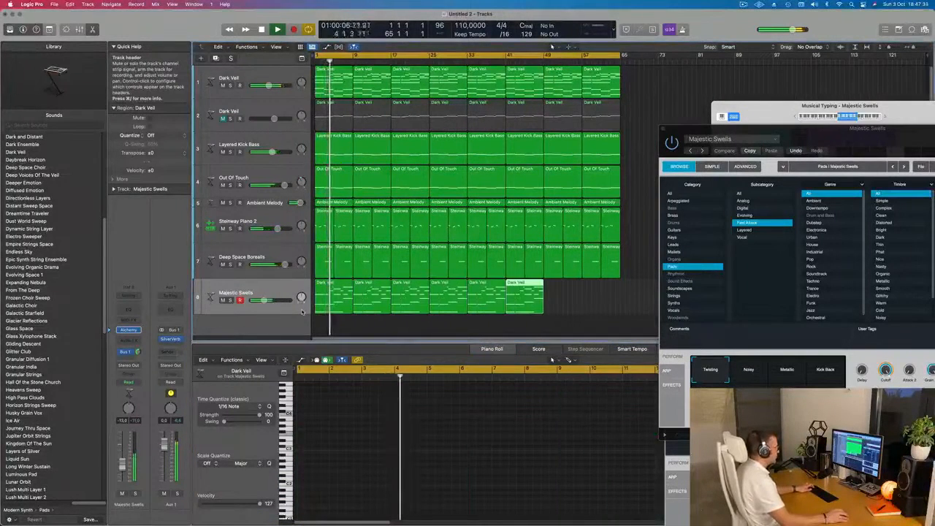
{"action": "key", "text": "super+r"}
{"action": "key", "text": "super+r"}
Bring the Alchemy preset list fully into view, audition Otherworldly Oceans and load the Perfect Pad 03 preset.
{"action": "left_click_drag", "start_coordinate": [839, 138], "coordinate": [555, 100]}
{"action": "left_click_drag", "start_coordinate": [631, 103], "coordinate": [678, 107]}
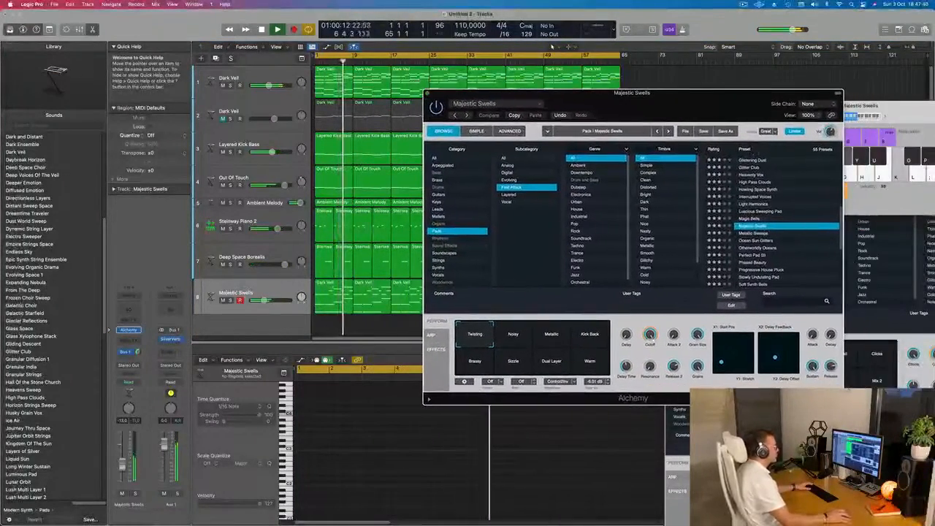
{"action": "left_click", "coordinate": [751, 248]}
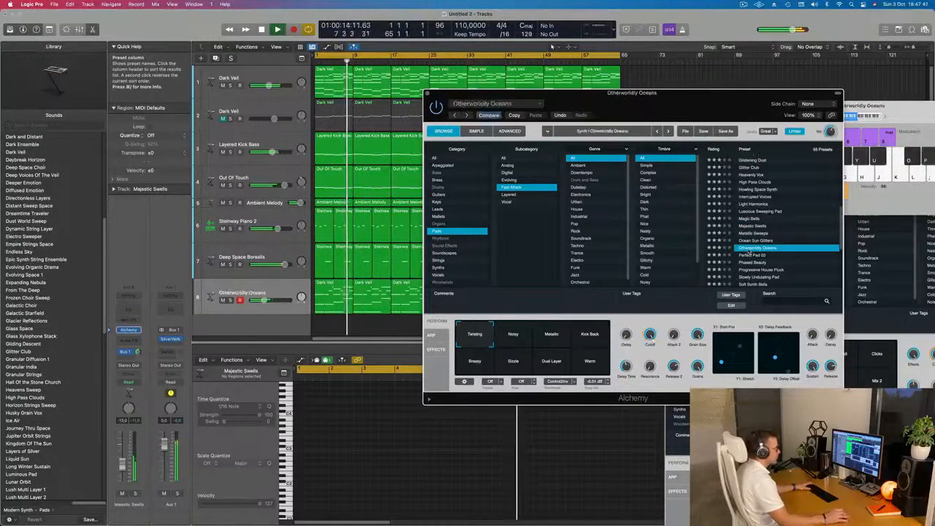
{"action": "left_click", "coordinate": [752, 256]}
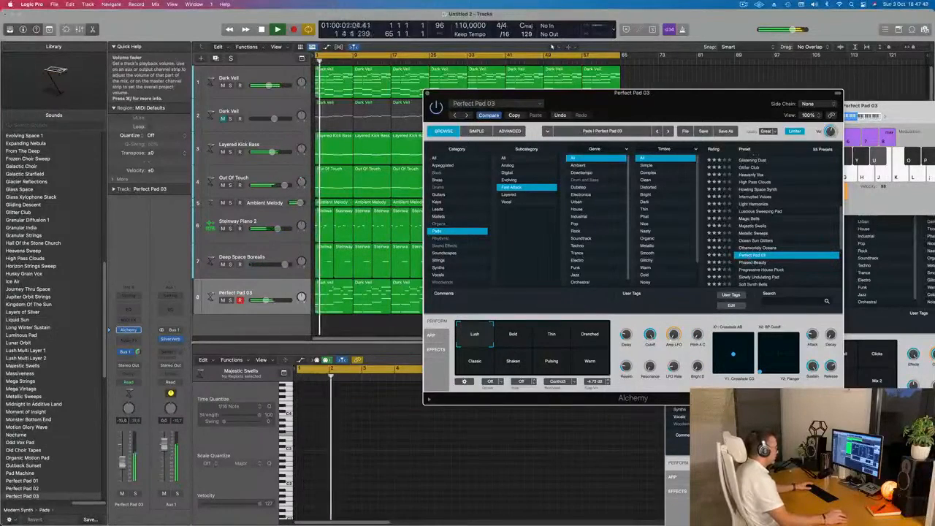
Switch Perfect Pad 03 to the Bold performance snapshot and set the track's volume to about -4 dB.
{"action": "left_click_drag", "start_coordinate": [122, 463], "coordinate": [122, 461]}
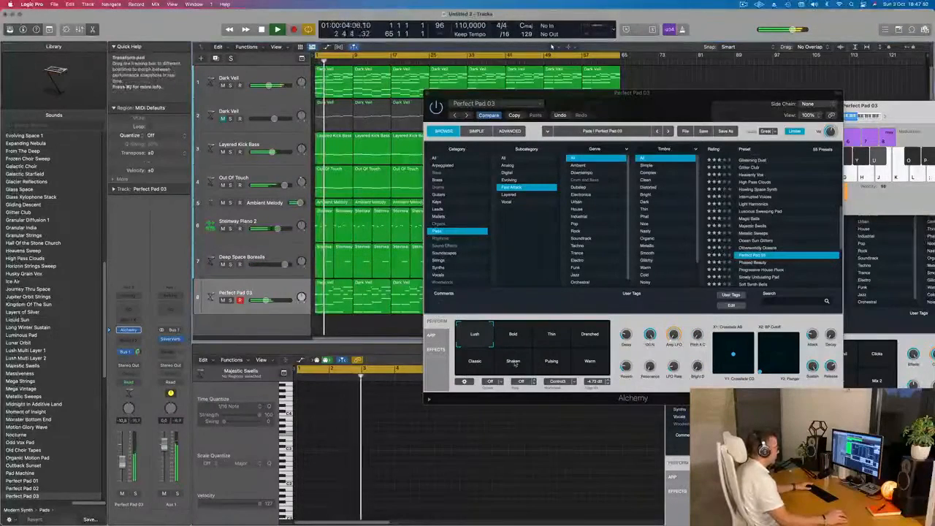
{"action": "left_click", "coordinate": [552, 333]}
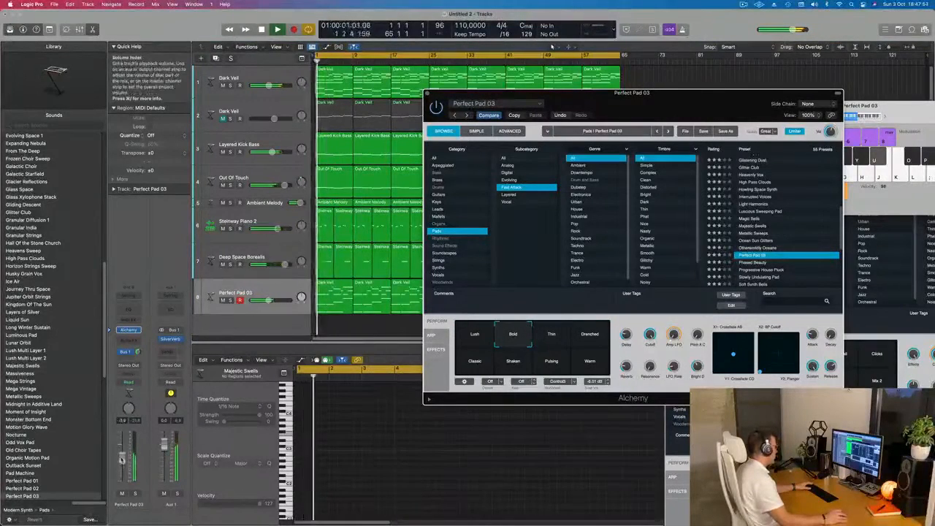
{"action": "left_click", "coordinate": [122, 459]}
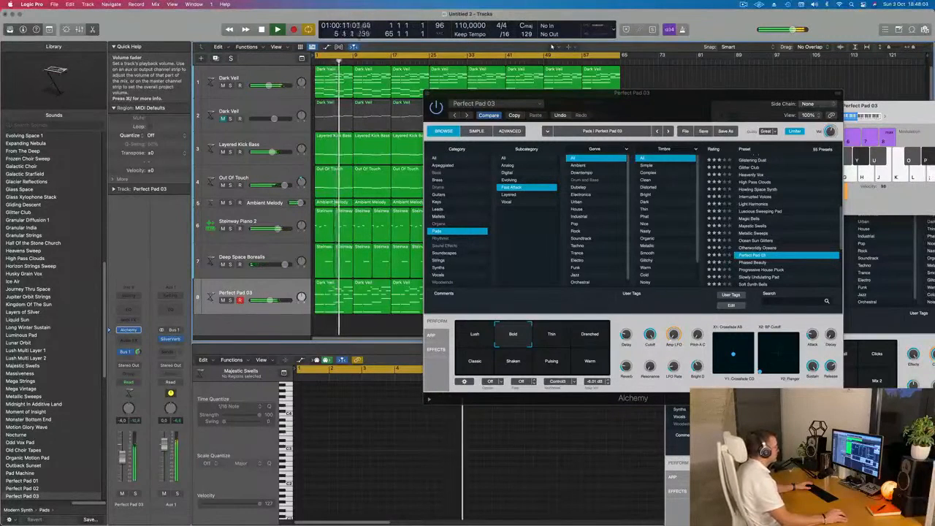
Audition the Pulsing and Classic snapshots of Perfect Pad 03 and return to Bold.
{"action": "left_click", "coordinate": [550, 363]}
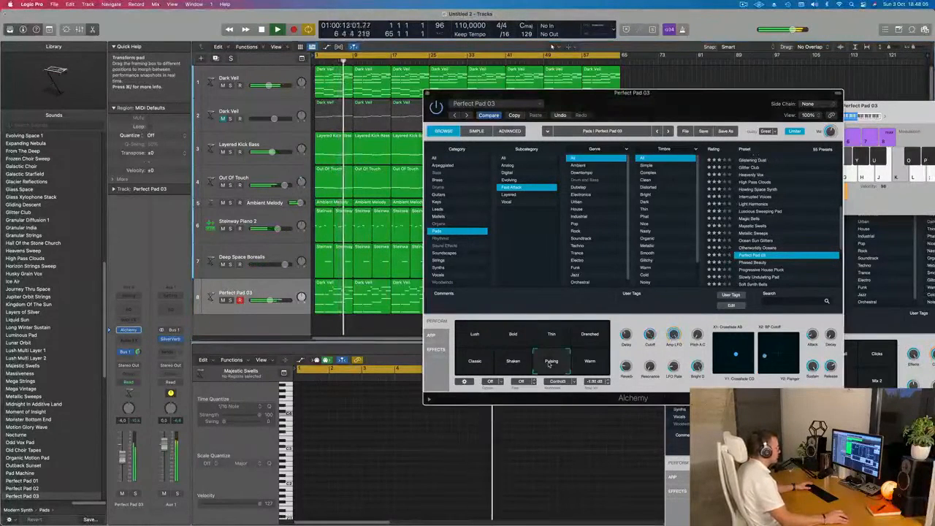
{"action": "left_click", "coordinate": [475, 363]}
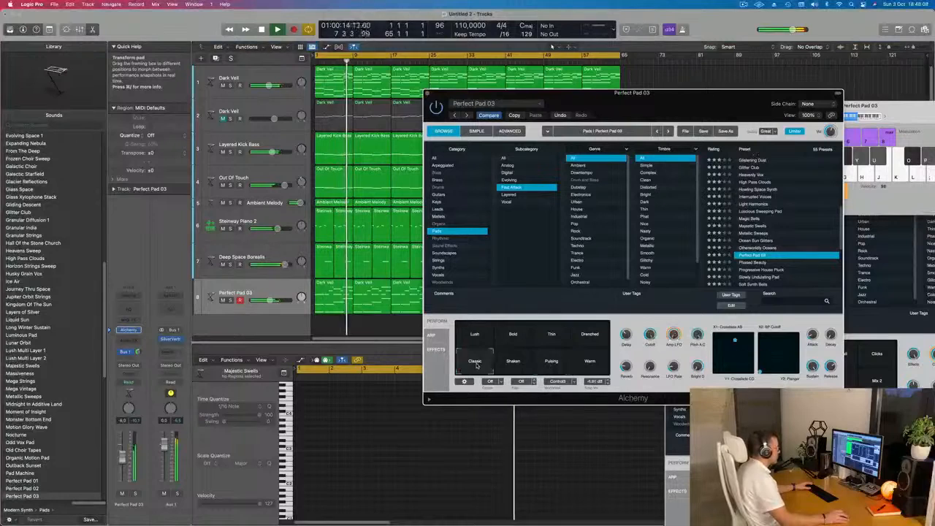
{"action": "left_click", "coordinate": [515, 342]}
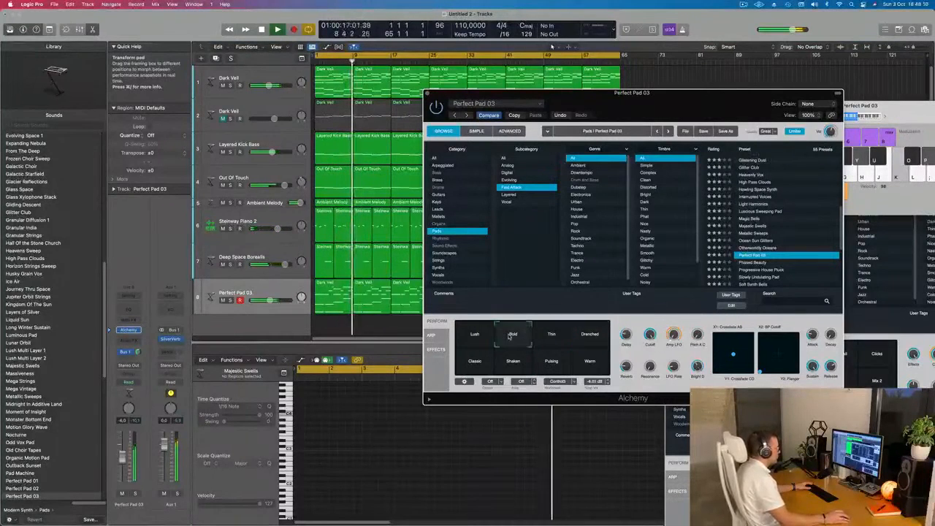
{"action": "left_click", "coordinate": [506, 337]}
Close the Perfect Pad 03, Deep Space Borealis and Out Of Touch instrument windows and park Musical Typing beyond the last regions.
{"action": "left_click_drag", "start_coordinate": [667, 102], "coordinate": [572, 232]}
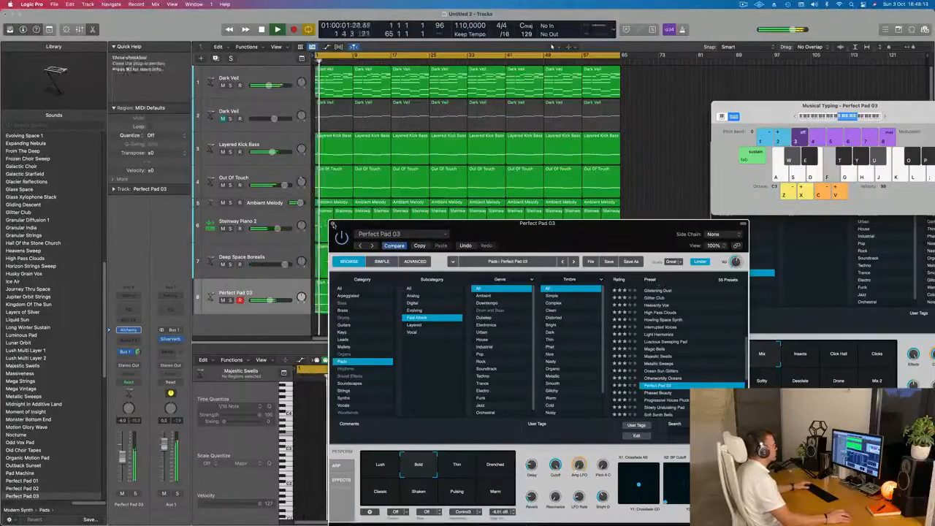
{"action": "left_click", "coordinate": [333, 224]}
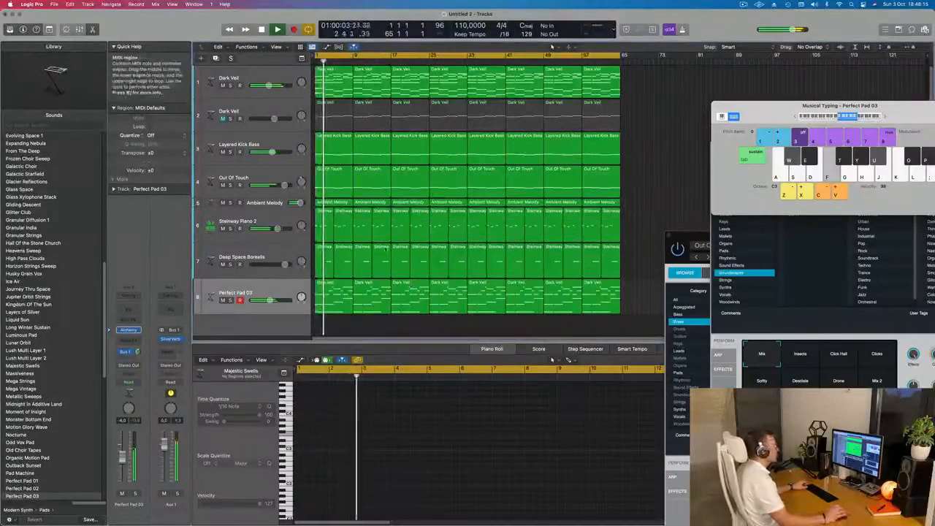
{"action": "left_click_drag", "start_coordinate": [765, 105], "coordinate": [477, 48]}
{"action": "left_click_drag", "start_coordinate": [713, 113], "coordinate": [504, 130]}
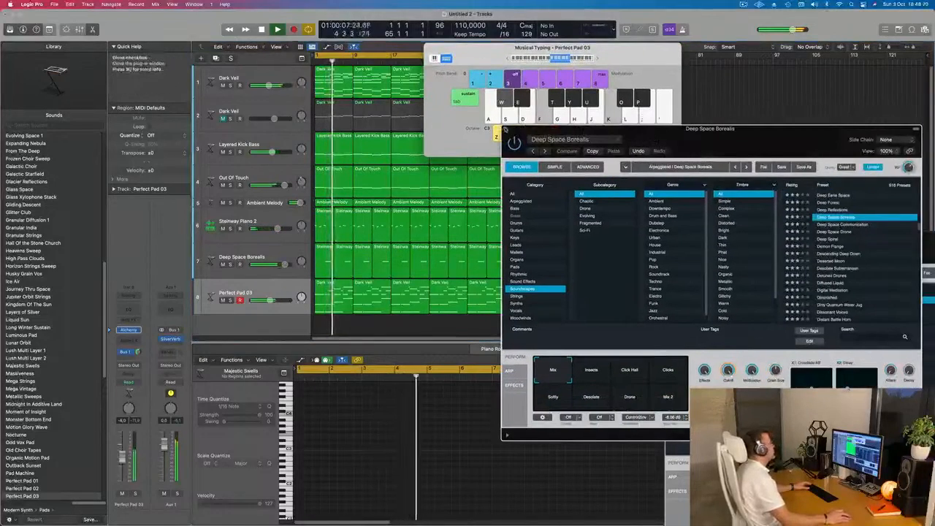
{"action": "left_click", "coordinate": [504, 129]}
{"action": "left_click_drag", "start_coordinate": [724, 235], "coordinate": [546, 162]}
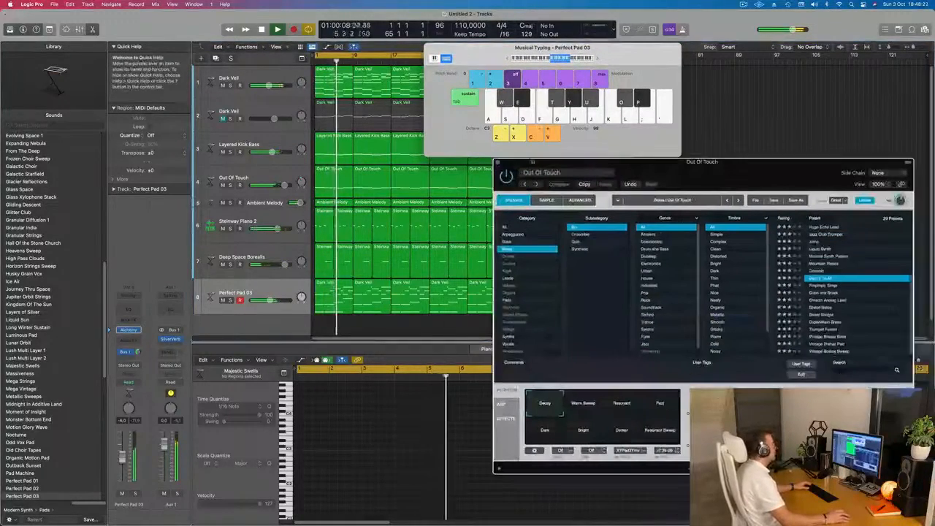
{"action": "left_click", "coordinate": [498, 162]}
{"action": "left_click_drag", "start_coordinate": [511, 48], "coordinate": [733, 83]}
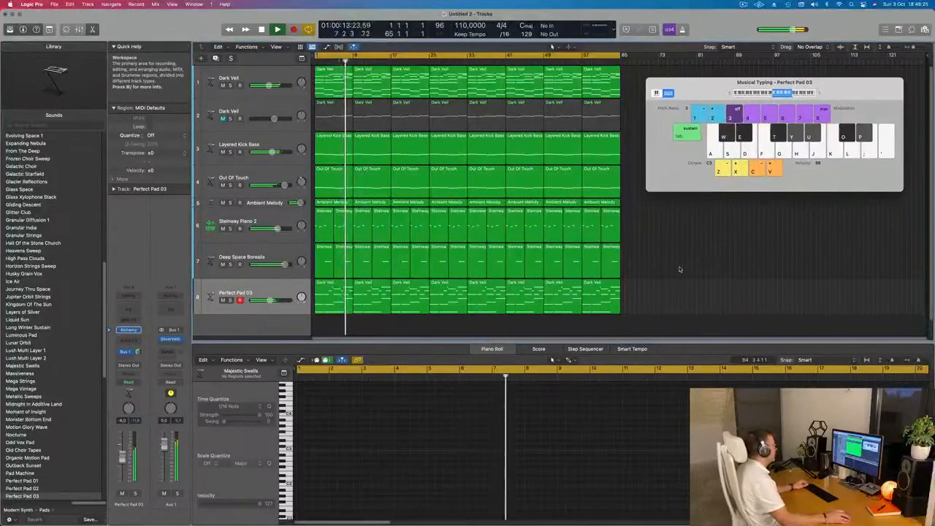
Set the Deep Space Borealis track's volume to about -1.2 dB and move the Musical Typing window further from the regions.
{"action": "left_click", "coordinate": [276, 255]}
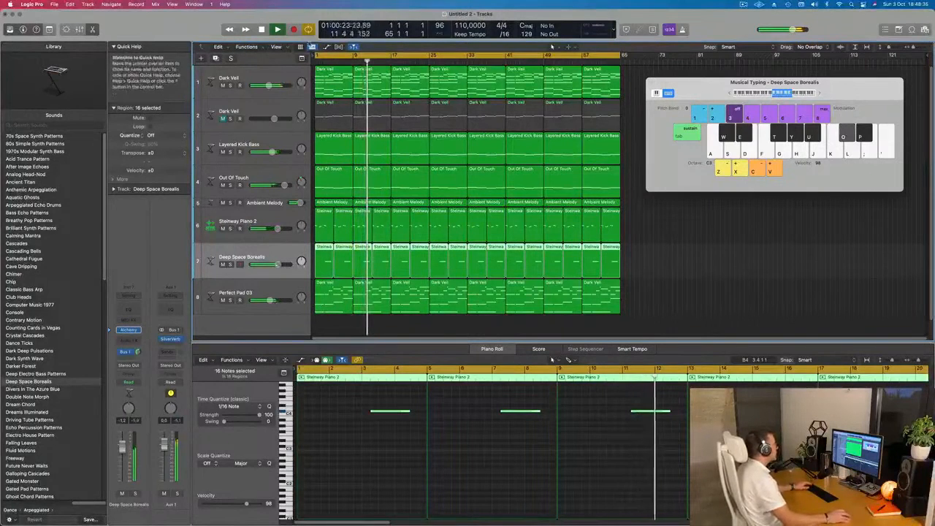
{"action": "left_click_drag", "start_coordinate": [746, 79], "coordinate": [801, 136]}
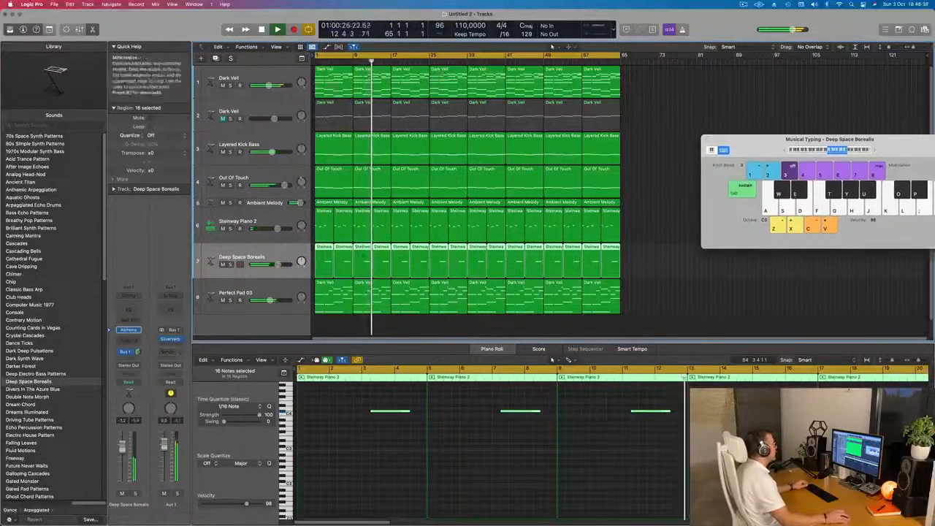
Show the secondary ruler in the arrangement and shorten the project end to about bar 67.
{"action": "left_click", "coordinate": [280, 49]}
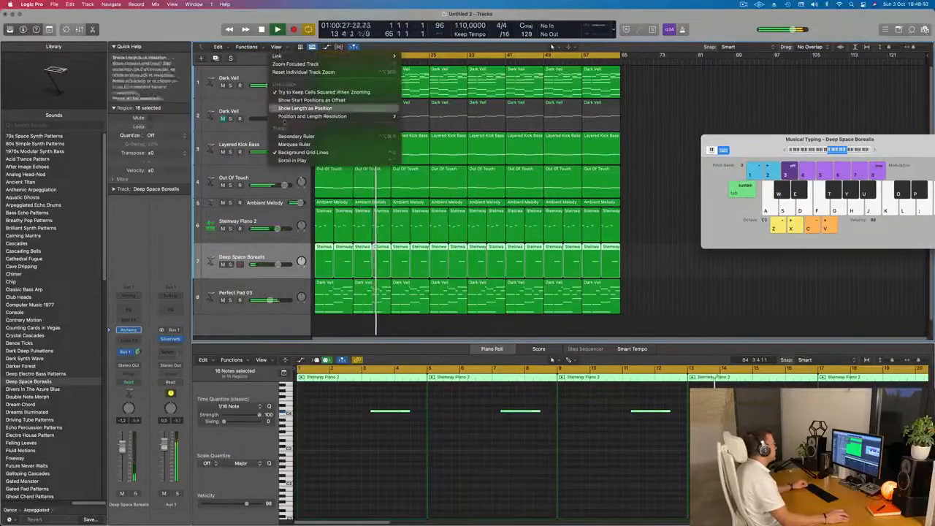
{"action": "left_click", "coordinate": [278, 136]}
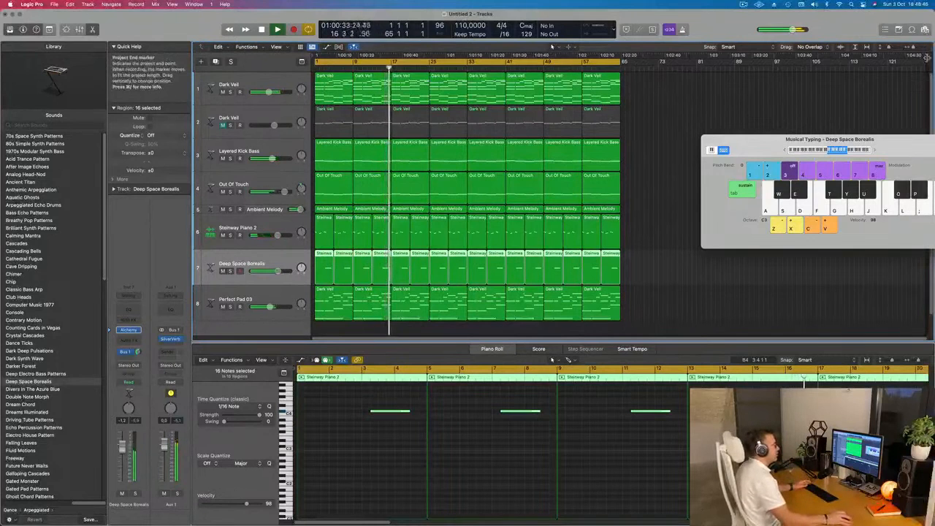
{"action": "left_click_drag", "start_coordinate": [713, 84], "coordinate": [625, 95]}
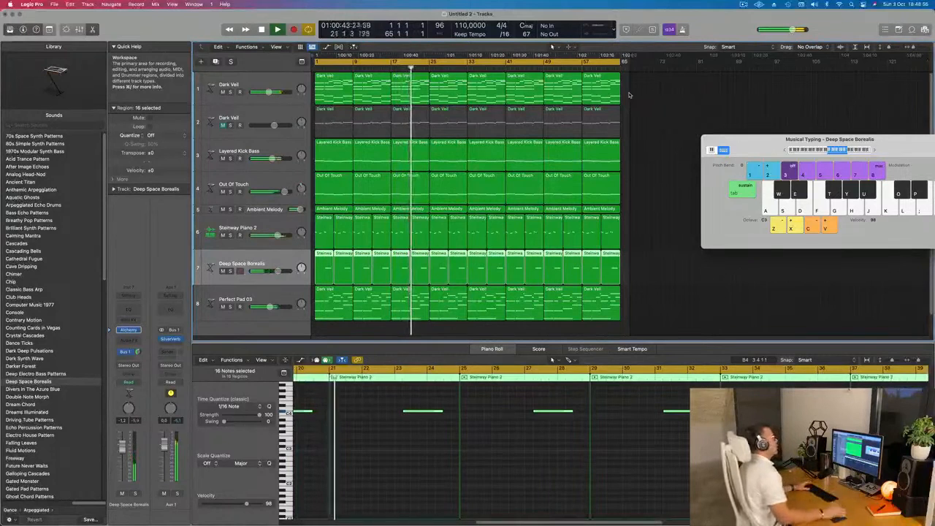
{"action": "left_click", "coordinate": [743, 4]}
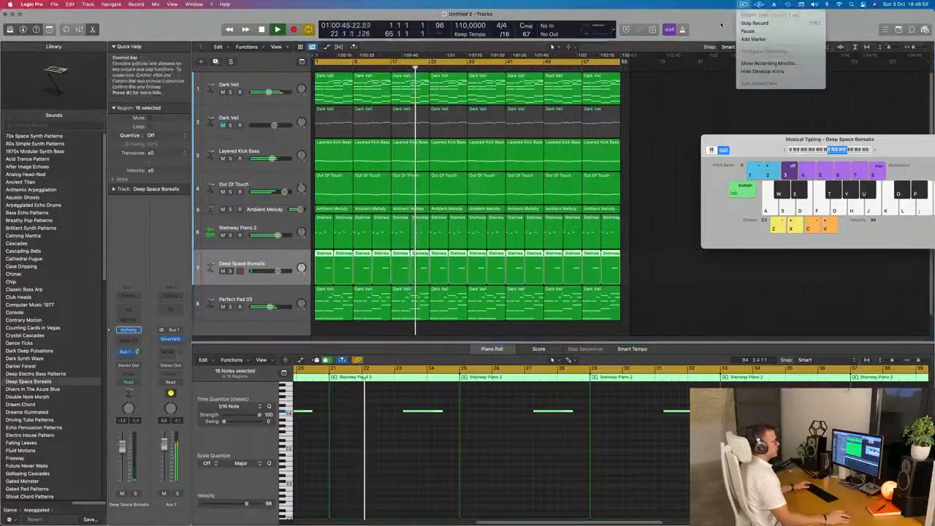
{"action": "left_click", "coordinate": [721, 25]}
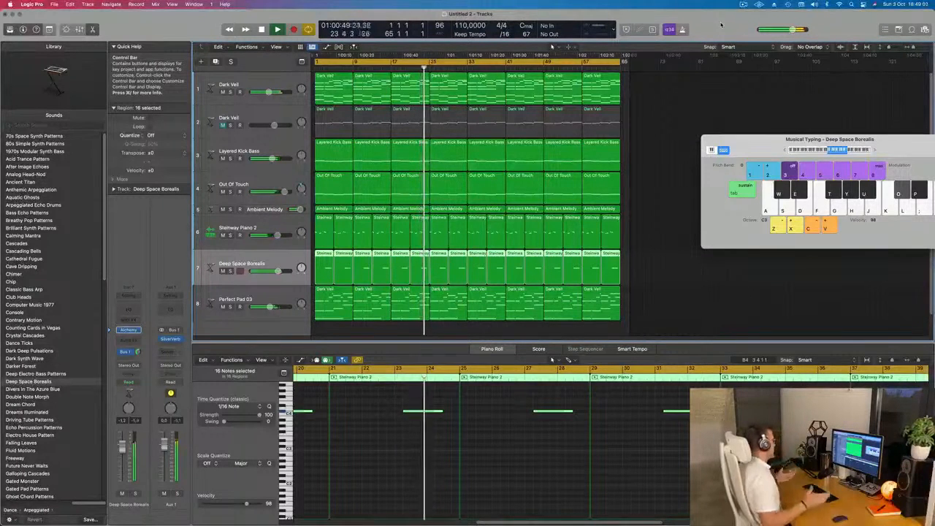
{"action": "key", "text": "z"}
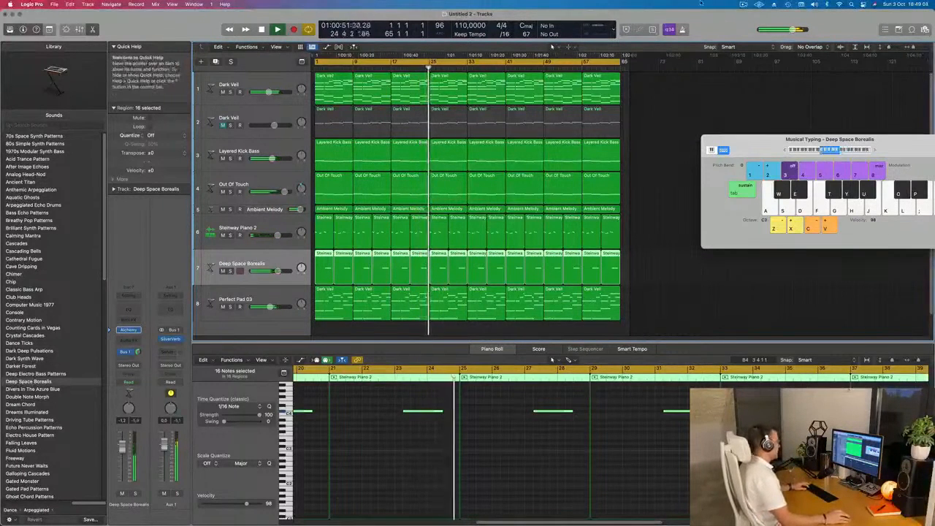
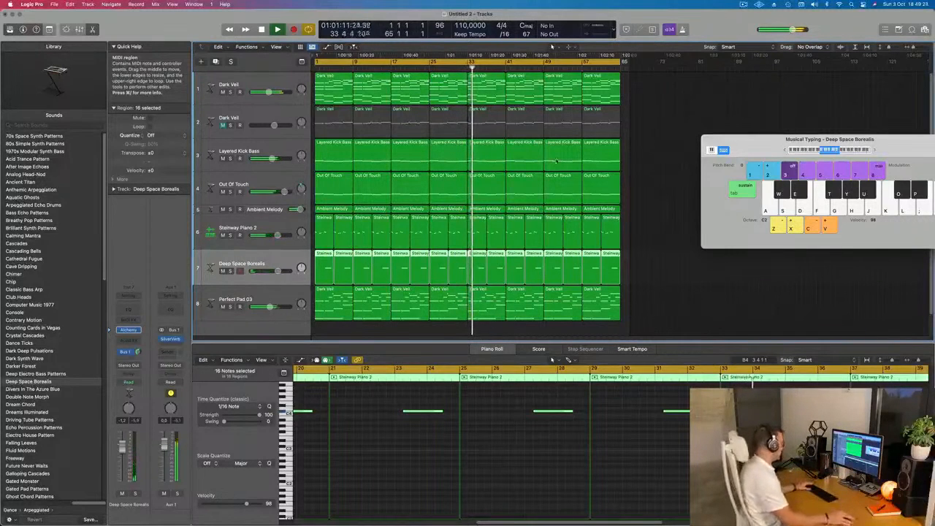
Play the track from the start and remove the Perfect Pad 03 regions before bar 17.
{"action": "key", "text": "Return"}
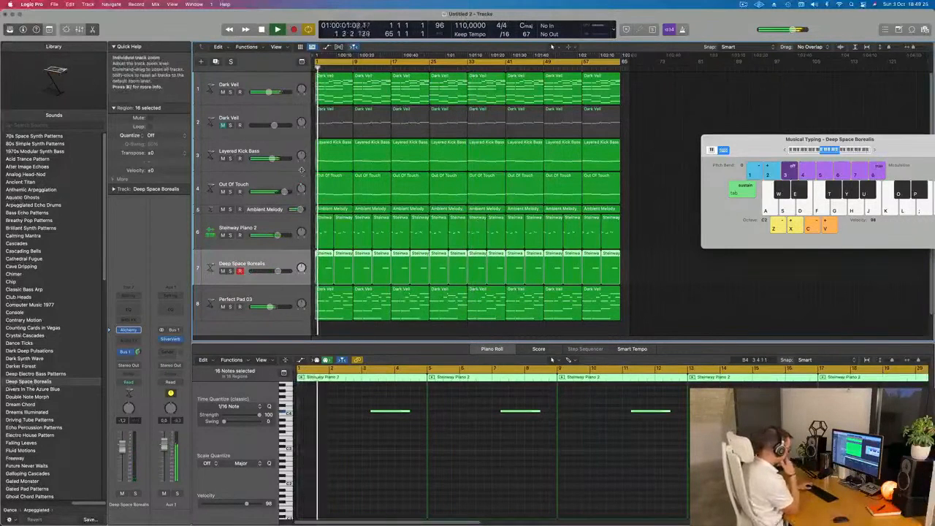
{"action": "key", "text": "space"}
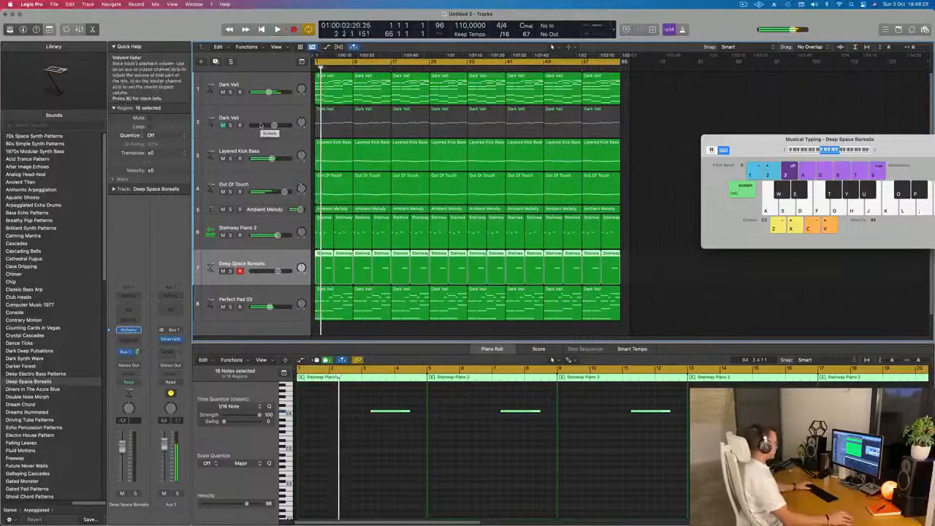
{"action": "key", "text": "Return"}
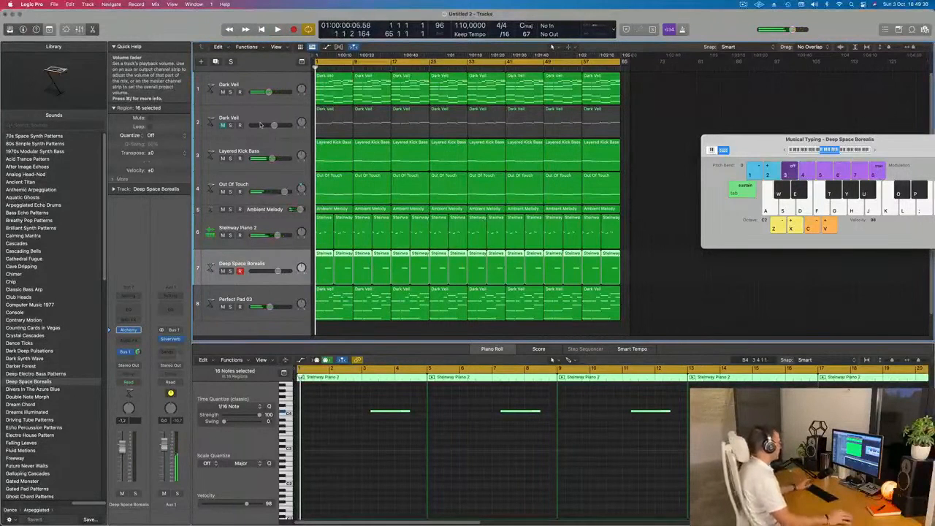
{"action": "key", "text": "space"}
{"action": "left_click", "coordinate": [345, 319]}
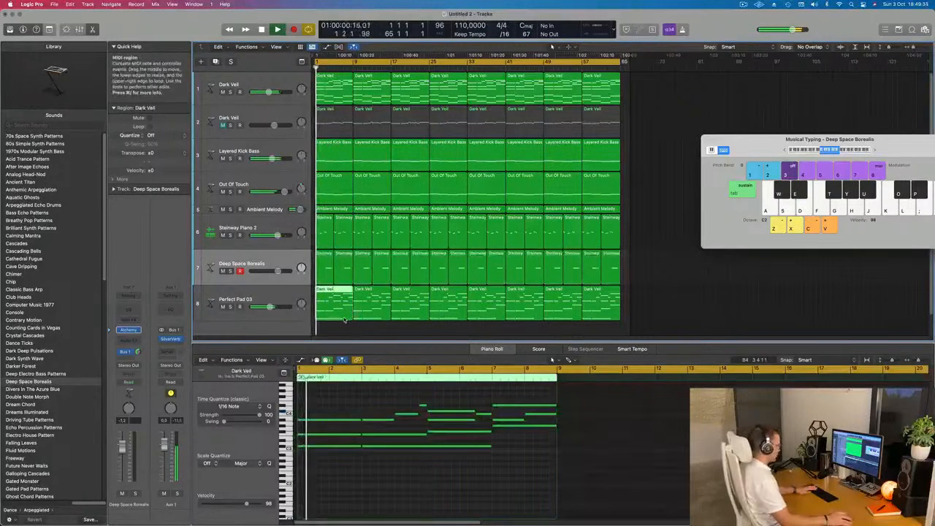
{"action": "key", "text": "Delete"}
Delete the opening eight-bar regions of the Out Of Touch and Layered Kick Bass tracks.
{"action": "key", "text": "space"}
{"action": "left_click", "coordinate": [329, 193]}
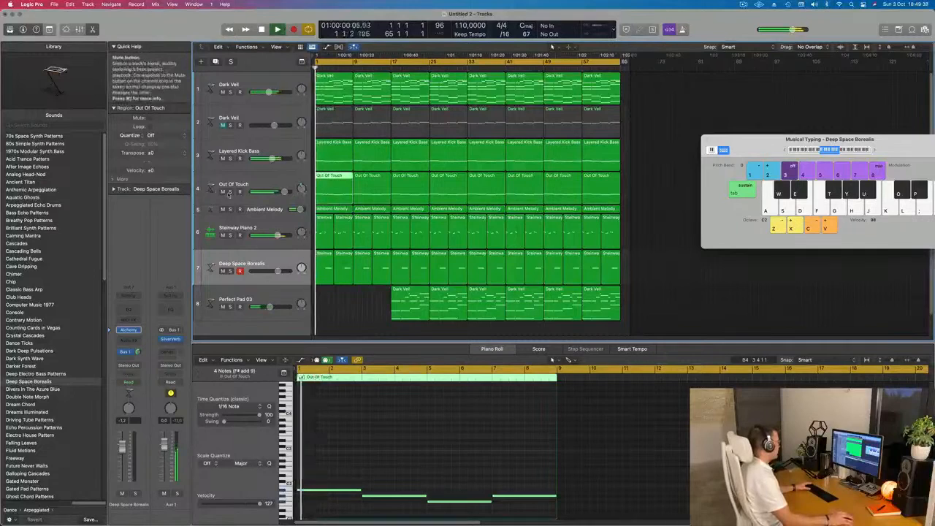
{"action": "key", "text": "space"}
{"action": "key", "text": "Delete"}
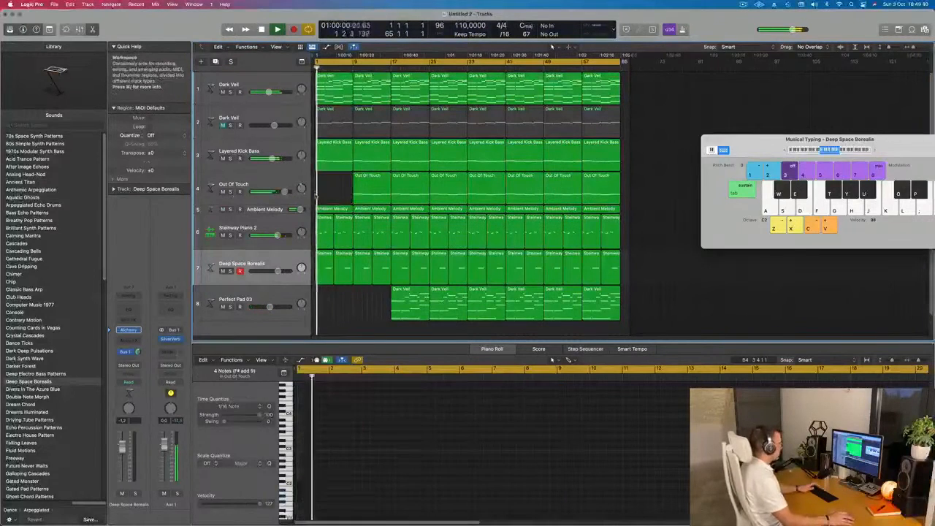
{"action": "key", "text": "Return"}
{"action": "left_click", "coordinate": [327, 161]}
{"action": "key", "text": "Delete"}
Check the Ambient Melody track with solo during playback and delete its first eight-bar region.
{"action": "key", "text": "space"}
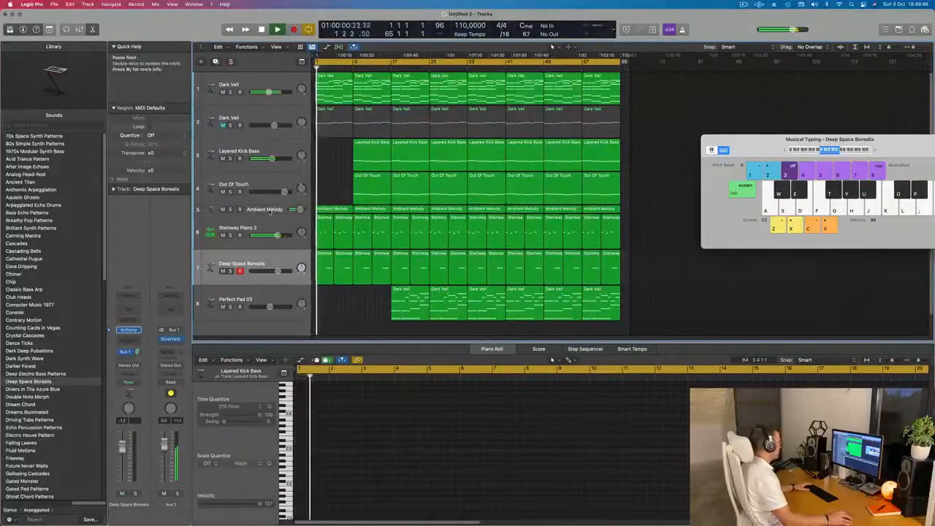
{"action": "left_click", "coordinate": [270, 211]}
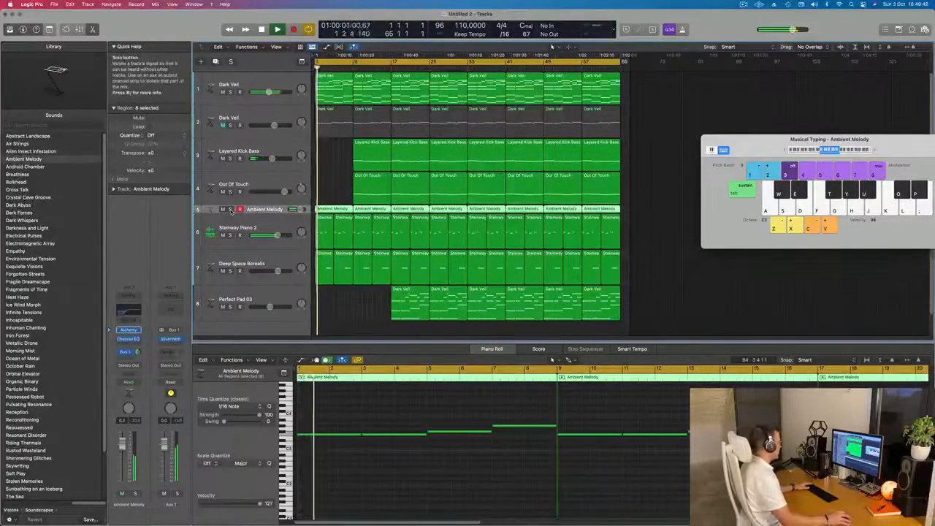
{"action": "left_click", "coordinate": [230, 210]}
{"action": "left_click", "coordinate": [230, 209]}
{"action": "left_click", "coordinate": [333, 208]}
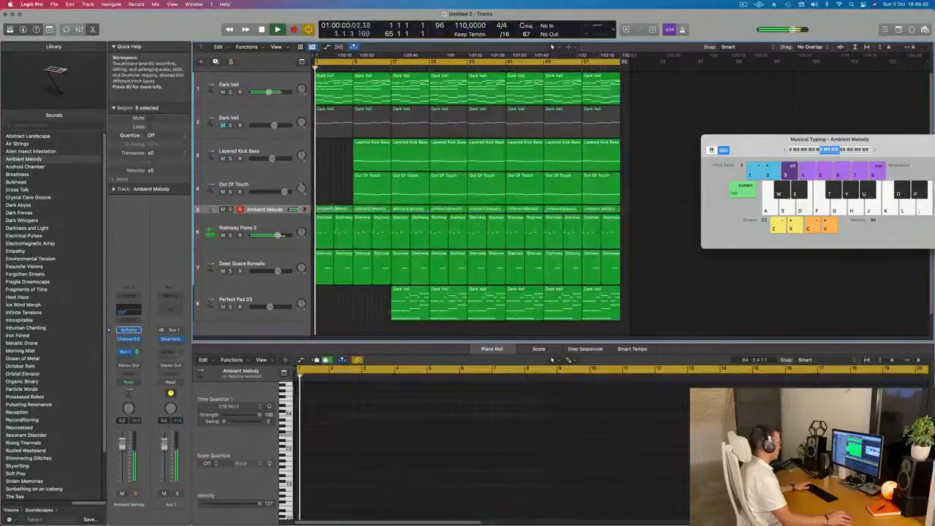
{"action": "key", "text": "Delete"}
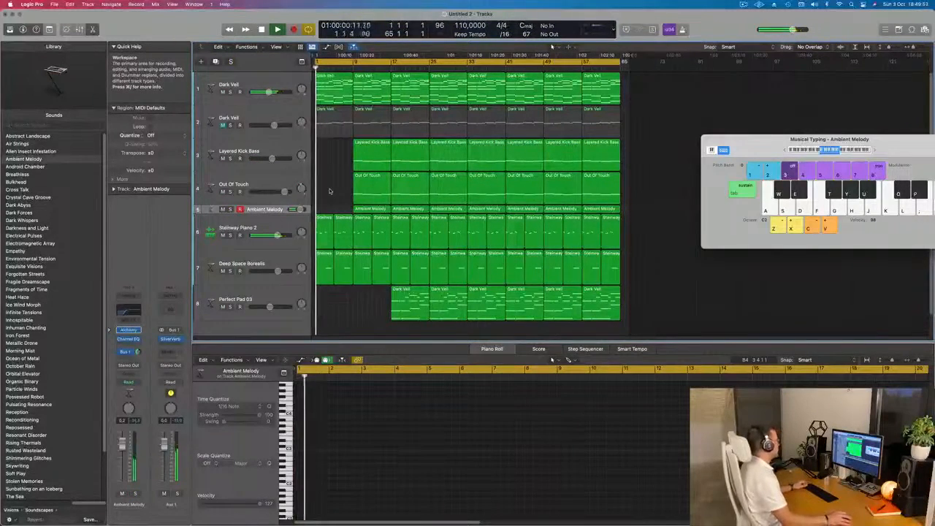
Enlarge the timeline, select the first Dark Veil track and audition the thinned-out opening bars from the start.
{"action": "key", "text": "super+Right"}
{"action": "key", "text": "super+Right"}
{"action": "key", "text": "super+Right"}
{"action": "key", "text": "super+Left"}
{"action": "left_click", "coordinate": [284, 83]}
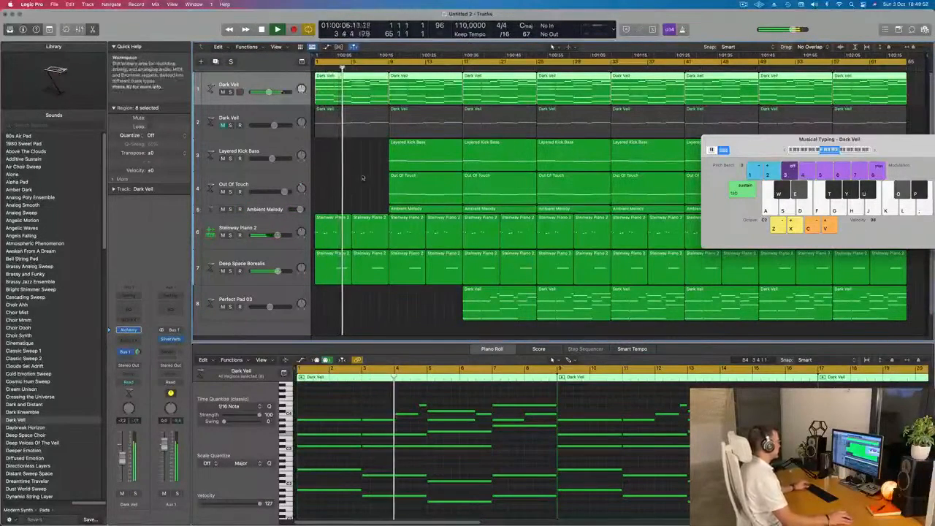
{"action": "key", "text": "Return"}
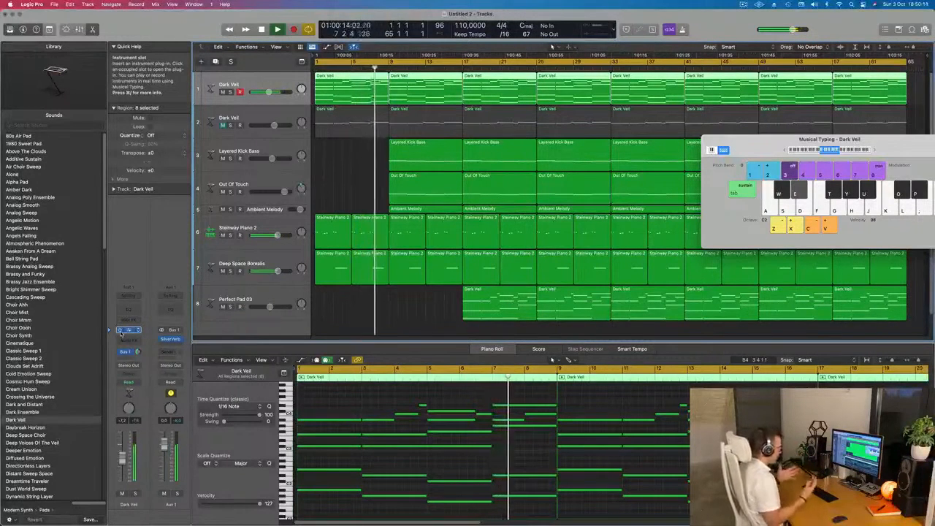
{"action": "key", "text": "Return"}
{"action": "key", "text": "space"}
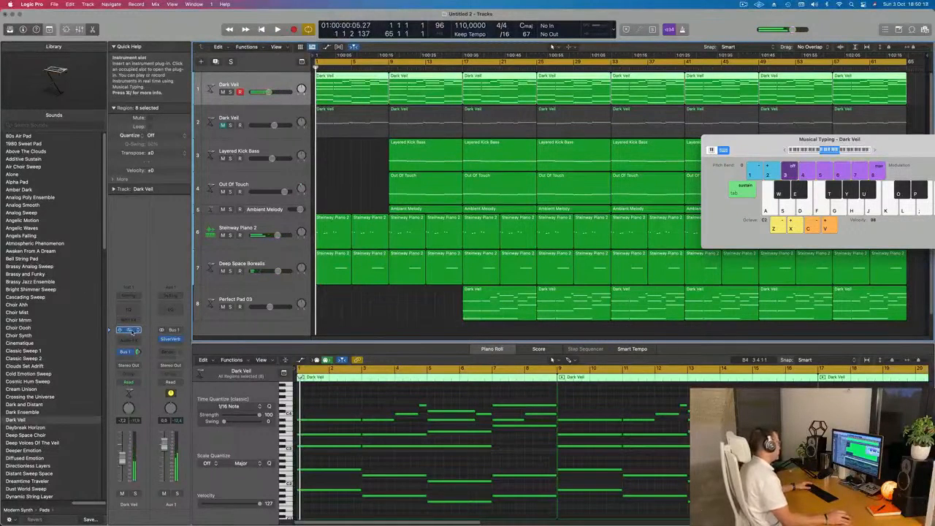
Open the first Dark Veil track's Alchemy instrument and set the track's automation mode to Touch during playback.
{"action": "left_click", "coordinate": [128, 330]}
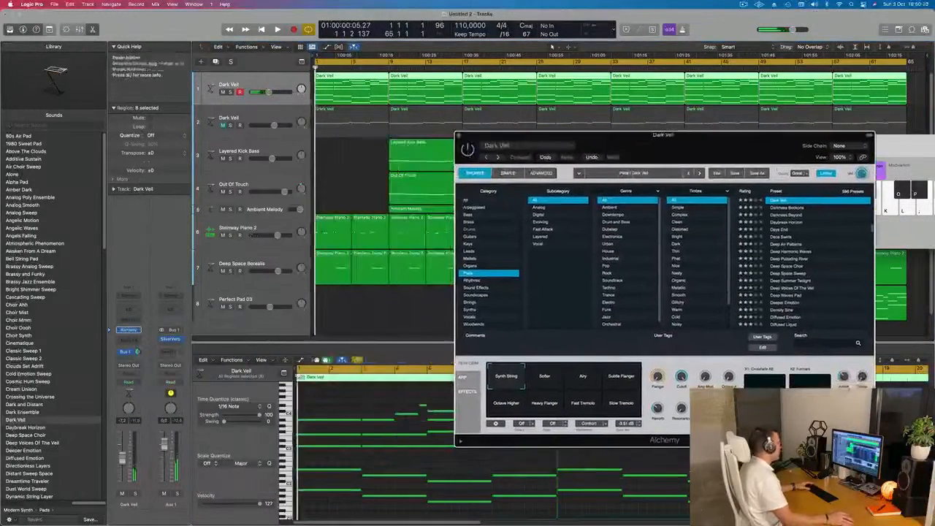
{"action": "key", "text": "space"}
{"action": "left_click", "coordinate": [129, 381]}
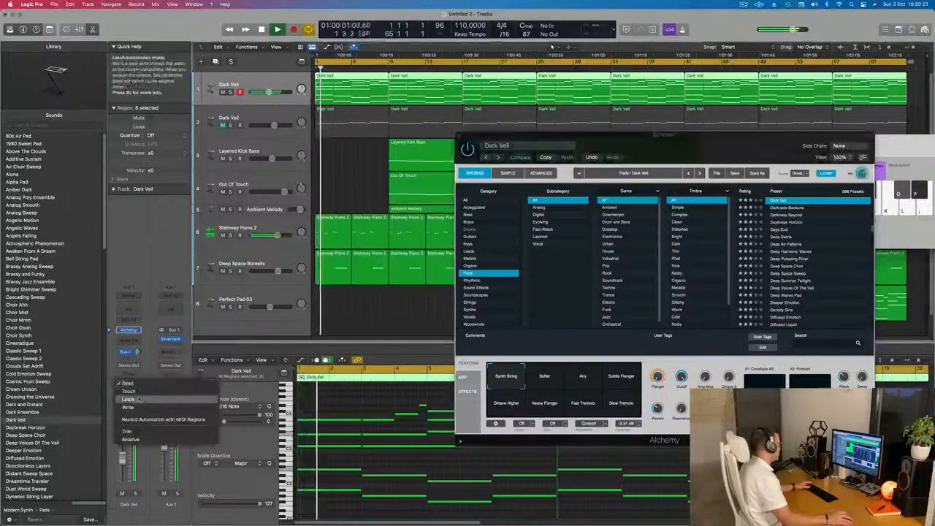
{"action": "left_click", "coordinate": [128, 391]}
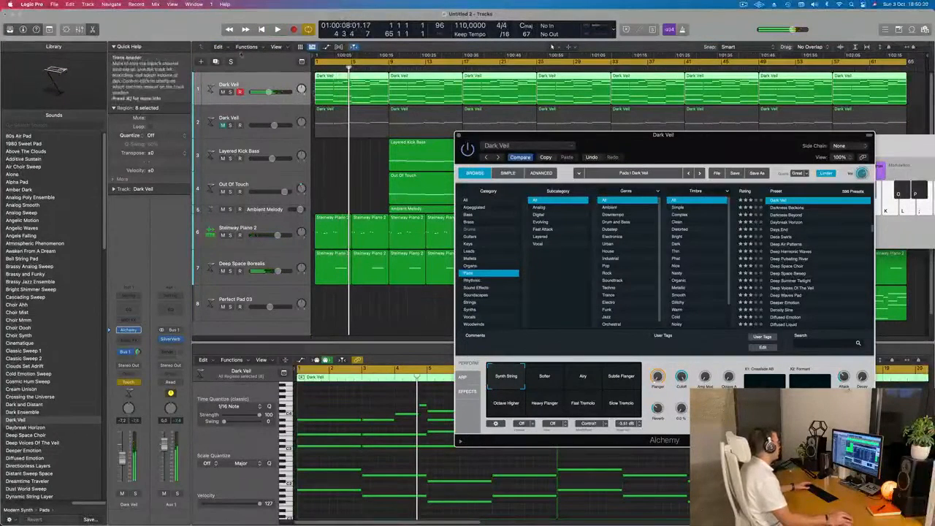
Show the toolbar and increase the height of the first Dark Veil track.
{"action": "left_click_drag", "start_coordinate": [202, 38], "coordinate": [204, 38]}
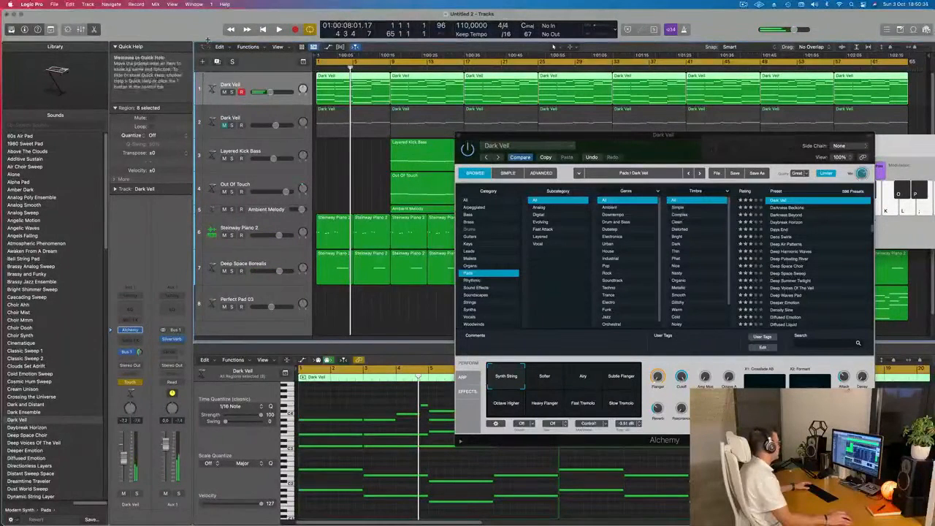
{"action": "left_click_drag", "start_coordinate": [207, 40], "coordinate": [205, 118]}
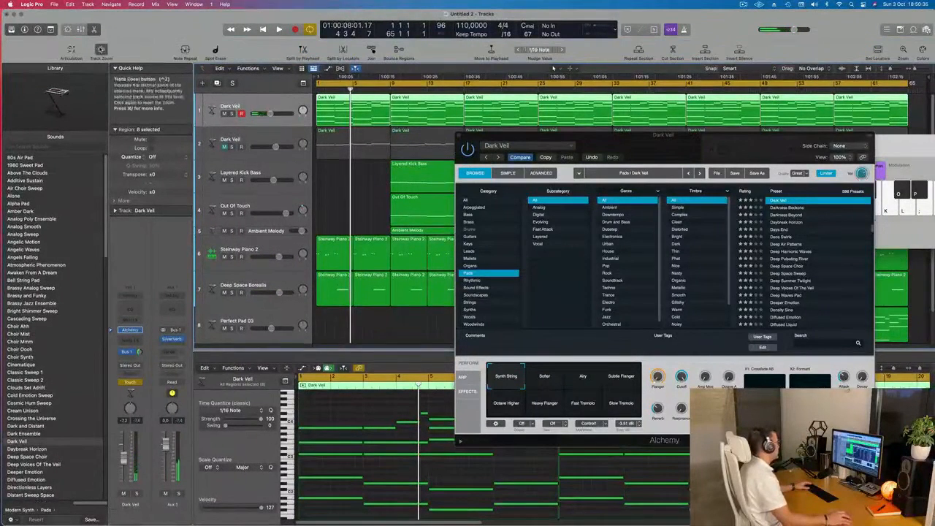
{"action": "key", "text": "Return"}
{"action": "left_click_drag", "start_coordinate": [260, 126], "coordinate": [261, 173]}
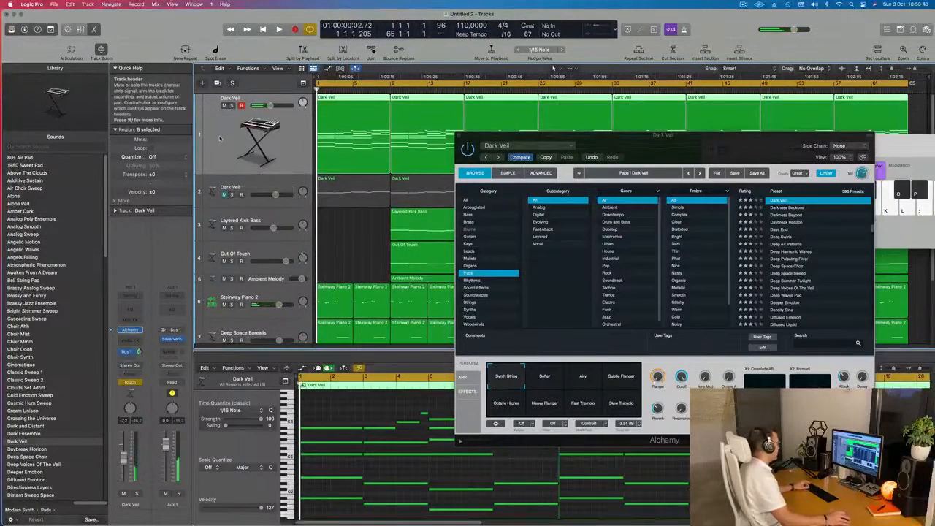
Hide Musical Typing and display the first Dark Veil track's Alchemy Cutoff automation, with the automation mode set to Read.
{"action": "key", "text": "super+k"}
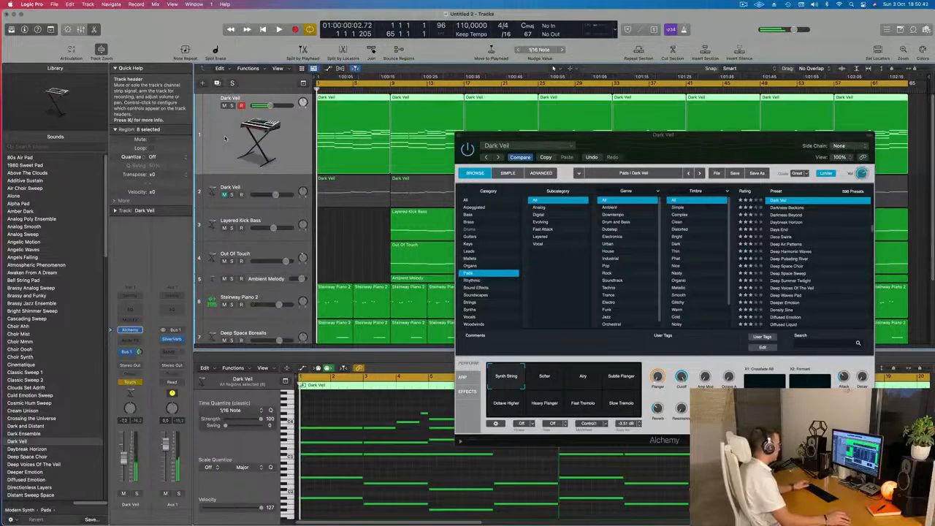
{"action": "key", "text": "a"}
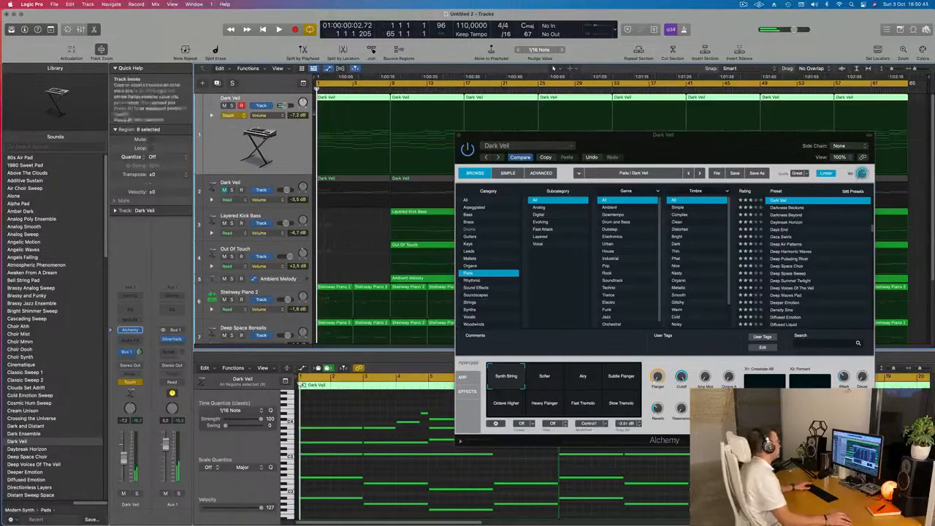
{"action": "left_click", "coordinate": [267, 115]}
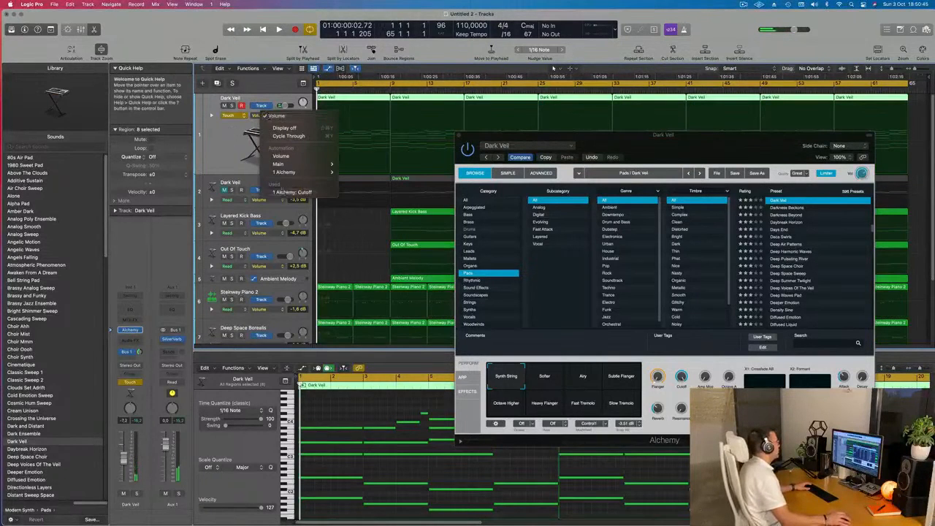
{"action": "left_click", "coordinate": [286, 192]}
{"action": "left_click", "coordinate": [234, 115]}
{"action": "left_click", "coordinate": [245, 108]}
Draw a Cutoff automation ramp from about 22% at bar 1 to 62.1% at bar 9, and close the Alchemy window.
{"action": "left_click_drag", "start_coordinate": [350, 105], "coordinate": [316, 154]}
{"action": "key", "text": "space"}
{"action": "left_click_drag", "start_coordinate": [391, 161], "coordinate": [390, 129]}
{"action": "left_click_drag", "start_coordinate": [577, 133], "coordinate": [462, 143]}
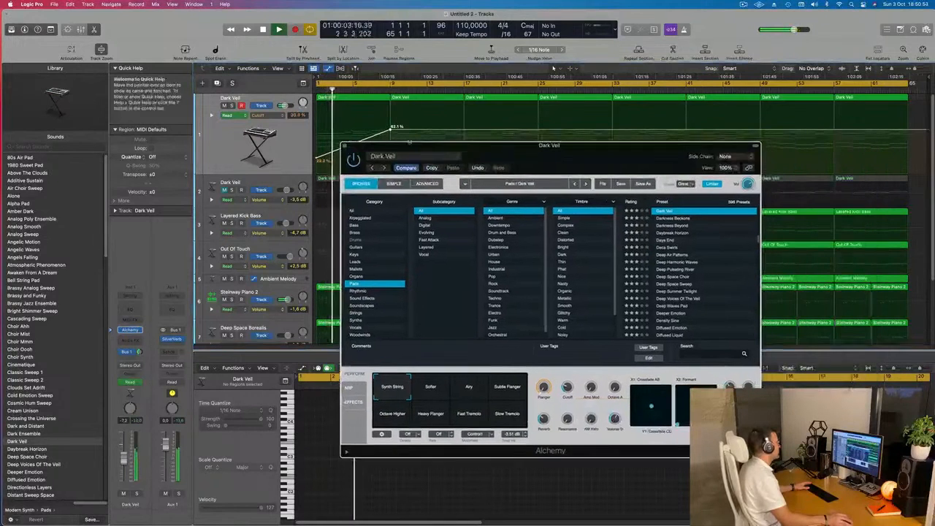
{"action": "left_click", "coordinate": [345, 147]}
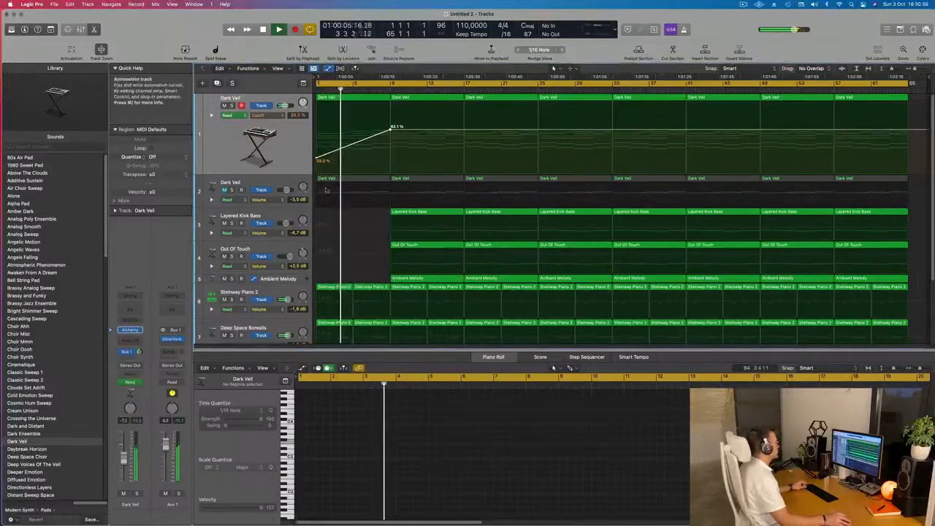
Select the Steinway Piano 2 track and audition its part with the intro from the project start.
{"action": "scroll", "coordinate": [351, 217], "scroll_direction": "down", "scroll_amount": 3}
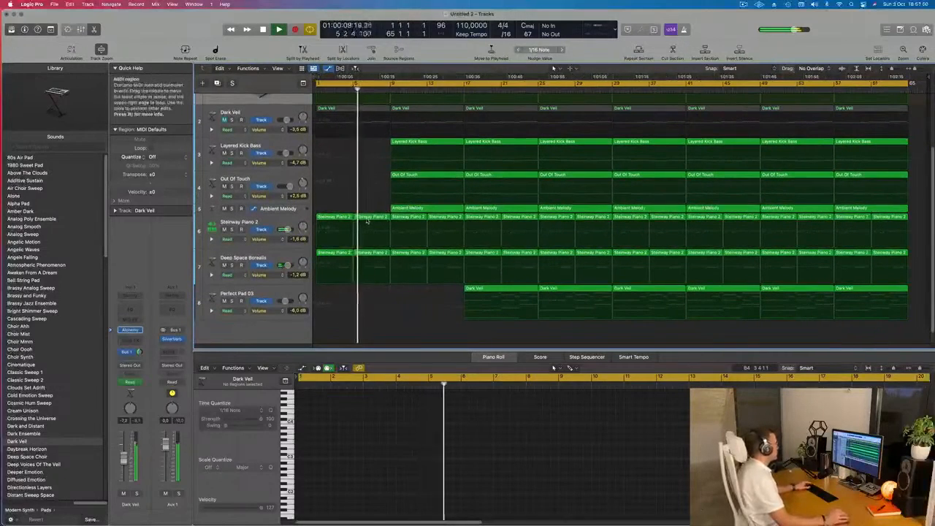
{"action": "scroll", "coordinate": [367, 223], "scroll_direction": "up", "scroll_amount": 3}
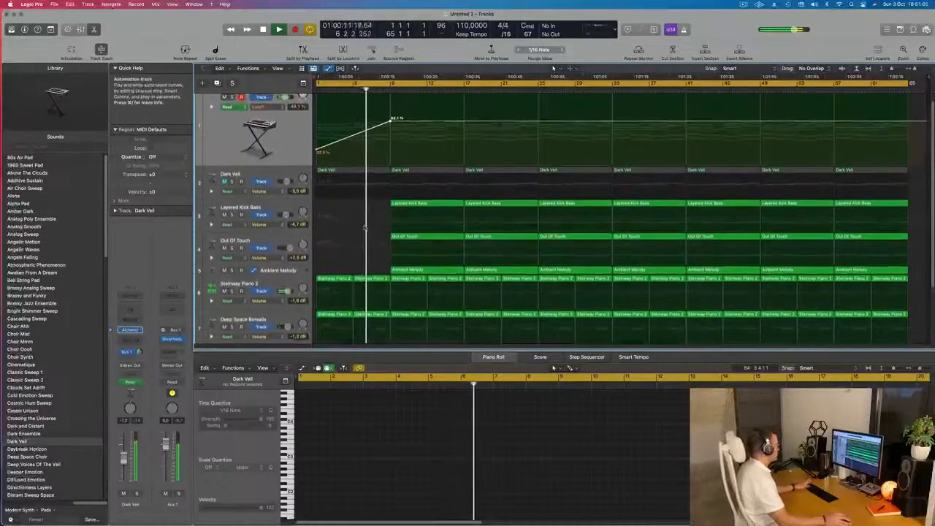
{"action": "left_click", "coordinate": [267, 278]}
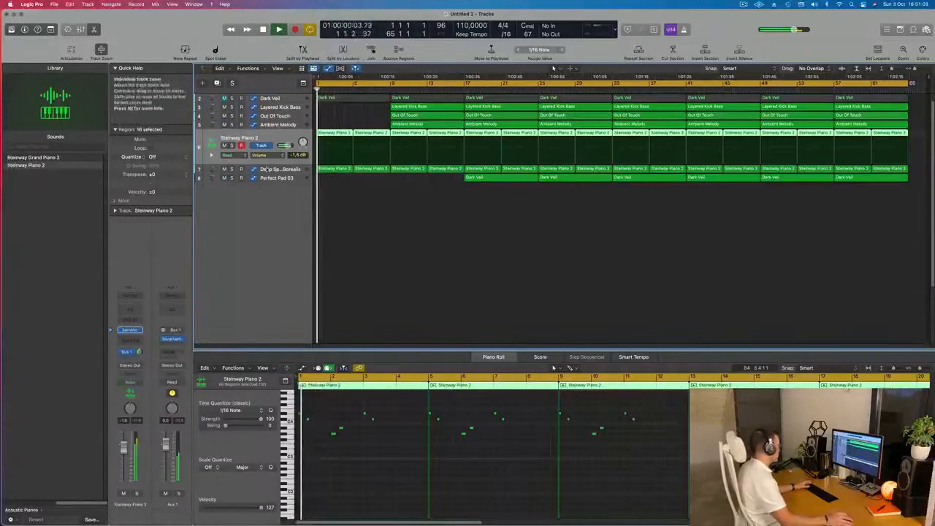
{"action": "key", "text": "Return"}
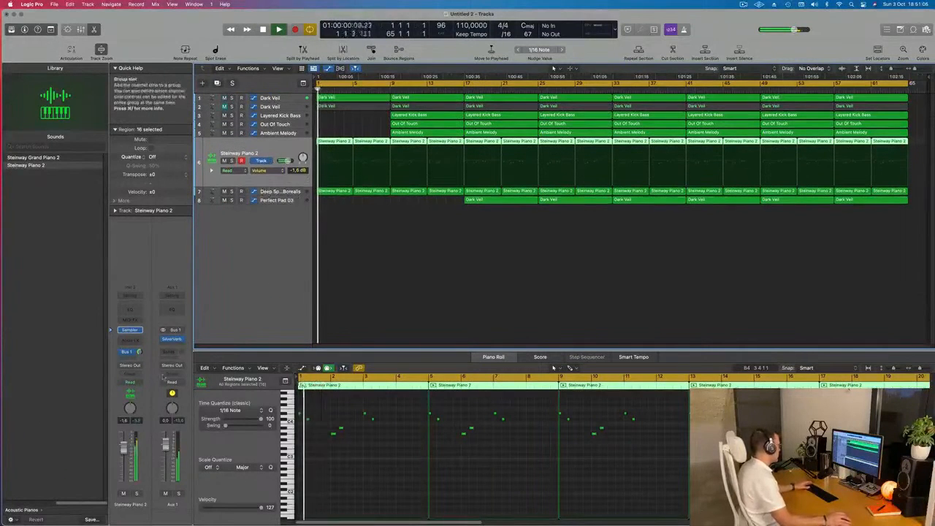
{"action": "key", "text": "space"}
{"action": "key", "text": "space"}
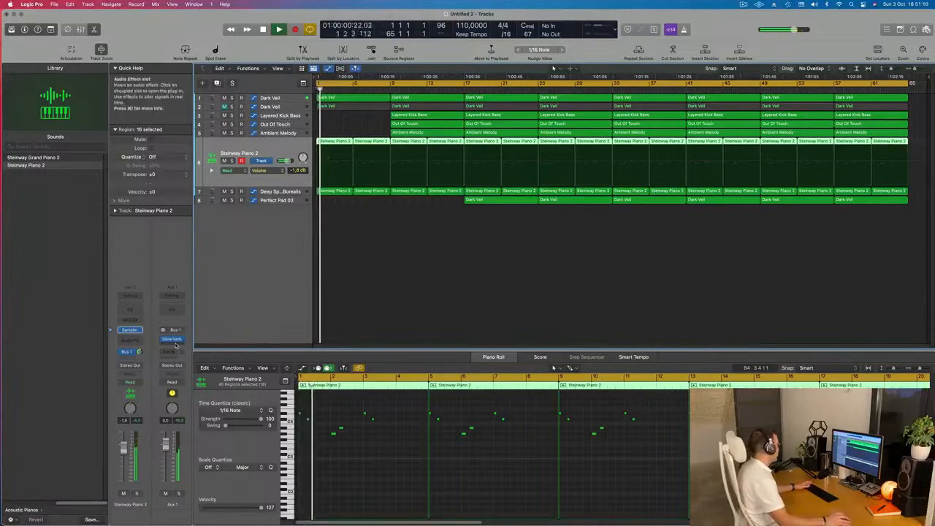
Insert a Modulation Delay after the SilverVerb on Aux 1, reposition its window and audition it from the start.
{"action": "left_click", "coordinate": [173, 346]}
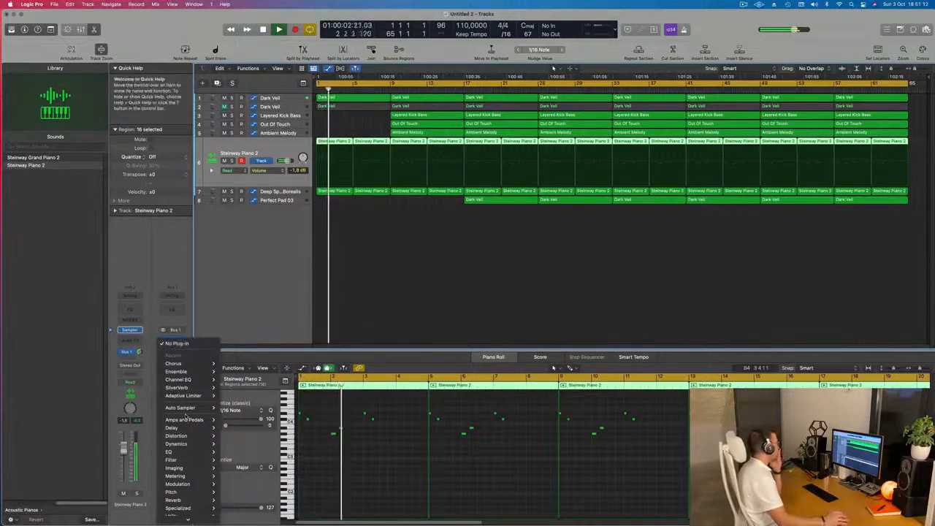
{"action": "mouse_move", "coordinate": [193, 379]}
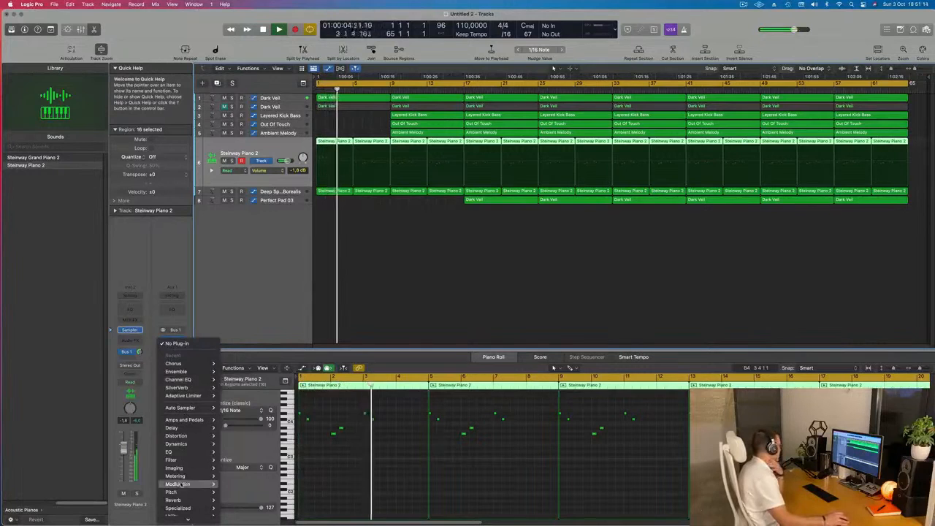
{"action": "mouse_move", "coordinate": [195, 444]}
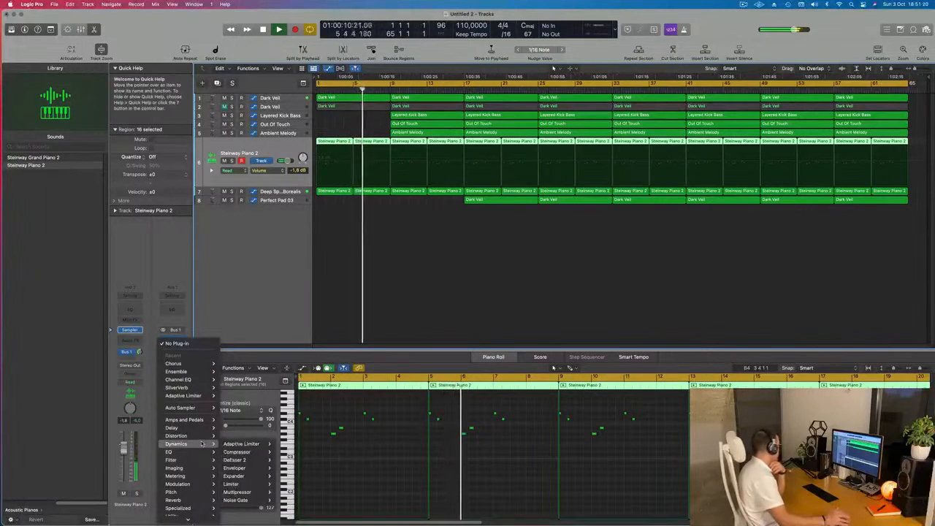
{"action": "mouse_move", "coordinate": [198, 485]}
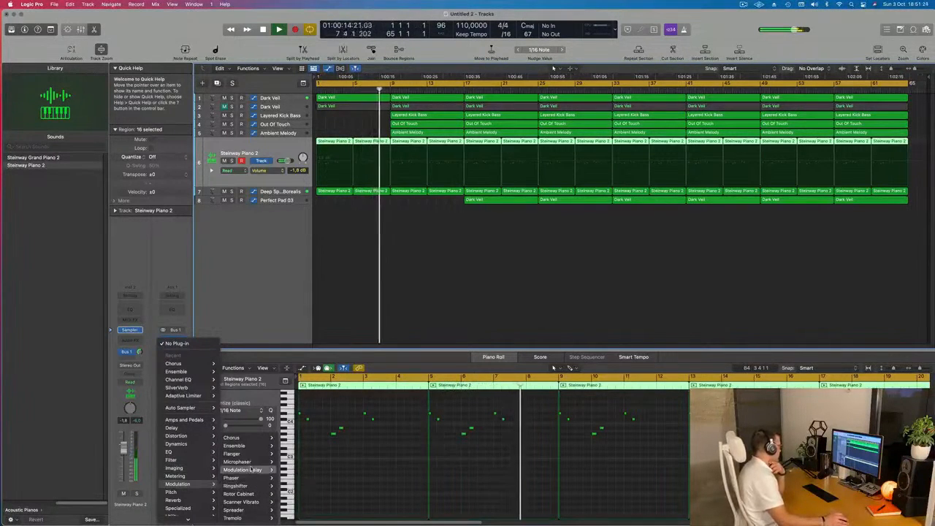
{"action": "left_click", "coordinate": [289, 470]}
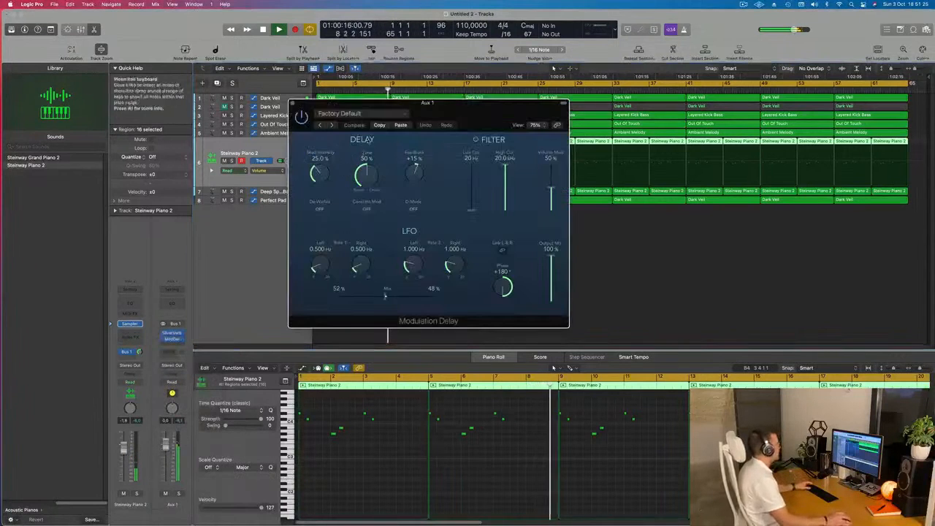
{"action": "key", "text": "space"}
{"action": "left_click_drag", "start_coordinate": [469, 107], "coordinate": [489, 167]}
{"action": "key", "text": "space"}
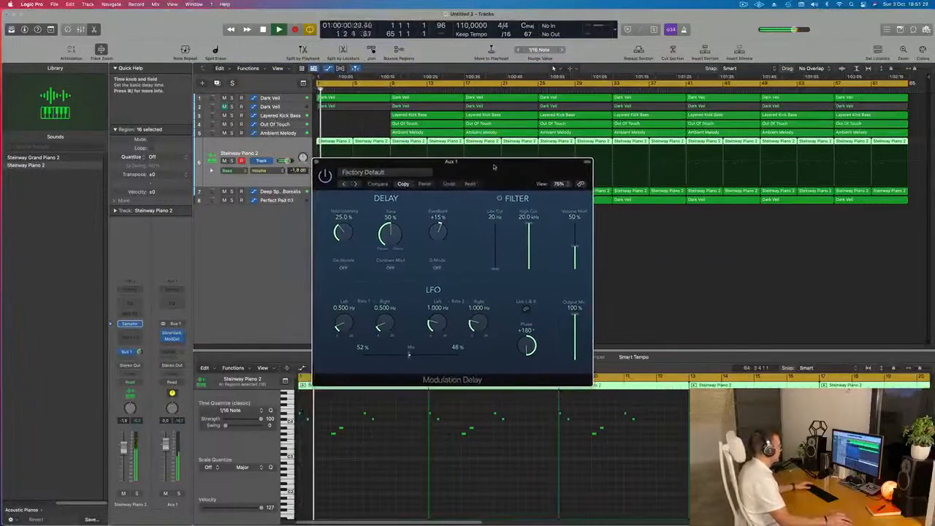
Audition successive Modulation Delay presets on Aux 1, including Big Chorus, Dimensional Flange Room and Dual-Phase.
{"action": "left_click", "coordinate": [354, 185]}
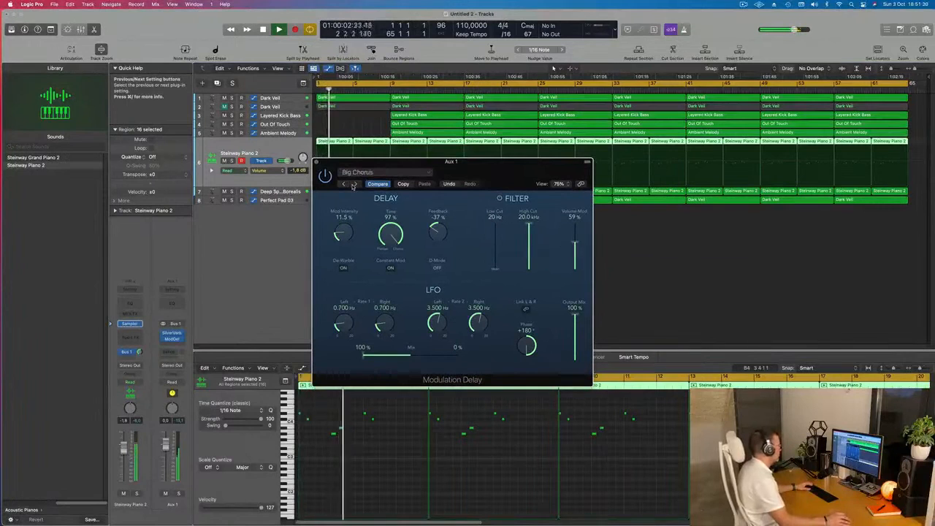
{"action": "left_click_drag", "start_coordinate": [509, 164], "coordinate": [535, 183]}
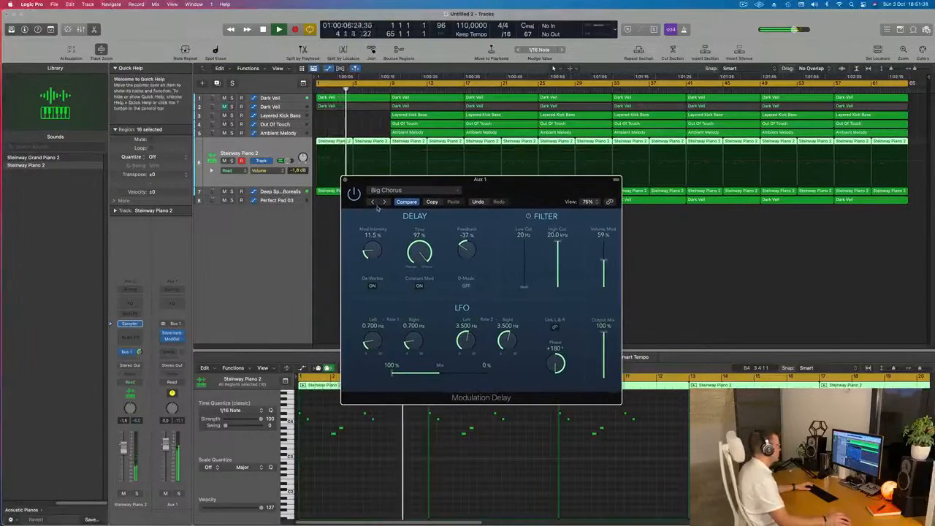
{"action": "left_click", "coordinate": [384, 202]}
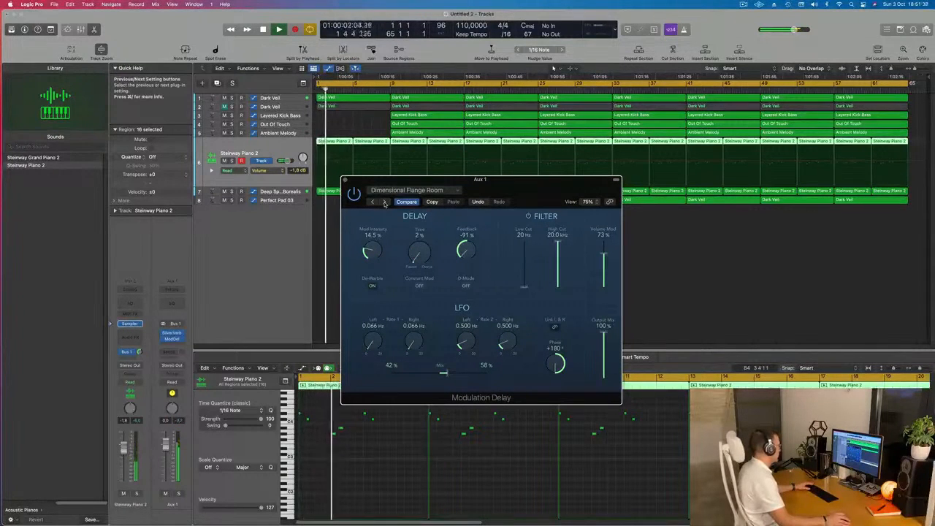
{"action": "left_click", "coordinate": [385, 203]}
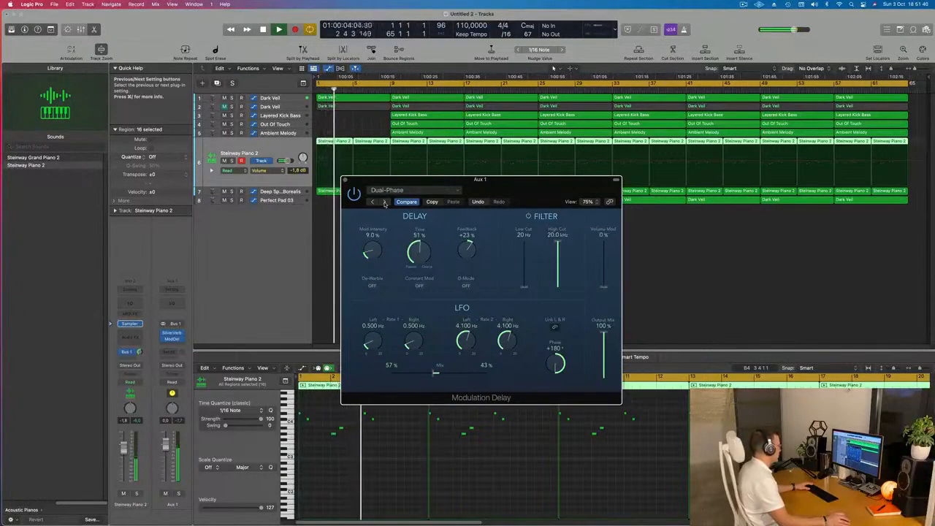
{"action": "left_click_drag", "start_coordinate": [523, 192], "coordinate": [547, 193]}
{"action": "left_click", "coordinate": [410, 203]}
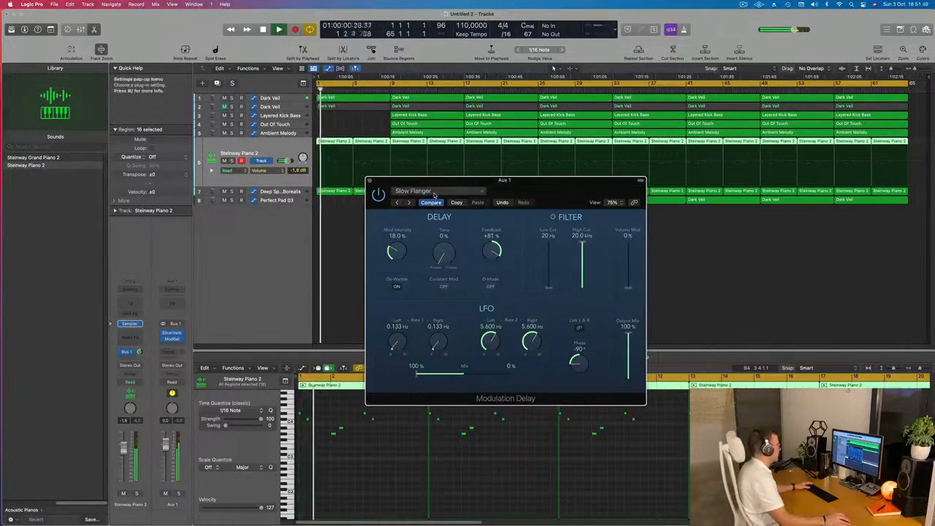
Load the Big Chorus preset in the Modulation Delay and reposition its window.
{"action": "left_click", "coordinate": [420, 191]}
{"action": "left_click", "coordinate": [411, 341]}
{"action": "left_click_drag", "start_coordinate": [563, 187], "coordinate": [634, 173]}
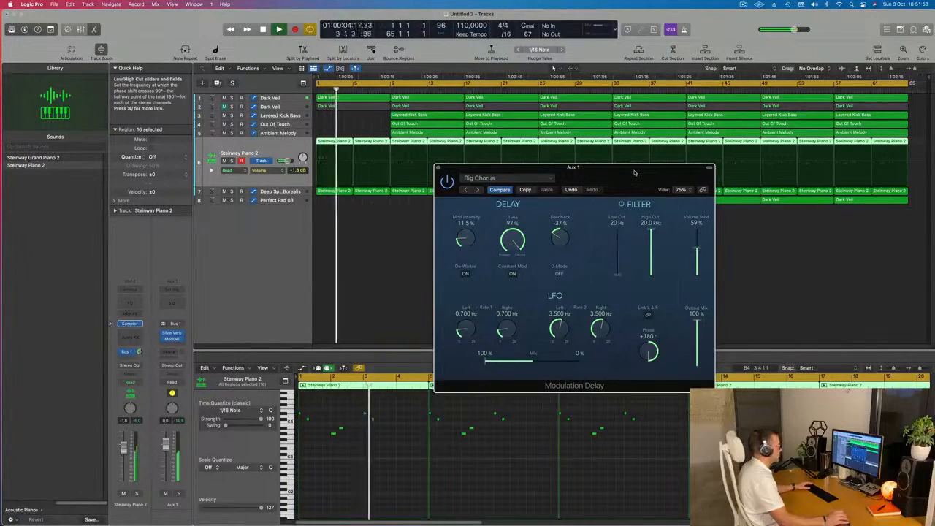
{"action": "left_click_drag", "start_coordinate": [633, 173], "coordinate": [575, 181]}
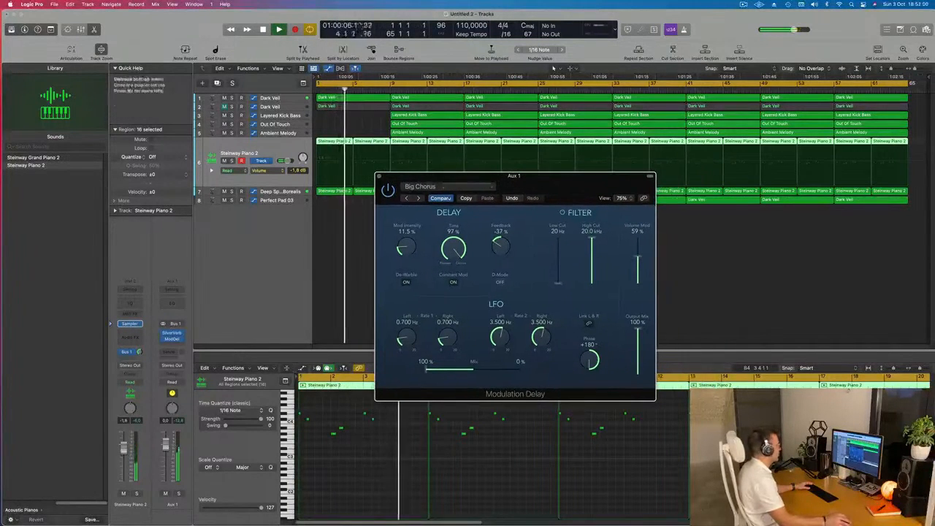
Close the Modulation Delay and lower the Aux 1 volume to -1.2 dB while playing from the project start.
{"action": "left_click", "coordinate": [379, 176]}
{"action": "key", "text": "Return"}
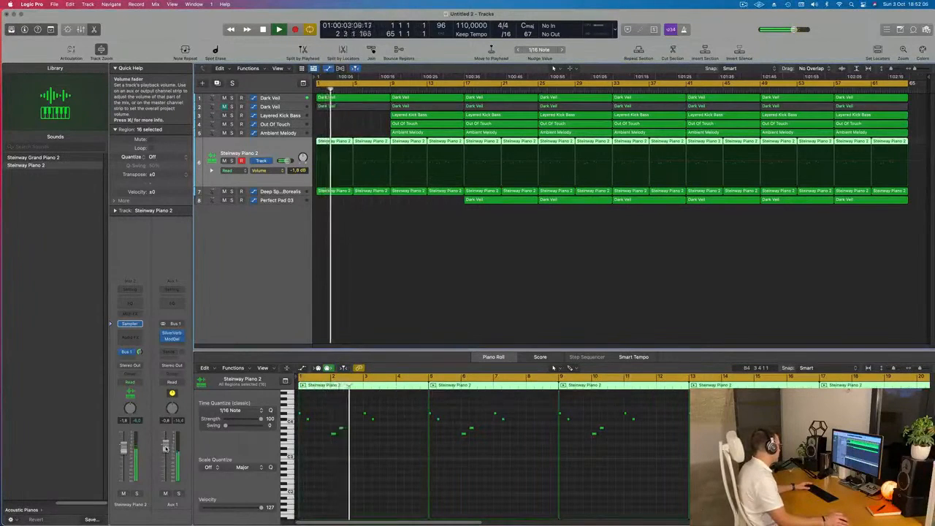
{"action": "key", "text": "Return"}
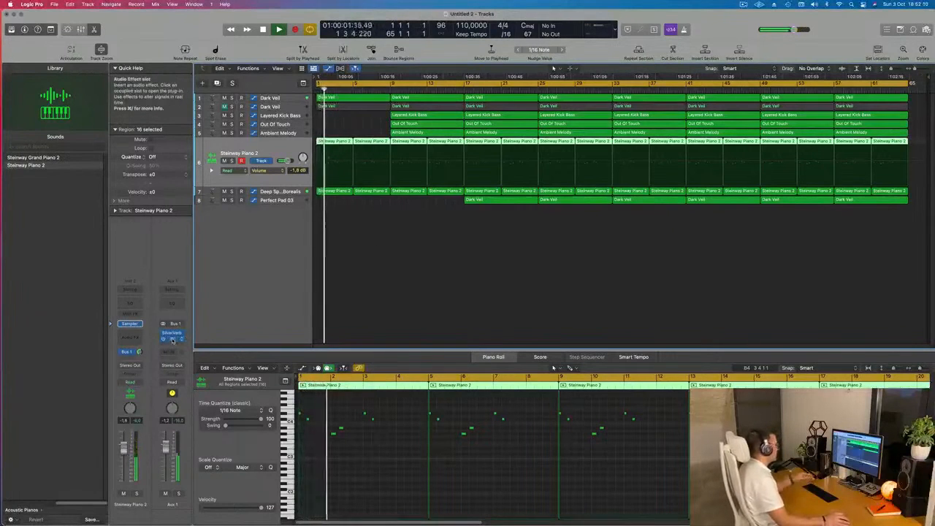
Reduce the Modulation Delay's Output Mix to 70%, lower the Aux 1 volume to -1.7 dB and close the plug-in window.
{"action": "left_click", "coordinate": [173, 339]}
{"action": "key", "text": "Return"}
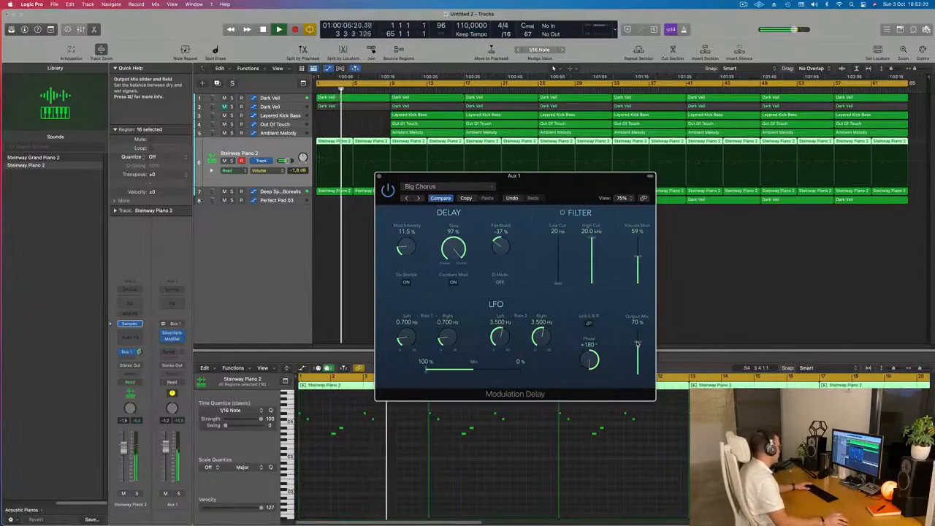
{"action": "key", "text": "Return"}
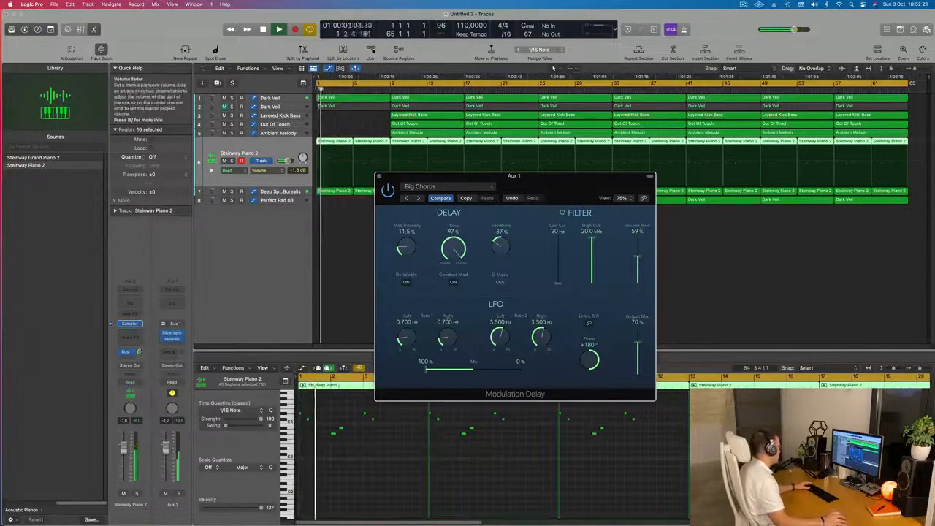
{"action": "key", "text": "space"}
{"action": "left_click", "coordinate": [378, 178]}
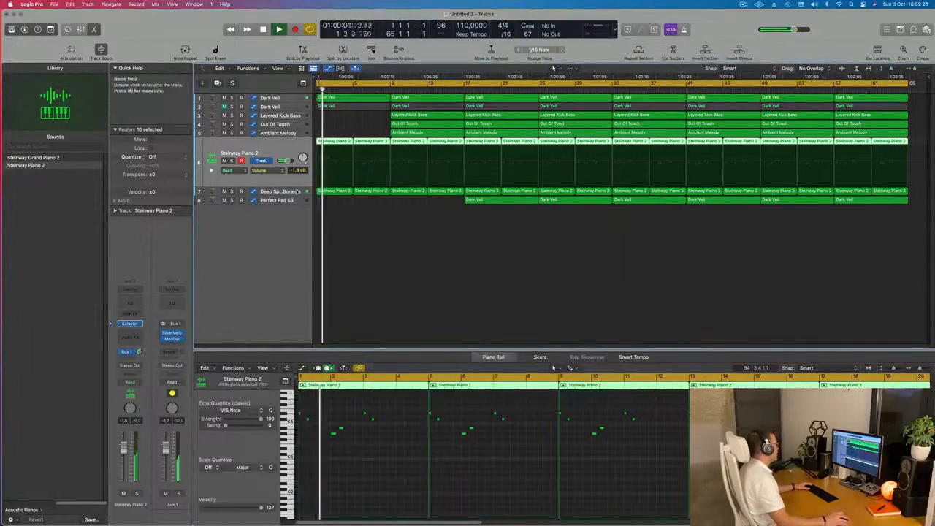
Duplicate the Deep Space Borealis track and move its first region, at bar 1, onto the new track.
{"action": "key", "text": "Down"}
{"action": "key", "text": "space"}
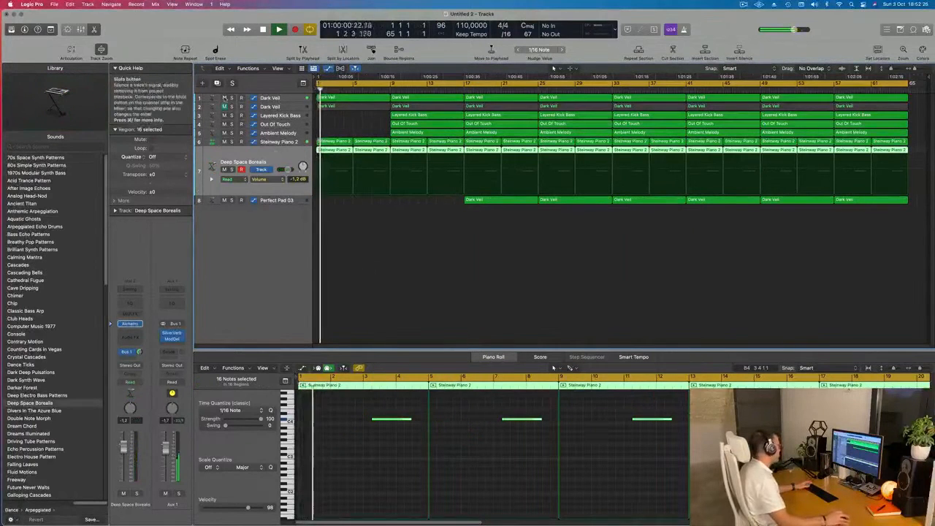
{"action": "left_click", "coordinate": [216, 83]}
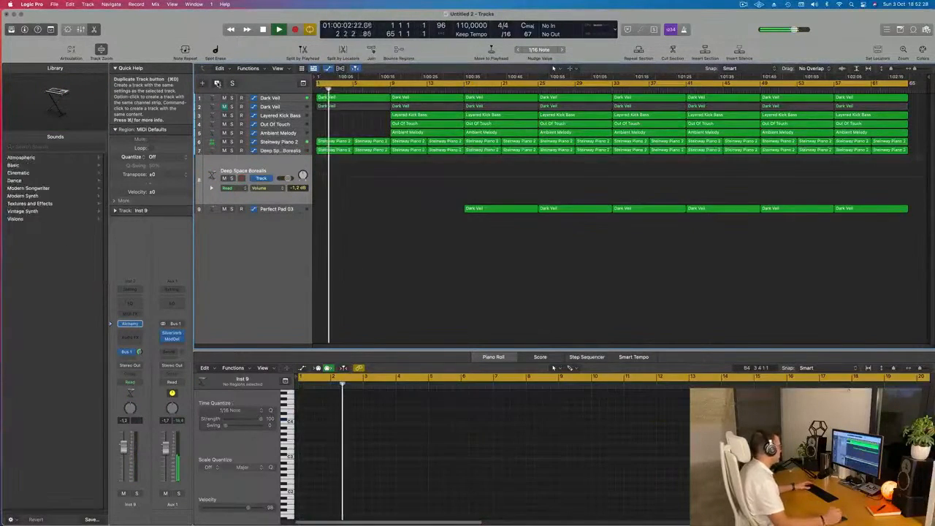
{"action": "left_click_drag", "start_coordinate": [342, 150], "coordinate": [335, 162]}
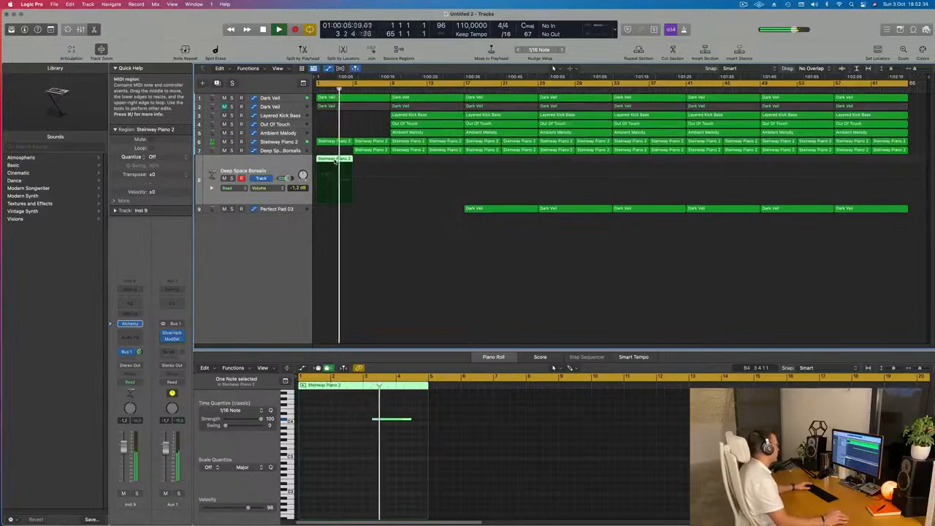
Open Alchemy on the duplicated track, move its window clear of the region and try the Deserted Moon preset.
{"action": "left_click", "coordinate": [131, 324]}
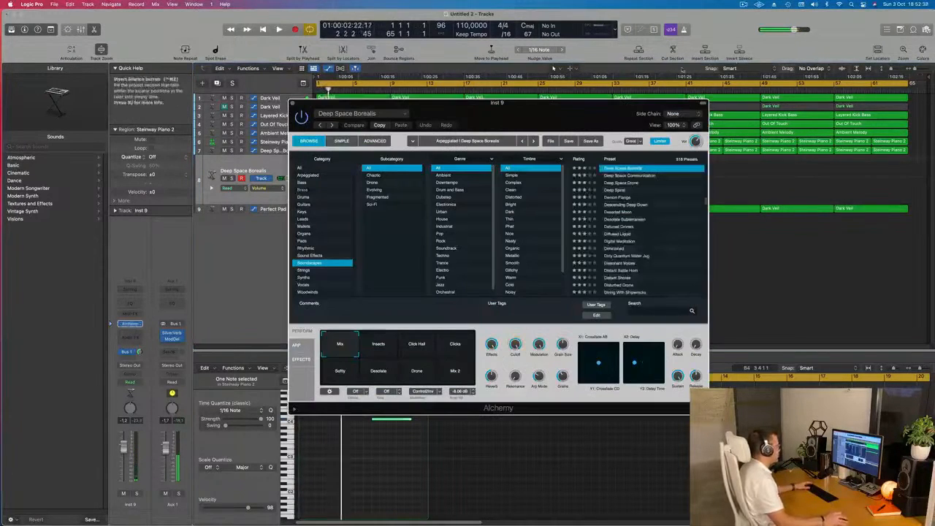
{"action": "left_click_drag", "start_coordinate": [554, 109], "coordinate": [574, 125]}
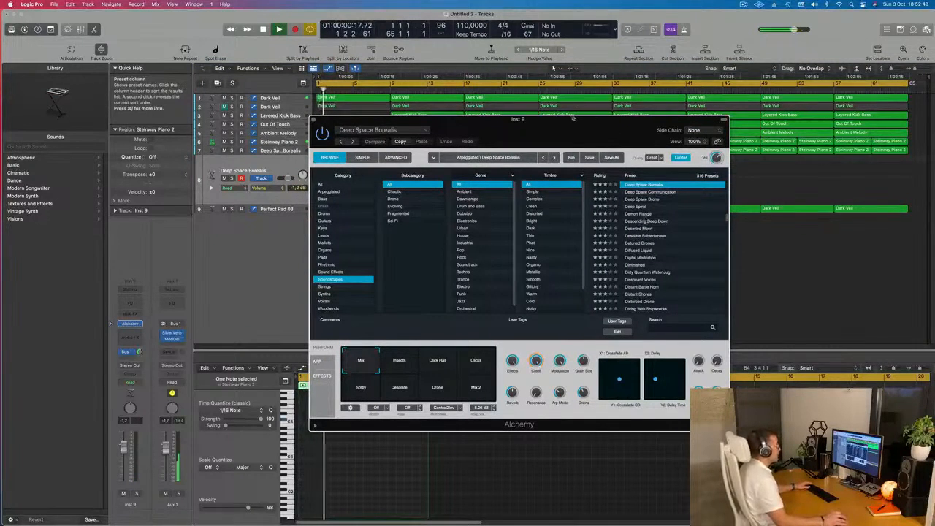
{"action": "left_click_drag", "start_coordinate": [568, 125], "coordinate": [688, 135]}
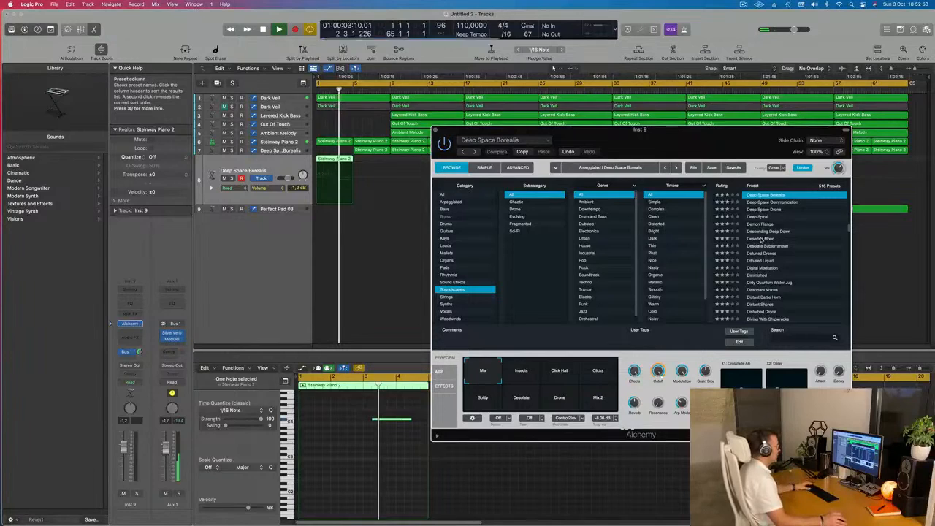
{"action": "left_click_drag", "start_coordinate": [715, 136], "coordinate": [655, 116]}
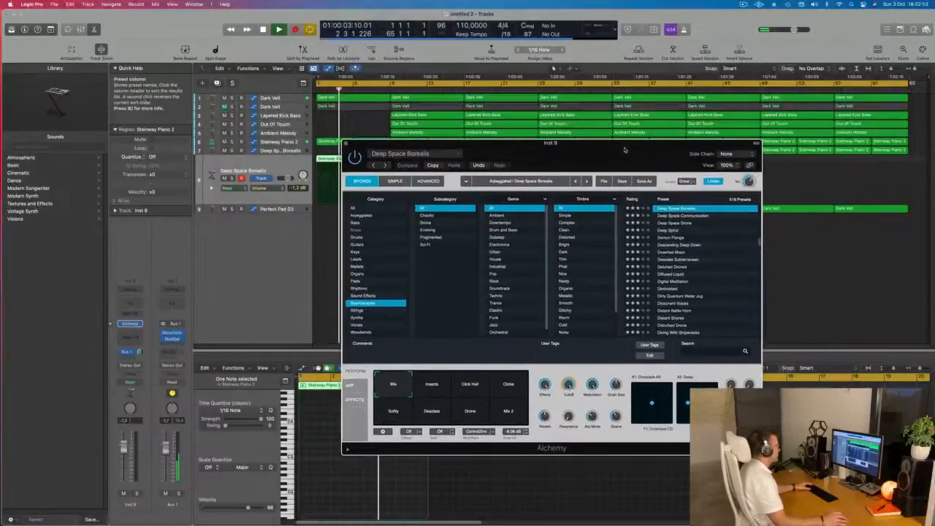
{"action": "left_click_drag", "start_coordinate": [627, 145], "coordinate": [655, 155]}
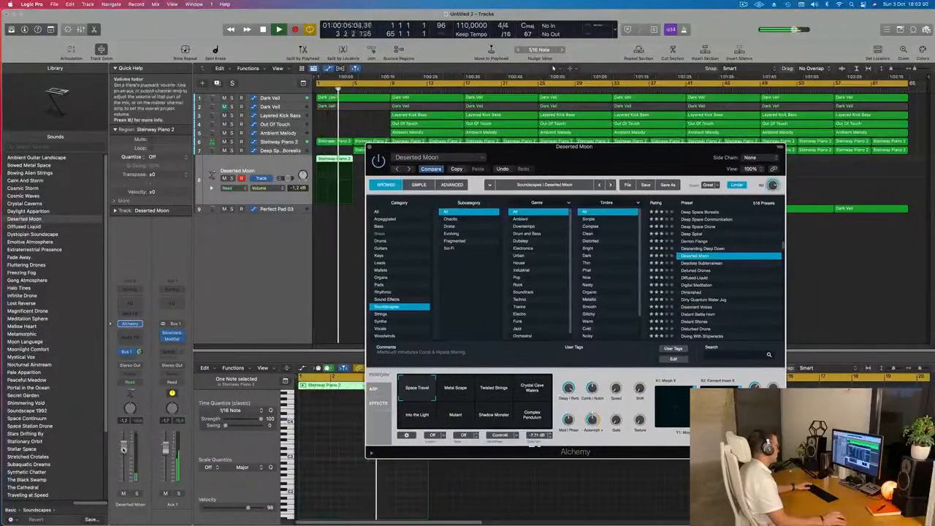
Try the Digital Meditation and Dissonant Voices presets in Alchemy on the duplicated track.
{"action": "left_click", "coordinate": [697, 286]}
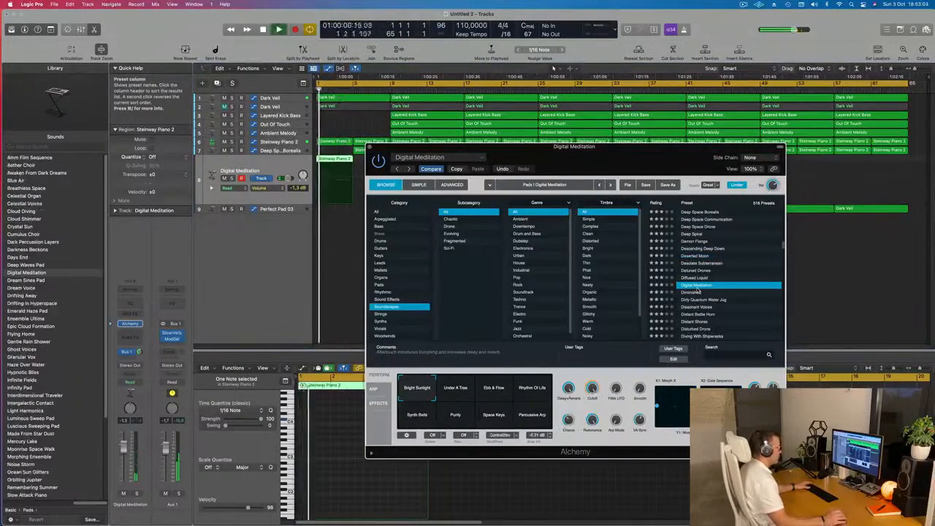
{"action": "scroll", "coordinate": [697, 291], "scroll_direction": "down", "scroll_amount": 3}
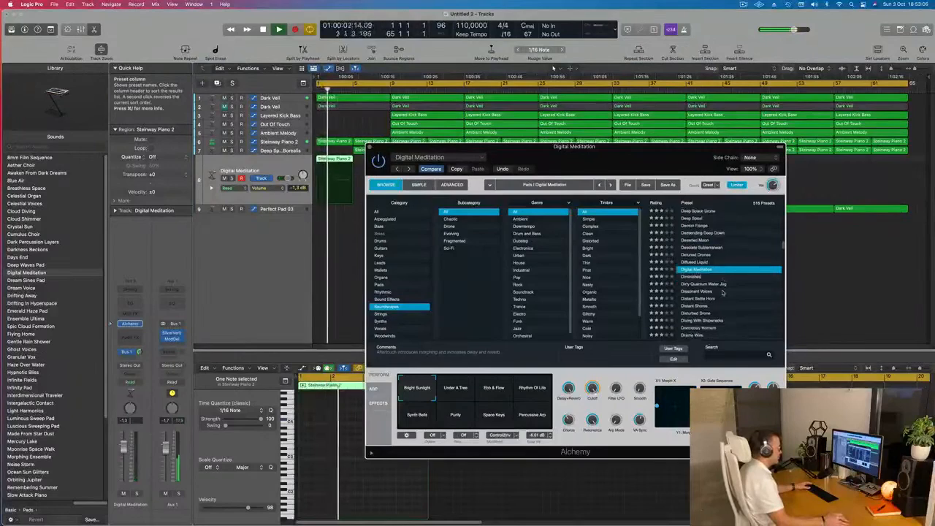
{"action": "left_click", "coordinate": [697, 268]}
{"action": "left_click_drag", "start_coordinate": [640, 151], "coordinate": [682, 155]}
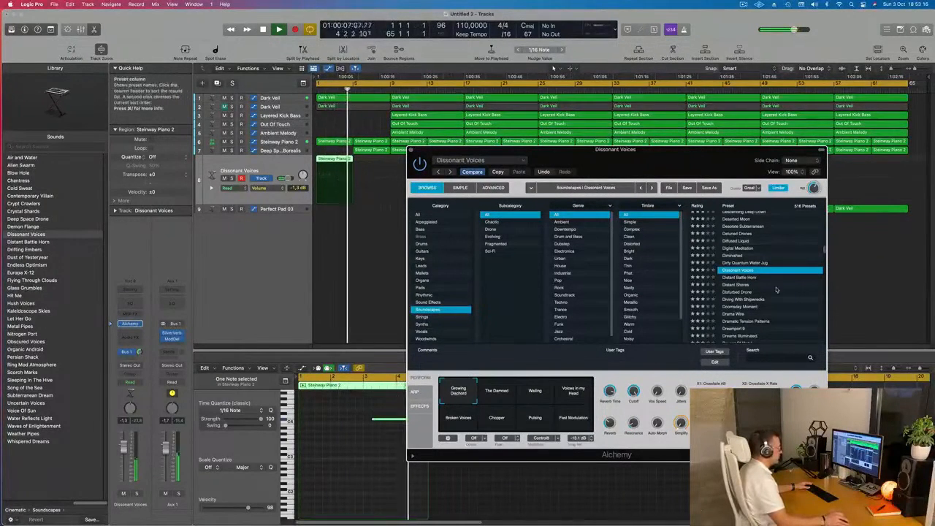
Browse further through the Soundscapes presets and try Dust Storm and Dystopian Soundscape on the duplicated track.
{"action": "scroll", "coordinate": [800, 287], "scroll_direction": "down", "scroll_amount": 1}
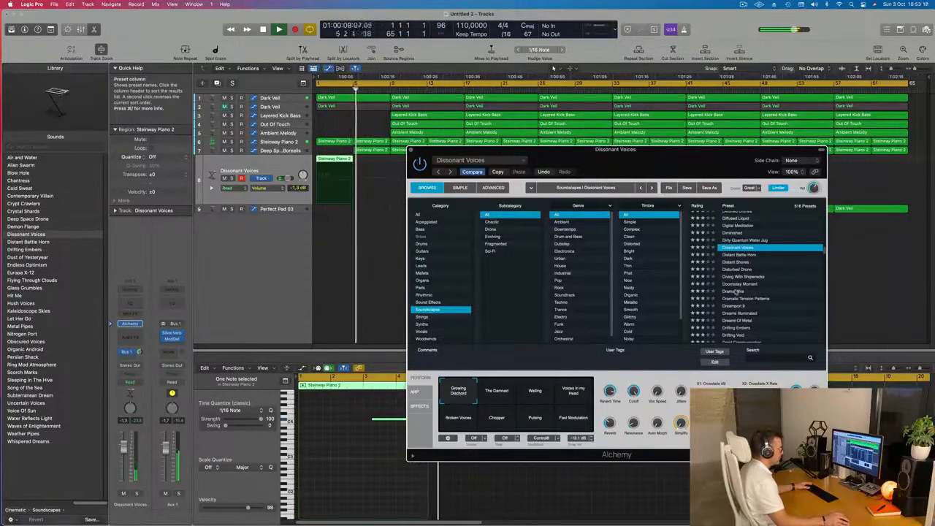
{"action": "scroll", "coordinate": [800, 288], "scroll_direction": "down", "scroll_amount": 2}
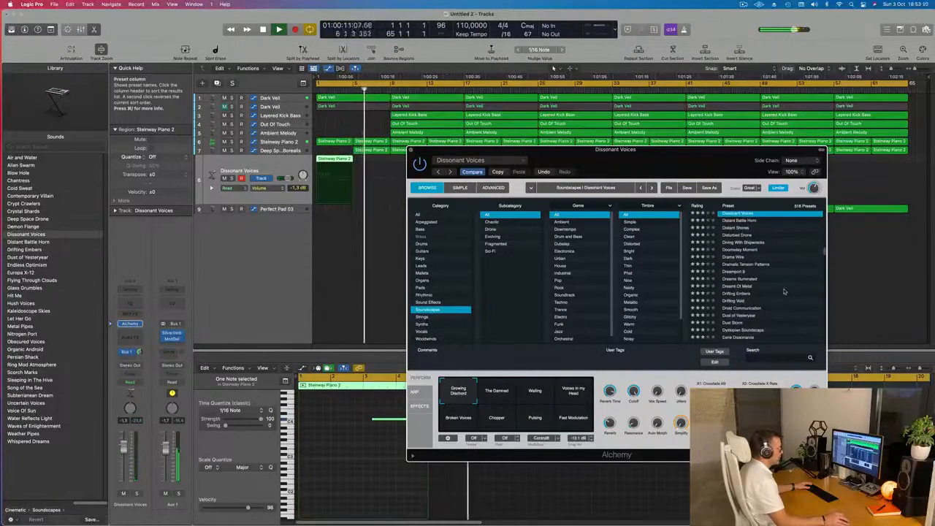
{"action": "scroll", "coordinate": [784, 291], "scroll_direction": "down", "scroll_amount": 1}
{"action": "scroll", "coordinate": [792, 289], "scroll_direction": "down", "scroll_amount": 1}
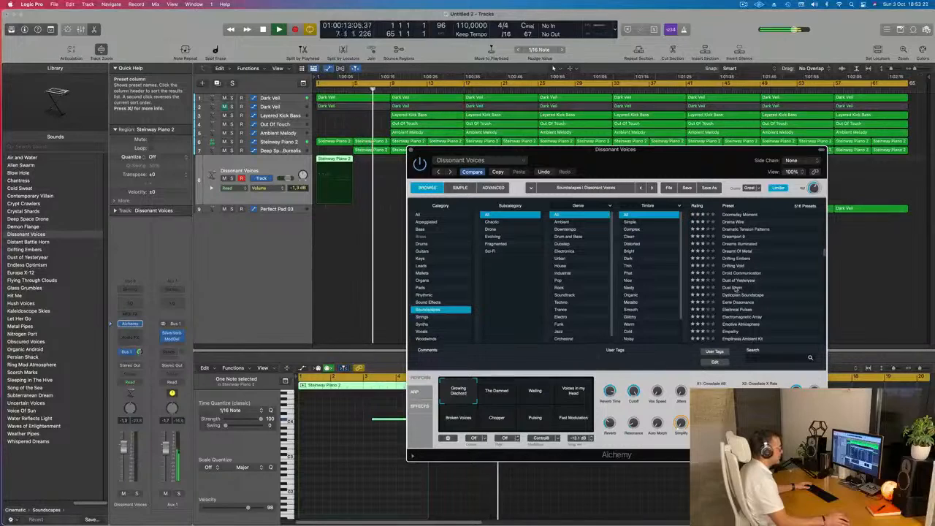
{"action": "left_click", "coordinate": [741, 288]}
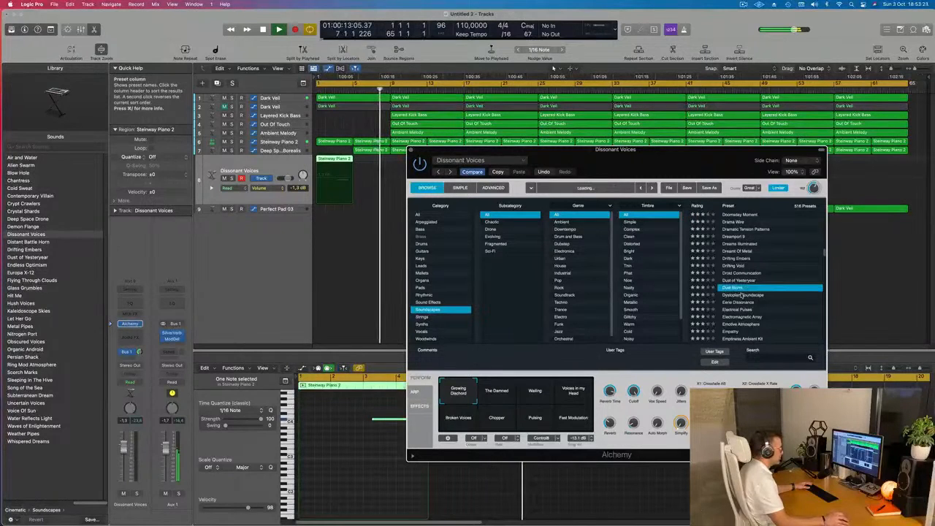
{"action": "left_click", "coordinate": [741, 295]}
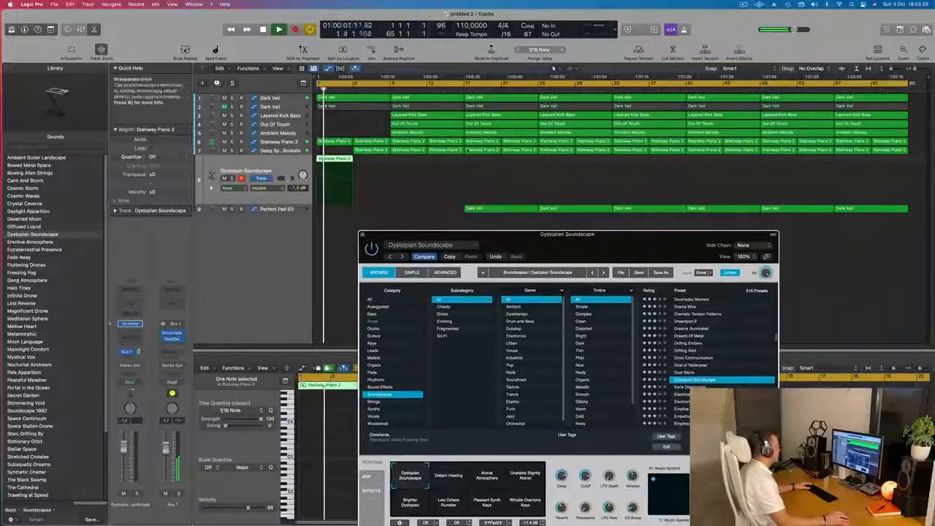
Delete the Layered Kick Bass, Out Of Touch and Ambient Melody regions between bars 9 and 17, and select the Deep Space Borealis track.
{"action": "left_click_drag", "start_coordinate": [383, 111], "coordinate": [412, 133]}
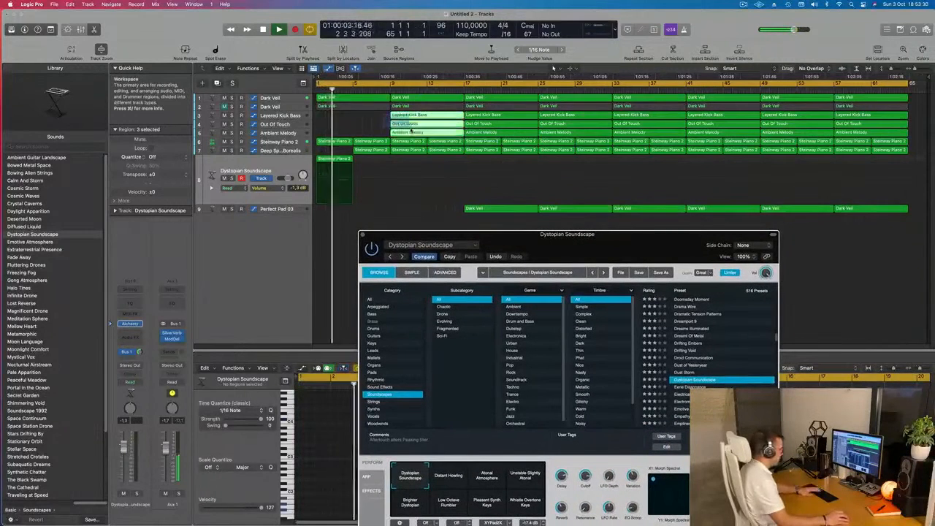
{"action": "key", "text": "Delete"}
{"action": "left_click", "coordinate": [277, 151]}
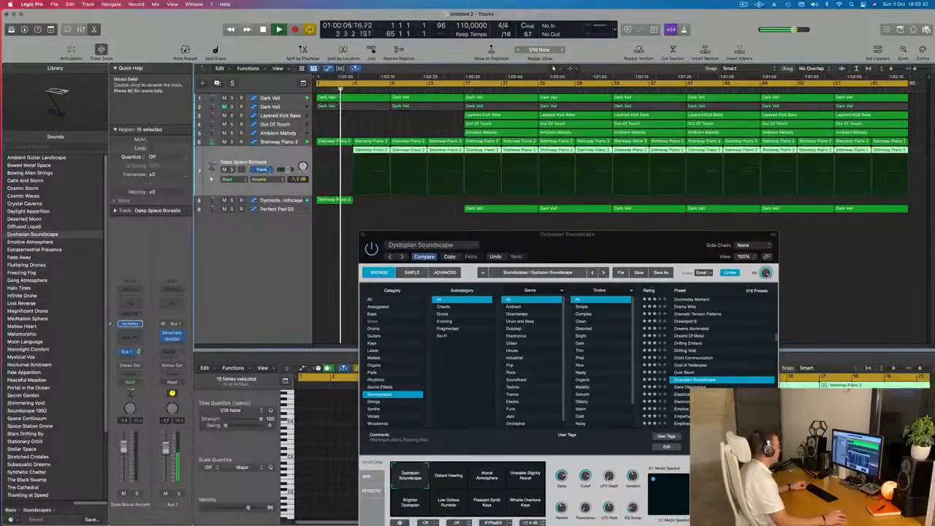
Load the Empathy soundscape preset in the duplicated track's Alchemy with its Purity performance variation, and select that track.
{"action": "left_click_drag", "start_coordinate": [560, 235], "coordinate": [705, 164]}
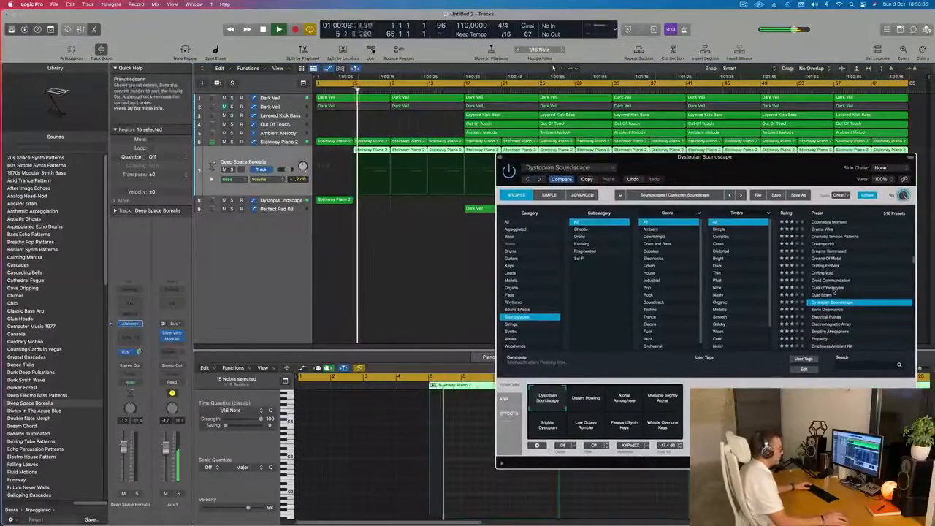
{"action": "scroll", "coordinate": [831, 291], "scroll_direction": "down", "scroll_amount": 3}
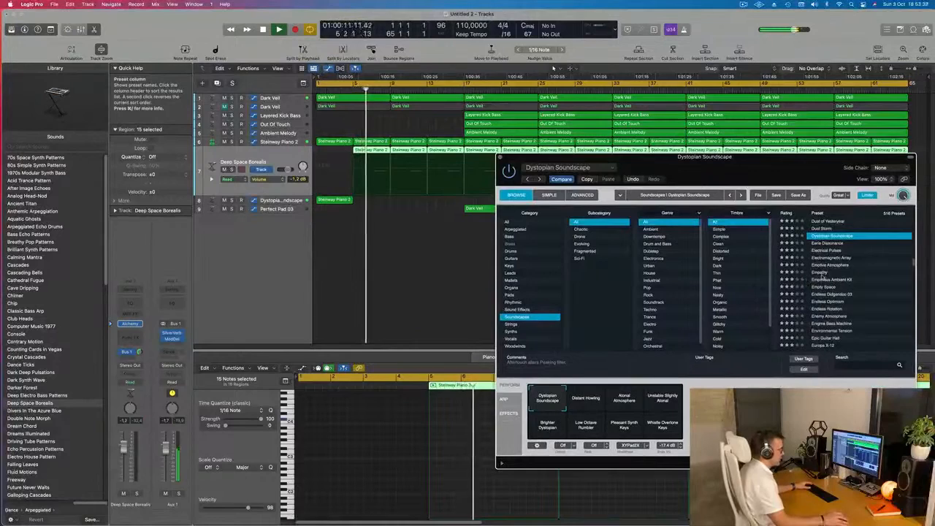
{"action": "left_click", "coordinate": [821, 273]}
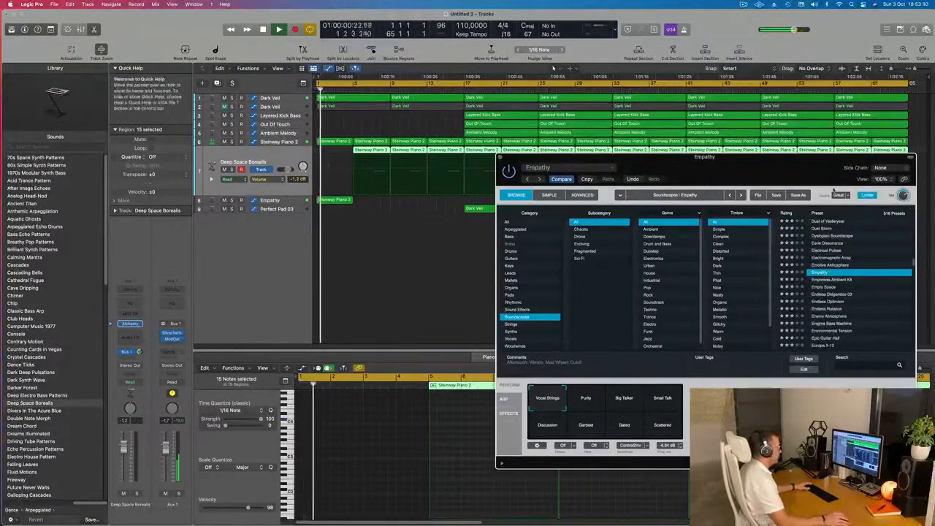
{"action": "left_click_drag", "start_coordinate": [796, 171], "coordinate": [707, 165]}
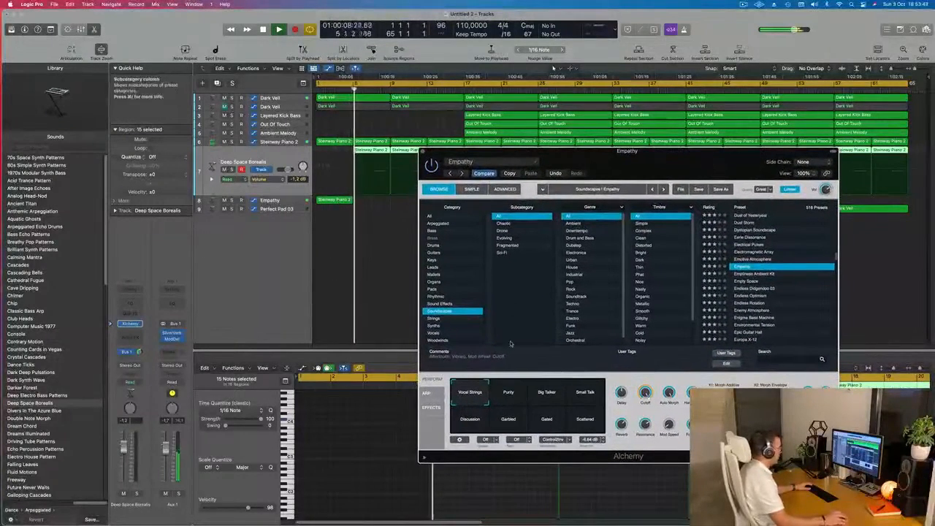
{"action": "left_click", "coordinate": [505, 389]}
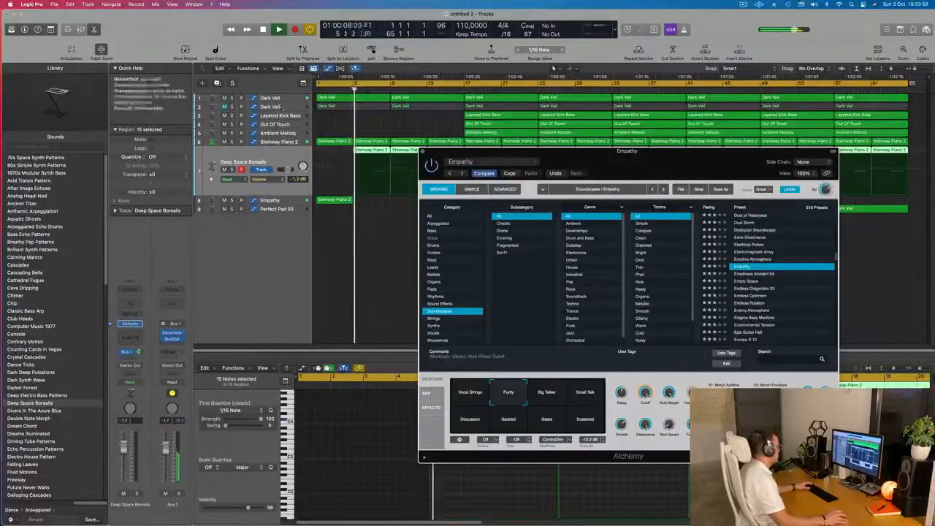
{"action": "left_click", "coordinate": [290, 200]}
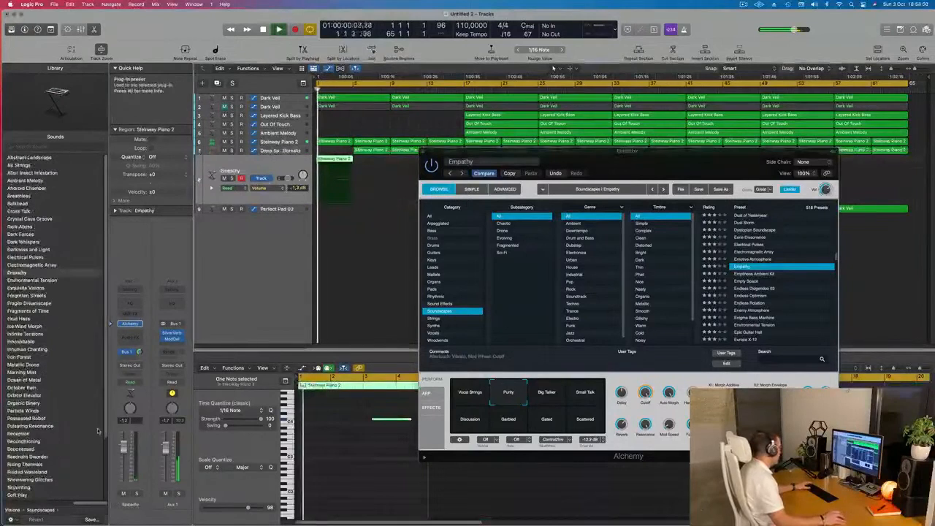
Raise the Empathy track's volume to 0.2 dB and close its Alchemy window.
{"action": "left_click_drag", "start_coordinate": [124, 449], "coordinate": [124, 443]}
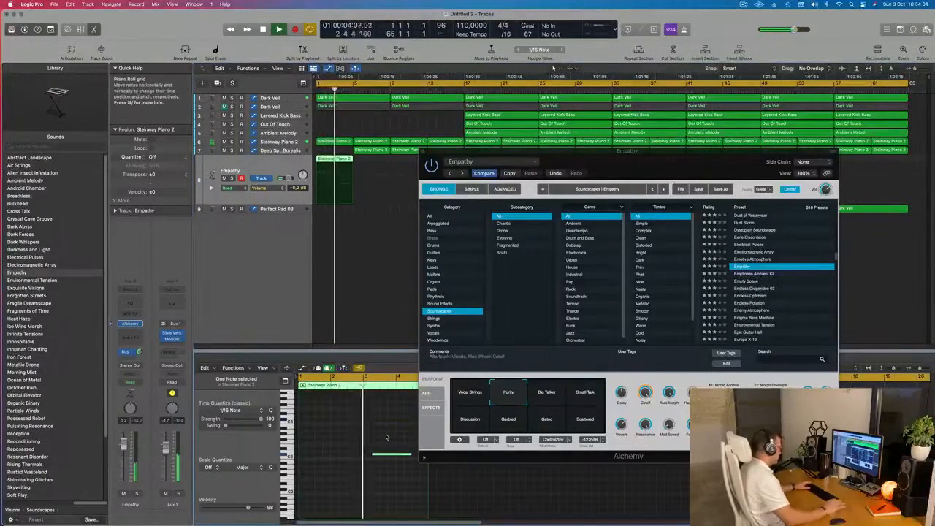
{"action": "left_click_drag", "start_coordinate": [635, 160], "coordinate": [494, 253]}
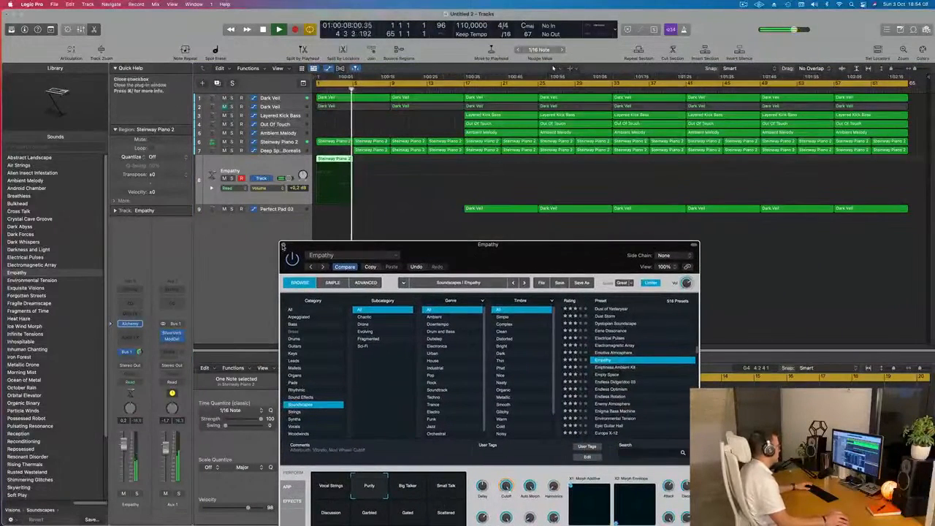
{"action": "left_click", "coordinate": [284, 245]}
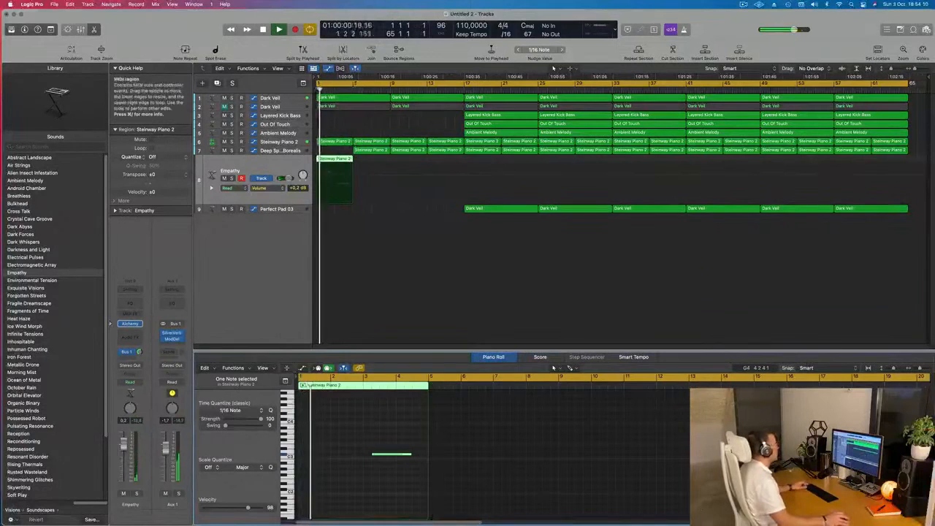
Repeat the Empathy track's region three times to fill bars 1 to 17, and lower the track's volume to -2.8 dB.
{"action": "left_click", "coordinate": [368, 160]}
{"action": "left_click", "coordinate": [341, 163]}
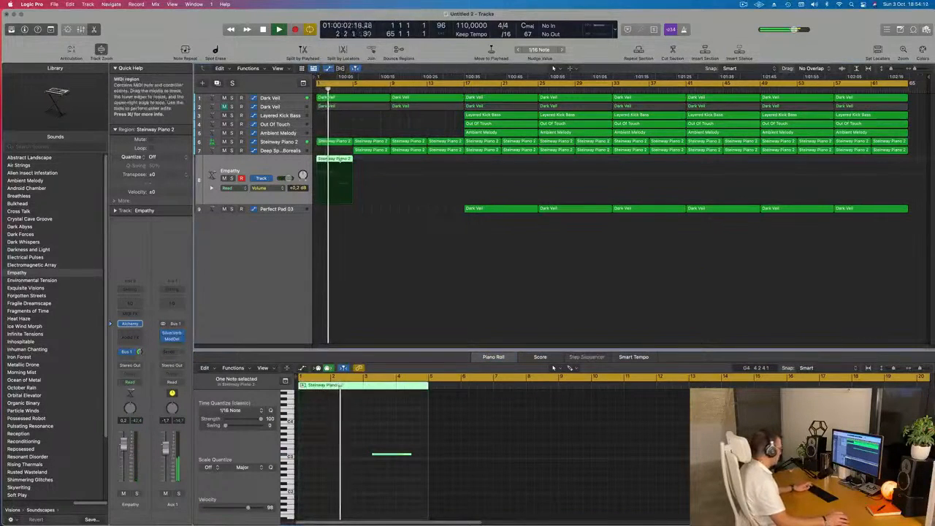
{"action": "key", "text": "super+r"}
{"action": "key", "text": "super+r"}
{"action": "key", "text": "super+r"}
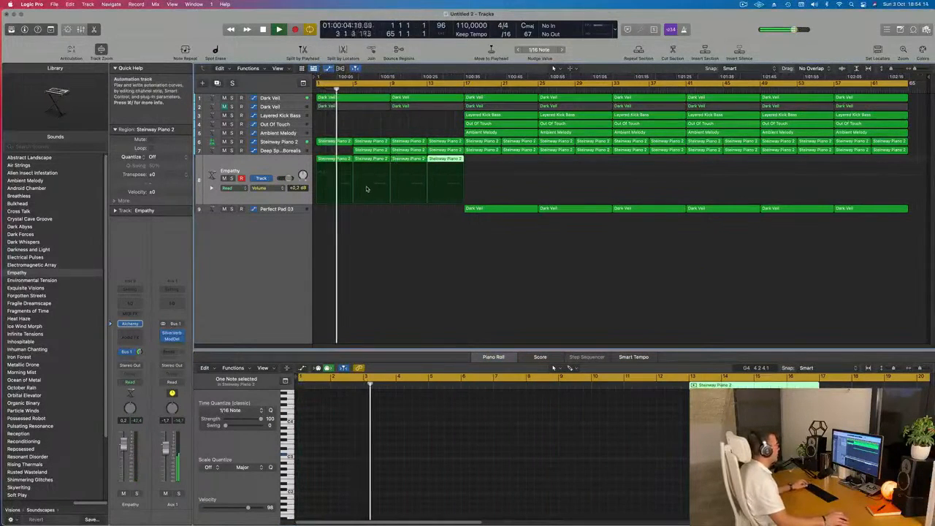
{"action": "left_click", "coordinate": [355, 230]}
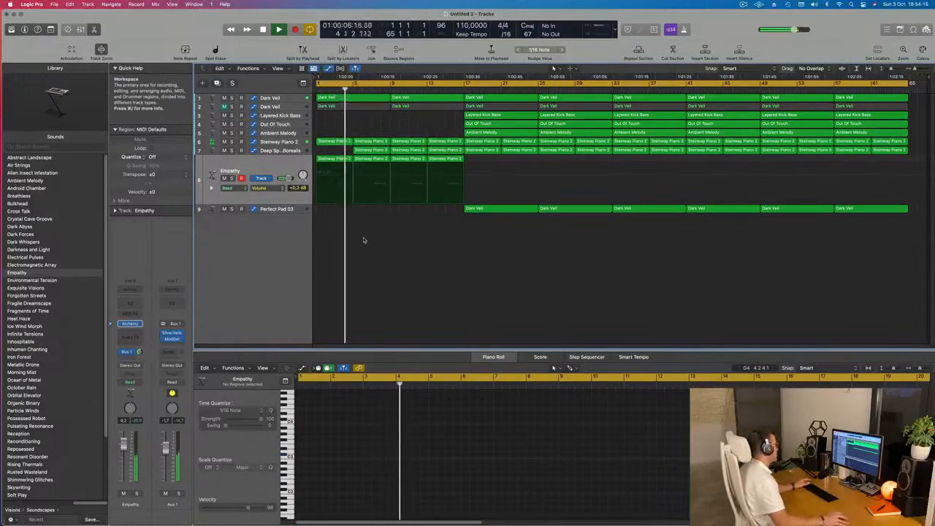
{"action": "left_click", "coordinate": [272, 178]}
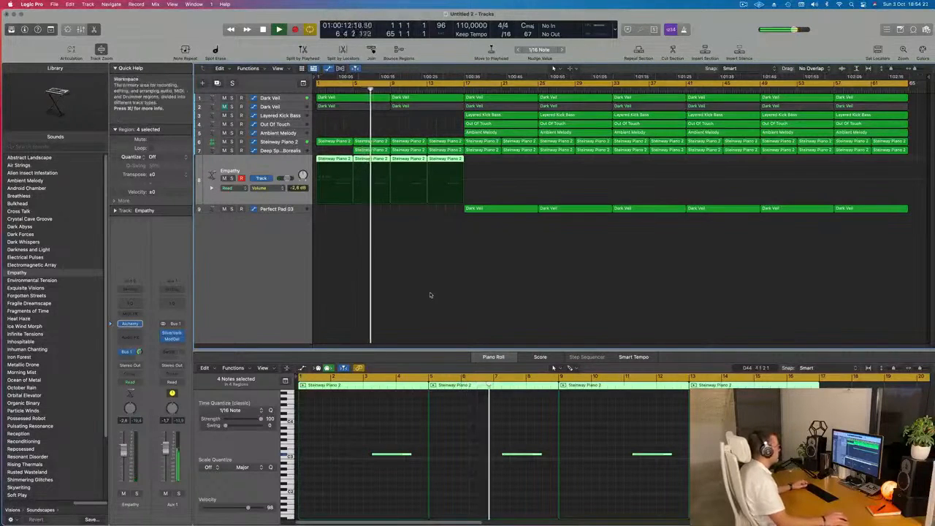
Extend the first Dark Veil track's Cutoff automation with a rise to about 95% just before bar 17.
{"action": "left_click", "coordinate": [284, 97]}
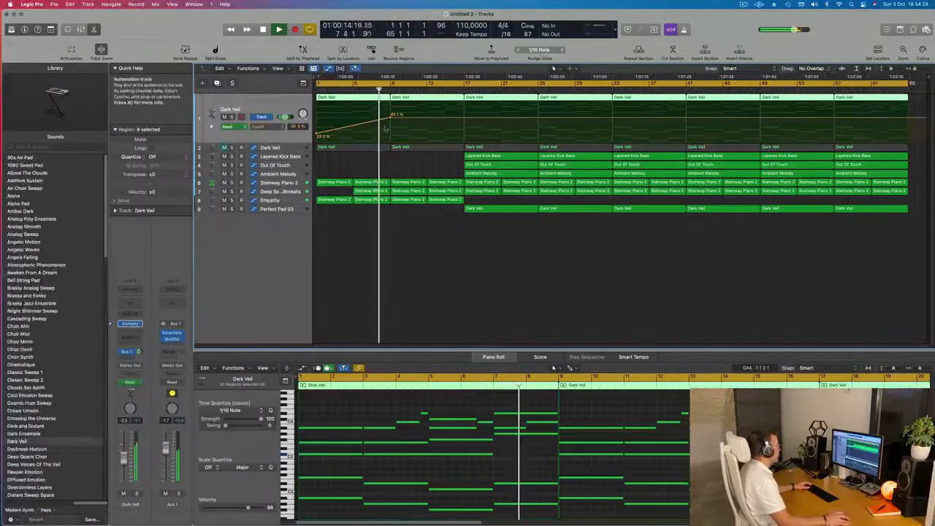
{"action": "left_click", "coordinate": [402, 190]}
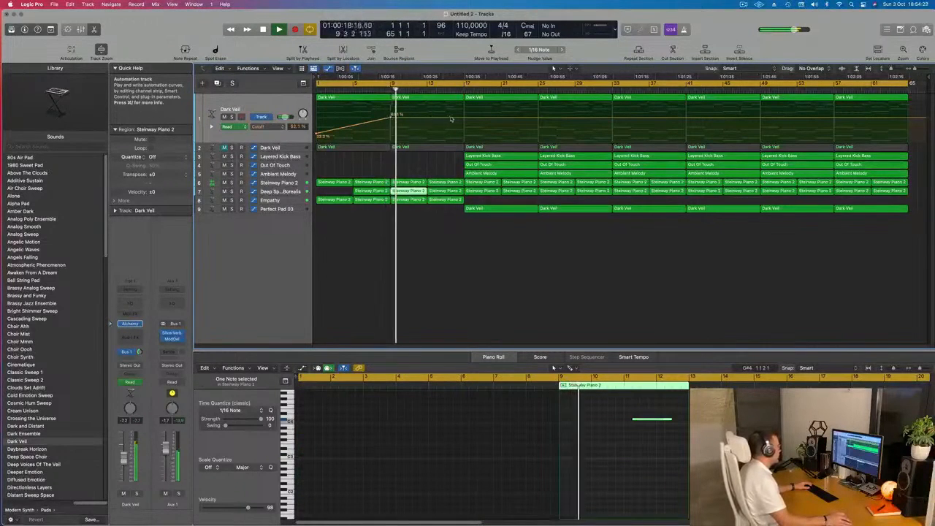
{"action": "left_click_drag", "start_coordinate": [462, 119], "coordinate": [462, 103]}
{"action": "scroll", "coordinate": [411, 164], "scroll_direction": "up", "scroll_amount": 3}
{"action": "scroll", "coordinate": [411, 164], "scroll_direction": "down", "scroll_amount": 2}
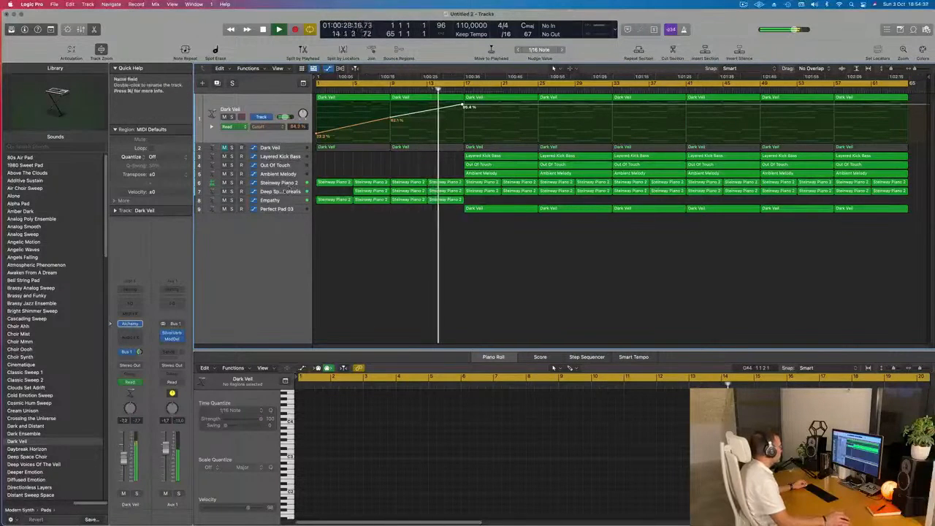
Delete the four Steinway Piano 2 regions between bars 17 and 33.
{"action": "left_click", "coordinate": [291, 186]}
{"action": "left_click", "coordinate": [484, 145]}
{"action": "key", "text": "Delete"}
{"action": "left_click", "coordinate": [520, 143]}
{"action": "key", "text": "Delete"}
{"action": "left_click", "coordinate": [555, 142]}
{"action": "key", "text": "Delete"}
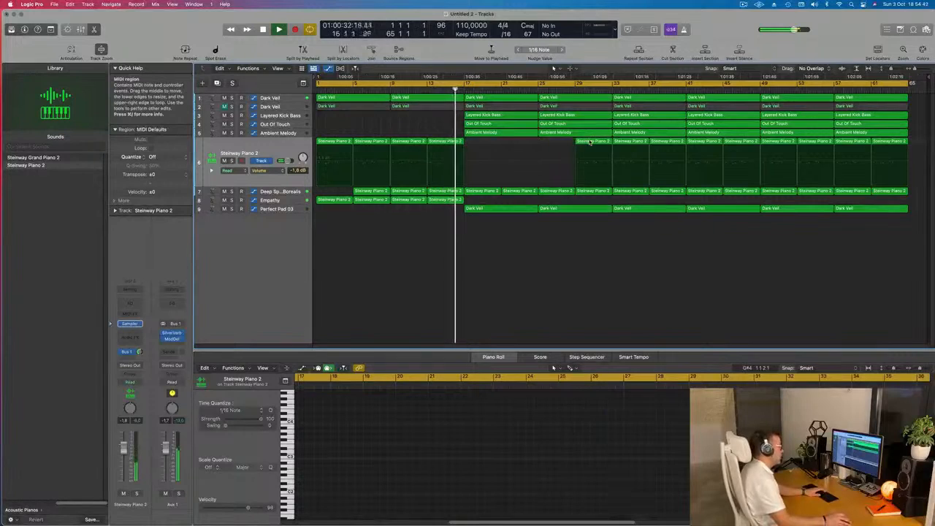
{"action": "left_click", "coordinate": [592, 143]}
{"action": "key", "text": "Delete"}
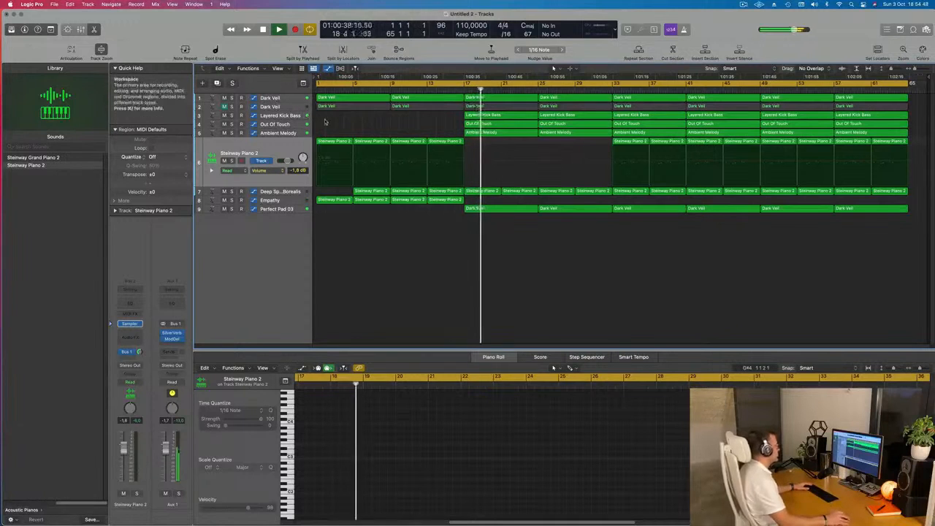
Shape the first Dark Veil track's Cutoff automation to peak at 100% around bar 15 and fall to 0% just before bar 17.
{"action": "key", "text": "Return"}
{"action": "left_click", "coordinate": [268, 95]}
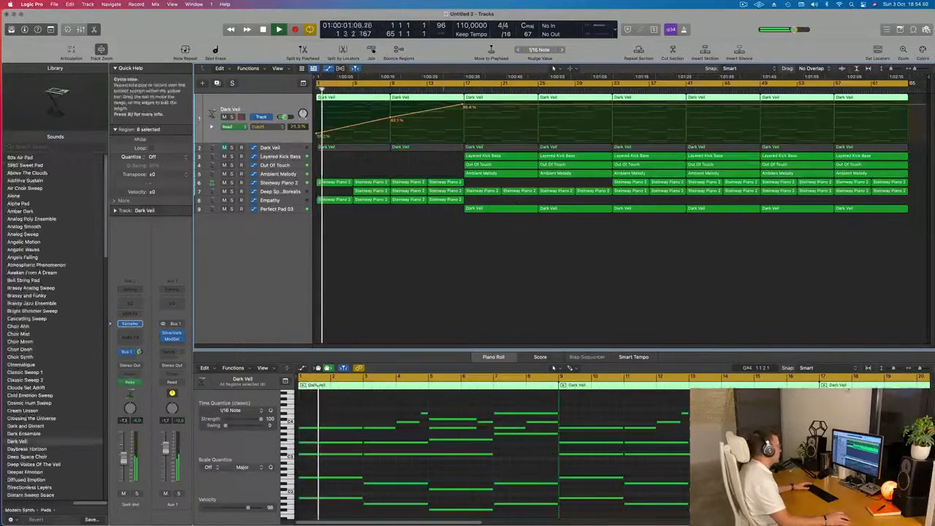
{"action": "left_click_drag", "start_coordinate": [461, 109], "coordinate": [460, 139]}
{"action": "left_click_drag", "start_coordinate": [452, 107], "coordinate": [447, 88]}
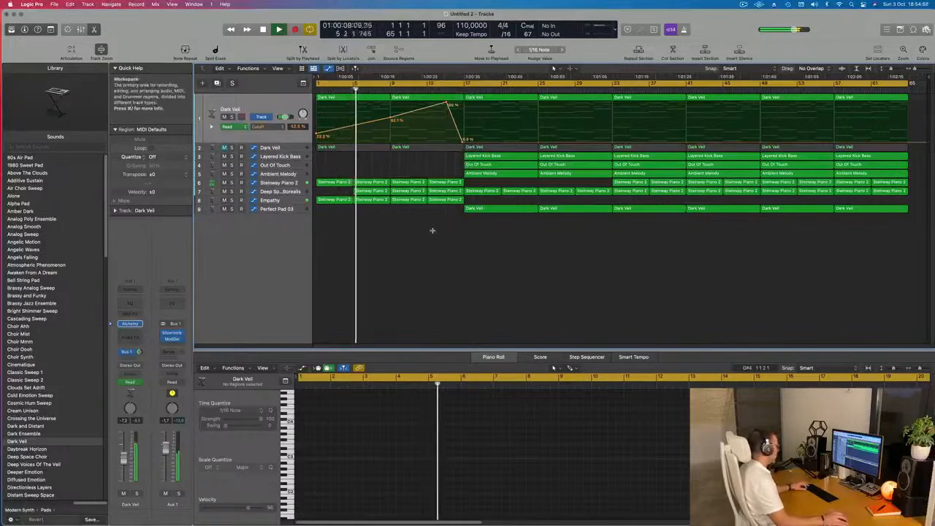
Name all regions in the arrangement after their tracks and save the project.
{"action": "key", "text": "super+a"}
{"action": "right_click", "coordinate": [512, 166]}
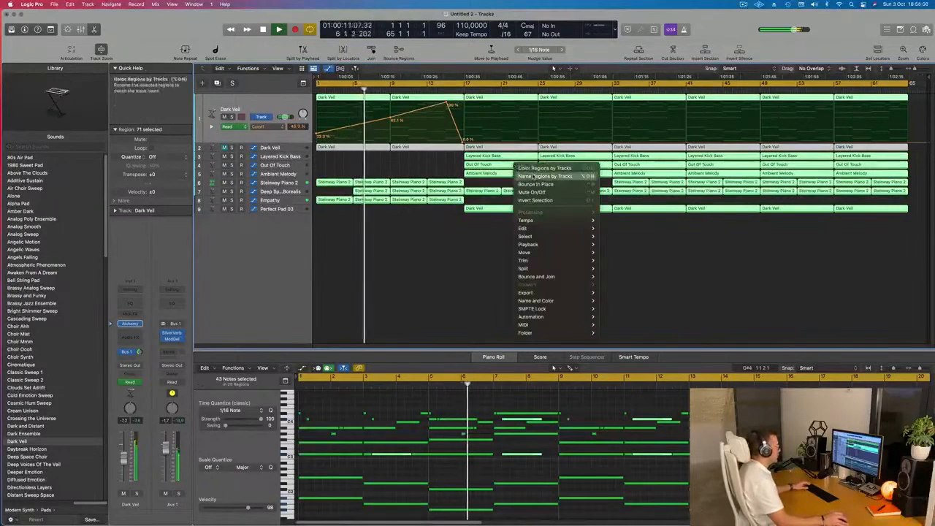
{"action": "left_click", "coordinate": [555, 176]}
{"action": "left_click", "coordinate": [438, 274]}
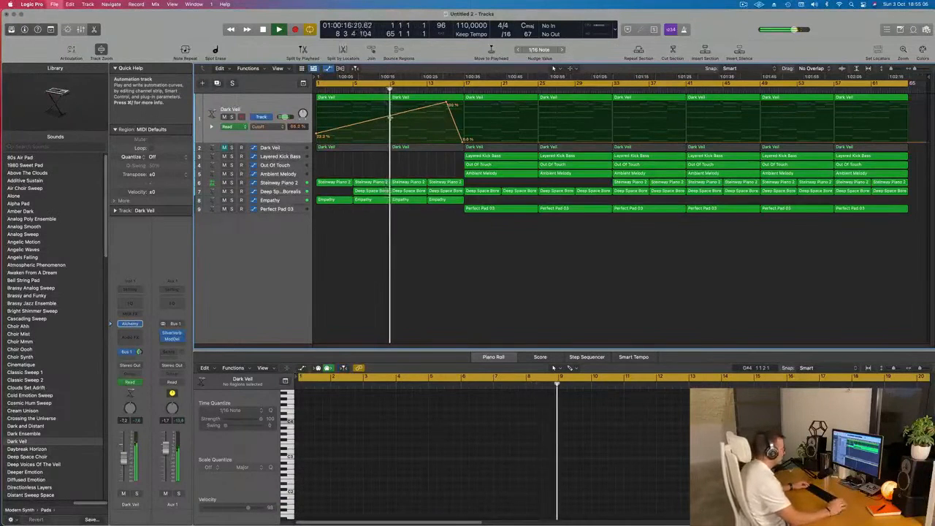
{"action": "key", "text": "super+s"}
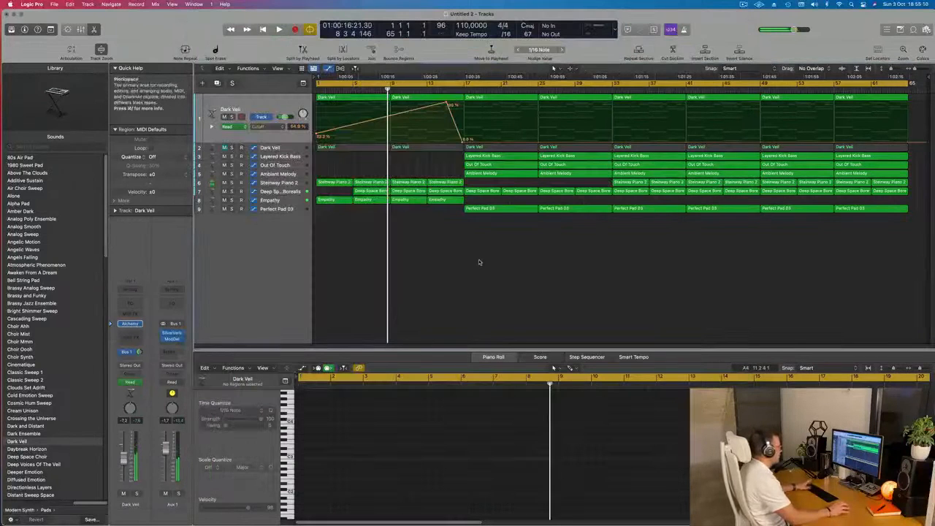
Play the intro from the beginning, save the project again and restart playback from bar 1.
{"action": "key", "text": "Return"}
{"action": "key", "text": "space"}
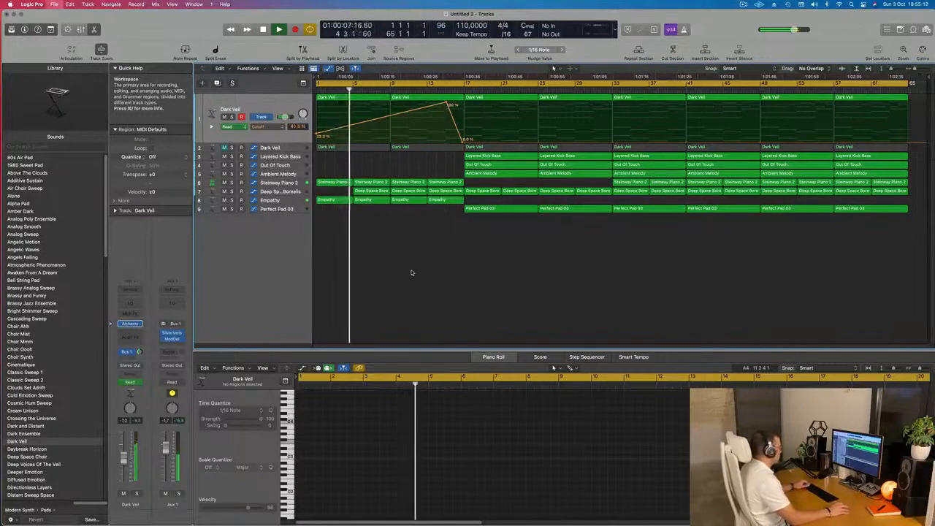
{"action": "key", "text": "super+s"}
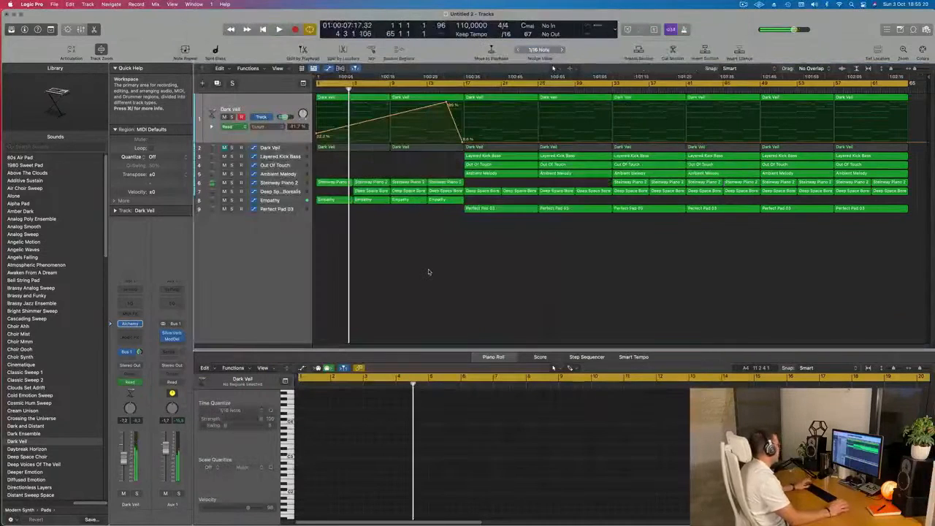
{"action": "key", "text": "Return"}
{"action": "key", "text": "space"}
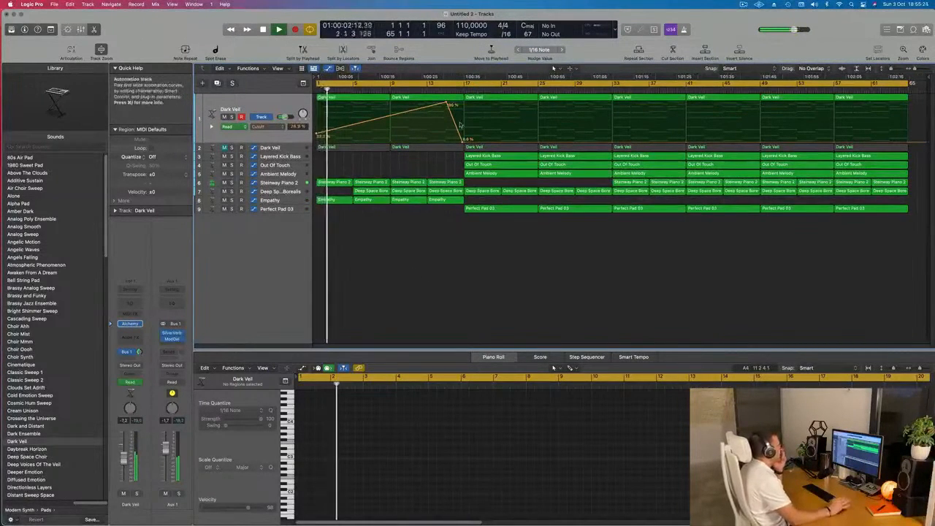
Listen to the transition from bar 12 into bar 17 and examine the Deep Space Borealis and Steinway Piano 2 regions before it.
{"action": "left_click", "coordinate": [436, 87]}
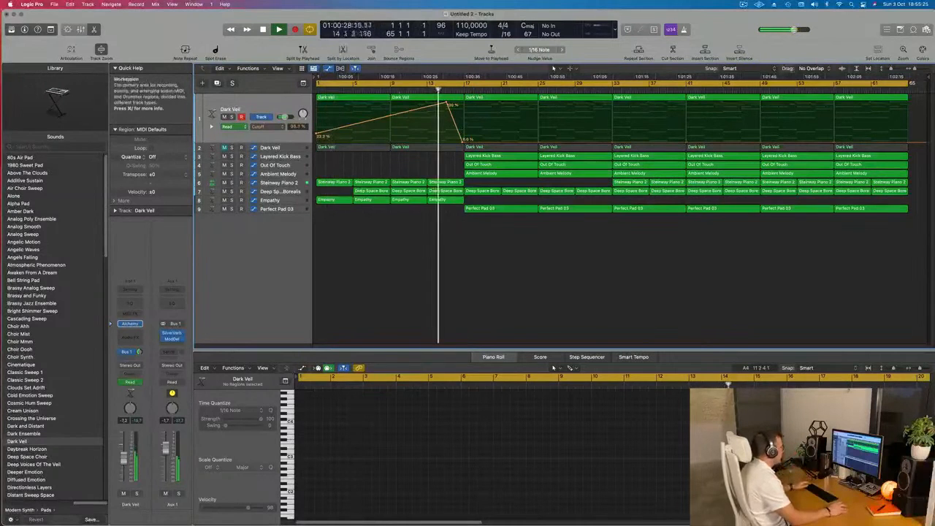
{"action": "left_click", "coordinate": [443, 200]}
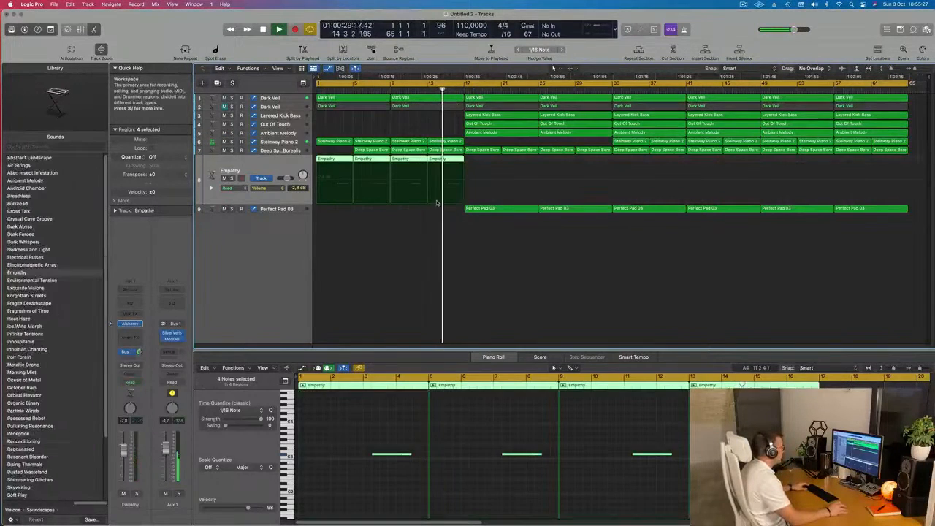
{"action": "left_click", "coordinate": [452, 150]}
{"action": "left_click", "coordinate": [417, 87]}
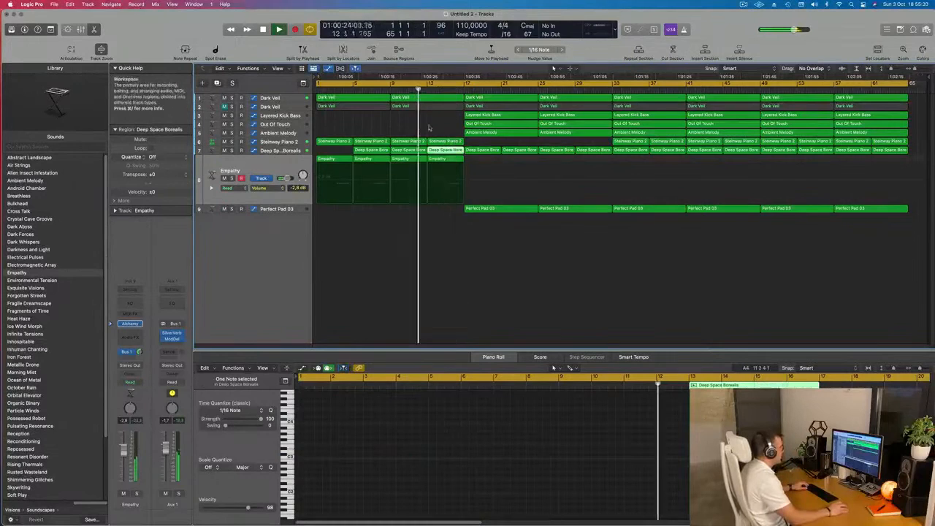
{"action": "left_click", "coordinate": [444, 141]}
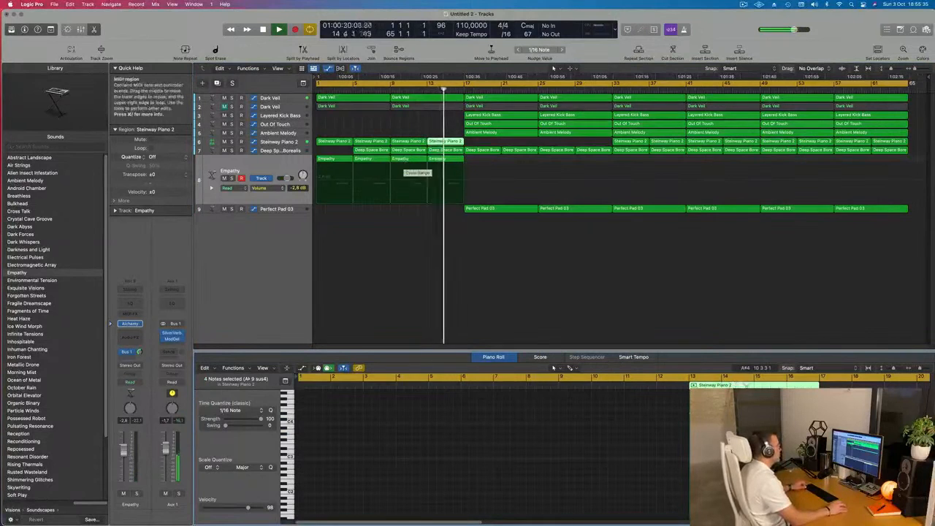
{"action": "key", "text": "super+Right"}
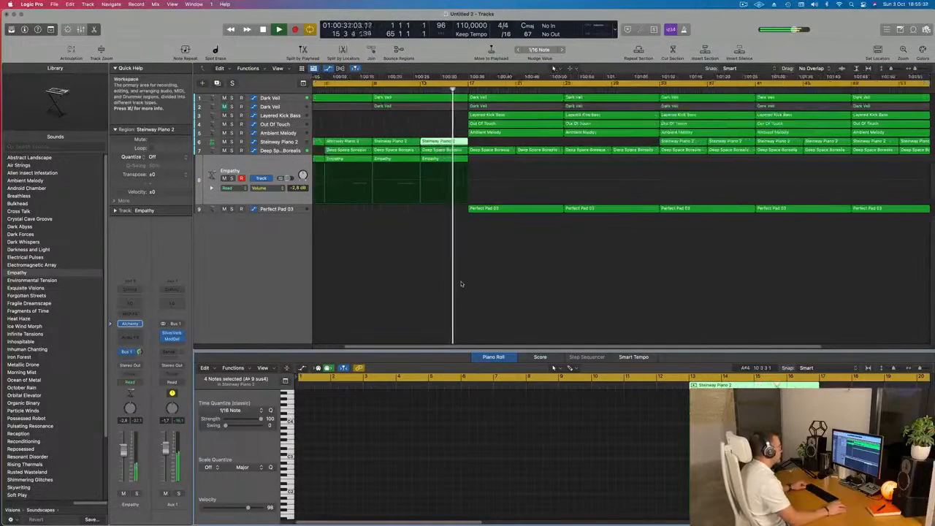
{"action": "key", "text": "super+Left"}
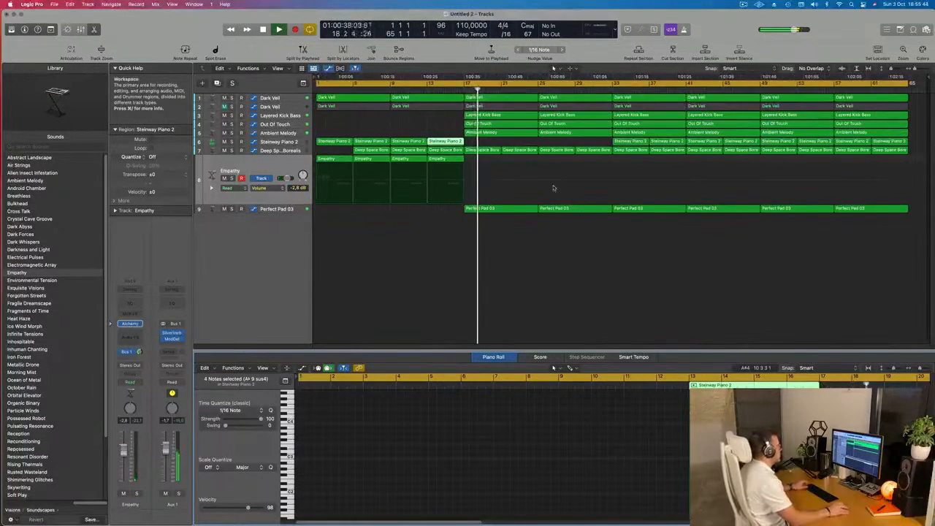
Compare the mix after bar 17 with the Layered Kick Bass track muted and unmuted.
{"action": "left_click", "coordinate": [252, 115]}
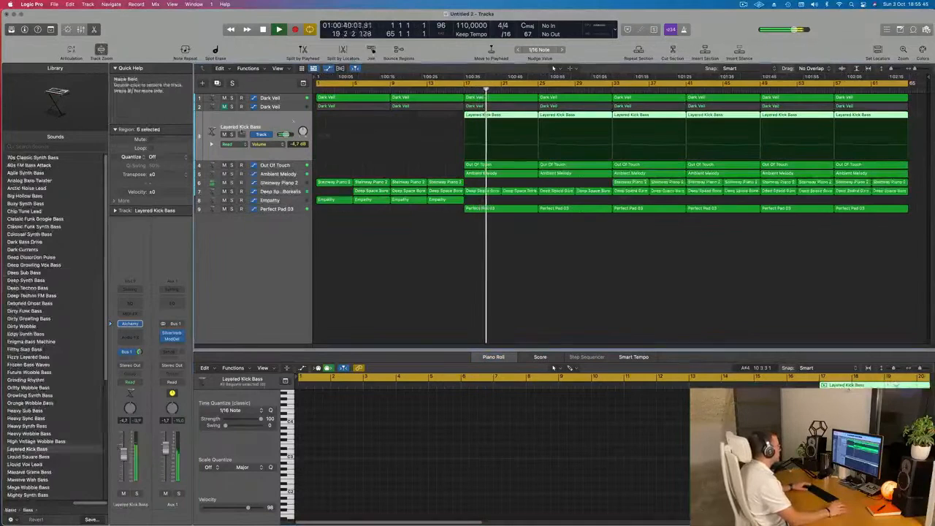
{"action": "left_click", "coordinate": [225, 134]}
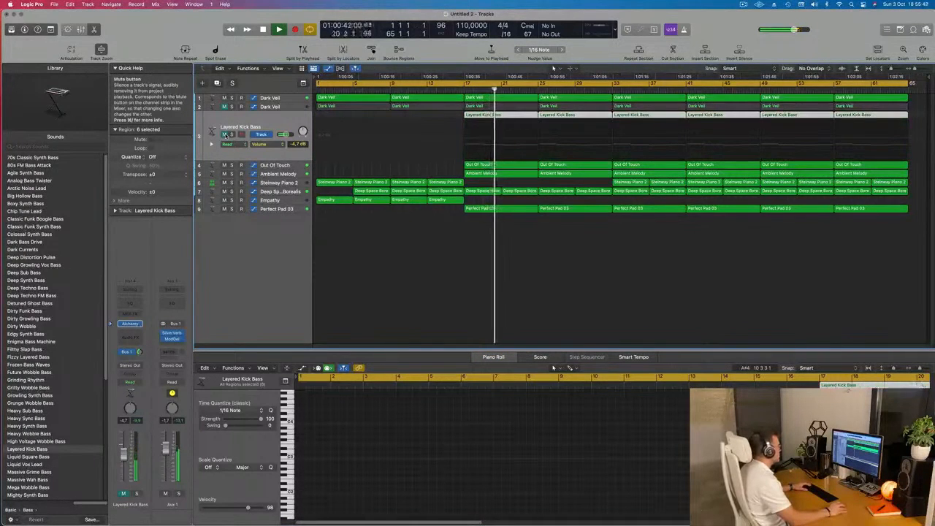
{"action": "left_click", "coordinate": [225, 134]}
{"action": "key", "text": "space"}
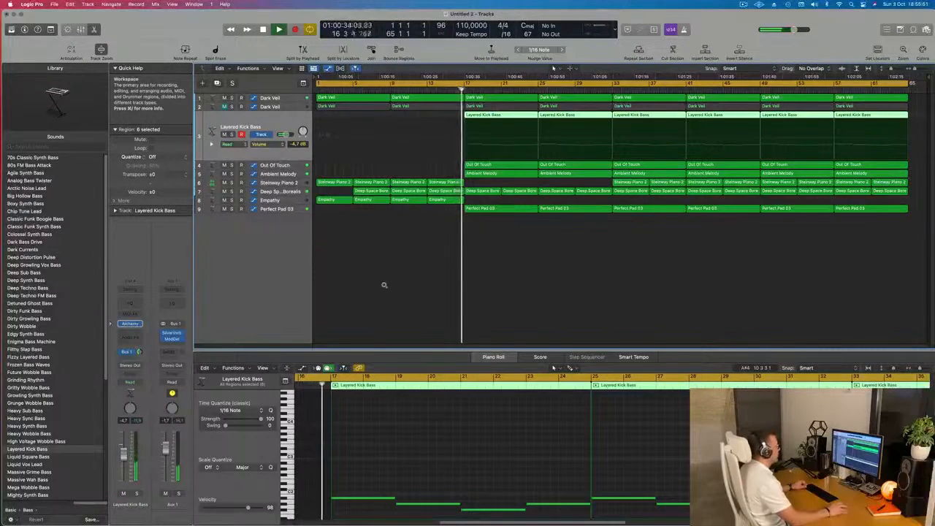
Unmute the second Dark Veil track, delete its two regions before bar 17 and replay from around bar 17.
{"action": "left_click", "coordinate": [272, 109]}
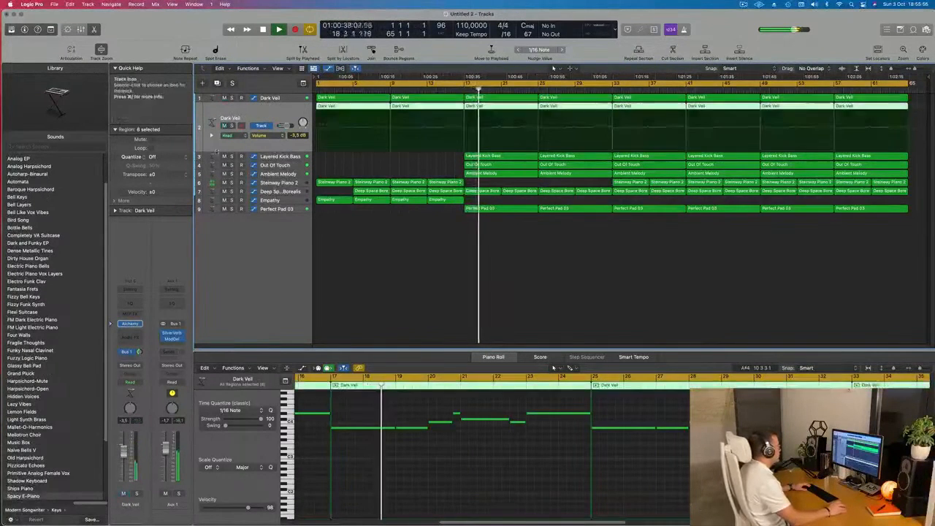
{"action": "left_click", "coordinate": [363, 161]}
{"action": "left_click", "coordinate": [361, 110]}
{"action": "key", "text": "Delete"}
{"action": "left_click", "coordinate": [451, 110]}
{"action": "key", "text": "Delete"}
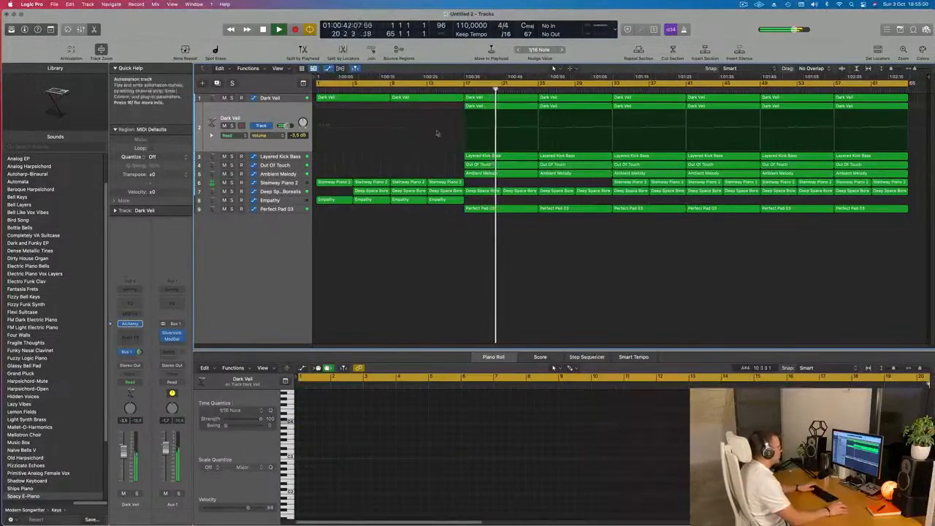
{"action": "key", "text": "comma"}
{"action": "key", "text": "comma"}
{"action": "key", "text": "comma"}
{"action": "key", "text": "comma"}
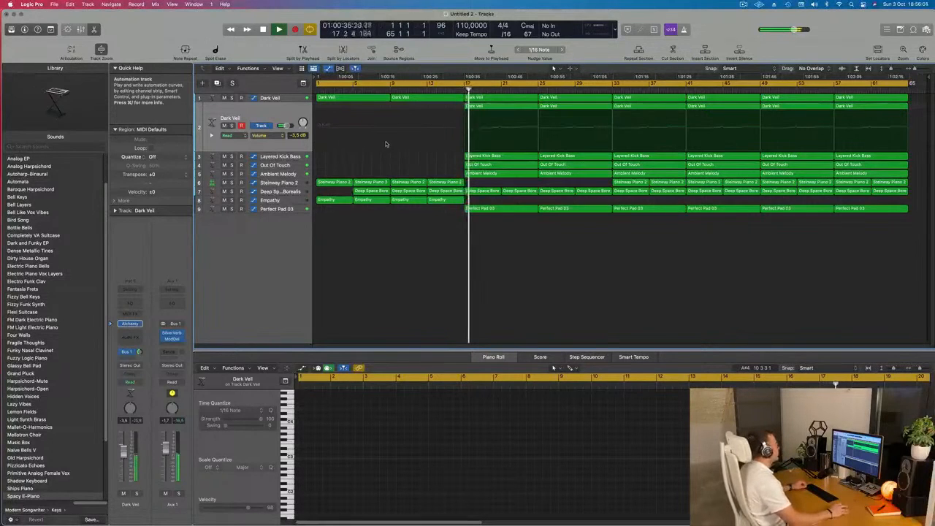
Create a new track below Steinway Piano 2 with duplicate settings of that track.
{"action": "scroll", "coordinate": [388, 153], "scroll_direction": "up", "scroll_amount": 5}
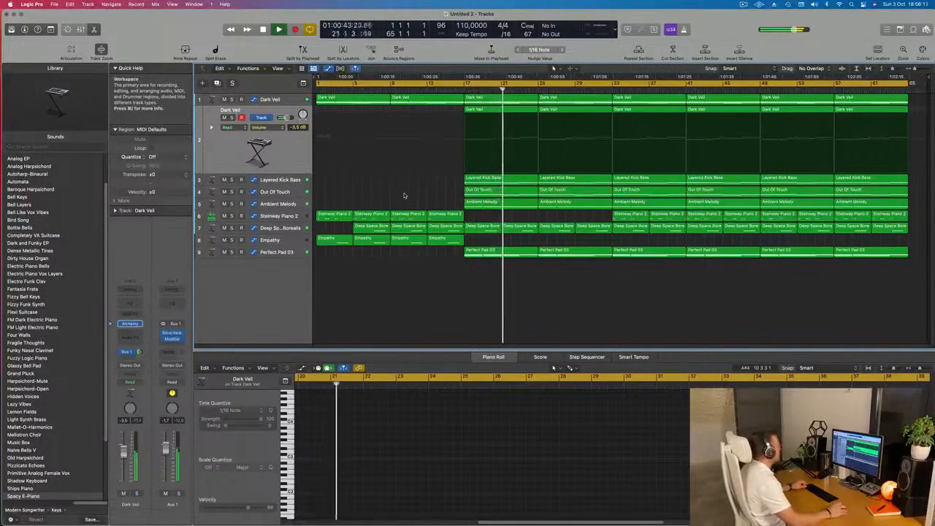
{"action": "left_click", "coordinate": [279, 218]}
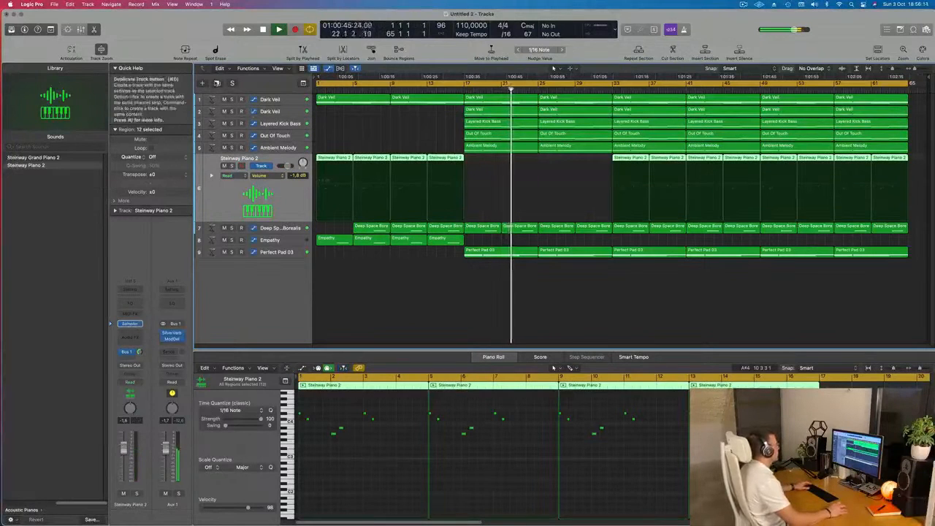
{"action": "left_click", "coordinate": [215, 85]}
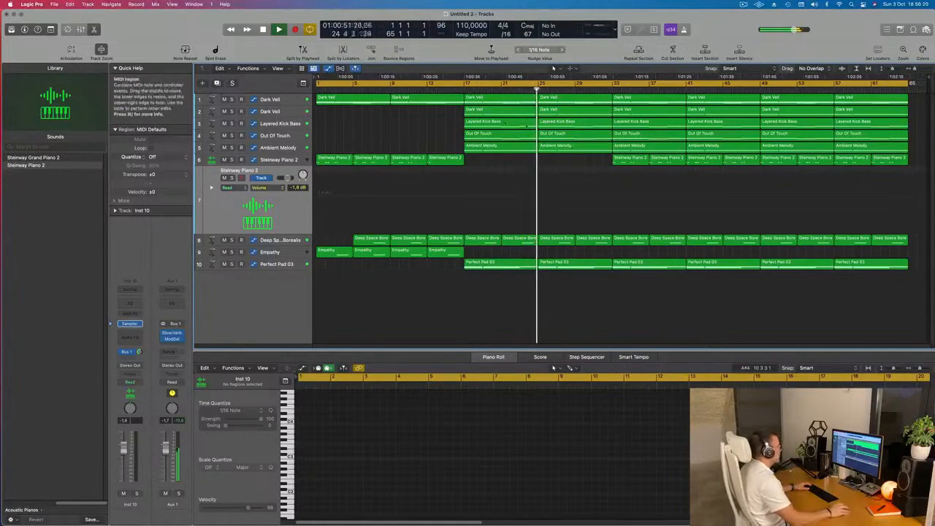
Copy the Dark Veil region at bar 17 from the first Dark Veil track to the new Steinway Piano 2 track and replay from there.
{"action": "left_click", "coordinate": [497, 120]}
{"action": "left_click", "coordinate": [496, 113]}
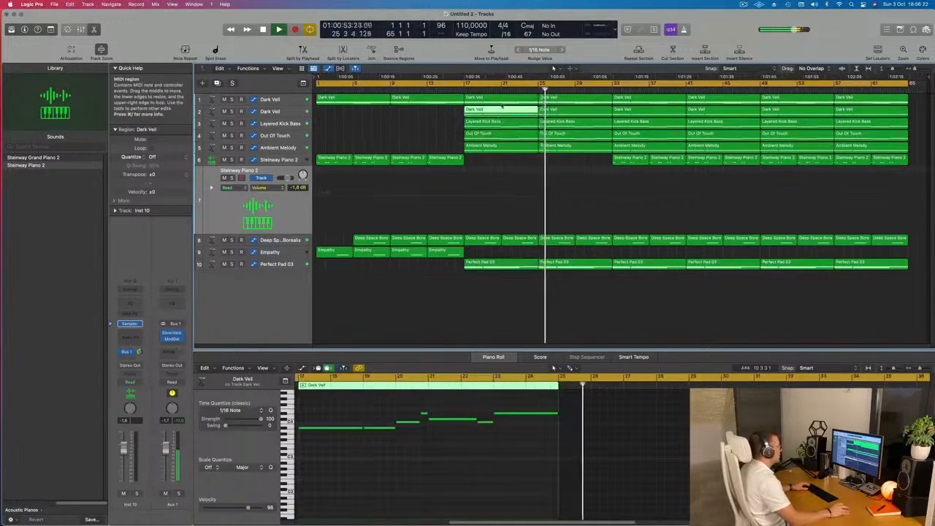
{"action": "left_click", "coordinate": [503, 102]}
{"action": "left_click_drag", "start_coordinate": [503, 103], "coordinate": [502, 179]}
{"action": "left_click", "coordinate": [454, 89]}
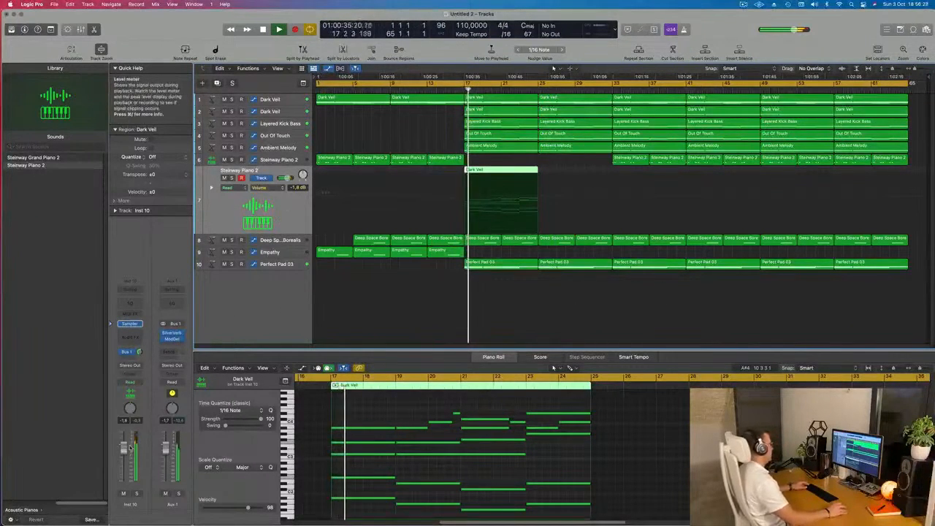
Lower the new Steinway Piano 2 track's volume to -9.4 dB and loop playback over bars 17 to 25.
{"action": "mouse_move", "coordinate": [123, 458]}
{"action": "left_mouse_down"}
{"action": "mouse_move", "coordinate": [123, 471]}
{"action": "mouse_move", "coordinate": [125, 463]}
{"action": "left_mouse_up"}
{"action": "scroll", "coordinate": [430, 409], "scroll_direction": "down", "scroll_amount": 5}
{"action": "key", "text": "space"}
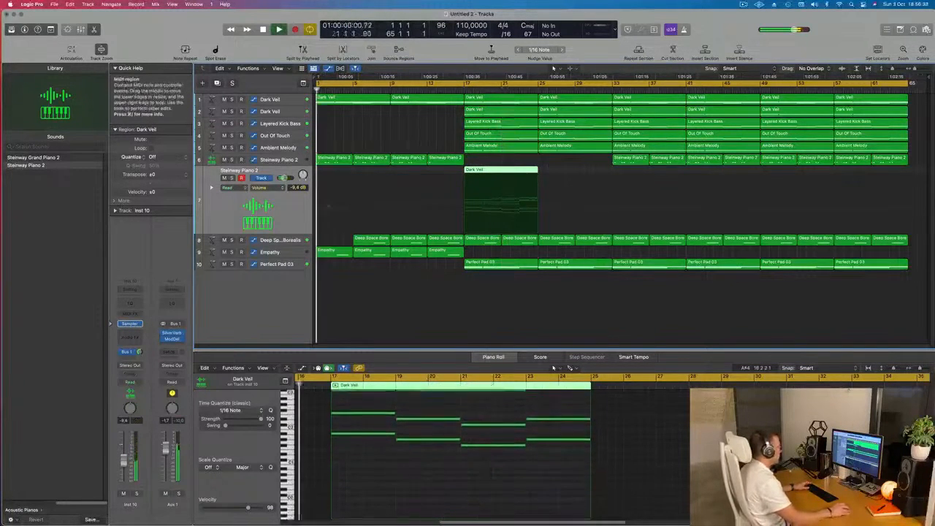
{"action": "key", "text": "space"}
{"action": "left_click_drag", "start_coordinate": [491, 87], "coordinate": [539, 86]}
{"action": "key", "text": "space"}
{"action": "key", "text": "space"}
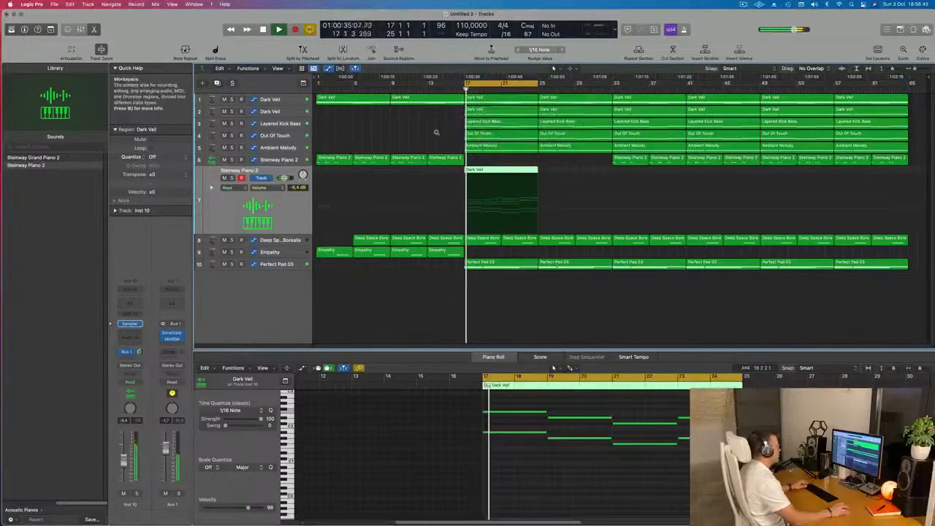
Delete the upper notes of the copied region on the new piano track, keeping only the two lowest note lines, and replay it.
{"action": "scroll", "coordinate": [499, 437], "scroll_direction": "up", "scroll_amount": 6}
{"action": "scroll", "coordinate": [498, 436], "scroll_direction": "down", "scroll_amount": 2}
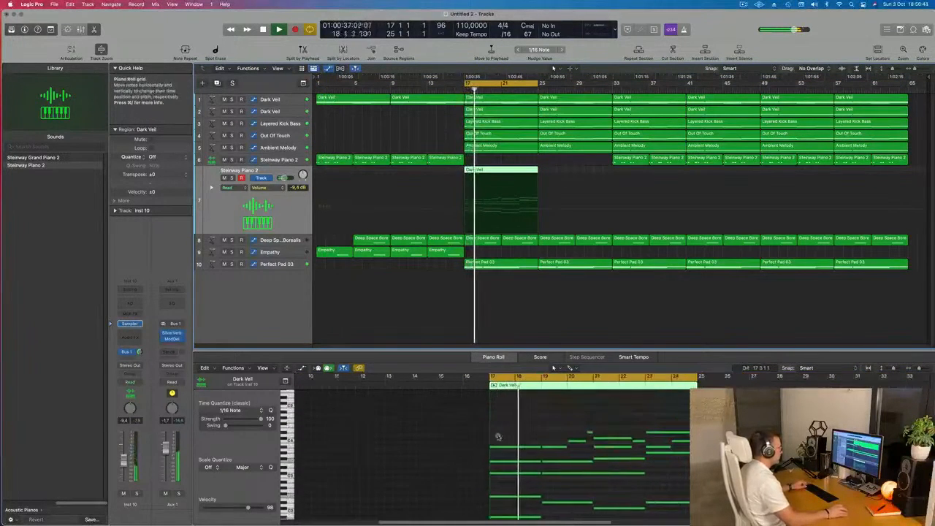
{"action": "left_click_drag", "start_coordinate": [516, 429], "coordinate": [679, 478]}
{"action": "key", "text": "Delete"}
{"action": "key", "text": "space"}
{"action": "key", "text": "space"}
{"action": "key", "text": "space"}
{"action": "key", "text": "space"}
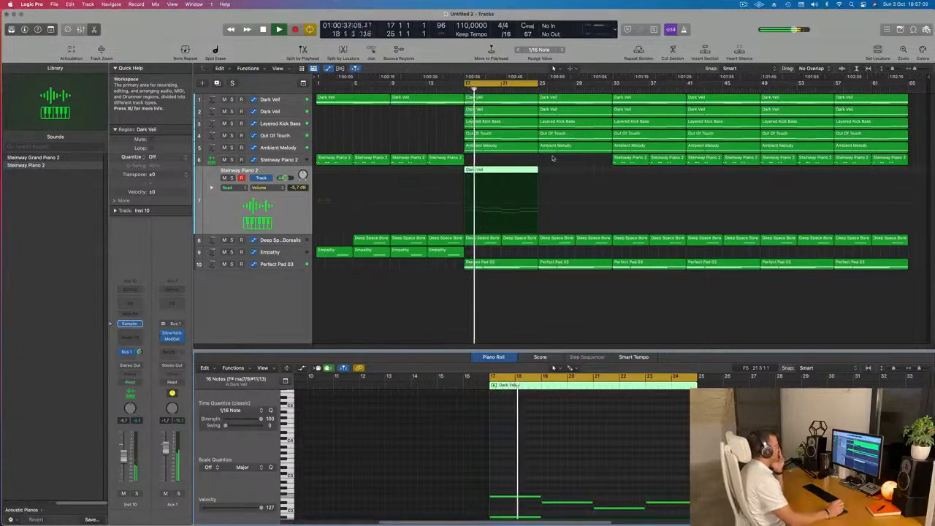
Audition the Ambient Melody, second Dark Veil and first Dark Veil tracks one after another in solo.
{"action": "left_click", "coordinate": [254, 151]}
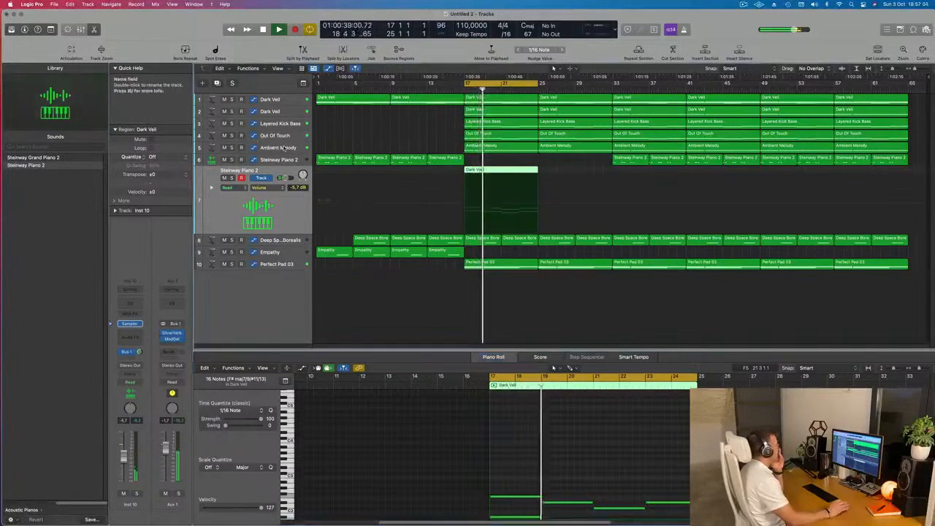
{"action": "left_click", "coordinate": [232, 153]}
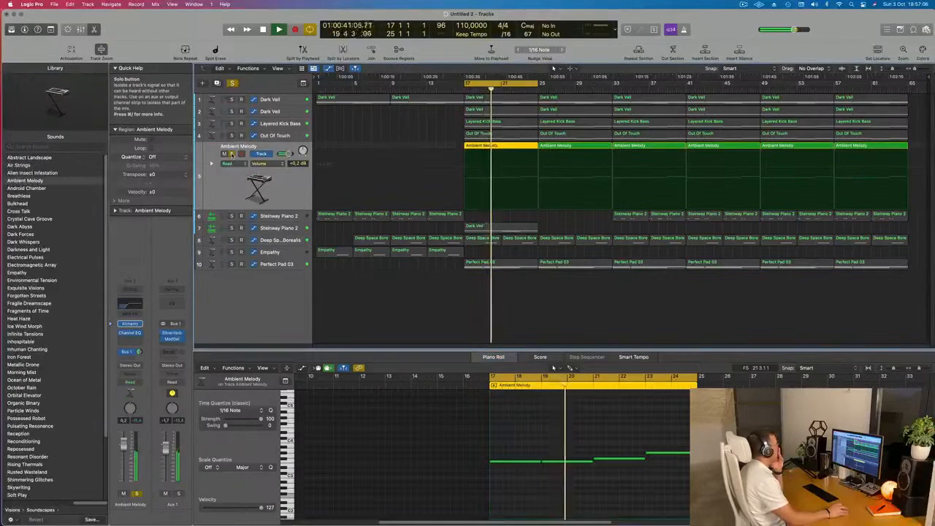
{"action": "left_click", "coordinate": [231, 153]}
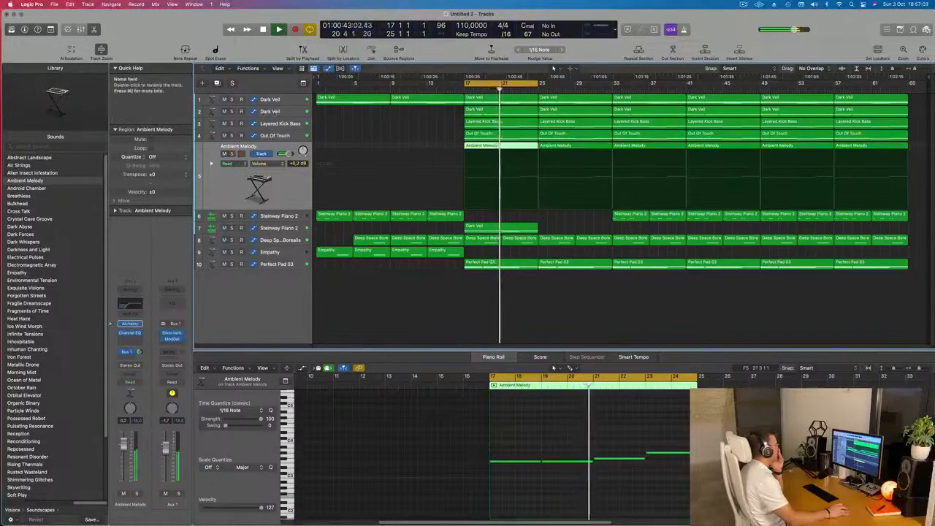
{"action": "left_click", "coordinate": [270, 111]}
{"action": "left_click", "coordinate": [232, 118]}
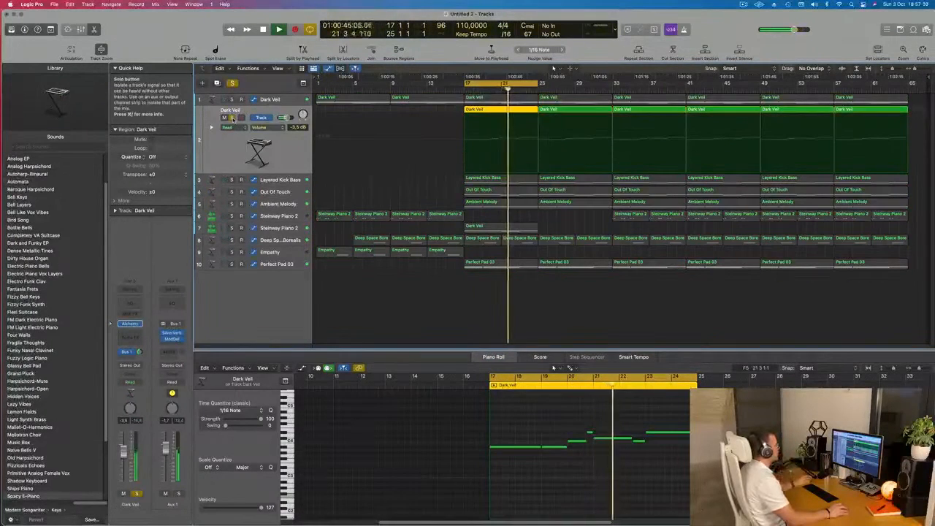
{"action": "left_click", "coordinate": [232, 117]}
{"action": "left_click", "coordinate": [231, 99]}
{"action": "left_click", "coordinate": [231, 100]}
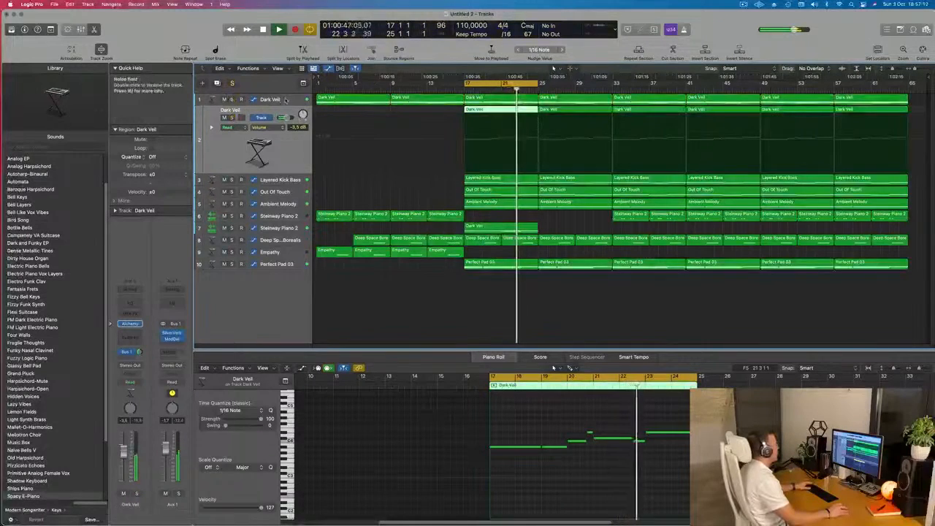
Add a 0% cutoff point at bar 17 on the first Dark Veil track, raise the automation after it to 100% and replay the transition.
{"action": "left_click", "coordinate": [285, 99]}
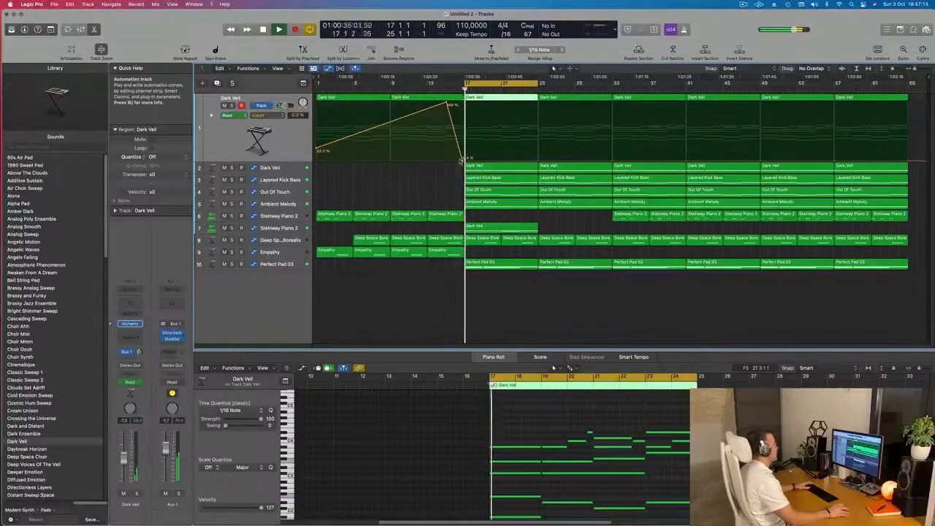
{"action": "left_click", "coordinate": [464, 159]}
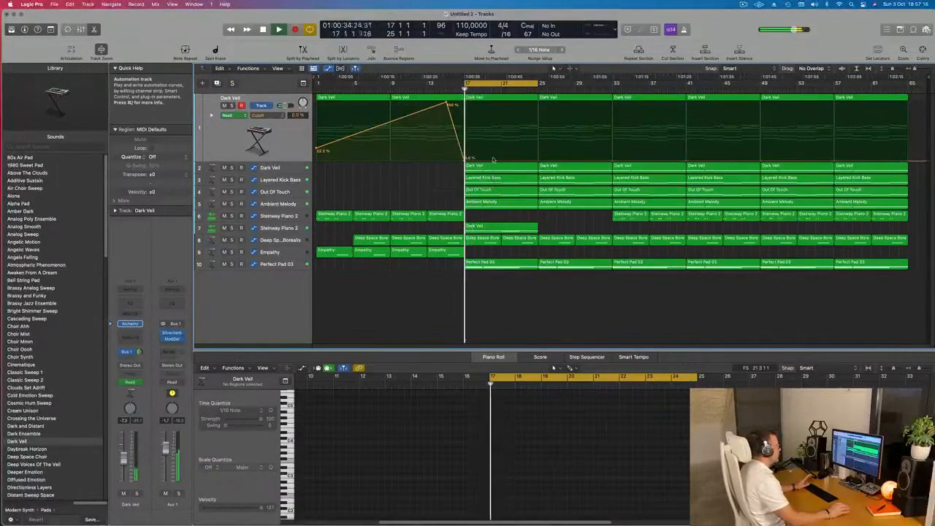
{"action": "left_click_drag", "start_coordinate": [466, 160], "coordinate": [466, 102]}
{"action": "key", "text": "space"}
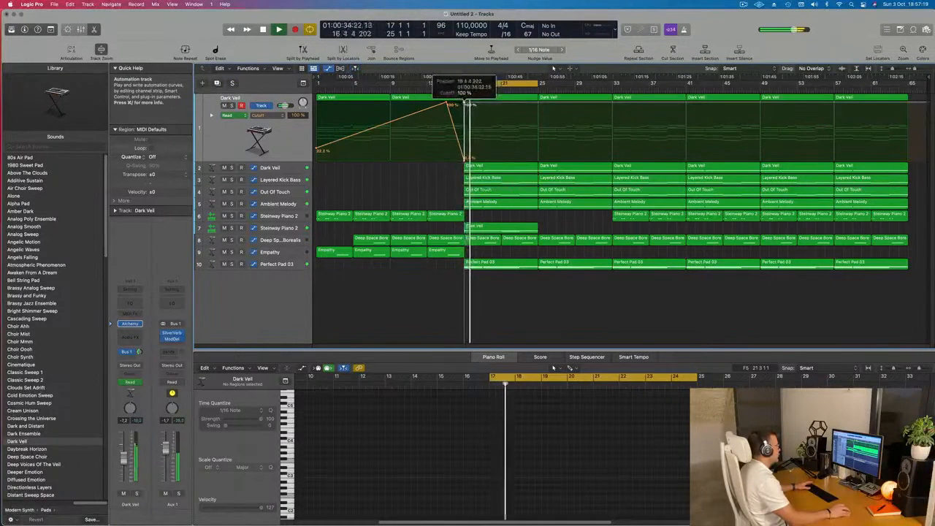
{"action": "left_click", "coordinate": [443, 91]}
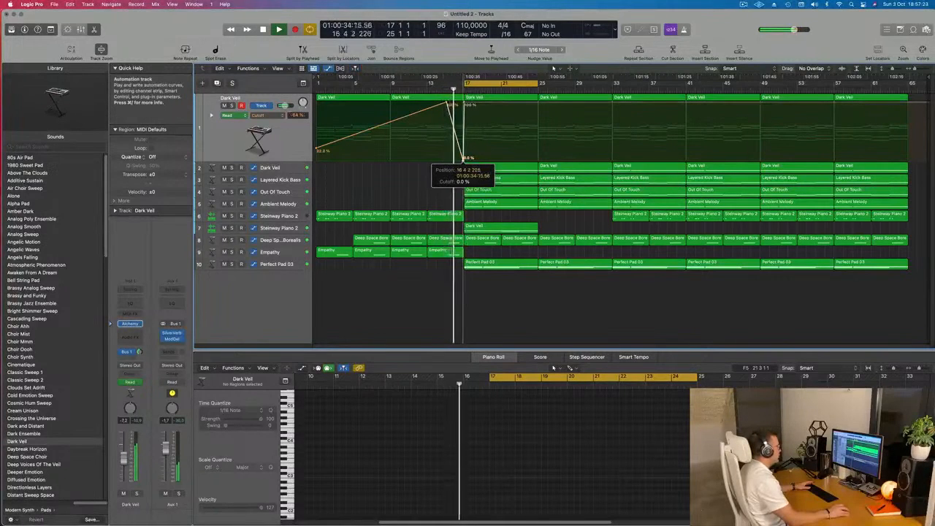
{"action": "scroll", "coordinate": [456, 164], "scroll_direction": "up", "scroll_amount": 10}
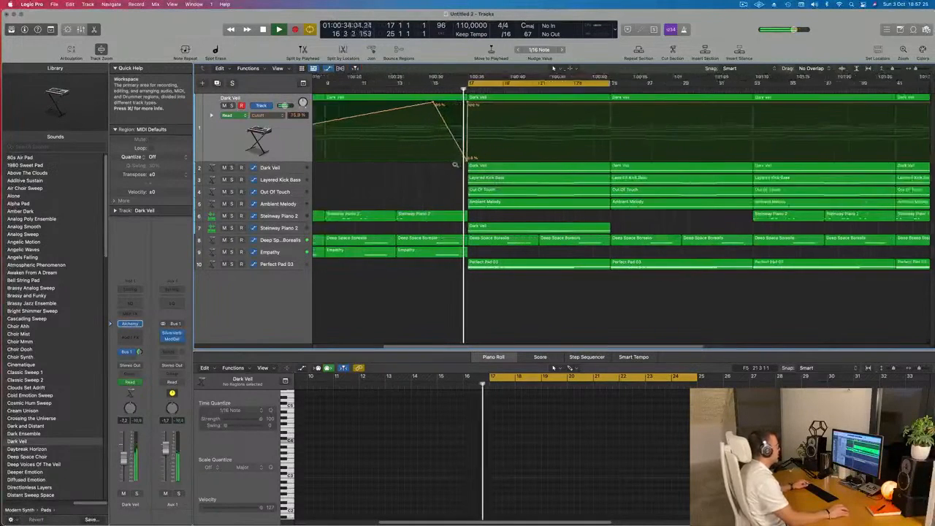
{"action": "scroll", "coordinate": [455, 165], "scroll_direction": "down", "scroll_amount": 10}
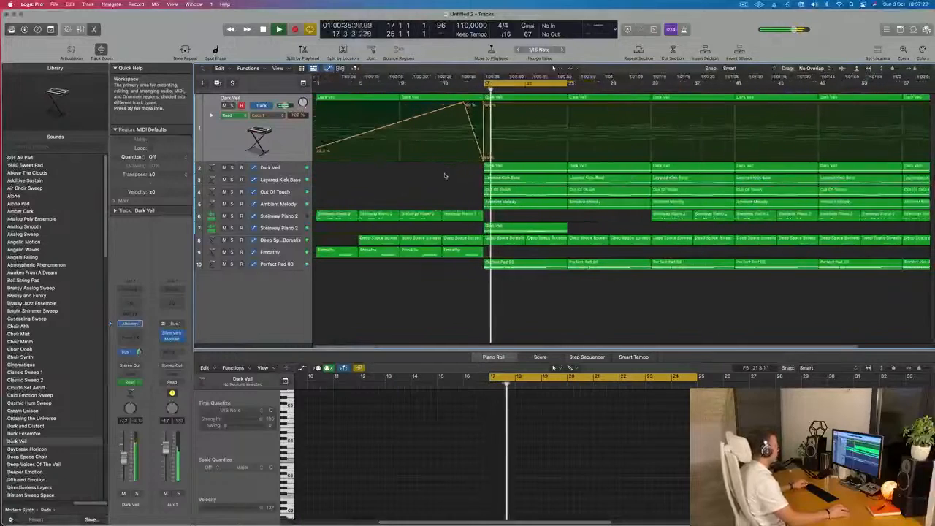
{"action": "key", "text": "super+s"}
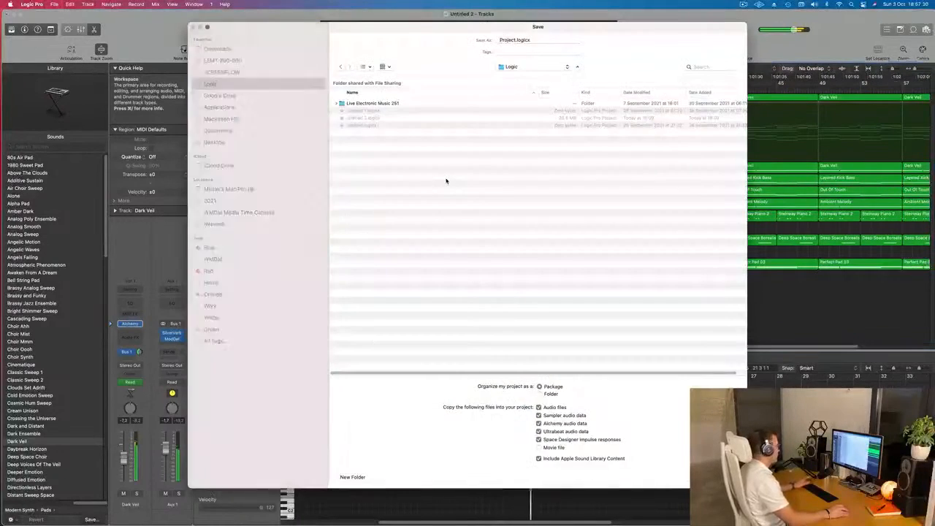
{"action": "key", "text": "Escape"}
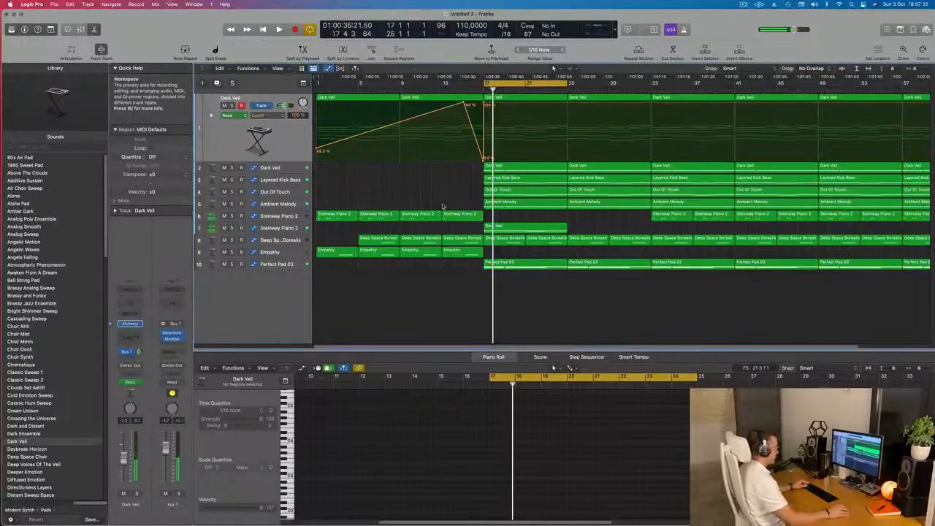
{"action": "scroll", "coordinate": [441, 207], "scroll_direction": "down", "scroll_amount": 2}
{"action": "key", "text": "space"}
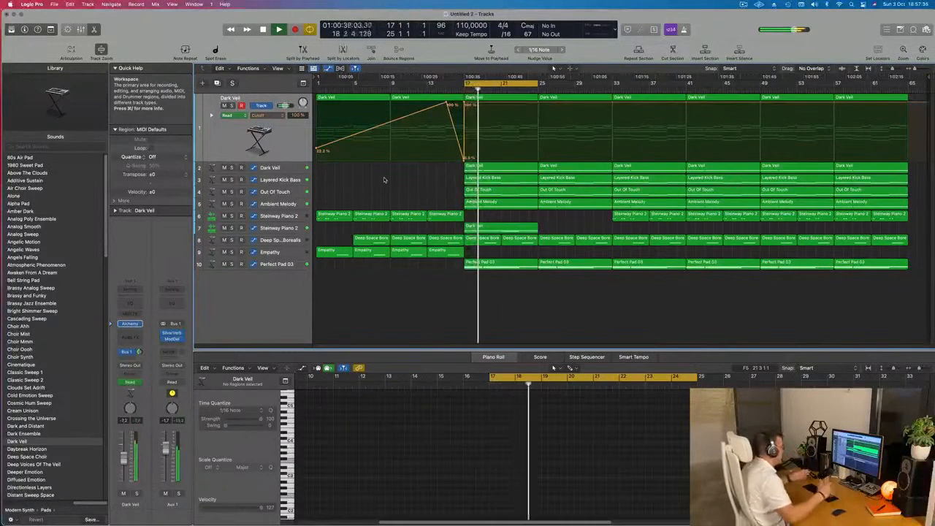
Audition the lower Steinway Piano 2 track in solo, then repeat its Dark Veil region once from bar 25 to bar 33.
{"action": "left_click", "coordinate": [292, 228]}
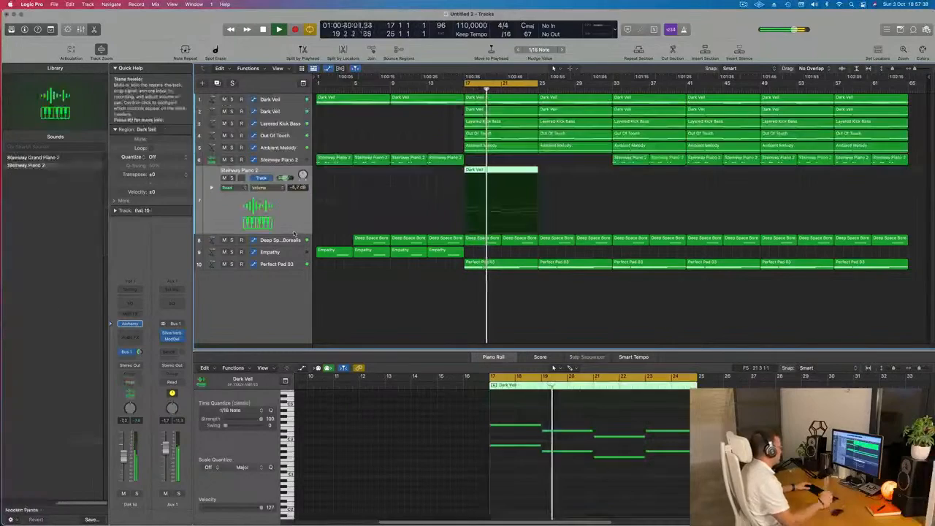
{"action": "left_click", "coordinate": [447, 319]}
{"action": "left_click", "coordinate": [231, 179]}
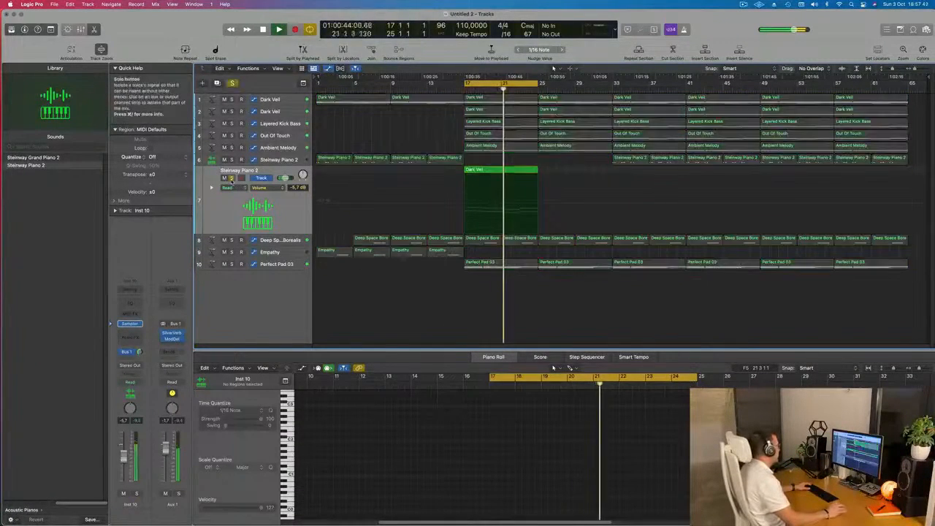
{"action": "left_click", "coordinate": [231, 179]}
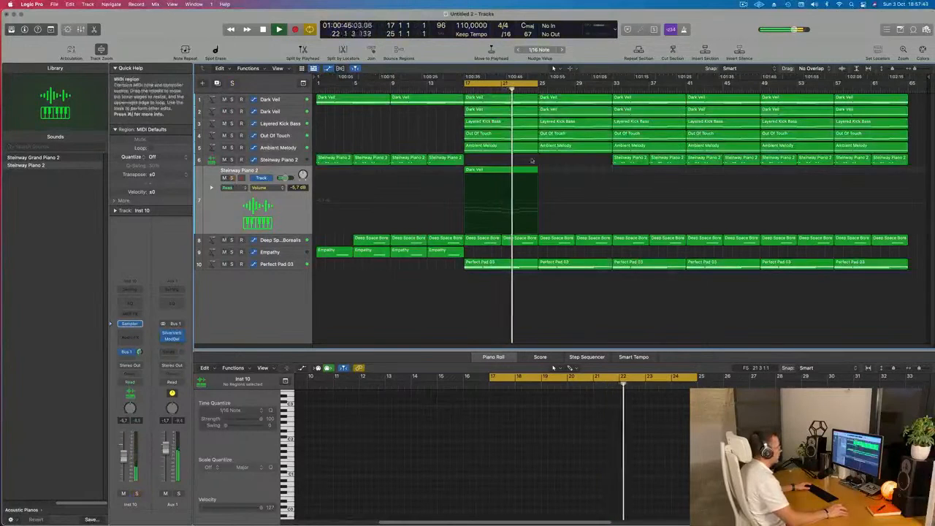
{"action": "left_click", "coordinate": [503, 176]}
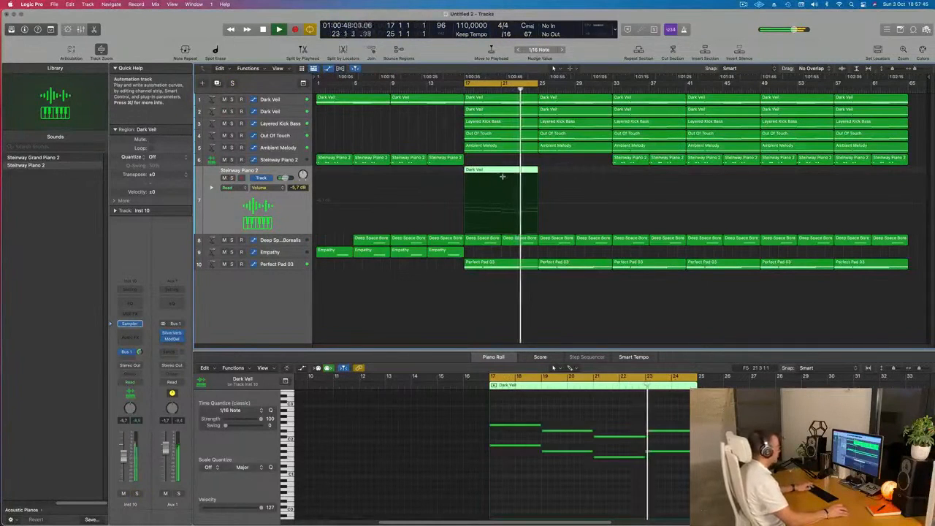
{"action": "key", "text": "super+r"}
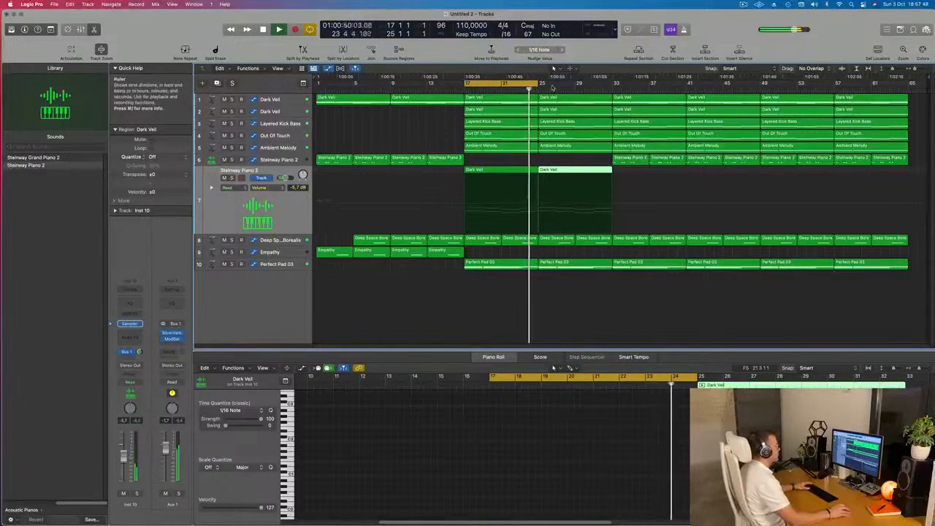
Create another track with duplicate settings of the upper Steinway Piano 2 track and open Musical Typing for it.
{"action": "key", "text": "Up"}
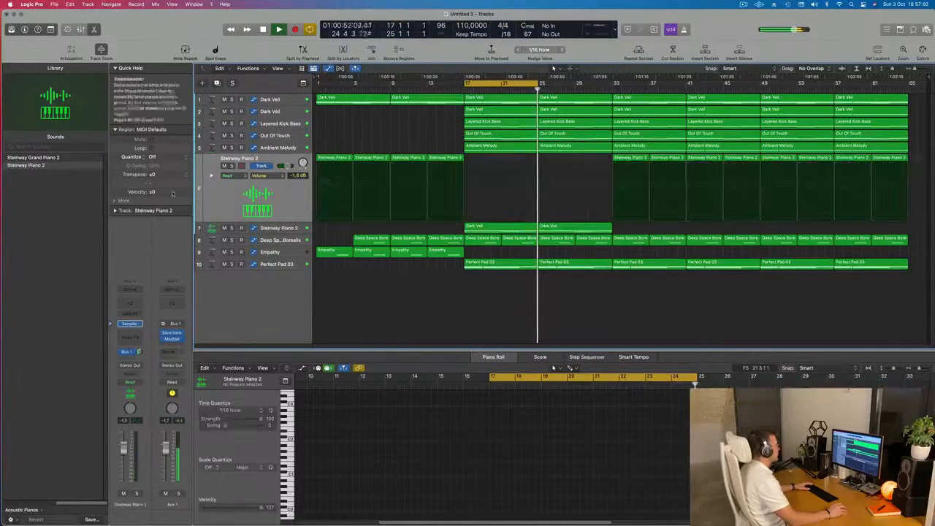
{"action": "left_click", "coordinate": [217, 82]}
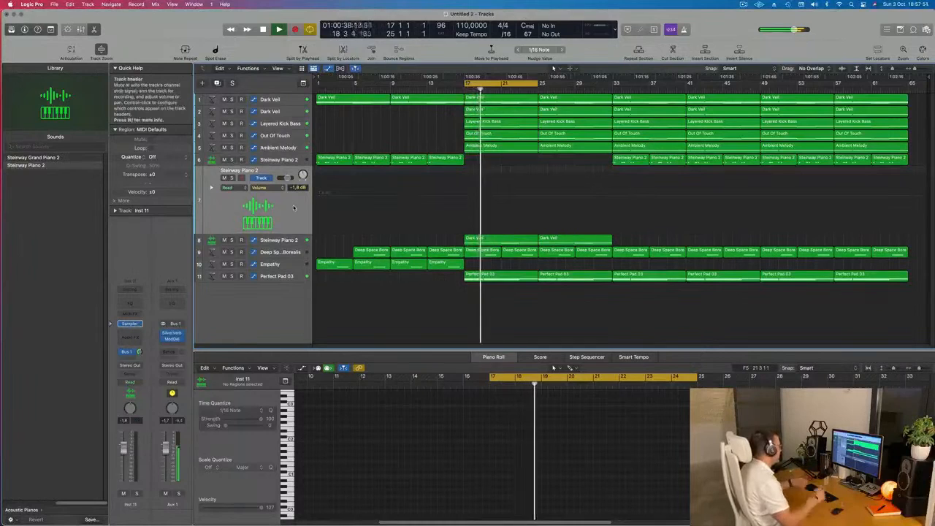
{"action": "key", "text": "space"}
{"action": "key", "text": "space"}
{"action": "key", "text": "super+k"}
{"action": "left_click_drag", "start_coordinate": [850, 151], "coordinate": [704, 155]}
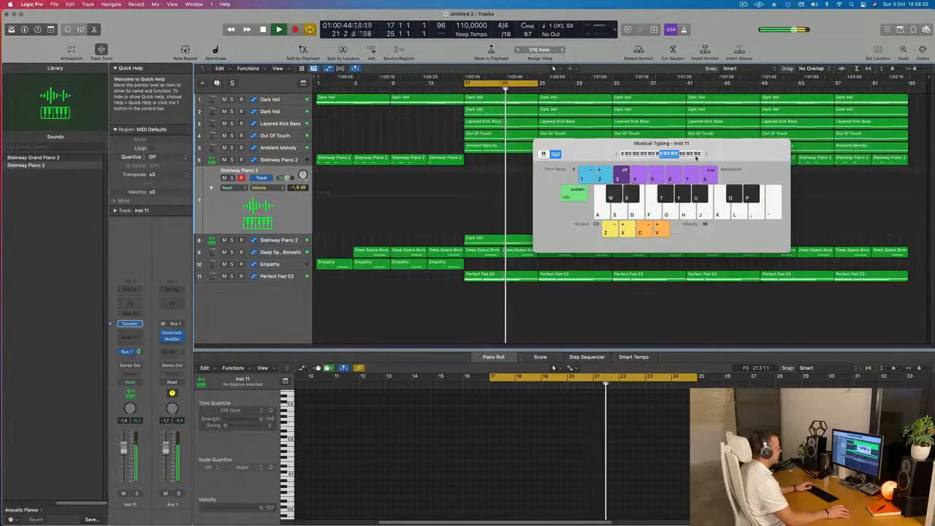
Set the Musical Typing octave to C4 and try out piano notes over the loop.
{"action": "key", "text": "x"}
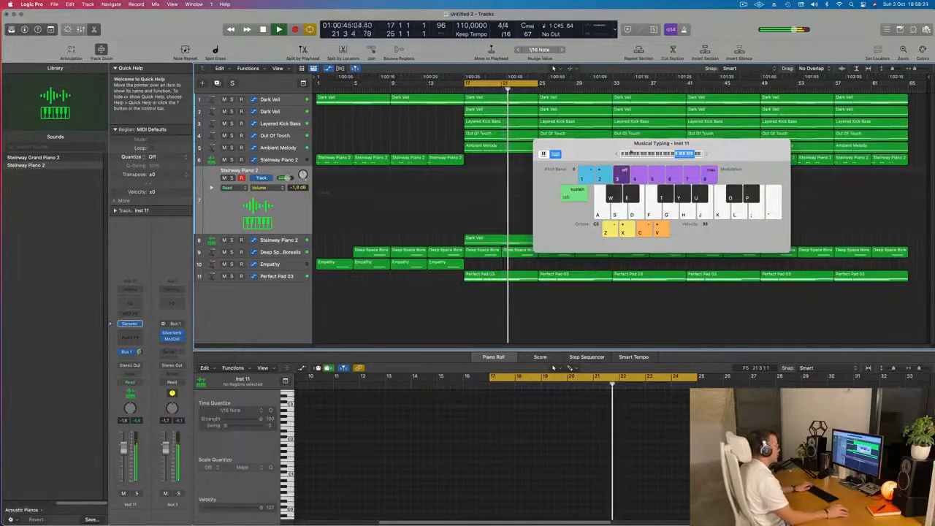
{"action": "left_click", "coordinate": [618, 155]}
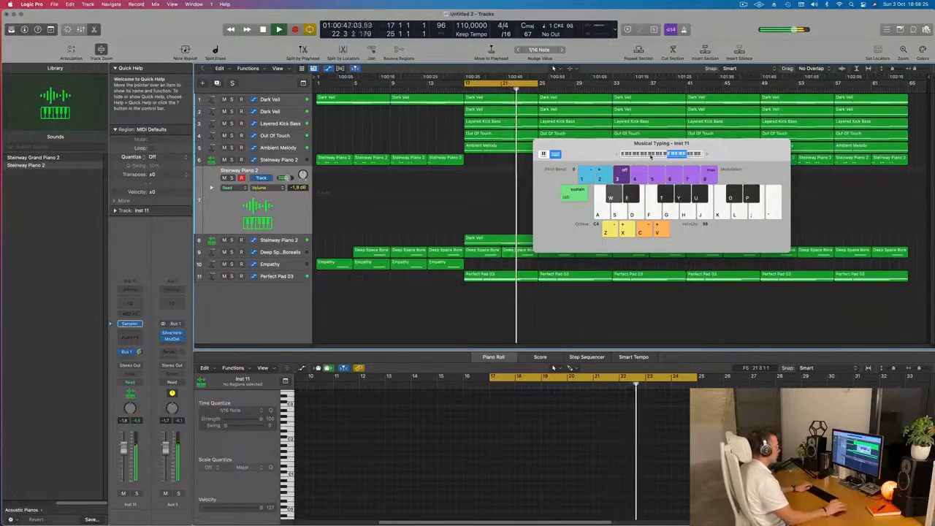
{"action": "key", "text": "w"}
{"action": "key", "text": "e"}
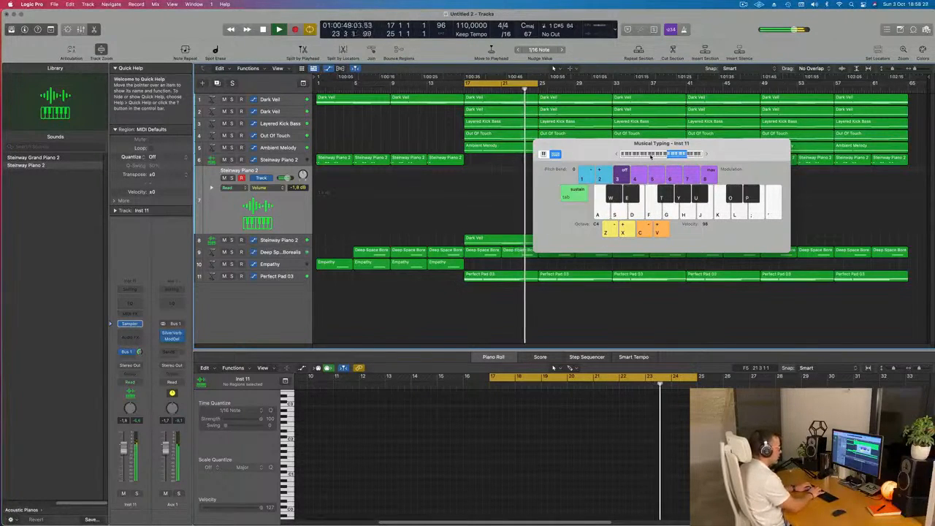
{"action": "key", "text": "i"}
{"action": "key", "text": "u"}
Record a piano melody take over bars 17 to 25 on the new Steinway Piano 2 track and delete the recorded region.
{"action": "key", "text": "r"}
{"action": "key", "text": "o"}
{"action": "key", "text": "u"}
{"action": "key", "text": "o"}
{"action": "key", "text": "o"}
{"action": "key", "text": "u"}
{"action": "key", "text": "o"}
{"action": "key", "text": "o"}
{"action": "key", "text": "u"}
{"action": "key", "text": "o"}
{"action": "key", "text": "o"}
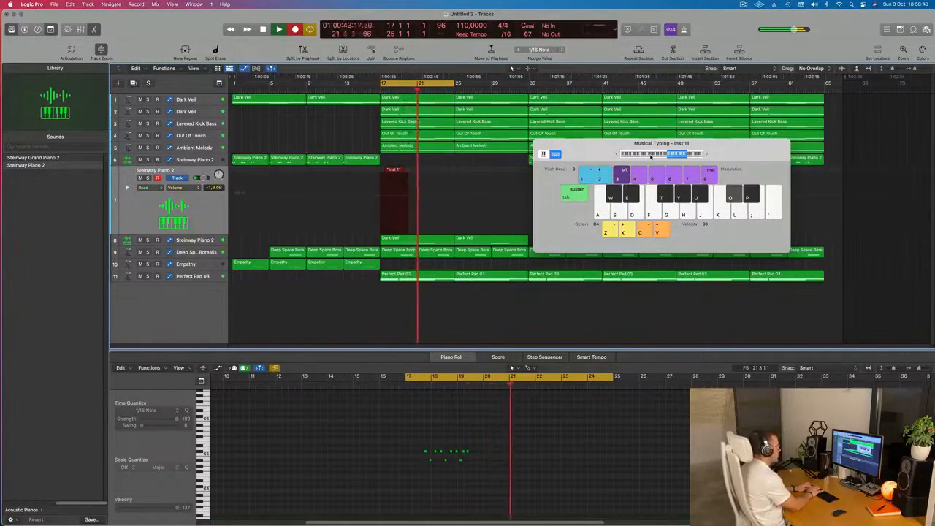
{"action": "key", "text": "o"}
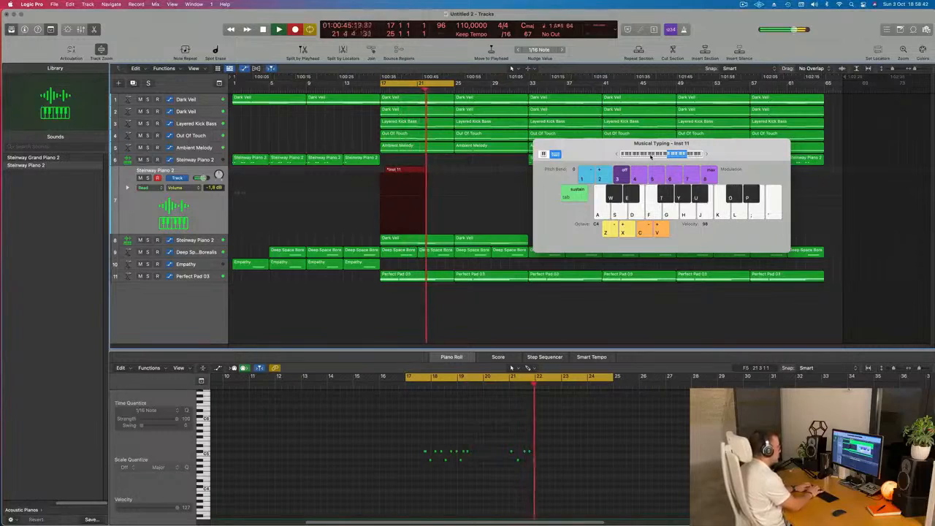
{"action": "key", "text": "w"}
{"action": "key", "text": "o"}
{"action": "key", "text": "u"}
{"action": "key", "text": "o"}
{"action": "key", "text": "t"}
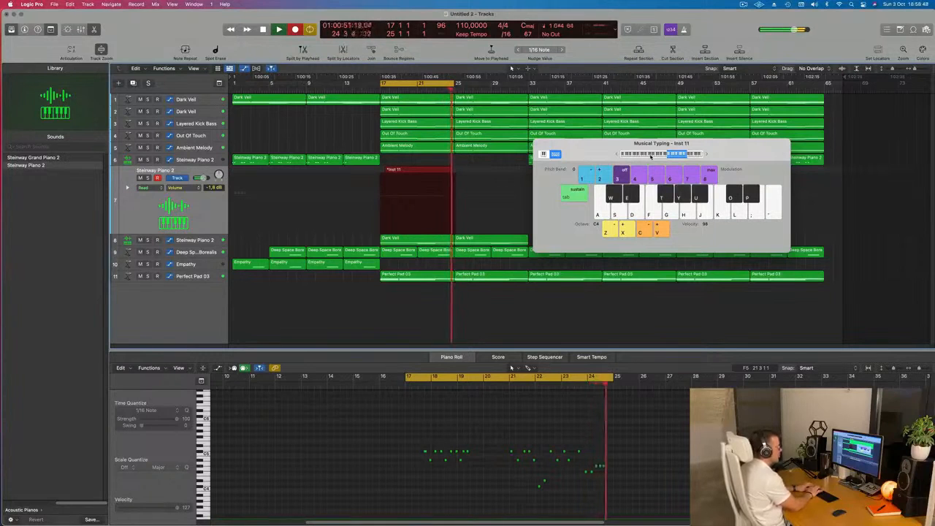
{"action": "key", "text": "u"}
{"action": "key", "text": "o"}
{"action": "key", "text": "o"}
{"action": "key", "text": "u"}
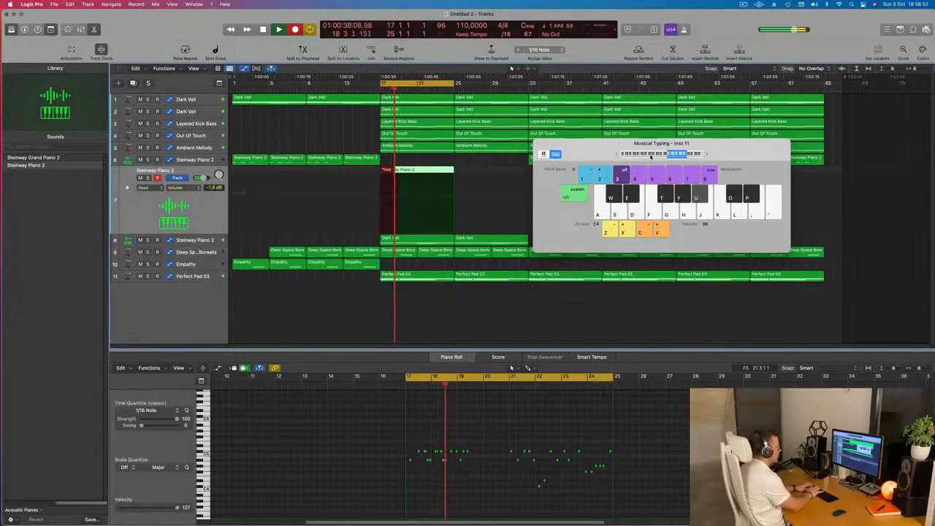
{"action": "key", "text": "o"}
{"action": "key", "text": "o"}
{"action": "key", "text": "o"}
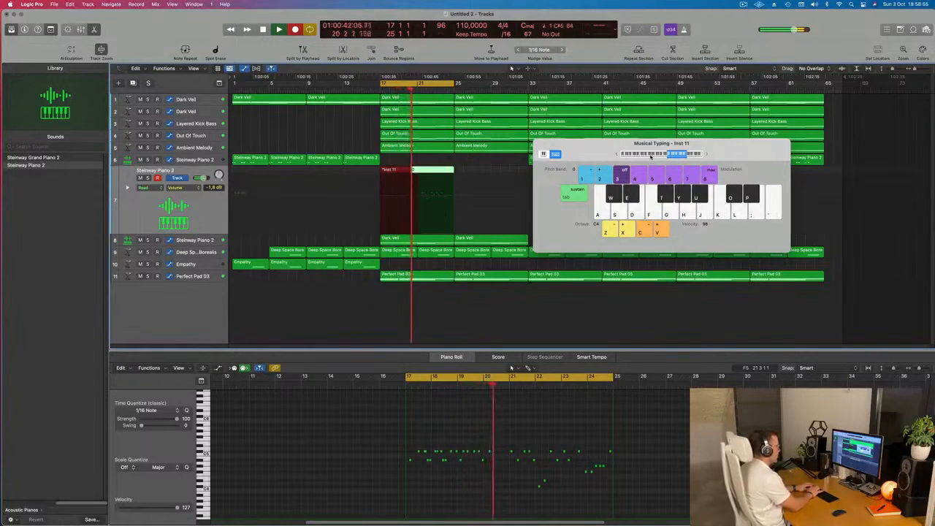
{"action": "key", "text": "space"}
{"action": "key", "text": "space"}
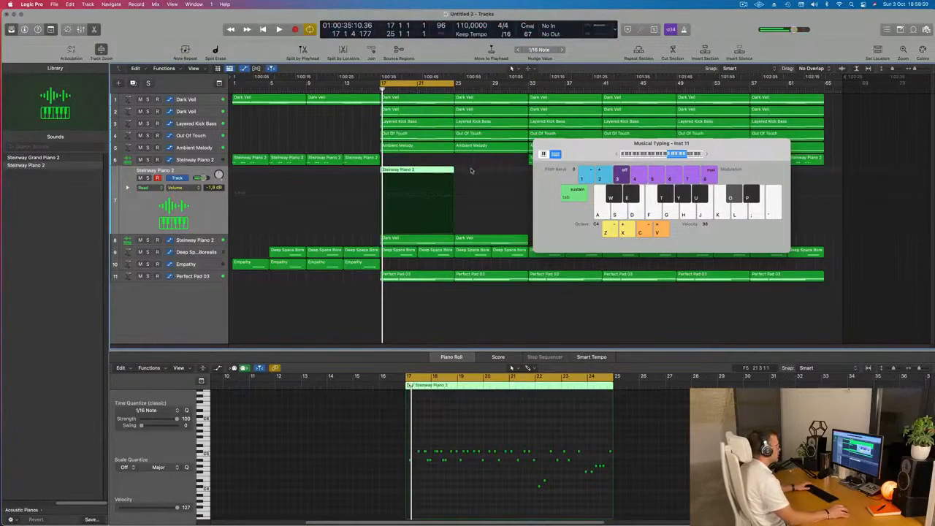
{"action": "key", "text": "Delete"}
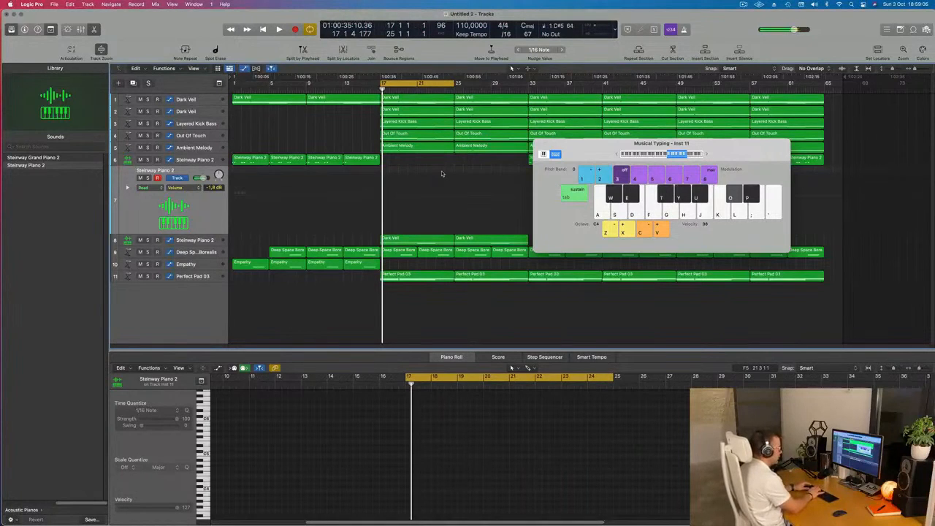
Record another piano melody take on the same Steinway Piano 2 track, from just before bar 17 to near bar 25.
{"action": "key", "text": "r"}
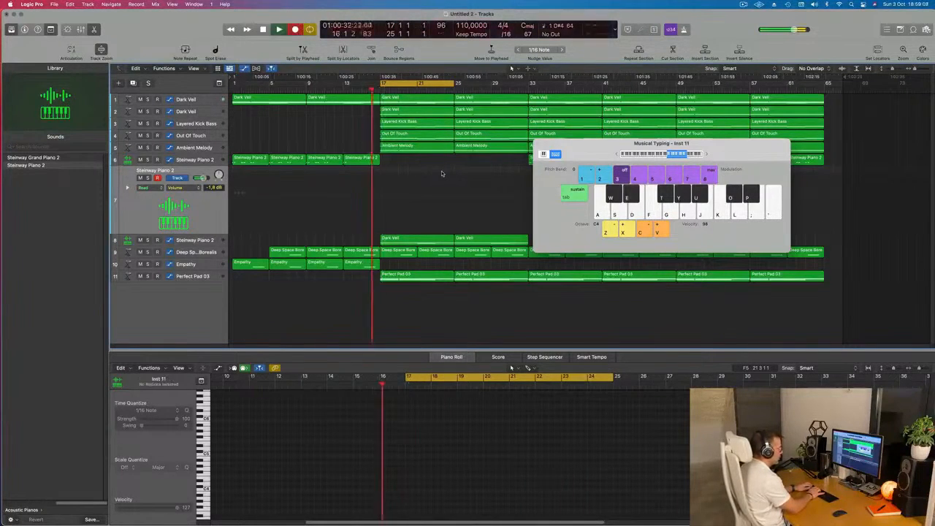
{"action": "key", "text": "y"}
{"action": "key", "text": "y"}
{"action": "key", "text": "y"}
{"action": "key", "text": "o"}
{"action": "key", "text": "y"}
{"action": "key", "text": "o"}
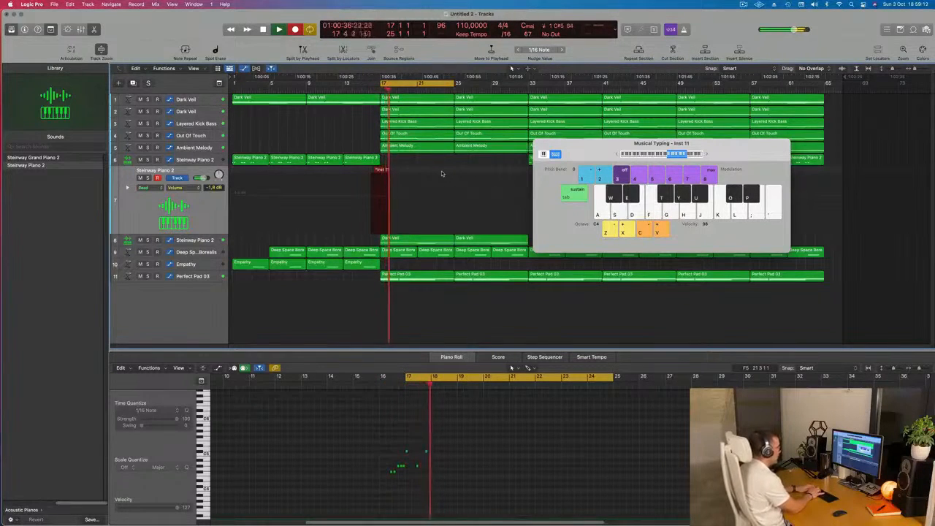
{"action": "key", "text": "y"}
{"action": "key", "text": "y"}
{"action": "key", "text": "y"}
{"action": "key", "text": "y"}
{"action": "key", "text": "y"}
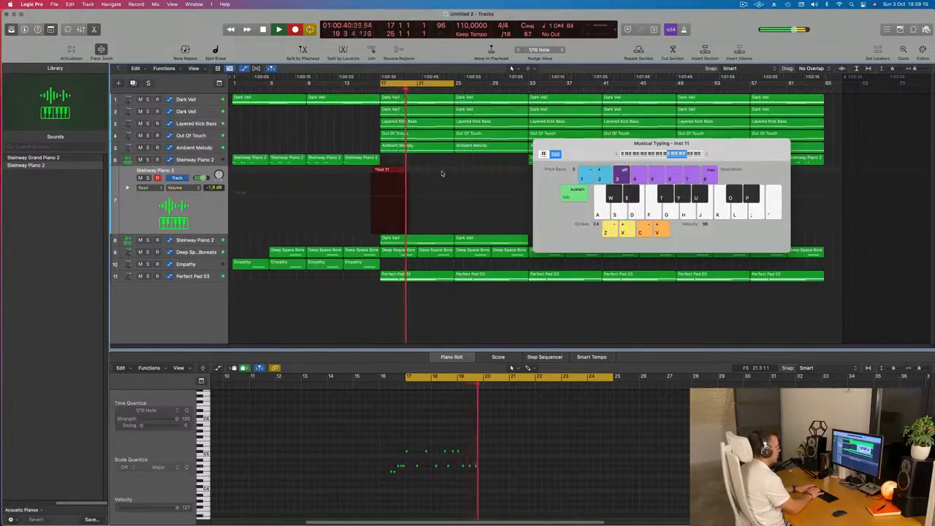
{"action": "key", "text": "u"}
{"action": "key", "text": "u"}
{"action": "key", "text": "o"}
{"action": "key", "text": "u"}
{"action": "key", "text": "o"}
{"action": "key", "text": "u"}
{"action": "key", "text": "o"}
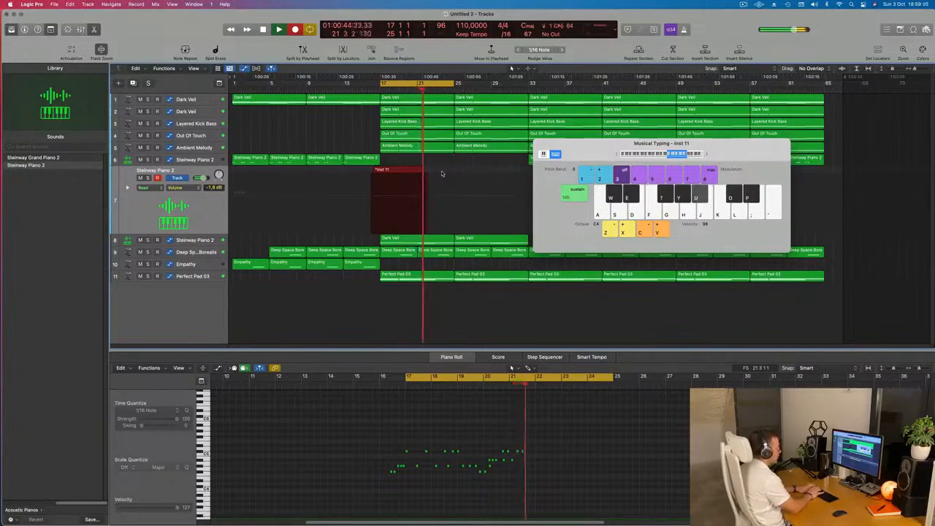
{"action": "key", "text": "o"}
{"action": "key", "text": "o"}
{"action": "key", "text": "u"}
{"action": "key", "text": "o"}
{"action": "key", "text": "u"}
{"action": "key", "text": "o"}
{"action": "key", "text": "o"}
{"action": "key", "text": "u"}
{"action": "key", "text": "o"}
{"action": "key", "text": "o"}
{"action": "key", "text": "o"}
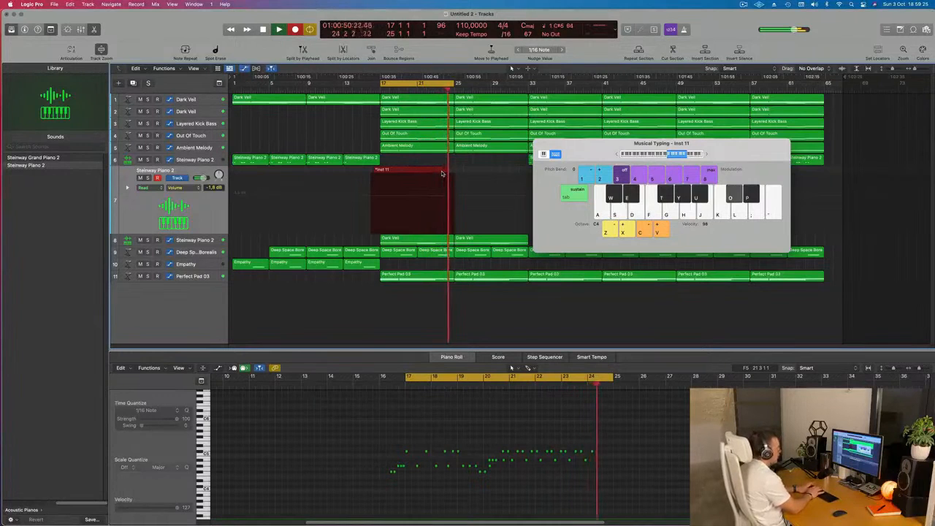
{"action": "key", "text": "space"}
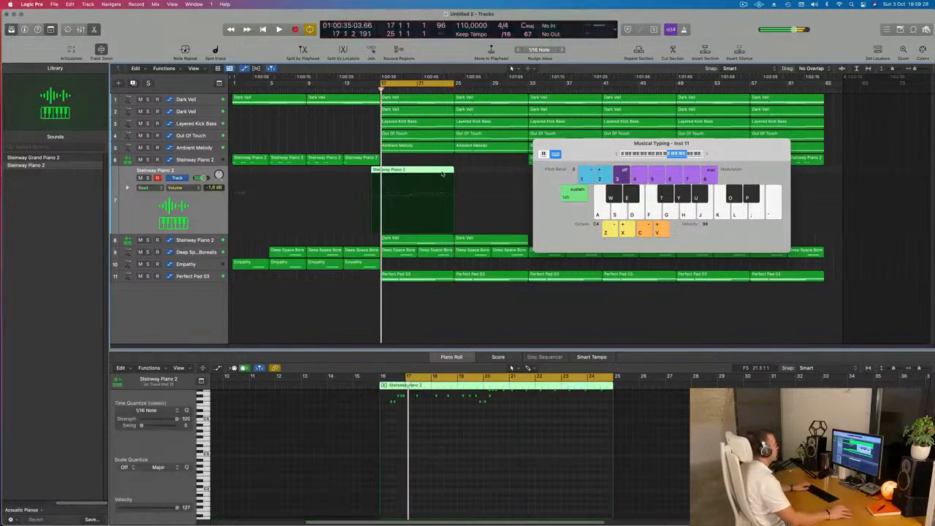
Split the recorded take, delete its first part, move the remaining three bars to bar 17 and play them back.
{"action": "double_click", "coordinate": [426, 169], "text": "super"}
{"action": "left_click", "coordinate": [402, 171]}
{"action": "key", "text": "BackSpace"}
{"action": "left_click_drag", "start_coordinate": [438, 169], "coordinate": [393, 169]}
{"action": "key", "text": "space"}
{"action": "key", "text": "space"}
{"action": "key", "text": "space"}
{"action": "scroll", "coordinate": [444, 485], "scroll_direction": "up", "scroll_amount": 5}
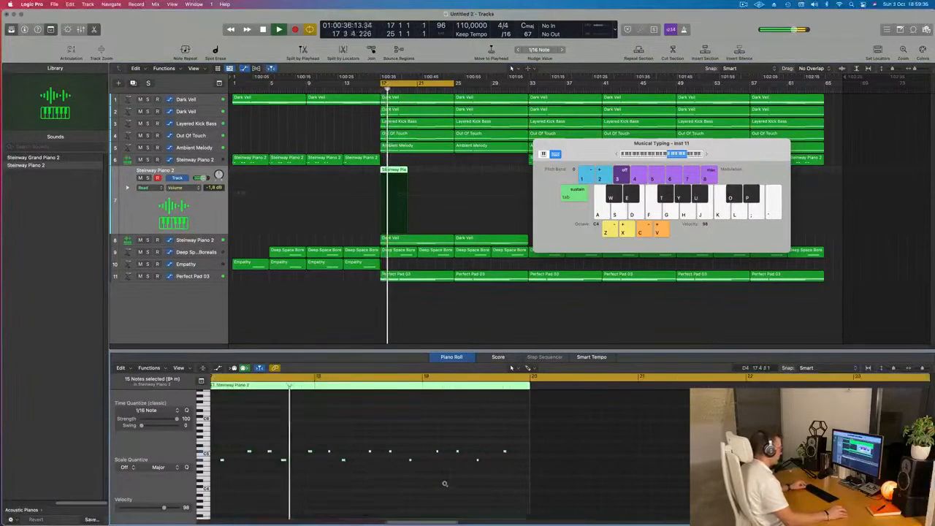
{"action": "scroll", "coordinate": [423, 479], "scroll_direction": "up", "scroll_amount": 2}
{"action": "scroll", "coordinate": [432, 480], "scroll_direction": "left", "scroll_amount": 5}
{"action": "key", "text": "space"}
{"action": "key", "text": "space"}
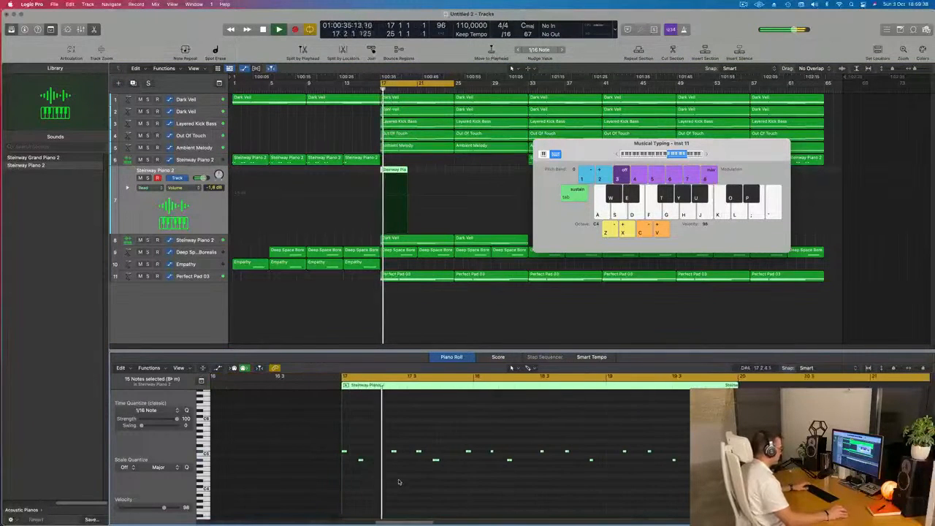
Delete the first two melody notes, move the next five earlier so they start at bar 17, and replay the opening.
{"action": "key", "text": "Delete"}
{"action": "left_click_drag", "start_coordinate": [374, 440], "coordinate": [497, 518]}
{"action": "left_click_drag", "start_coordinate": [392, 442], "coordinate": [344, 444]}
{"action": "key", "text": "space"}
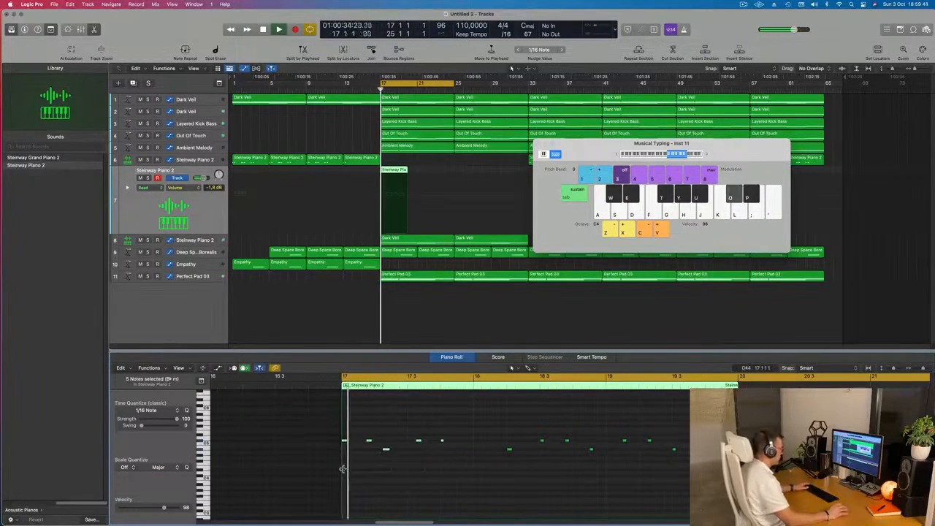
{"action": "scroll", "coordinate": [374, 489], "scroll_direction": "up", "scroll_amount": 2}
{"action": "key", "text": "space"}
{"action": "key", "text": "space"}
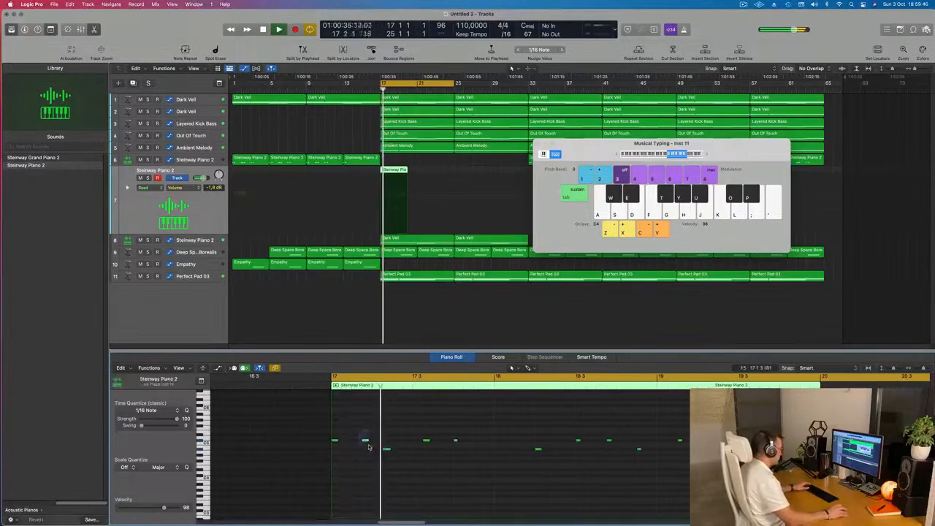
Try shifting the second and third melody notes slightly earlier and later while replaying the opening of bar 17.
{"action": "key", "text": "space"}
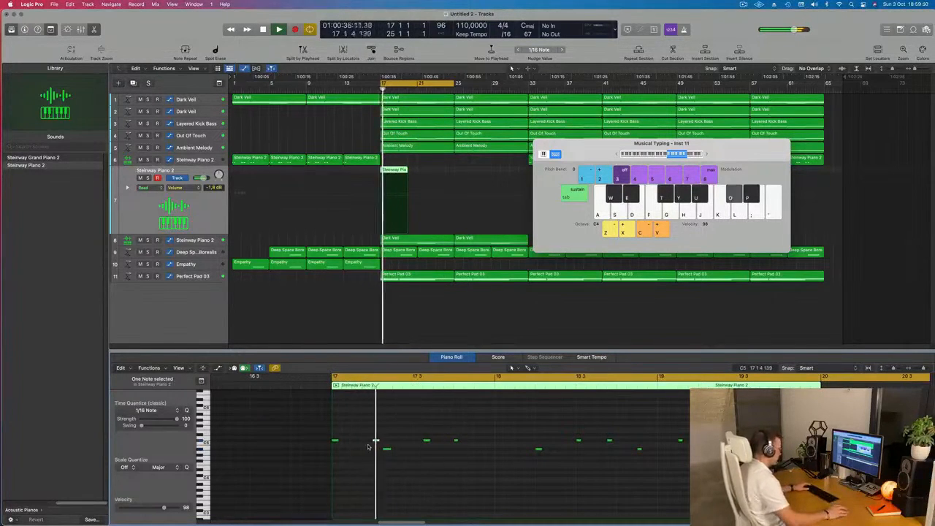
{"action": "left_click_drag", "start_coordinate": [376, 441], "coordinate": [365, 444]}
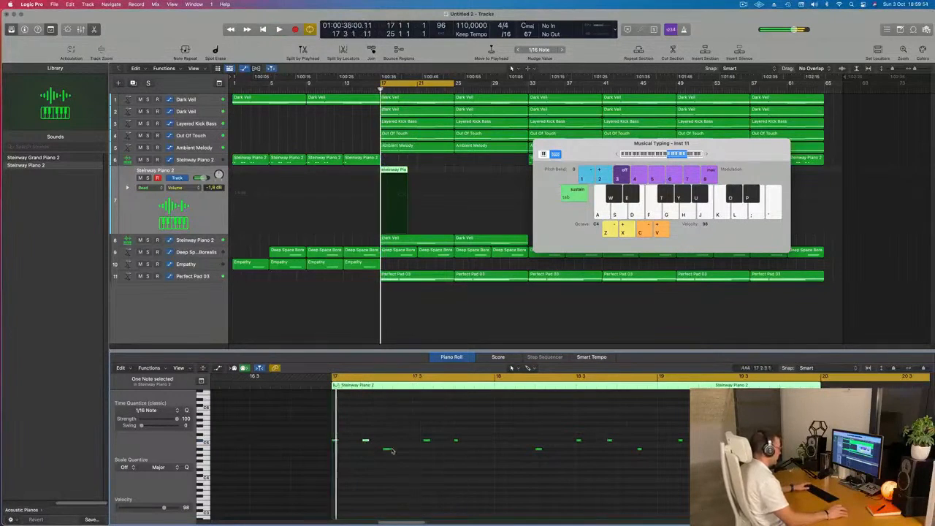
{"action": "left_click_drag", "start_coordinate": [386, 451], "coordinate": [397, 451]}
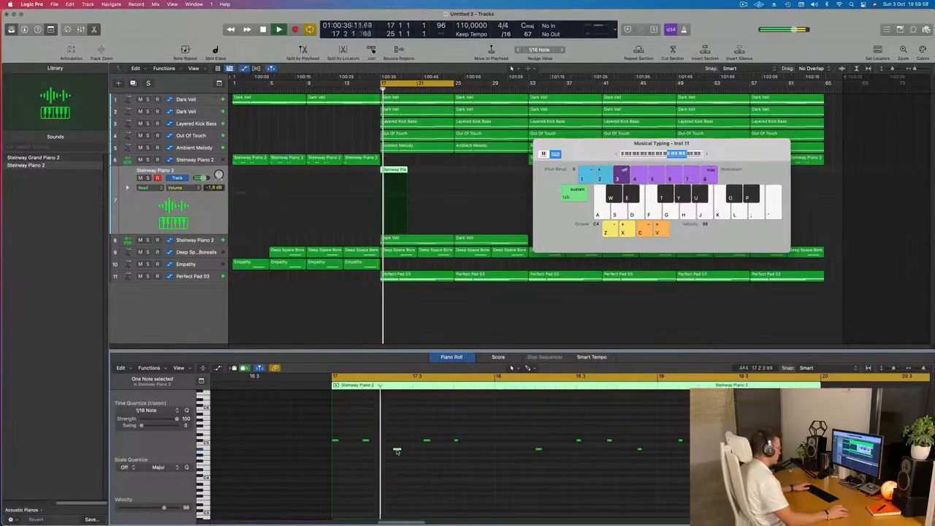
{"action": "left_click_drag", "start_coordinate": [397, 450], "coordinate": [351, 463]}
{"action": "key", "text": "space"}
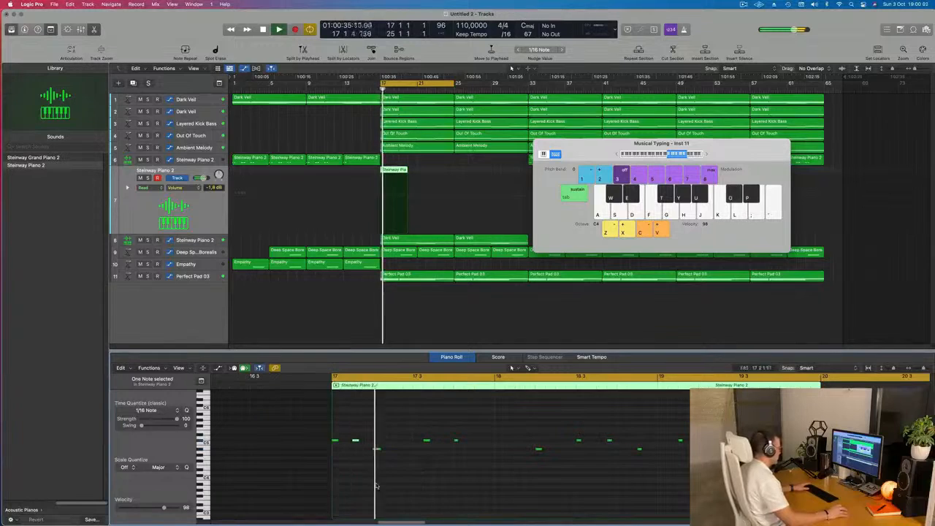
{"action": "left_click_drag", "start_coordinate": [357, 442], "coordinate": [391, 450]}
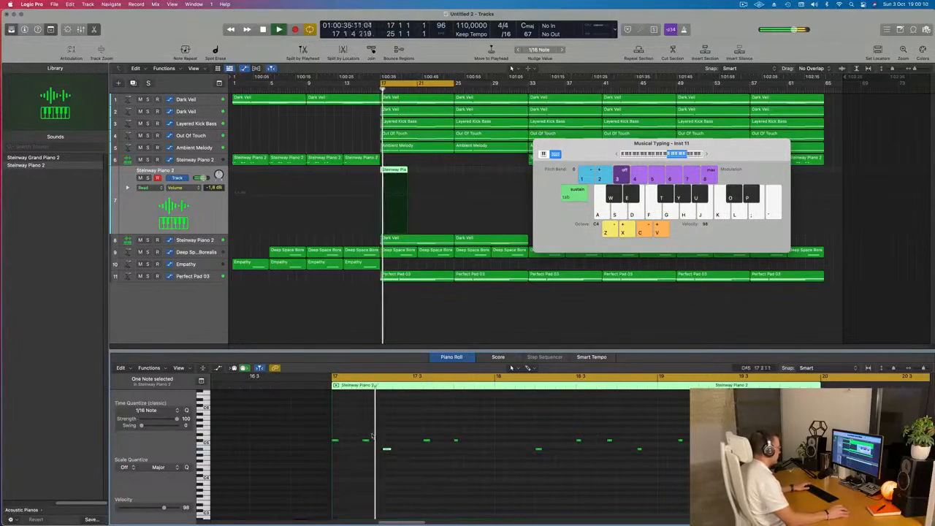
Shift the first four melody notes slightly later as a group, replay them, and delete the three-bar region.
{"action": "left_click_drag", "start_coordinate": [333, 436], "coordinate": [446, 464]}
{"action": "key", "text": "space"}
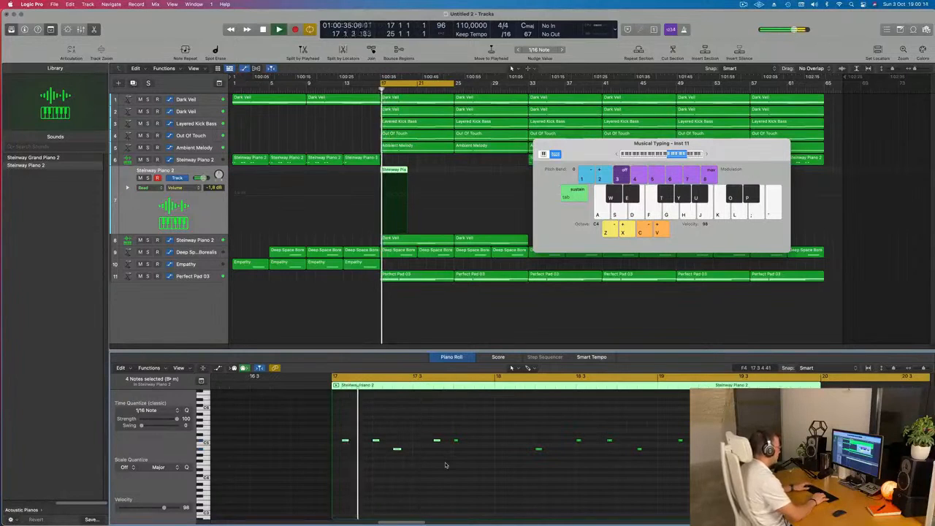
{"action": "key", "text": "space"}
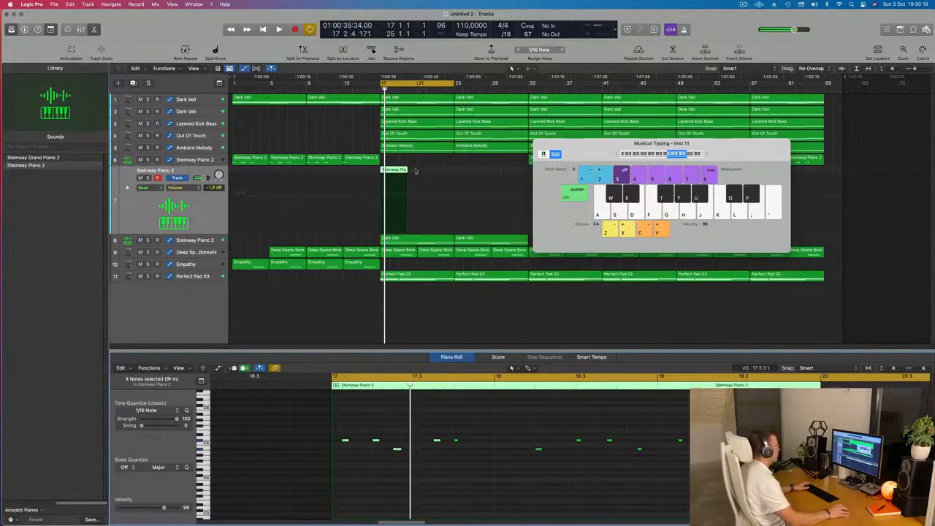
{"action": "key", "text": "BackSpace"}
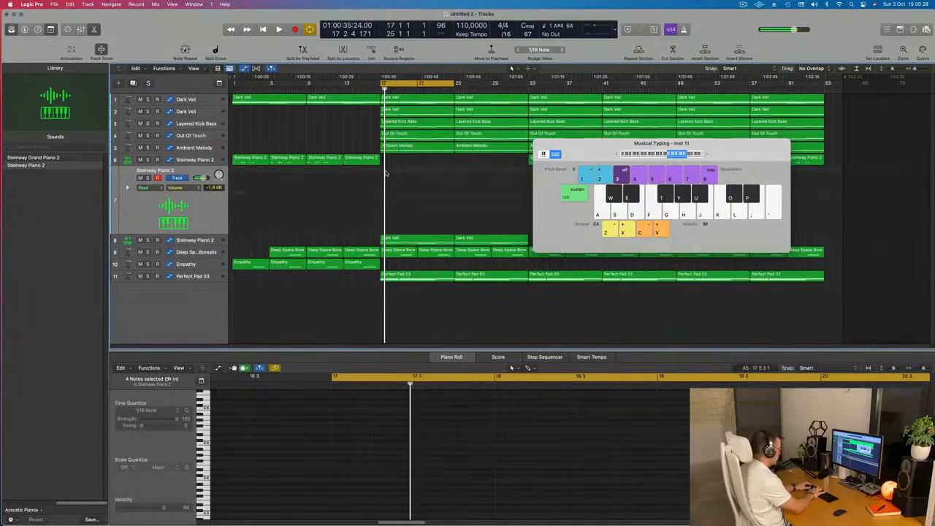
Record a fresh piano melody take across bars 17 to 25 on the Steinway Piano 2 track and play it back.
{"action": "key", "text": "r"}
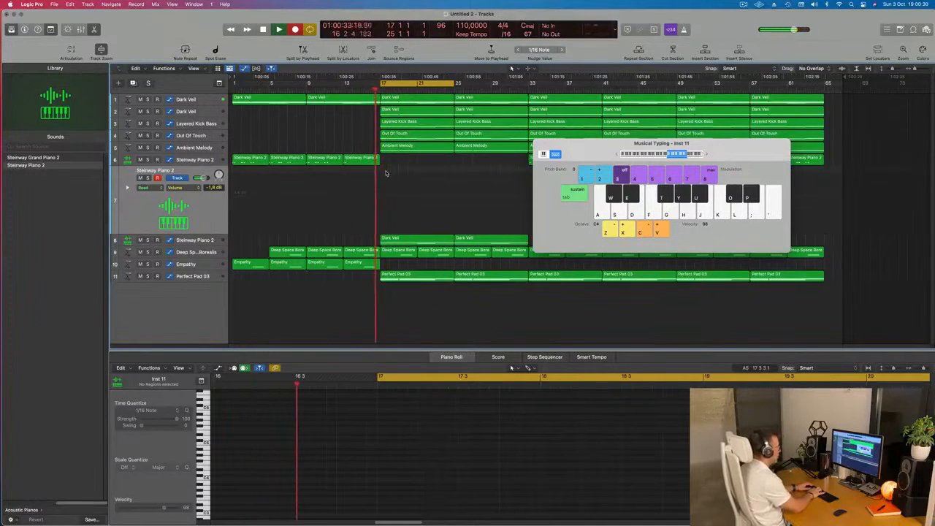
{"action": "key", "text": "o"}
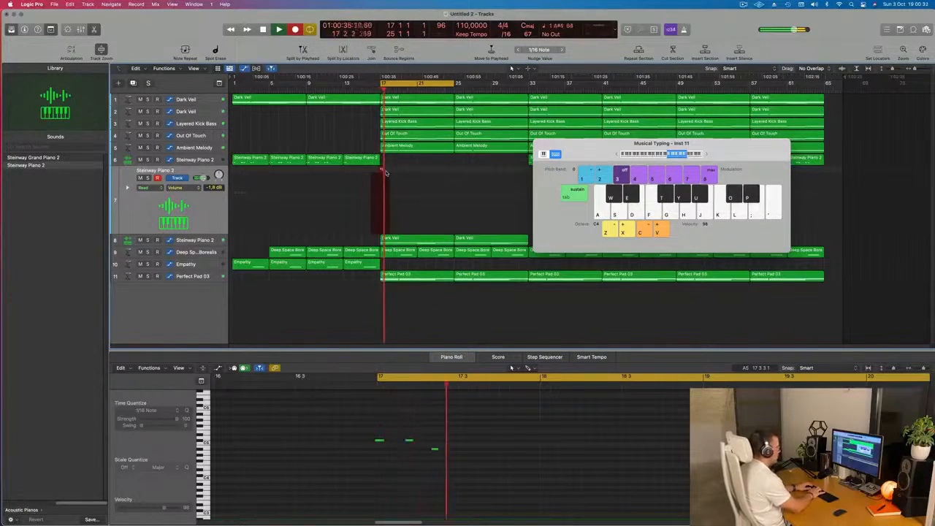
{"action": "key", "text": "o"}
{"action": "key", "text": "u"}
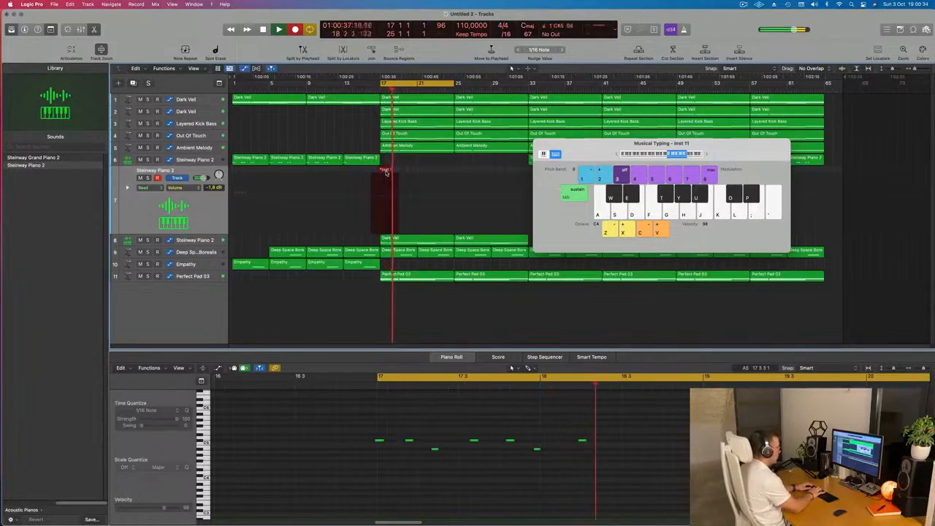
{"action": "key", "text": "u"}
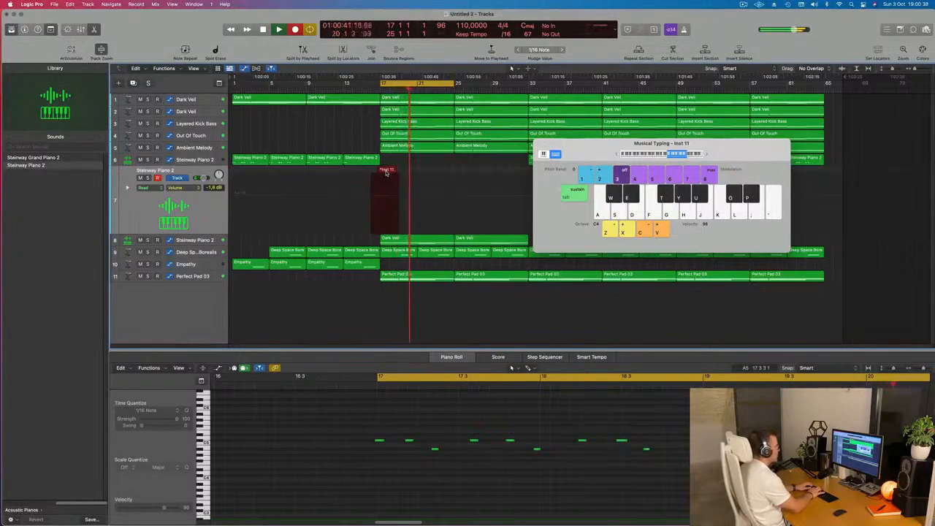
{"action": "key", "text": "o"}
{"action": "key", "text": "o"}
{"action": "key", "text": "o"}
{"action": "key", "text": "u"}
{"action": "key", "text": "o"}
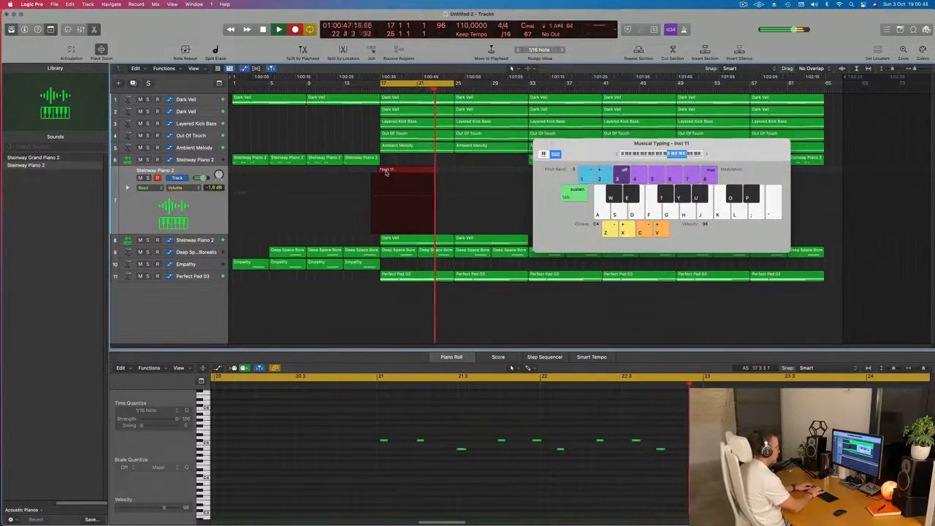
{"action": "key", "text": "u"}
{"action": "key", "text": "o"}
{"action": "key", "text": "o"}
{"action": "key", "text": "u"}
{"action": "key", "text": "o"}
{"action": "key", "text": "o"}
{"action": "key", "text": "u"}
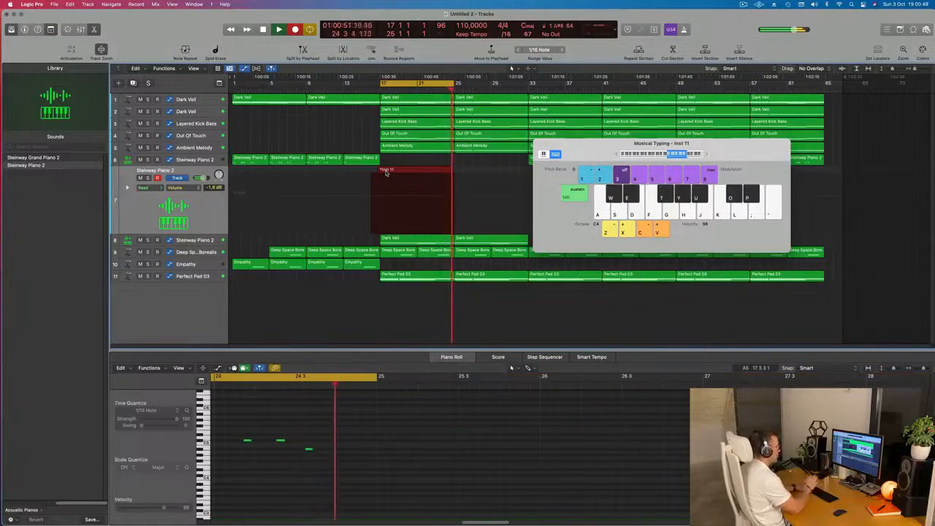
{"action": "key", "text": "space"}
{"action": "key", "text": "space"}
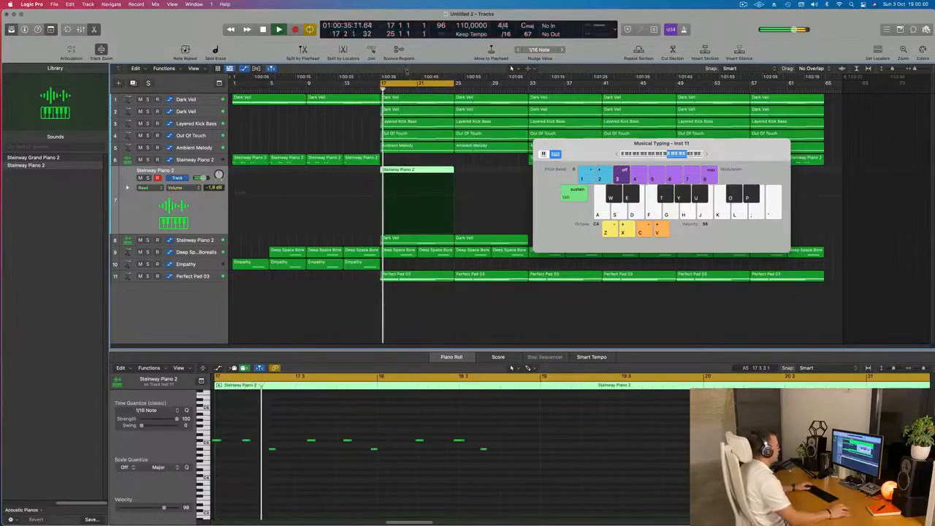
Split the new take at bar 21, delete its first half and move the second half to bar 17.
{"action": "double_click", "coordinate": [417, 169], "text": "super"}
{"action": "left_click", "coordinate": [414, 172]}
{"action": "key", "text": "Delete"}
{"action": "left_click_drag", "start_coordinate": [443, 173], "coordinate": [405, 175]}
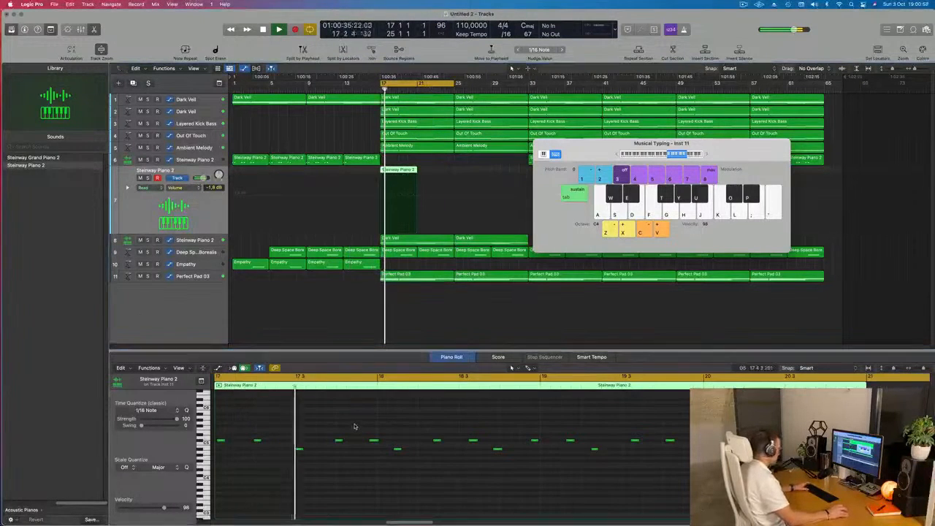
Quantize all notes of the four-bar piano melody to 1/16 notes and restart playback.
{"action": "left_click", "coordinate": [354, 425]}
{"action": "key", "text": "super+a"}
{"action": "key", "text": "q"}
{"action": "key", "text": "space"}
Nudge the third note of the piano melody 1/16 note earlier and replay the phrase to check its timing.
{"action": "key", "text": "space"}
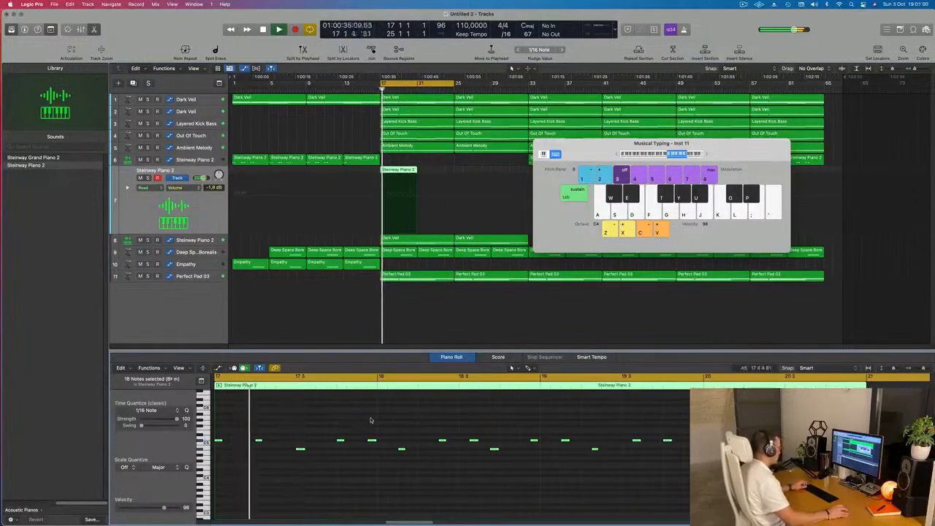
{"action": "scroll", "coordinate": [371, 418], "scroll_direction": "down", "scroll_amount": 1}
{"action": "key", "text": "space"}
{"action": "key", "text": "space"}
{"action": "key", "text": "space"}
{"action": "left_click_drag", "start_coordinate": [308, 440], "coordinate": [298, 461]}
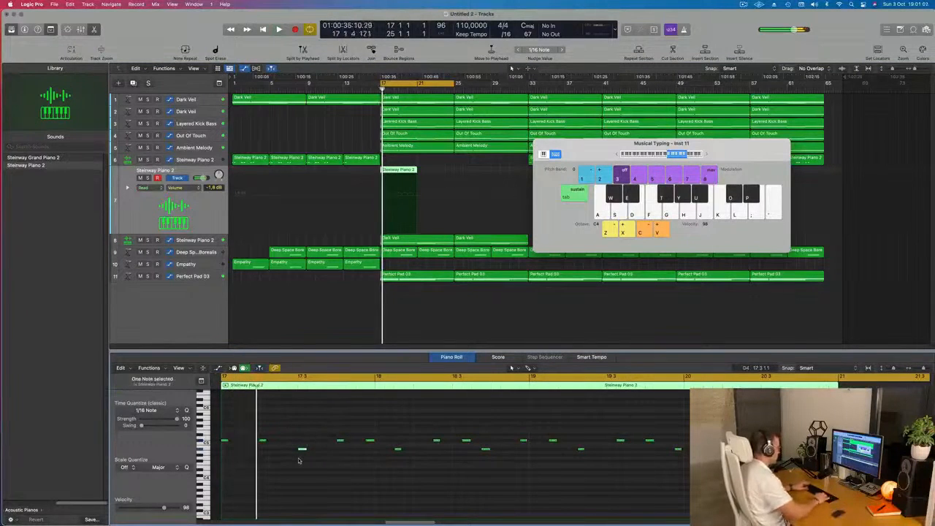
{"action": "key", "text": "space"}
{"action": "key", "text": "alt+Left"}
{"action": "key", "text": "alt+Left"}
{"action": "key", "text": "space"}
{"action": "key", "text": "space"}
{"action": "key", "text": "space"}
{"action": "key", "text": "space"}
{"action": "key", "text": "alt+Right"}
{"action": "key", "text": "space"}
{"action": "key", "text": "space"}
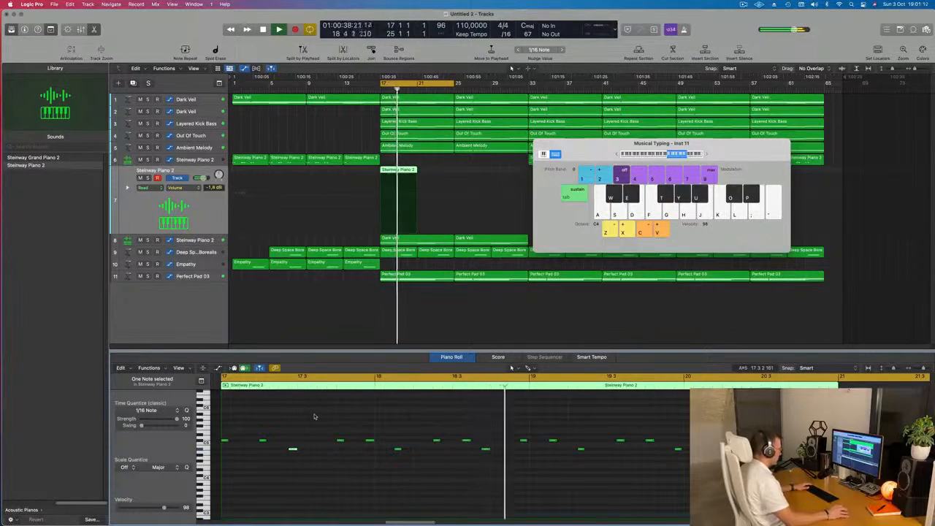
Play back the adjusted four-bar melody and move the Musical Typing keyboard clear of the arrangement.
{"action": "key", "text": "space"}
{"action": "key", "text": "space"}
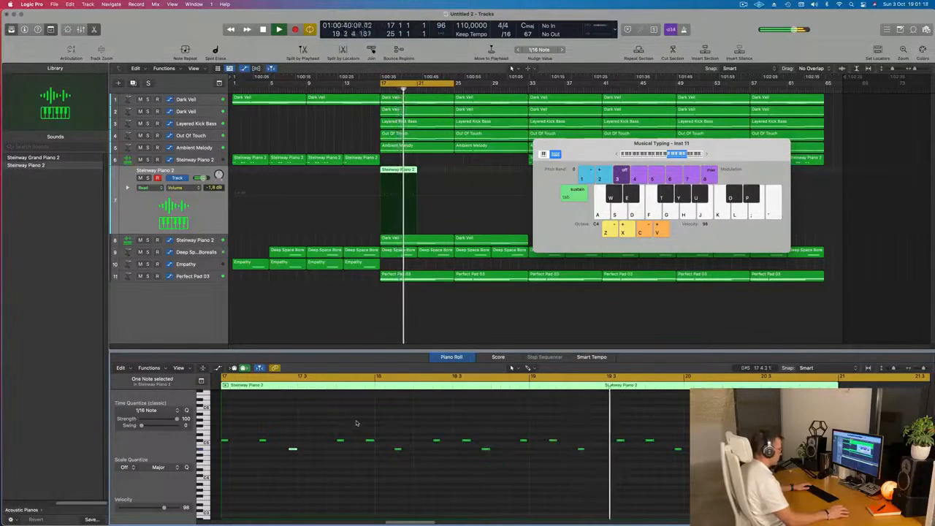
{"action": "key", "text": "o"}
{"action": "key", "text": "space"}
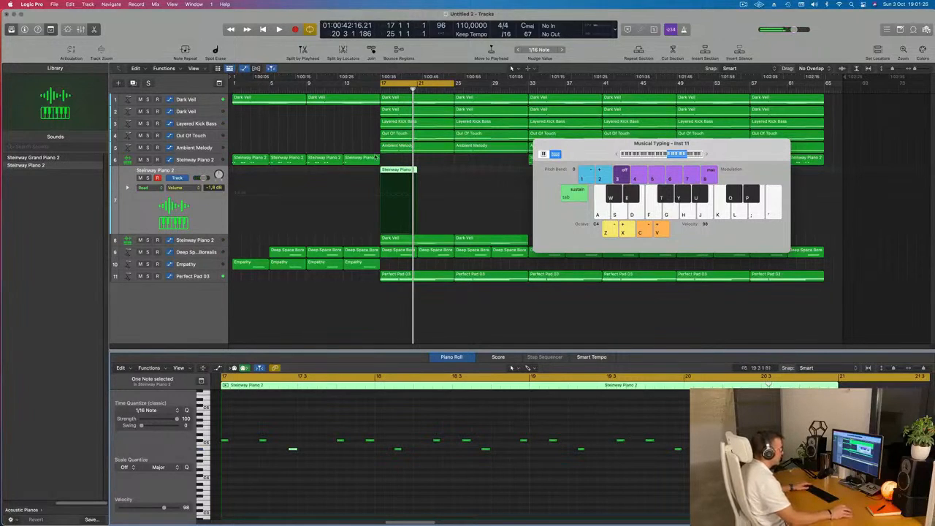
{"action": "scroll", "coordinate": [418, 197], "scroll_direction": "up", "scroll_amount": 10}
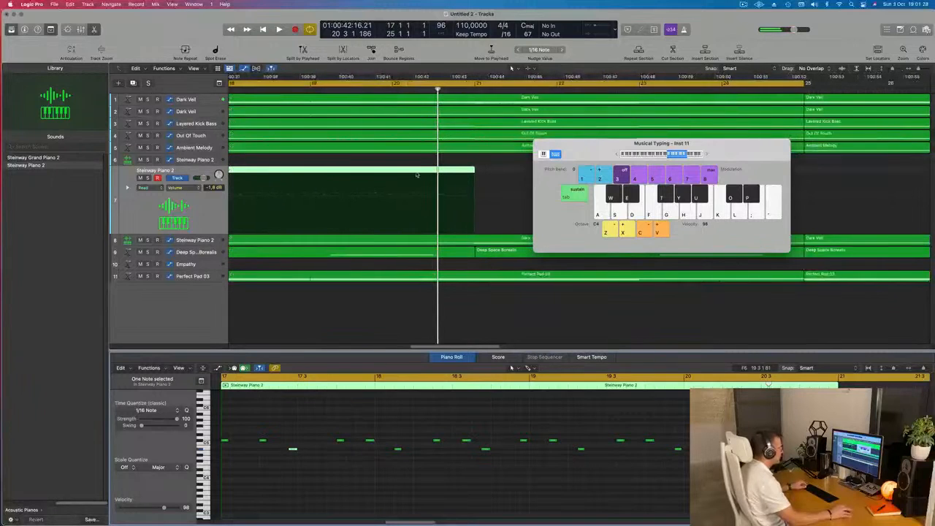
{"action": "key", "text": "space"}
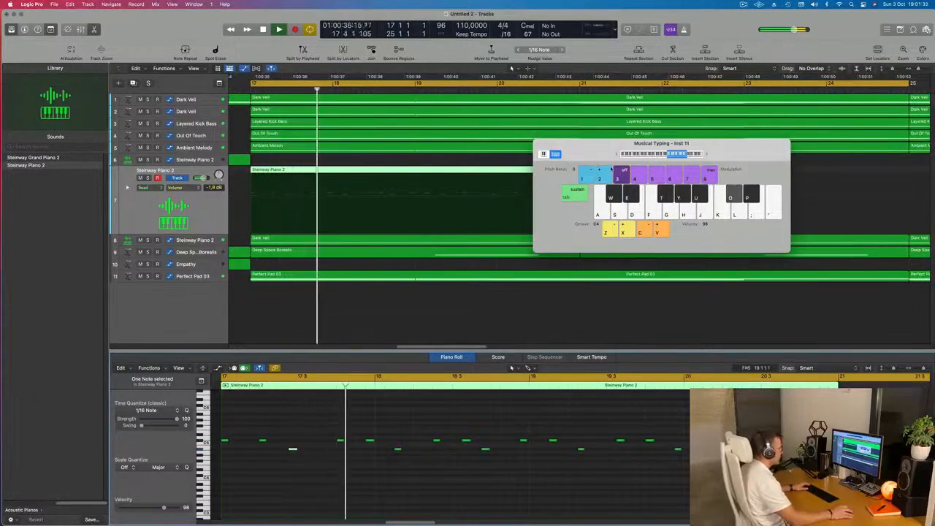
{"action": "left_click_drag", "start_coordinate": [582, 144], "coordinate": [902, 150]}
{"action": "scroll", "coordinate": [657, 190], "scroll_direction": "down", "scroll_amount": 5}
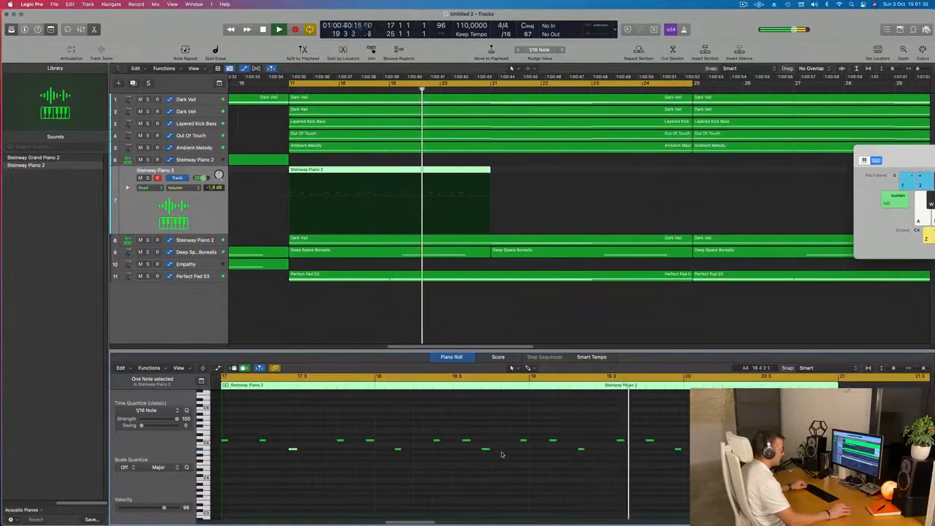
{"action": "key", "text": "space"}
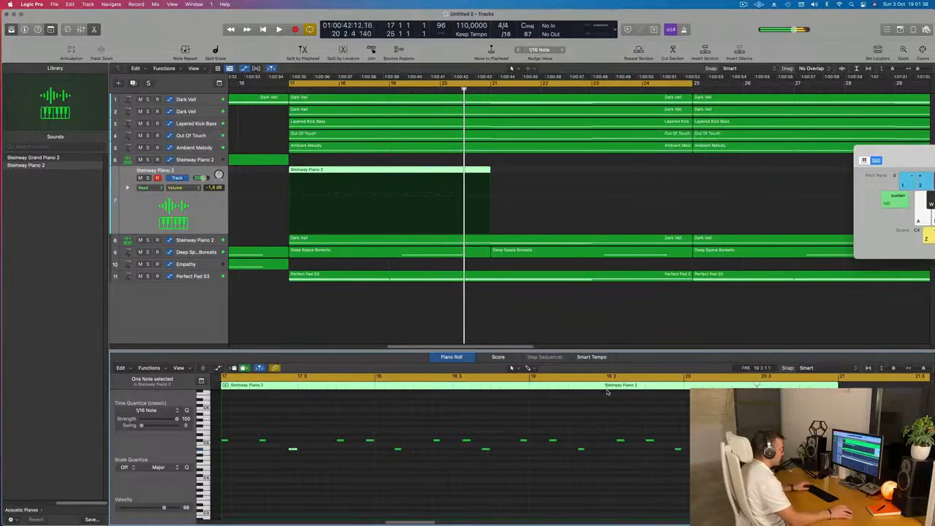
Split the piano melody region at 19 3 and 20 3, and delete the last piece.
{"action": "scroll", "coordinate": [474, 165], "scroll_direction": "up", "scroll_amount": 5}
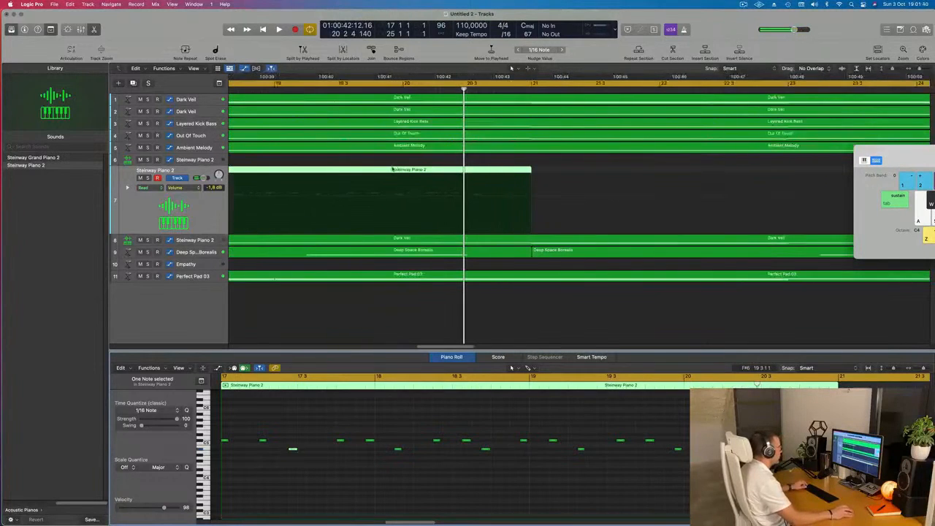
{"action": "left_click", "coordinate": [337, 169]}
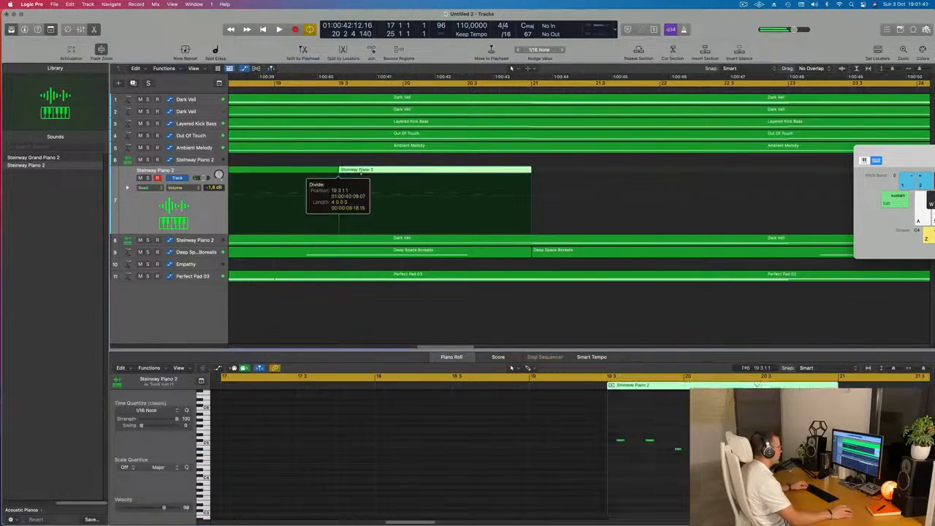
{"action": "left_click", "coordinate": [462, 170]}
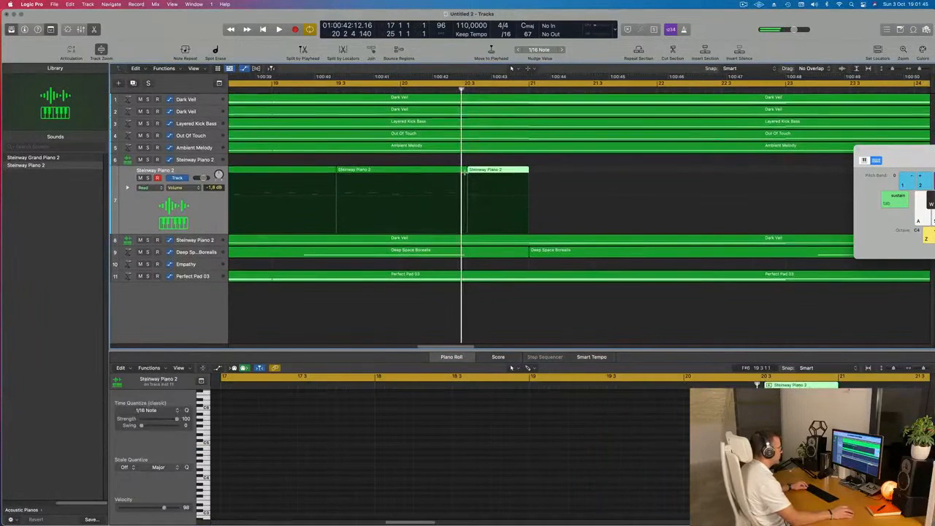
{"action": "double_click", "coordinate": [465, 173], "text": "super"}
{"action": "left_click_drag", "start_coordinate": [561, 169], "coordinate": [467, 192]}
{"action": "key", "text": "Delete"}
Delete the melody piece before 19 3 and move the remaining one-bar piece to bar 17.
{"action": "key", "text": "super+Left"}
{"action": "key", "text": "super+Left"}
{"action": "key", "text": "super+Left"}
{"action": "key", "text": "super+Left"}
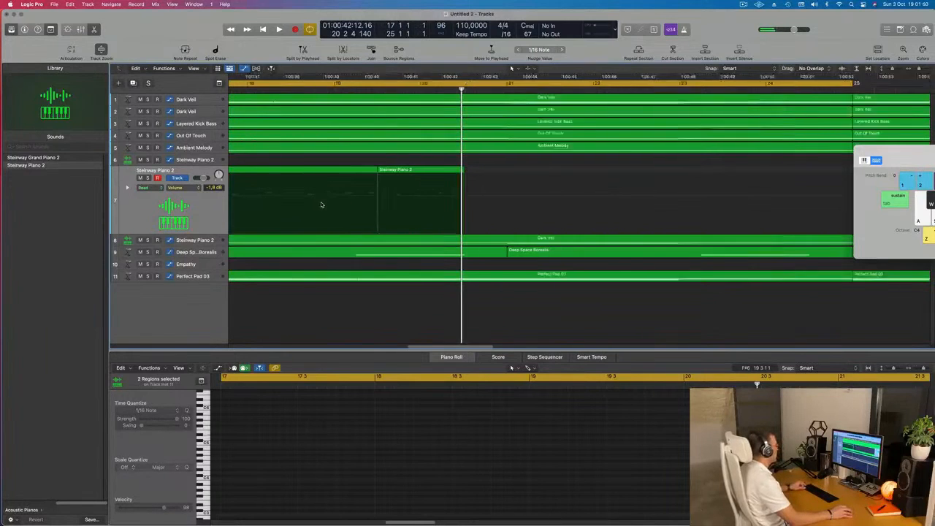
{"action": "left_click", "coordinate": [393, 171]}
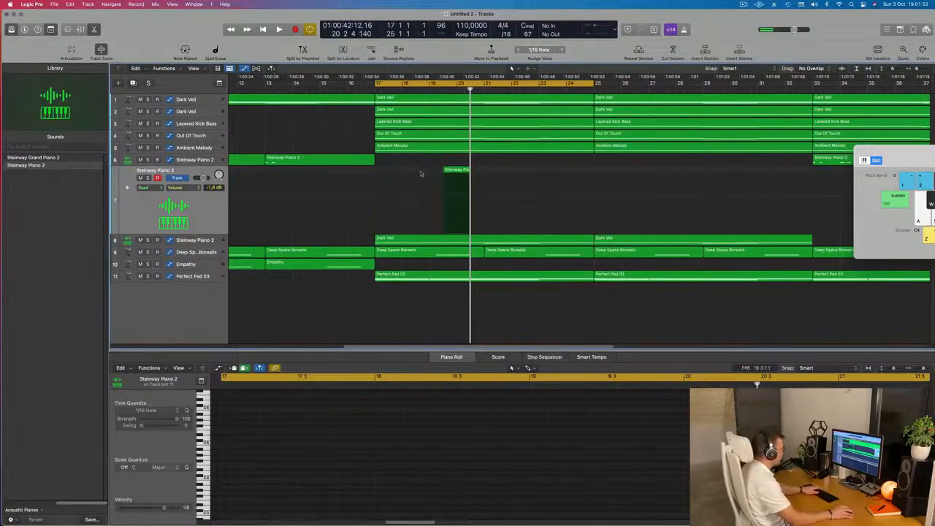
{"action": "left_click_drag", "start_coordinate": [413, 175], "coordinate": [397, 174]}
Play back the one-bar melody piece at bar 17 and show the inspector.
{"action": "key", "text": "space"}
{"action": "scroll", "coordinate": [284, 479], "scroll_direction": "up", "scroll_amount": 3}
{"action": "key", "text": "space"}
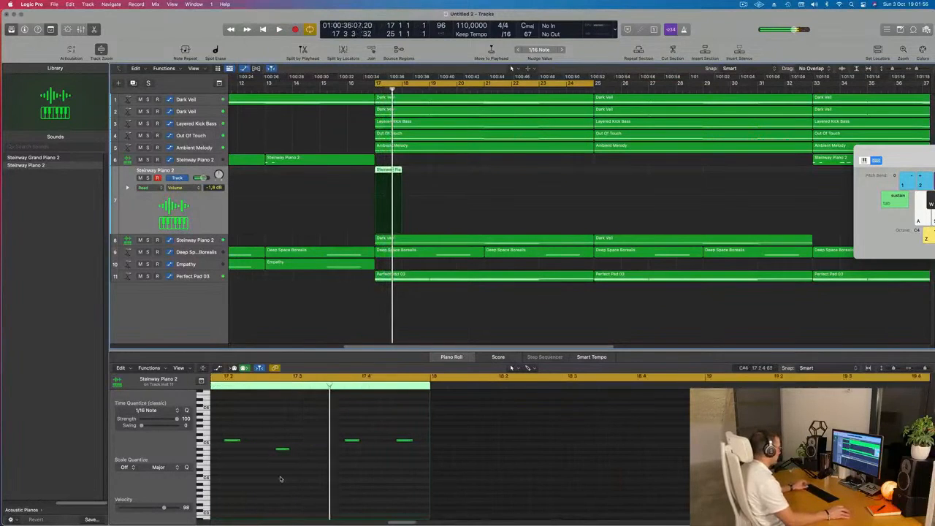
{"action": "scroll", "coordinate": [280, 479], "scroll_direction": "down", "scroll_amount": 5}
{"action": "key", "text": "space"}
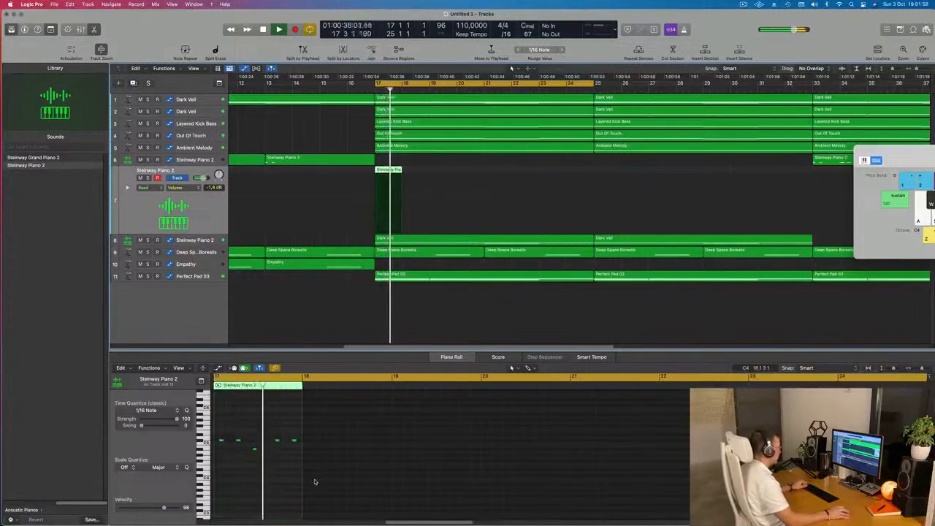
{"action": "key", "text": "space"}
{"action": "key", "text": "space"}
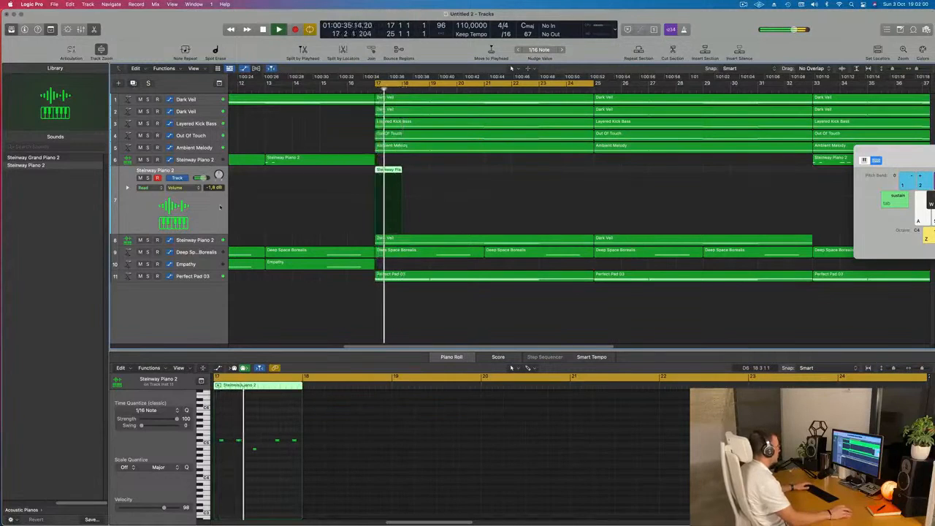
{"action": "key", "text": "space"}
{"action": "key", "text": "space"}
{"action": "key", "text": "space"}
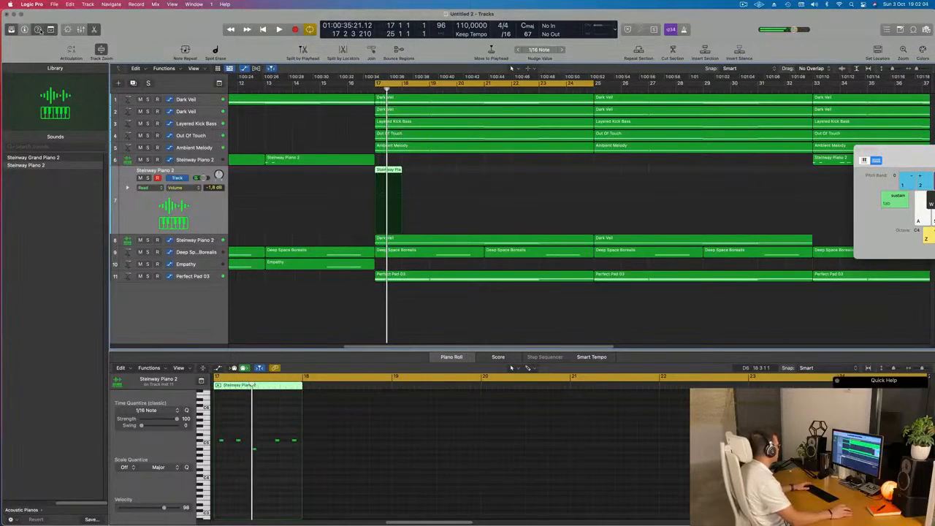
{"action": "left_click", "coordinate": [25, 29]}
{"action": "key", "text": "space"}
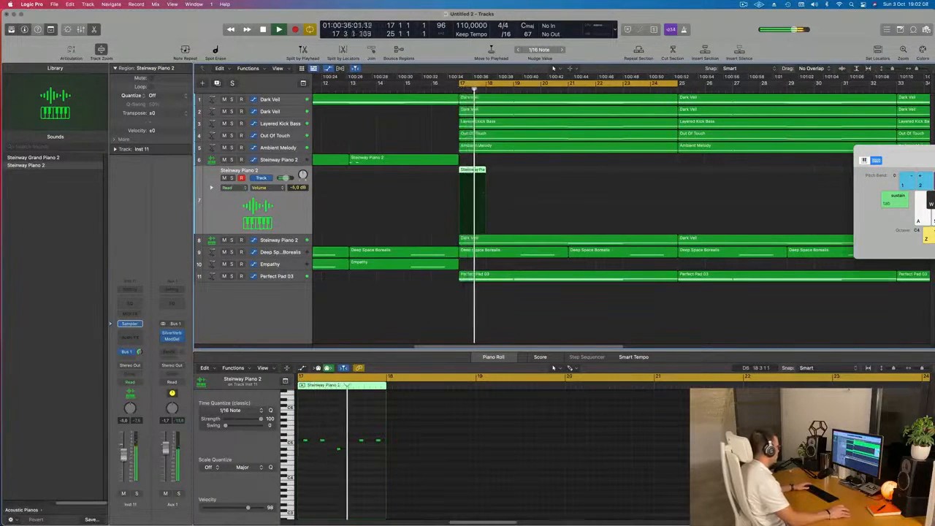
Select all five melody notes and try nudging them later and earlier in 1/16-note steps against playback.
{"action": "key", "text": "space"}
{"action": "key", "text": "space"}
{"action": "scroll", "coordinate": [332, 466], "scroll_direction": "up", "scroll_amount": 3}
{"action": "scroll", "coordinate": [332, 467], "scroll_direction": "up", "scroll_amount": 2}
{"action": "scroll", "coordinate": [334, 465], "scroll_direction": "left", "scroll_amount": 3}
{"action": "key", "text": "space"}
{"action": "left_click_drag", "start_coordinate": [348, 427], "coordinate": [506, 477]}
{"action": "key", "text": "alt+Right"}
{"action": "key", "text": "space"}
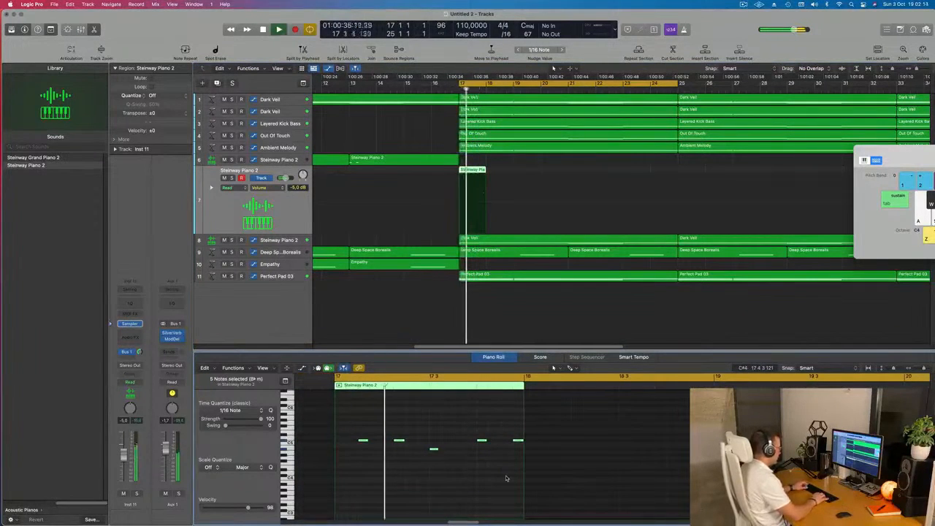
{"action": "key", "text": "alt+Left"}
{"action": "key", "text": "alt+Left"}
{"action": "key", "text": "space"}
{"action": "key", "text": "space"}
{"action": "key", "text": "alt+Right"}
{"action": "key", "text": "space"}
{"action": "key", "text": "space"}
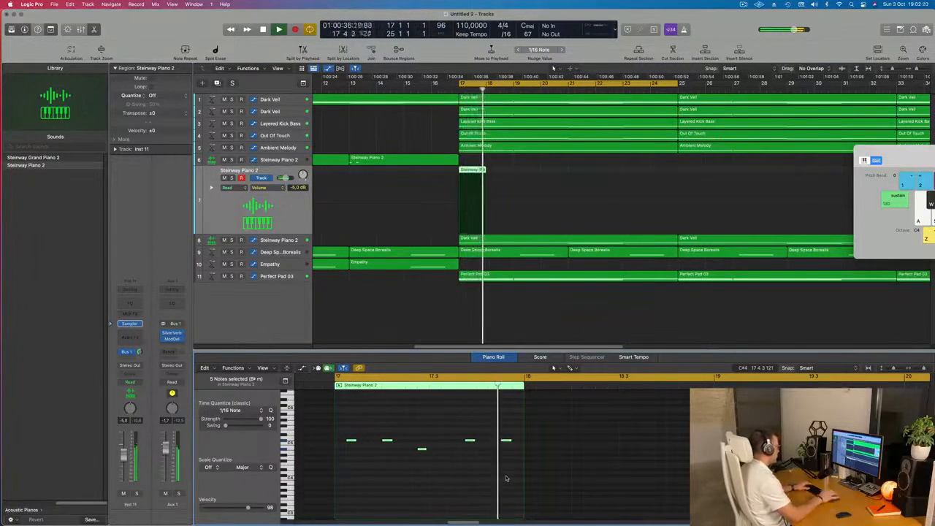
Try the first melody note 1/16 note later during playback and move it back.
{"action": "key", "text": "space"}
{"action": "key", "text": "space"}
{"action": "key", "text": "space"}
{"action": "key", "text": "space"}
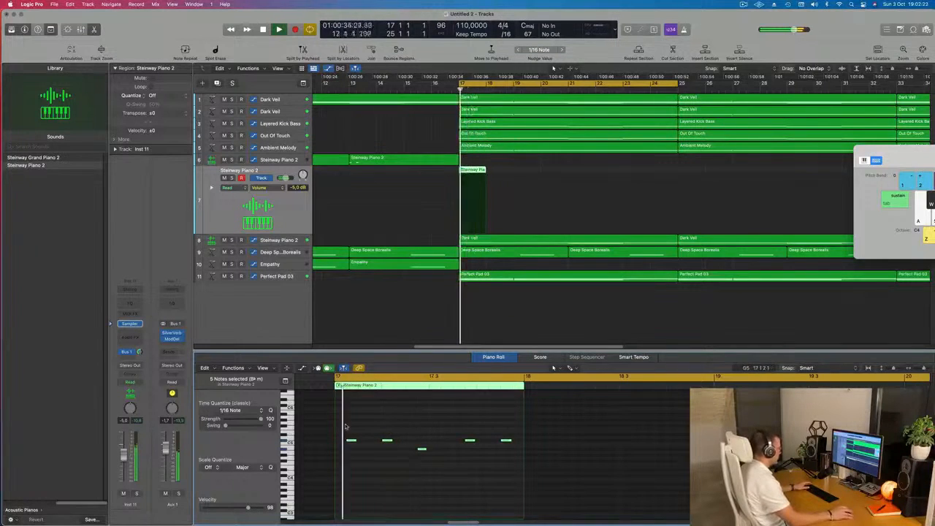
{"action": "left_click", "coordinate": [351, 440]}
{"action": "key", "text": "space"}
{"action": "key", "text": "space"}
{"action": "key", "text": "space"}
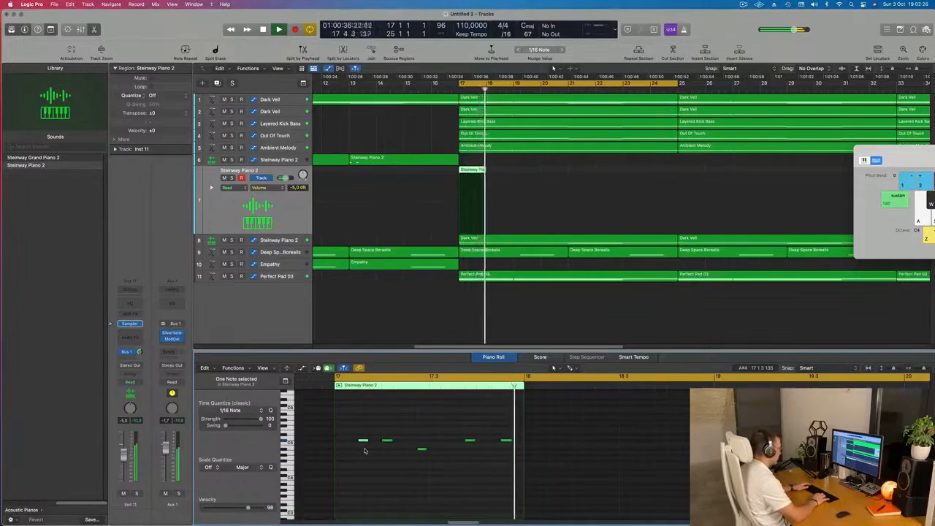
{"action": "key", "text": "space"}
{"action": "key", "text": "space"}
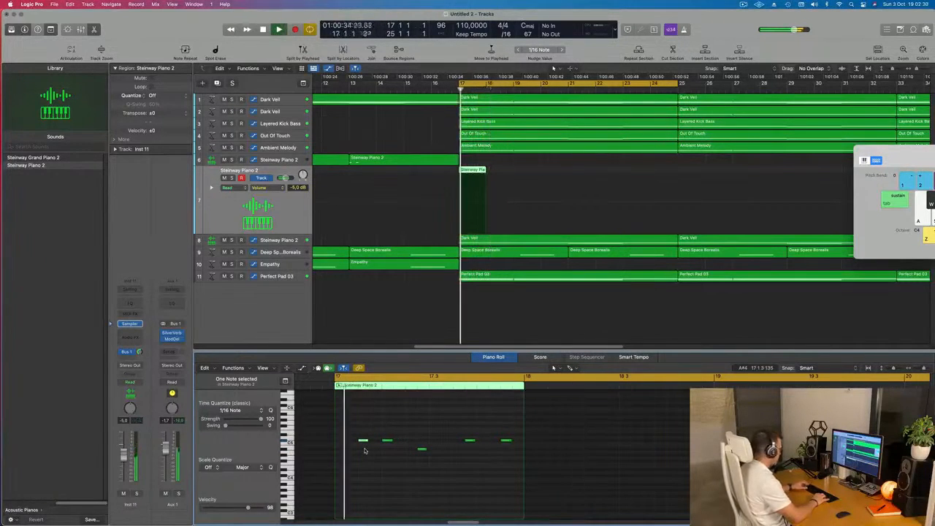
{"action": "key", "text": "alt+Left"}
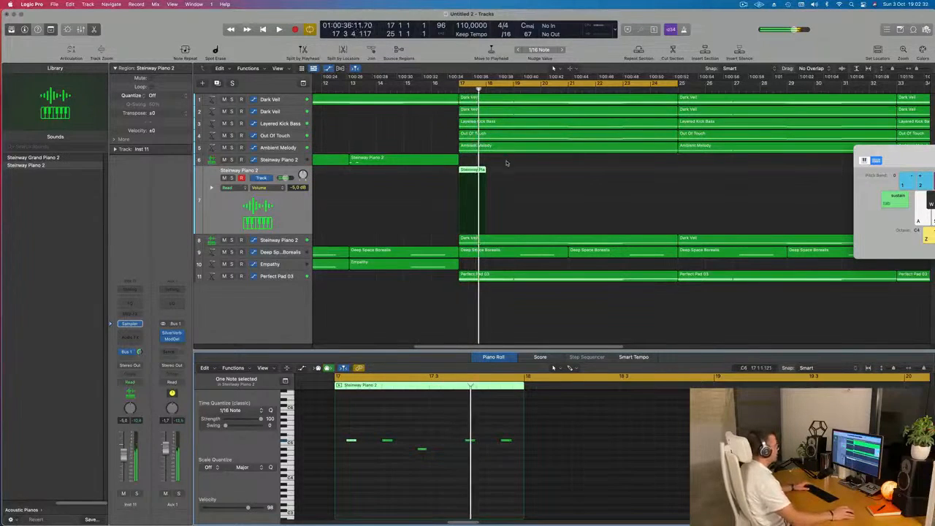
Delete the one-bar piano melody region and play the arrangement from bar 17.
{"action": "key", "text": "Delete"}
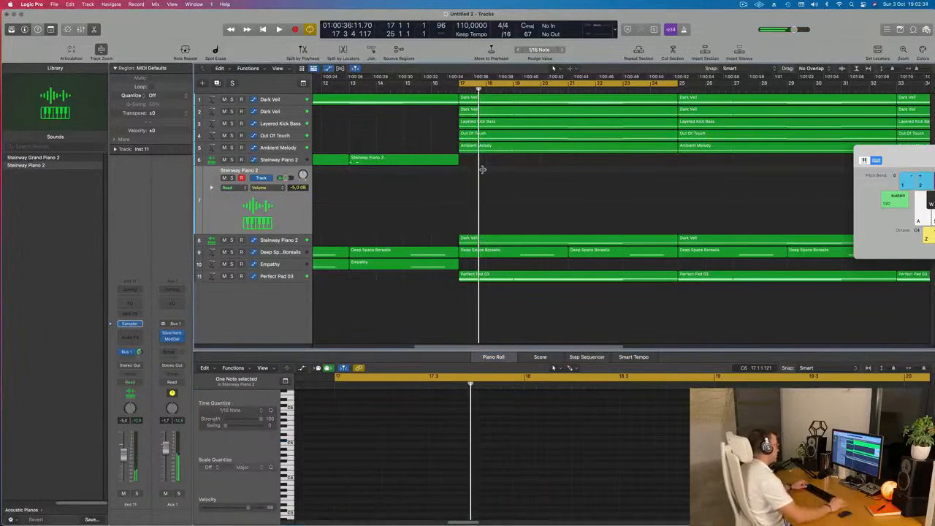
{"action": "scroll", "coordinate": [482, 169], "scroll_direction": "down", "scroll_amount": 5}
{"action": "key", "text": "space"}
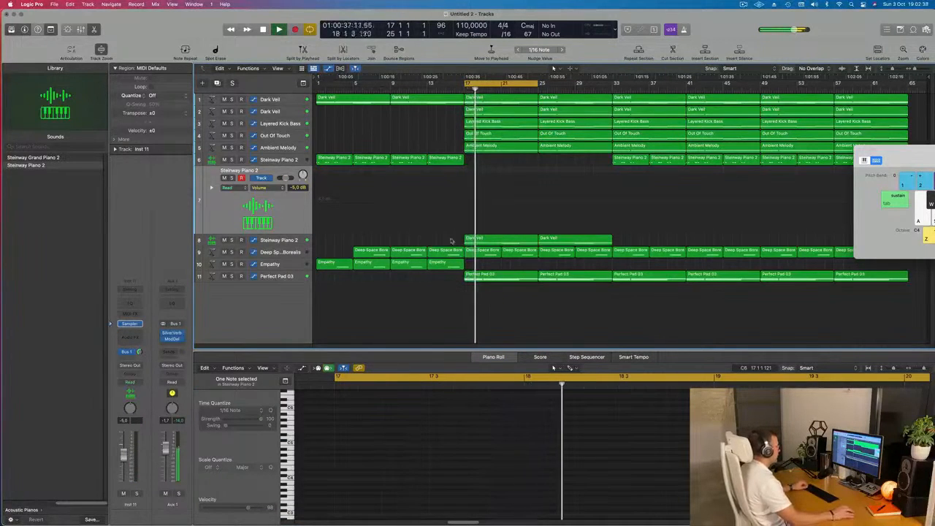
Audition the doubled Steinway Piano 2 bass layer, Ambient Melody, Out Of Touch and Layered Kick Bass tracks soloed one by one.
{"action": "left_click", "coordinate": [288, 244]}
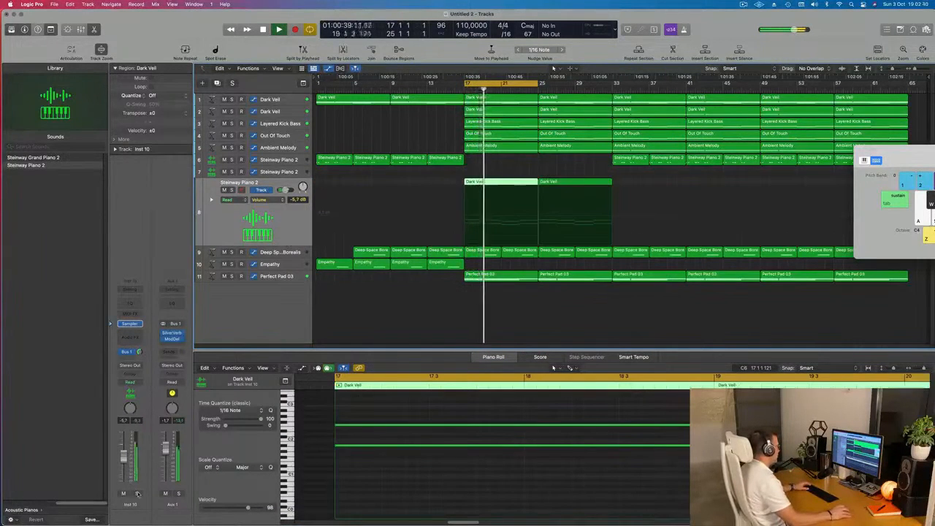
{"action": "left_click", "coordinate": [137, 494]}
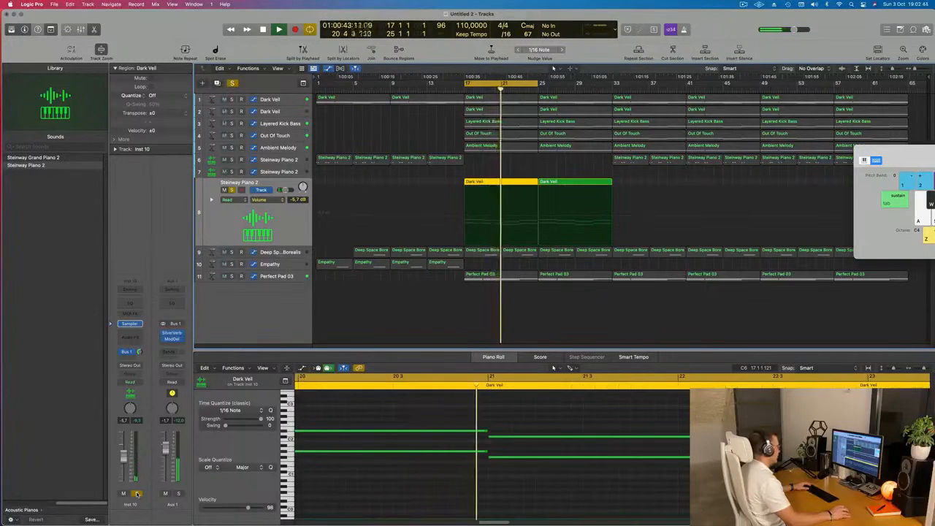
{"action": "left_click", "coordinate": [137, 494]}
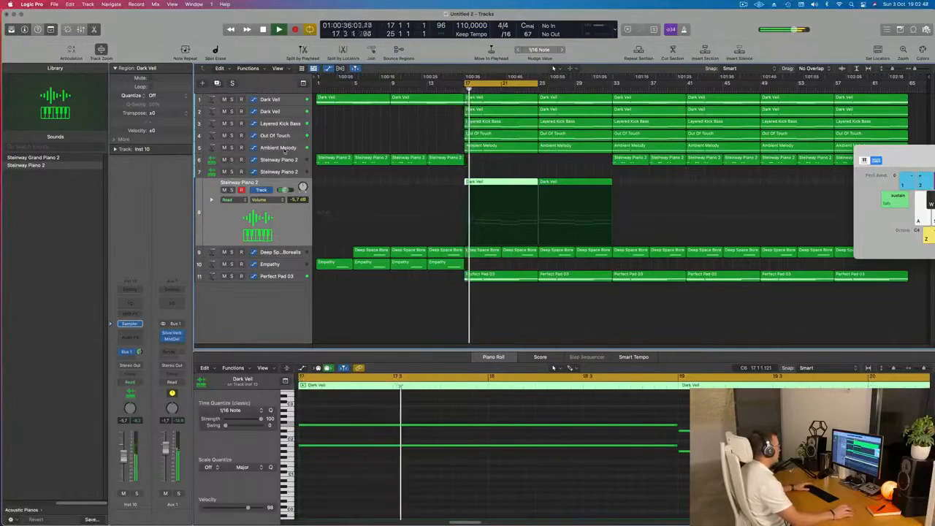
{"action": "left_click", "coordinate": [262, 148]}
{"action": "left_click", "coordinate": [231, 154]}
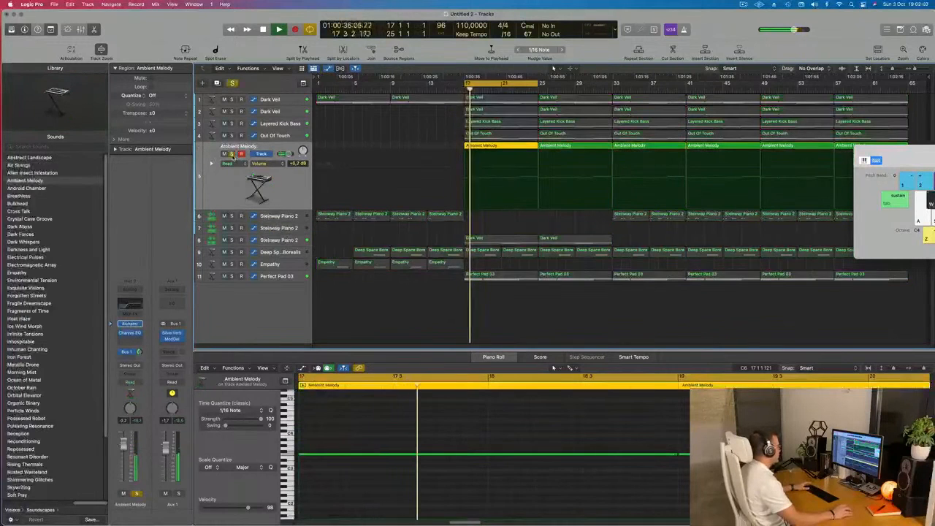
{"action": "left_click", "coordinate": [231, 154]}
{"action": "left_click", "coordinate": [231, 135]}
{"action": "left_click", "coordinate": [232, 136]}
{"action": "left_click", "coordinate": [232, 123]}
{"action": "left_click", "coordinate": [232, 124]}
Move the Layered Kick Bass track below Perfect Pad 03 and rename the first Dark Veil track Main Pad.
{"action": "left_click_drag", "start_coordinate": [286, 124], "coordinate": [278, 296]}
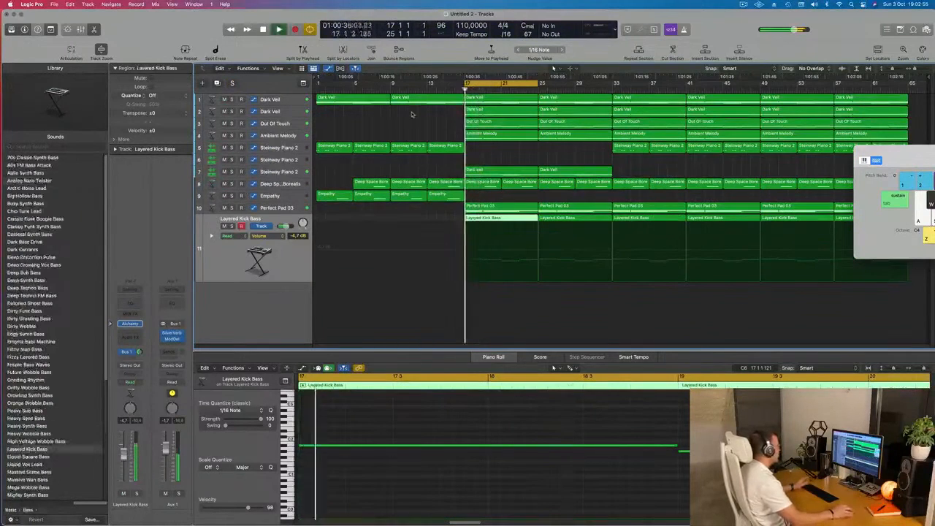
{"action": "left_click", "coordinate": [274, 100]}
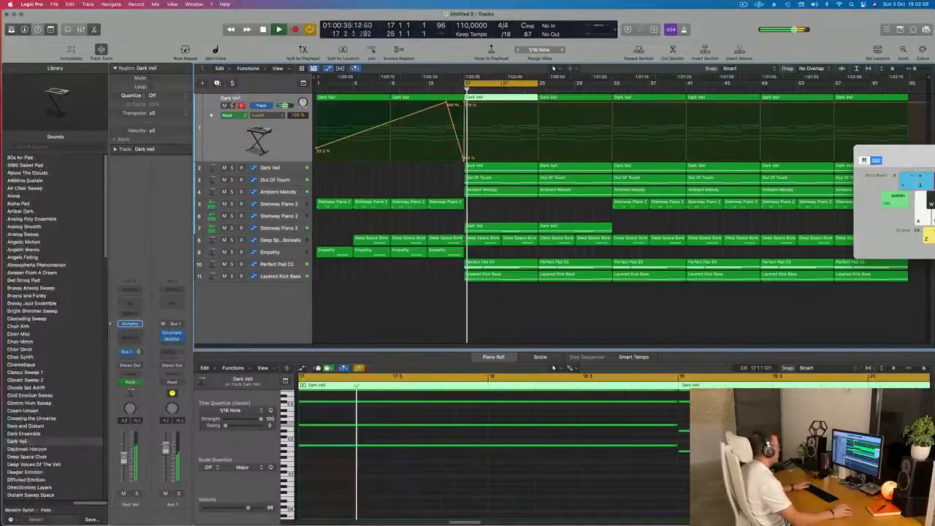
{"action": "type", "text": "Main Pad"}
{"action": "key", "text": "Return"}
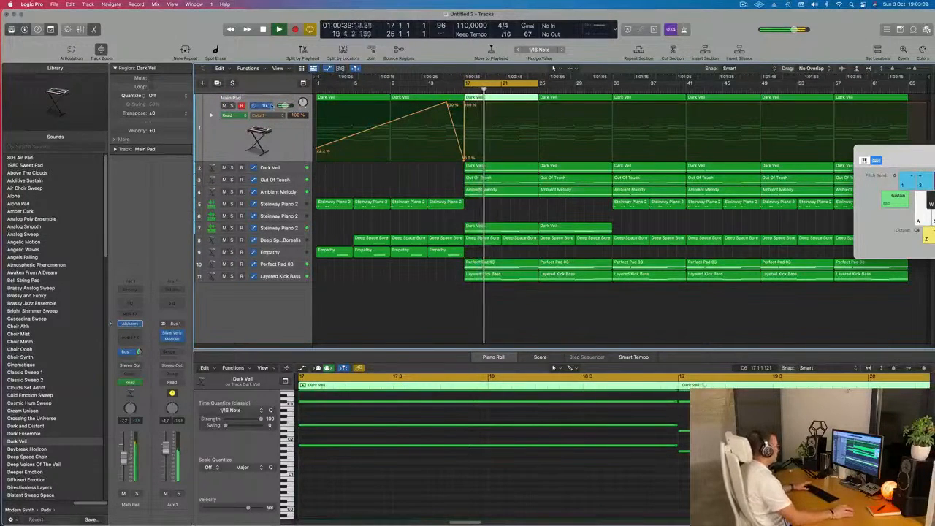
Extend the cycle range to cover bars 17 to 33.
{"action": "left_click", "coordinate": [540, 106]}
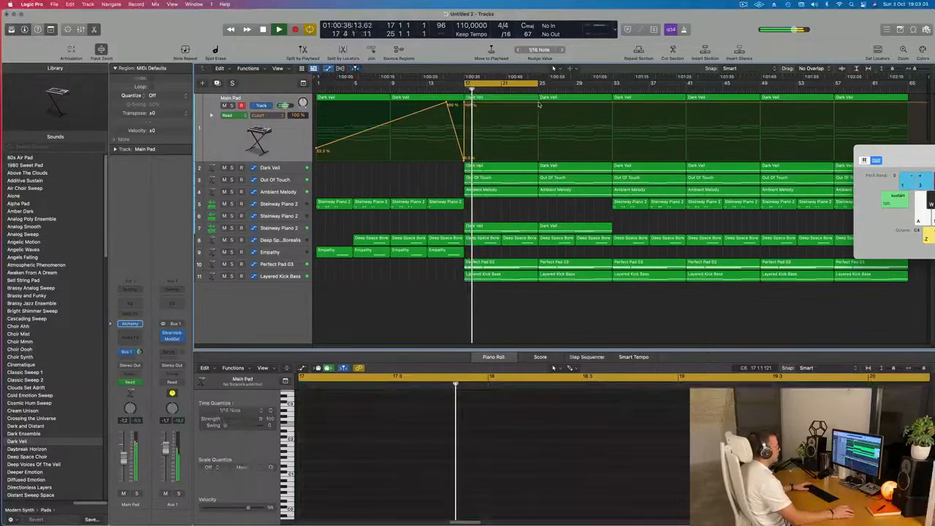
{"action": "left_click_drag", "start_coordinate": [539, 83], "coordinate": [612, 83]}
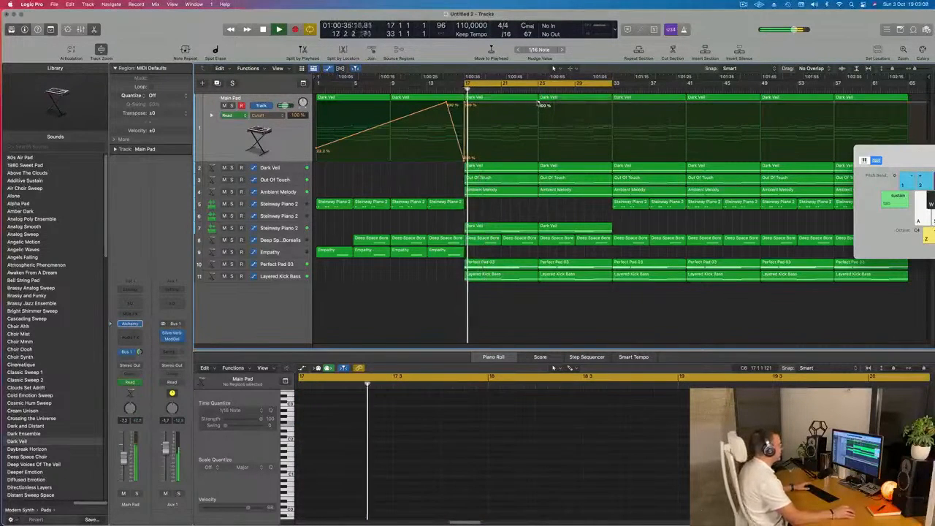
Automate the Main Pad cutoff to dip to about 39% at bar 25 and rise back to 100% at bar 33.
{"action": "left_click", "coordinate": [539, 131]}
{"action": "left_click_drag", "start_coordinate": [538, 129], "coordinate": [539, 137]}
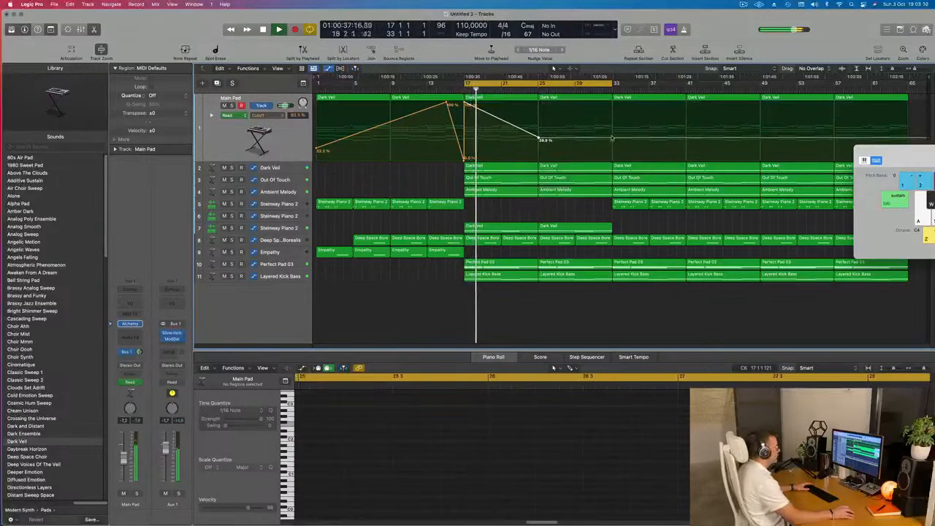
{"action": "left_click", "coordinate": [612, 140]}
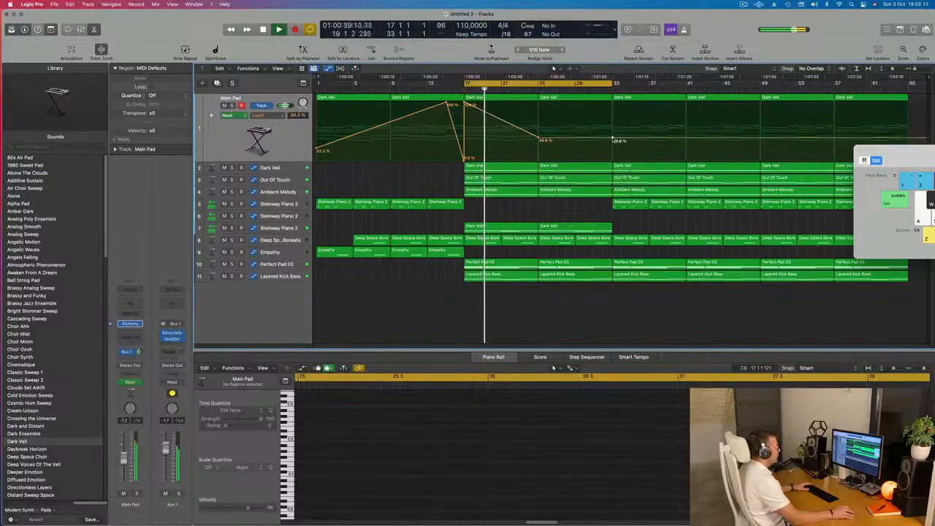
{"action": "left_click_drag", "start_coordinate": [612, 139], "coordinate": [613, 104]}
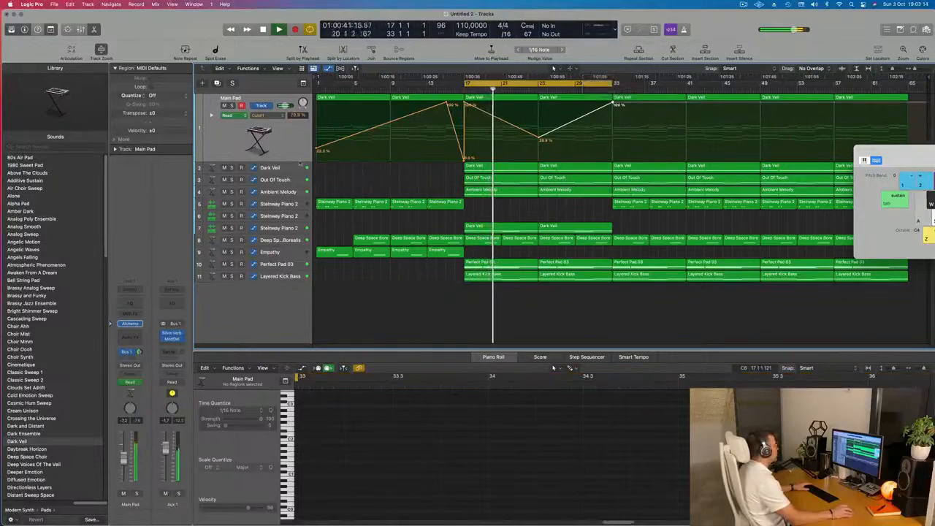
Solo the second Dark Veil track, open its Alchemy instrument to check the preset, and rename the track Space Piano.
{"action": "left_click", "coordinate": [288, 168]}
{"action": "left_click", "coordinate": [231, 118]}
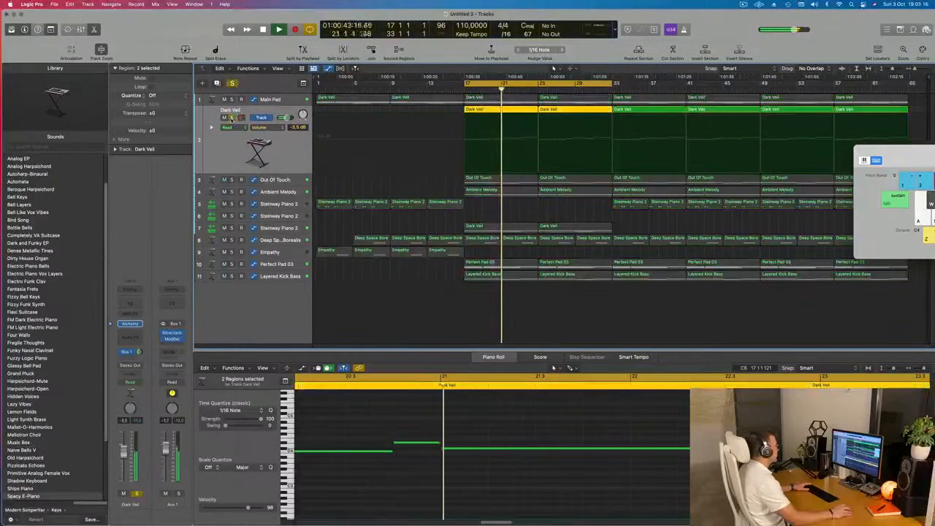
{"action": "left_click", "coordinate": [130, 324]}
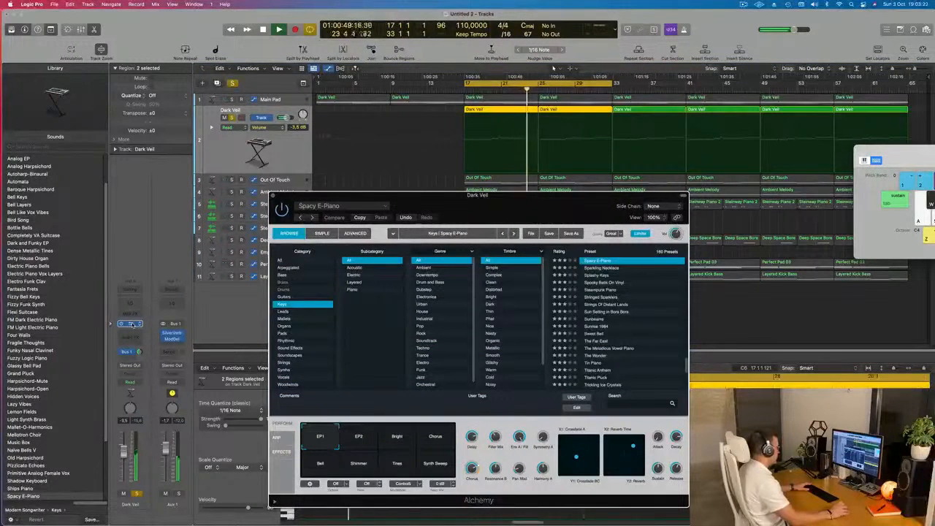
{"action": "left_click_drag", "start_coordinate": [545, 209], "coordinate": [842, 296]}
{"action": "key", "text": "space"}
{"action": "key", "text": "space"}
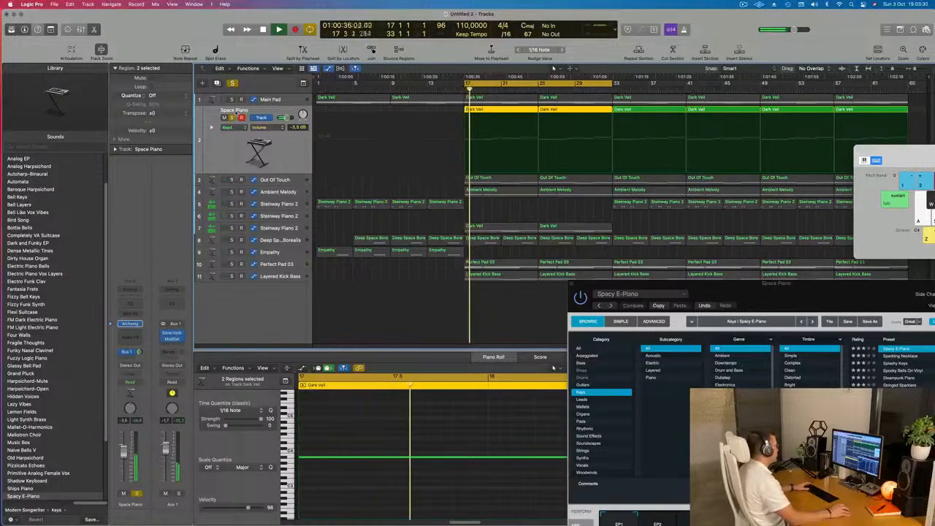
Rename the Out Of Touch track Brassy and audition the Ambient Melody track soloed.
{"action": "left_click", "coordinate": [289, 181]}
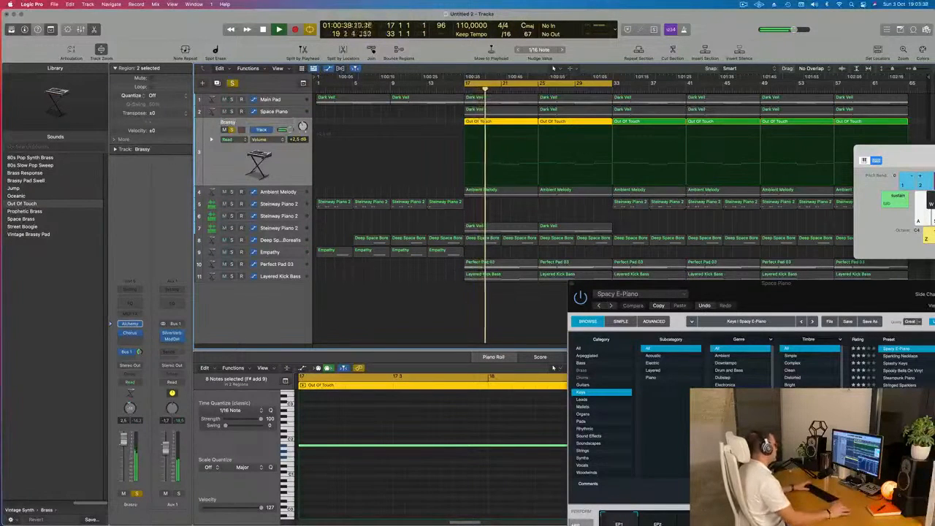
{"action": "left_click", "coordinate": [278, 192]}
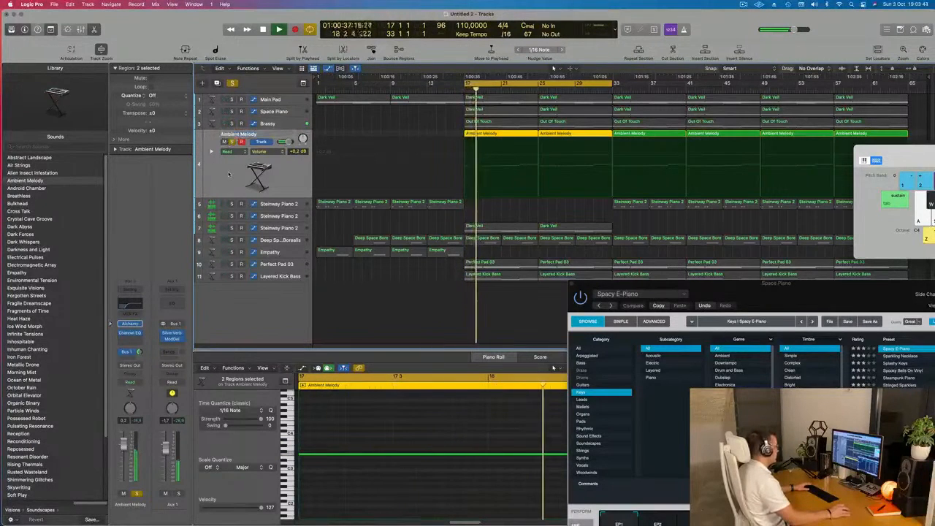
Rename the first Steinway Piano 2 track Main Piano and the third one Low Piano, clearing the Ambient Melody solo.
{"action": "left_click", "coordinate": [275, 205]}
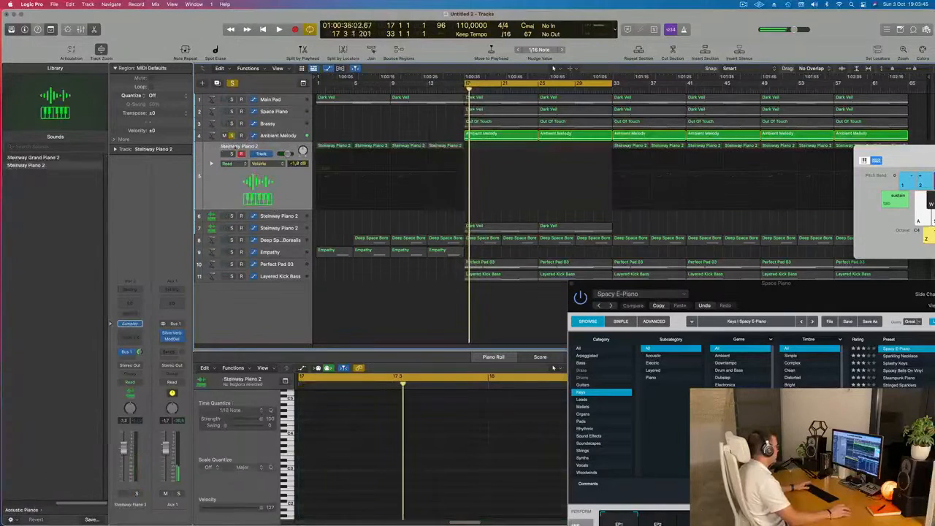
{"action": "type", "text": "Main P"}
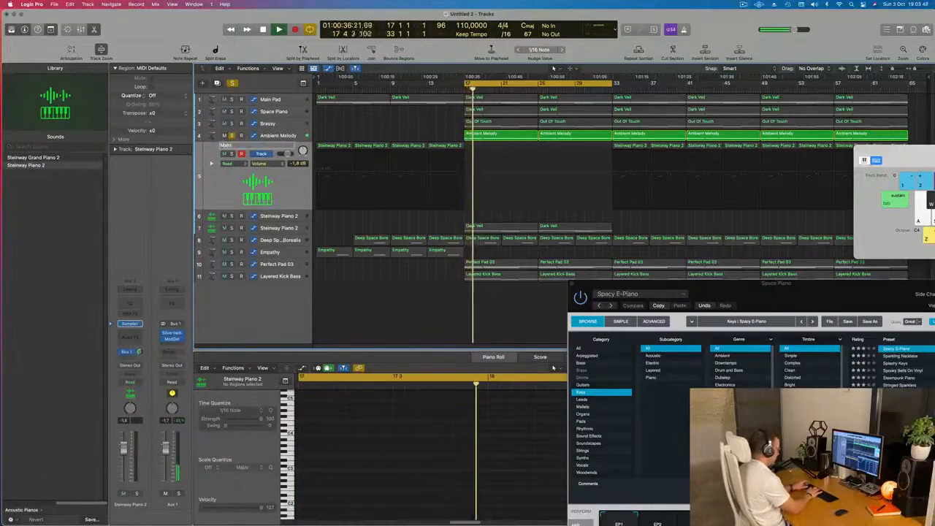
{"action": "type", "text": "iano"}
{"action": "key", "text": "Return"}
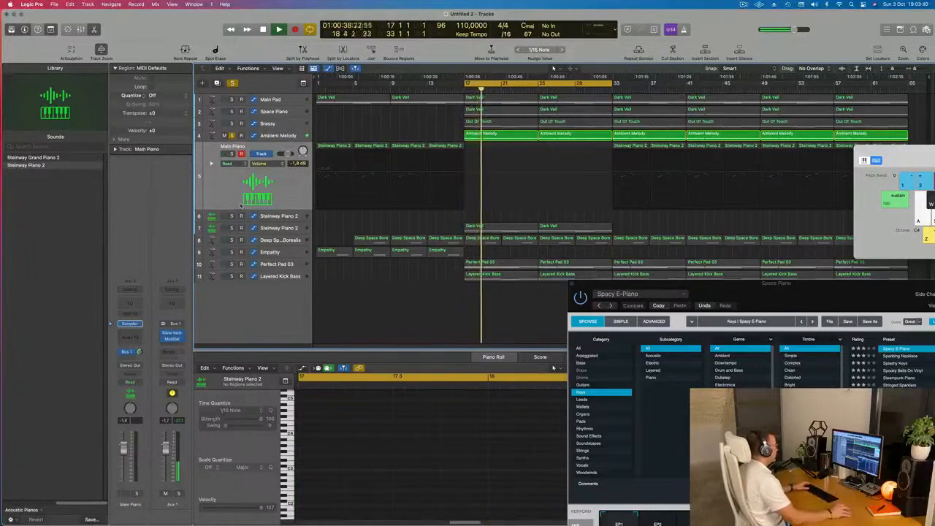
{"action": "left_click", "coordinate": [281, 229]}
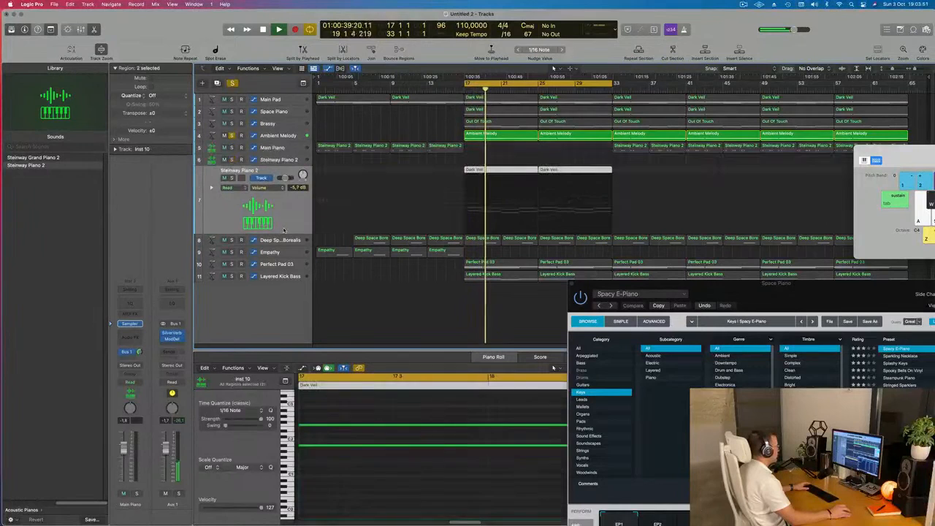
{"action": "left_click", "coordinate": [231, 135]}
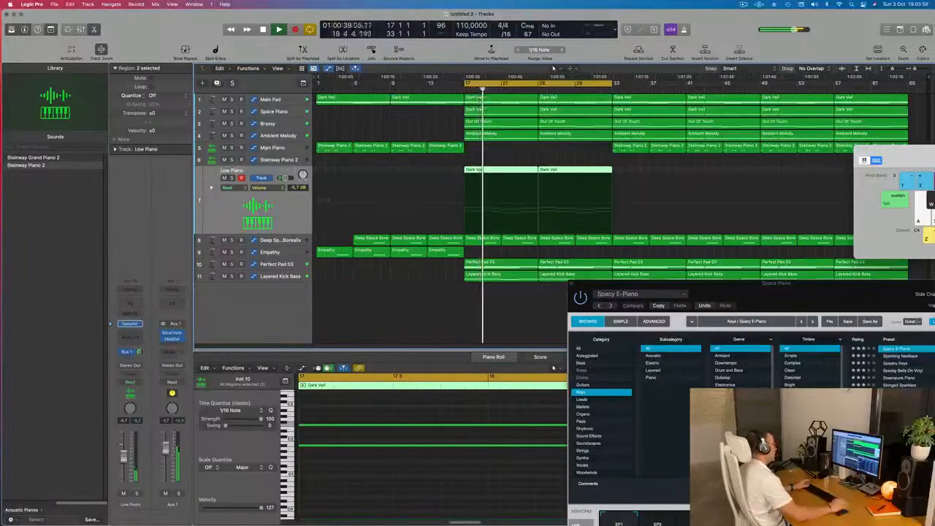
Audition the Deep Space Borealis track soloed, rename it Percussive Response and restart playback from bar 17.
{"action": "key", "text": "Down"}
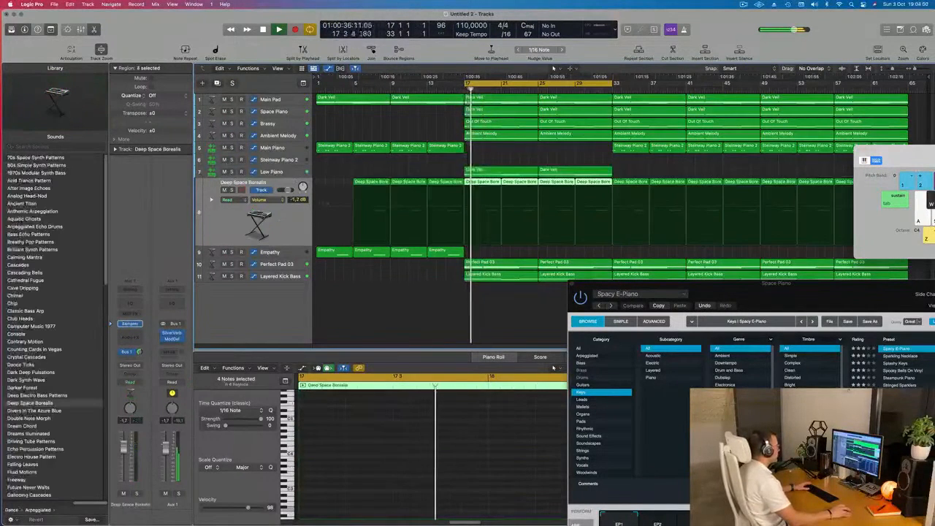
{"action": "left_click", "coordinate": [232, 189]}
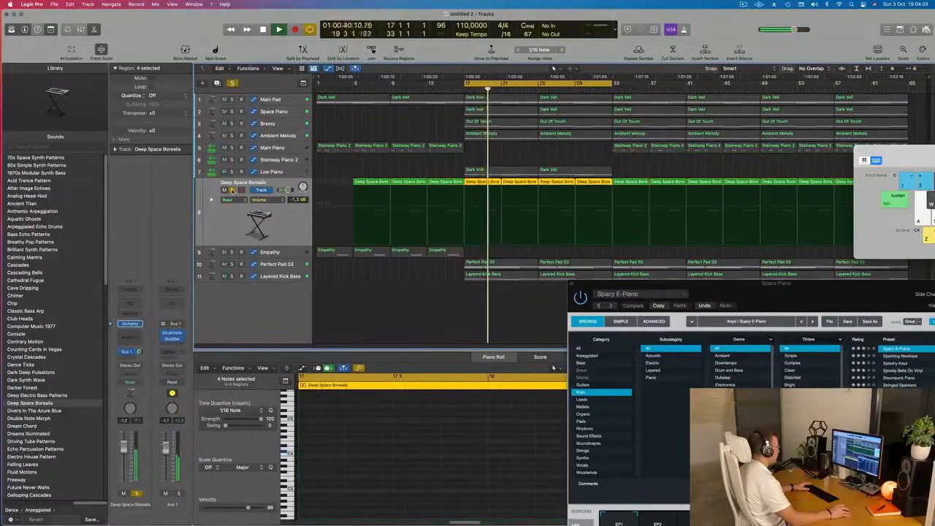
{"action": "left_click", "coordinate": [232, 190]}
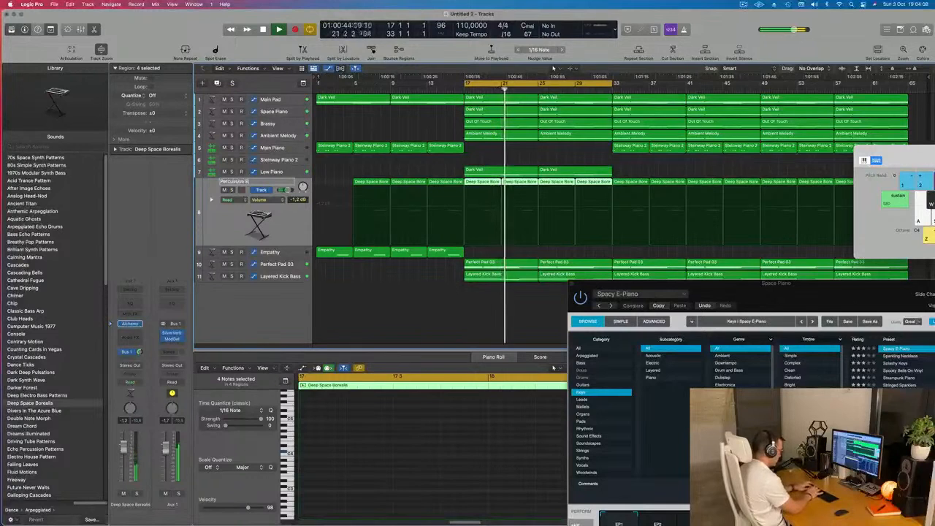
{"action": "type", "text": "se"}
{"action": "key", "text": "Return"}
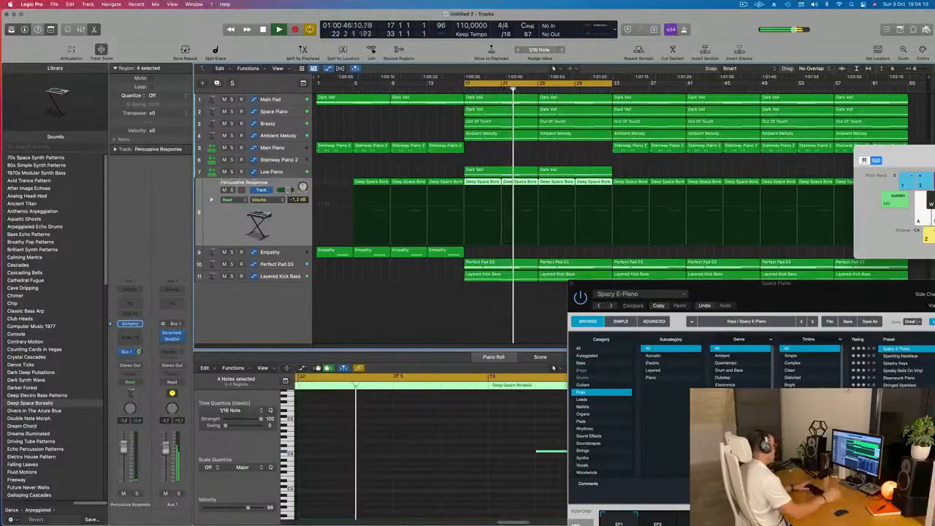
{"action": "key", "text": "space"}
{"action": "key", "text": "space"}
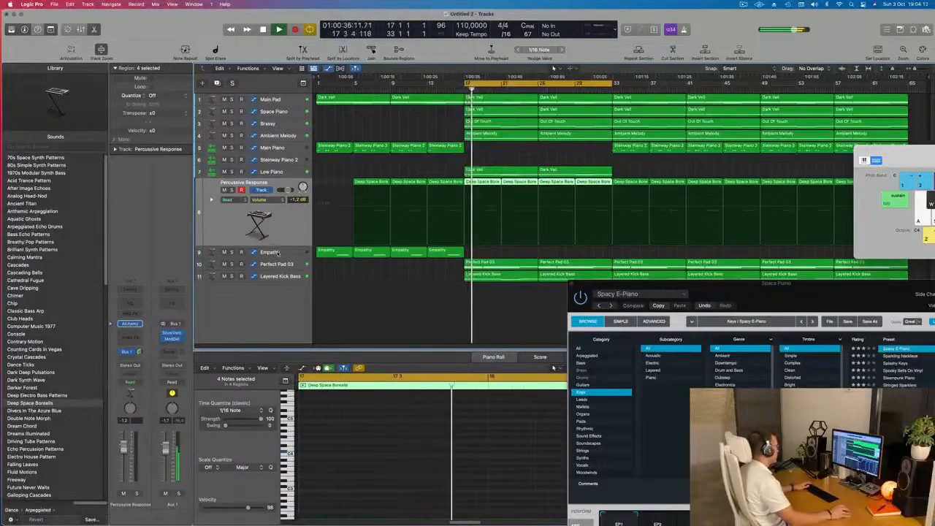
Audition the Perfect Pad 03 track soloed, rename it Top Pad and move it above Main Pad.
{"action": "left_click", "coordinate": [278, 252]}
{"action": "key", "text": "space"}
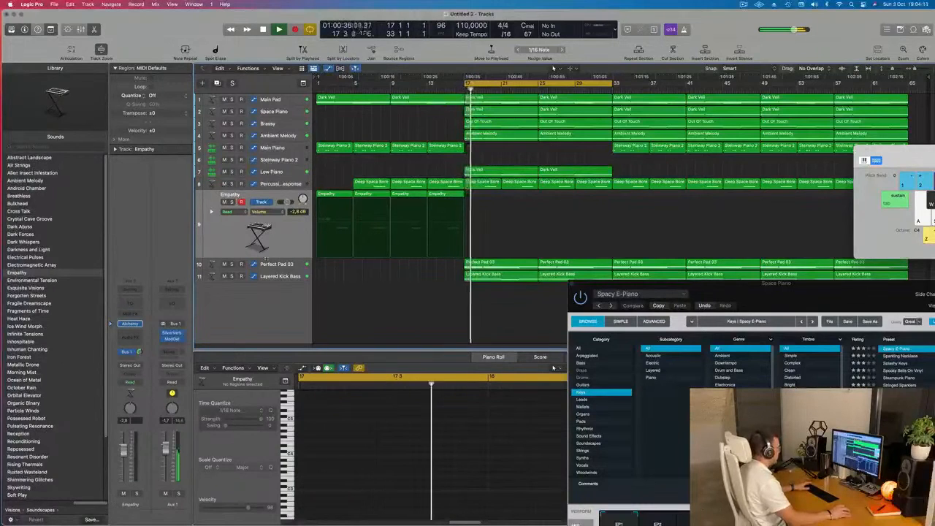
{"action": "left_click", "coordinate": [276, 264]}
{"action": "left_click", "coordinate": [231, 214]}
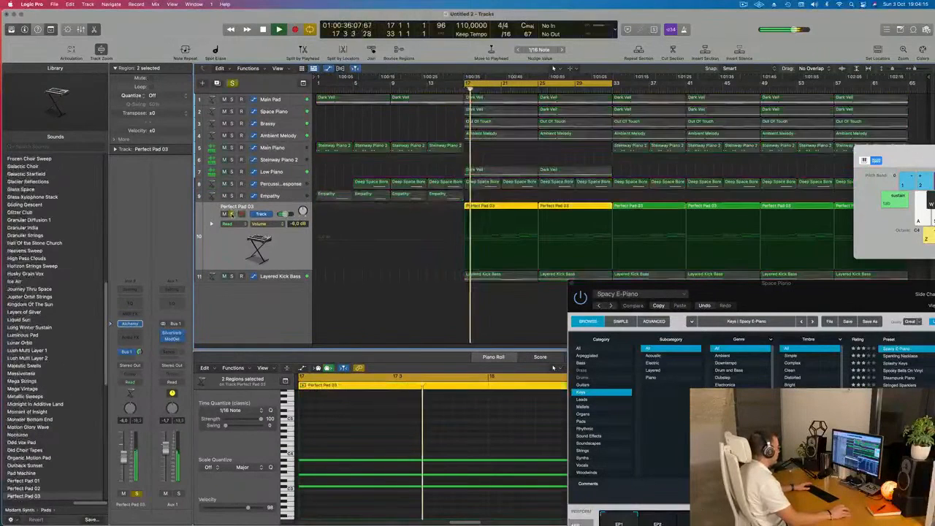
{"action": "left_click", "coordinate": [231, 214]}
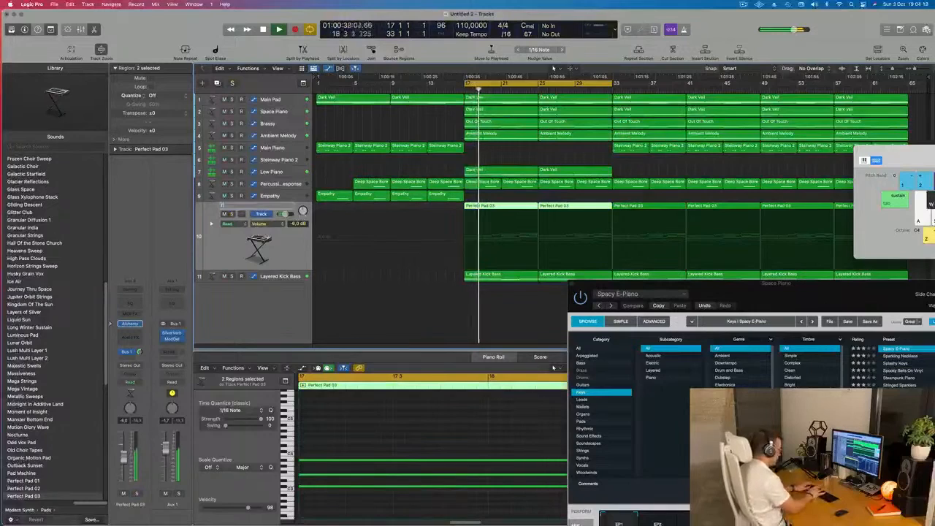
{"action": "key", "text": "space"}
{"action": "left_click_drag", "start_coordinate": [285, 207], "coordinate": [285, 91]}
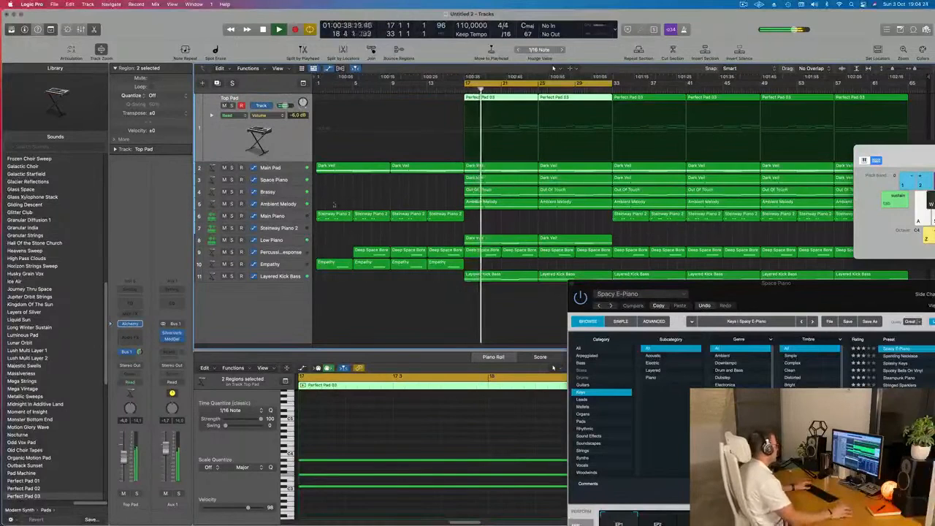
Move the Percussive Response track below Layered Kick Bass and audition Layered Kick Bass soloed.
{"action": "left_click", "coordinate": [290, 253]}
{"action": "left_click_drag", "start_coordinate": [290, 253], "coordinate": [285, 283]}
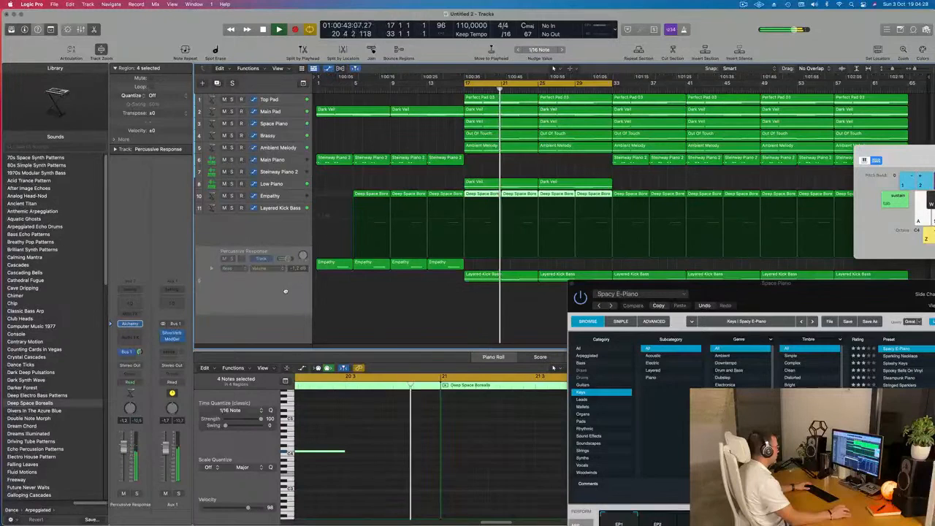
{"action": "left_click", "coordinate": [284, 208]}
{"action": "left_click", "coordinate": [232, 213]}
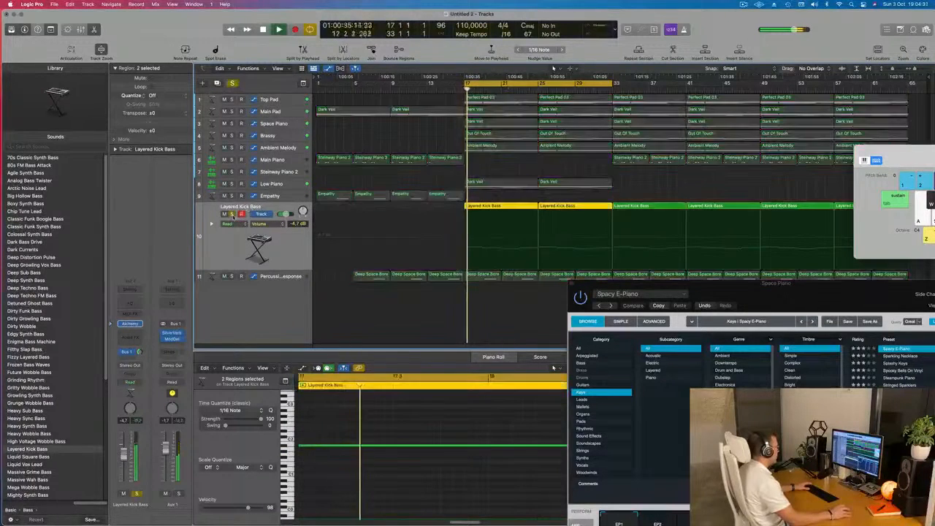
{"action": "left_click", "coordinate": [232, 213]}
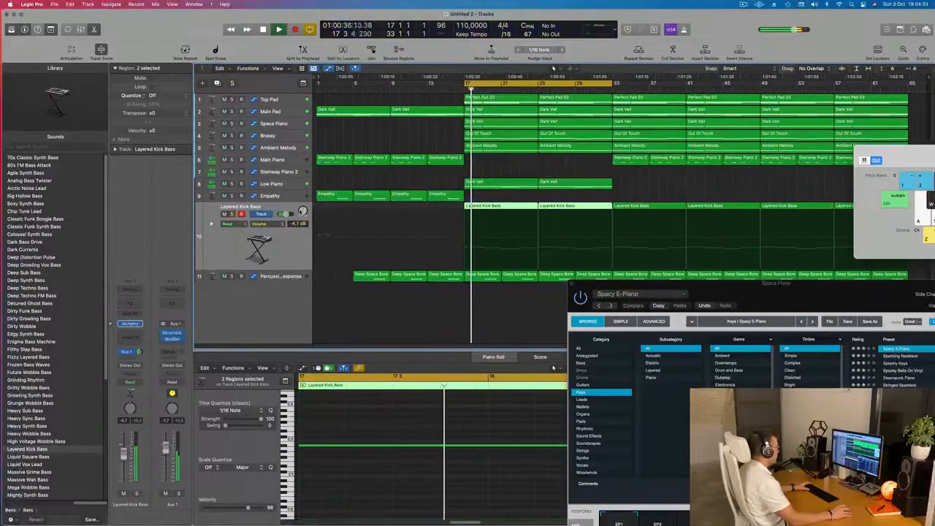
Move the Low Piano track directly above Layered Kick Bass and delete the empty Steinway Piano 2 track.
{"action": "left_click", "coordinate": [298, 187]}
{"action": "left_click_drag", "start_coordinate": [289, 217], "coordinate": [287, 192]}
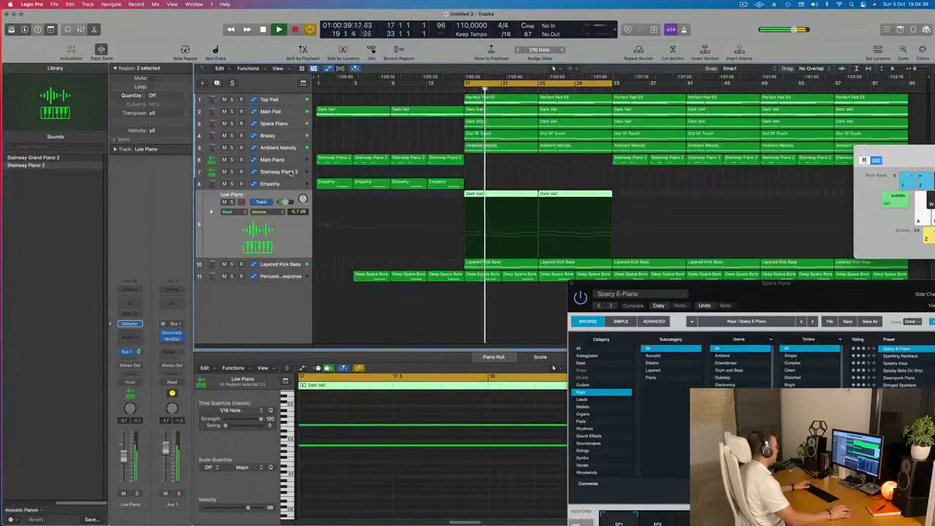
{"action": "left_click", "coordinate": [291, 172]}
{"action": "key", "text": "super+BackSpace"}
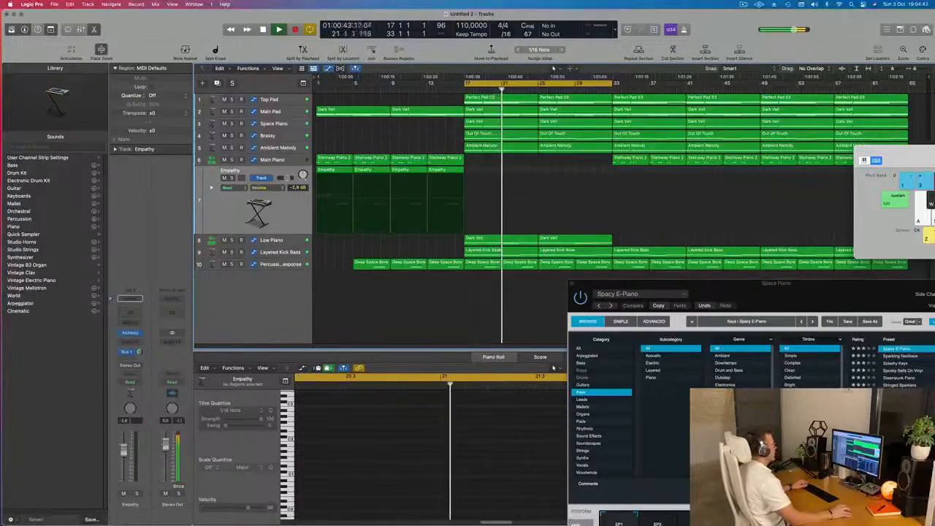
Audition the Ambient Melody track soloed and move it directly below Main Pad.
{"action": "left_click", "coordinate": [301, 147]}
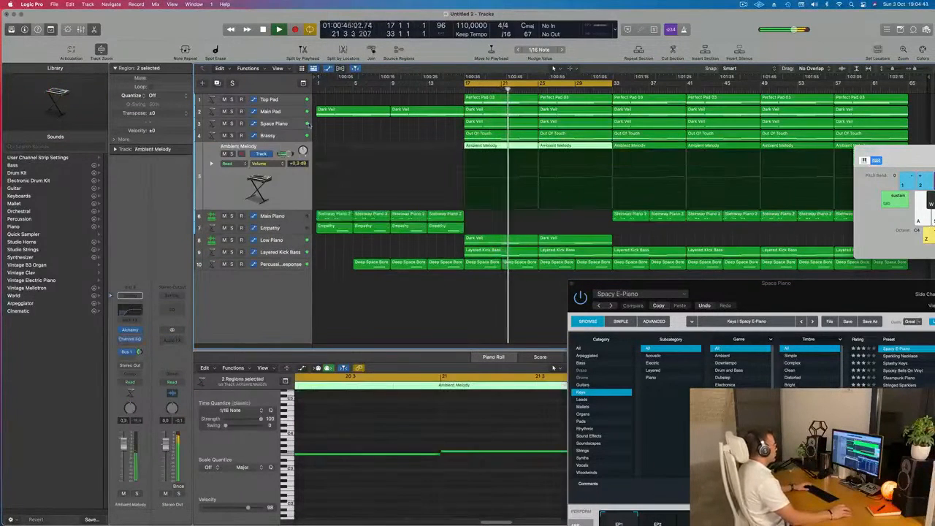
{"action": "left_click", "coordinate": [231, 154]}
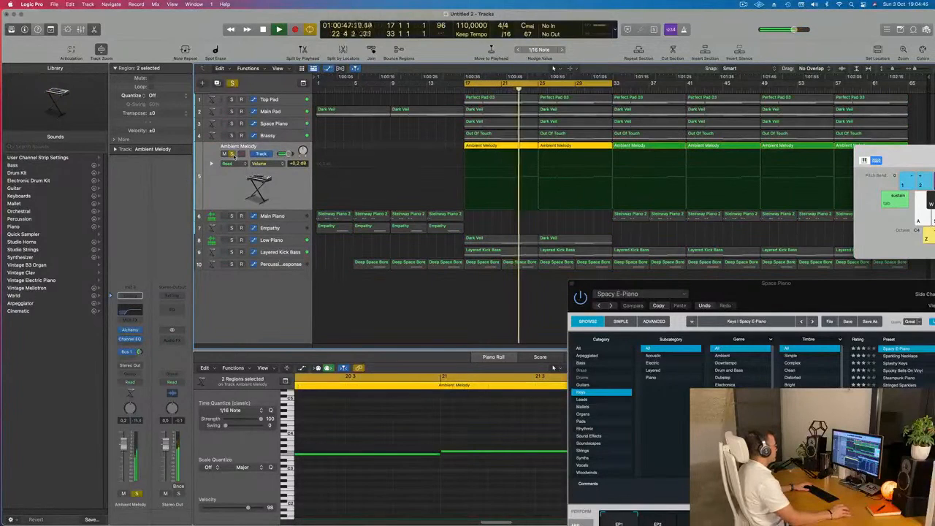
{"action": "left_click", "coordinate": [231, 154]}
{"action": "left_click_drag", "start_coordinate": [240, 154], "coordinate": [244, 120]}
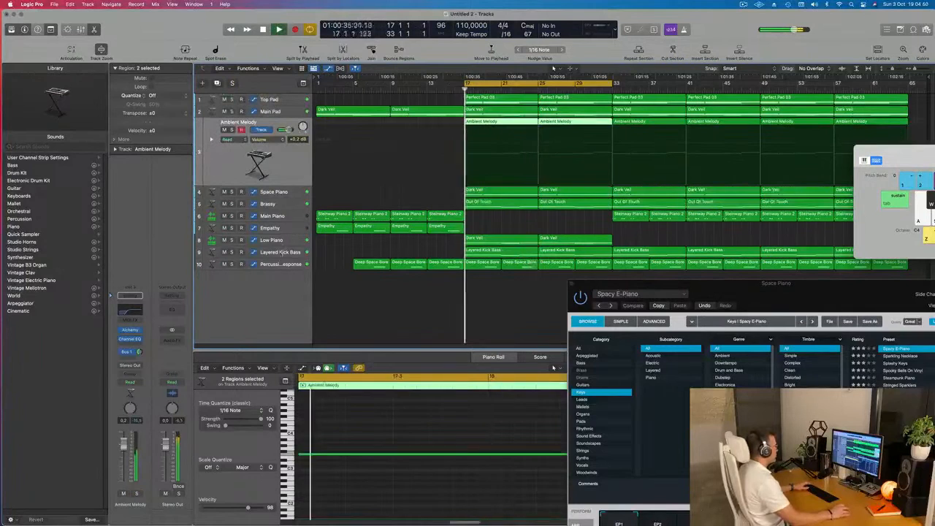
Audition the Space Piano track soloed and select the Brassy track to review it.
{"action": "left_click", "coordinate": [231, 192]}
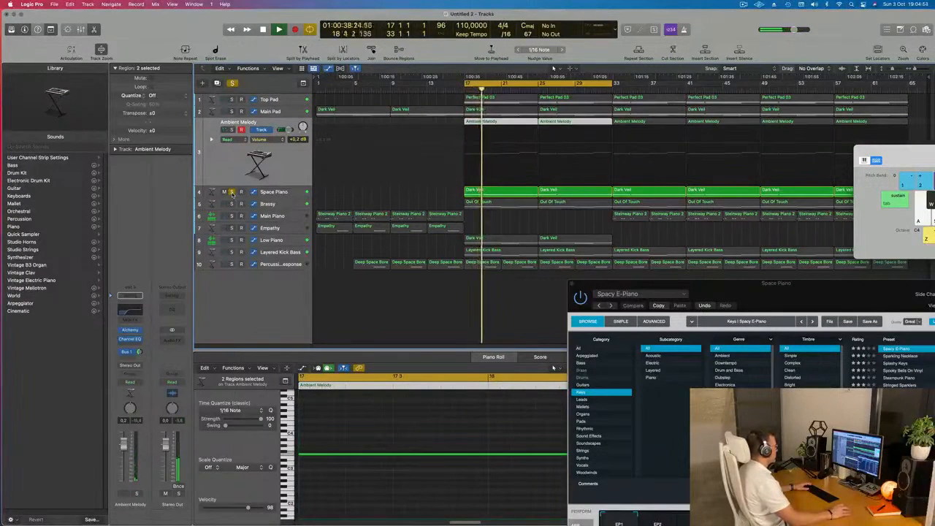
{"action": "left_click", "coordinate": [232, 192]}
{"action": "left_click", "coordinate": [290, 194]}
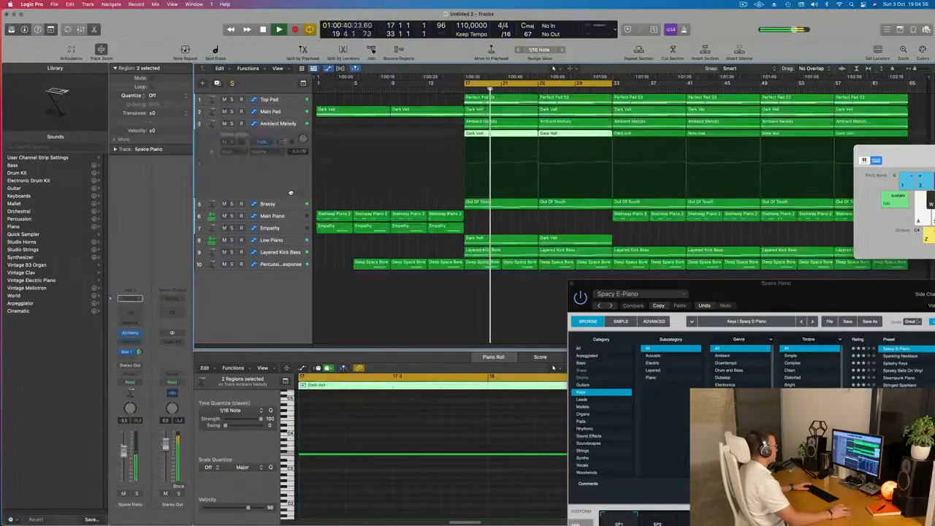
{"action": "left_click", "coordinate": [288, 205]}
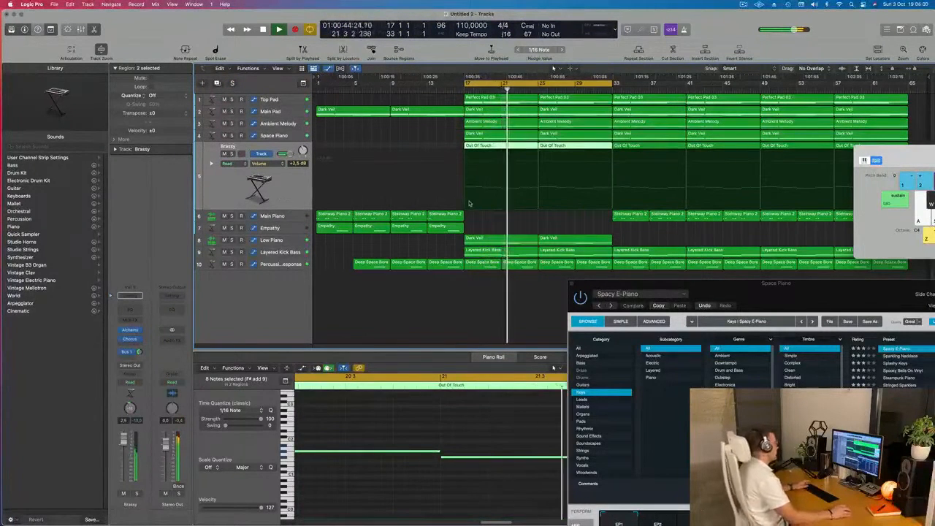
Replay the arrangement from bar 17 while selecting the Main Piano and Top Pad tracks.
{"action": "key", "text": "space"}
{"action": "key", "text": "space"}
{"action": "left_click", "coordinate": [290, 217]}
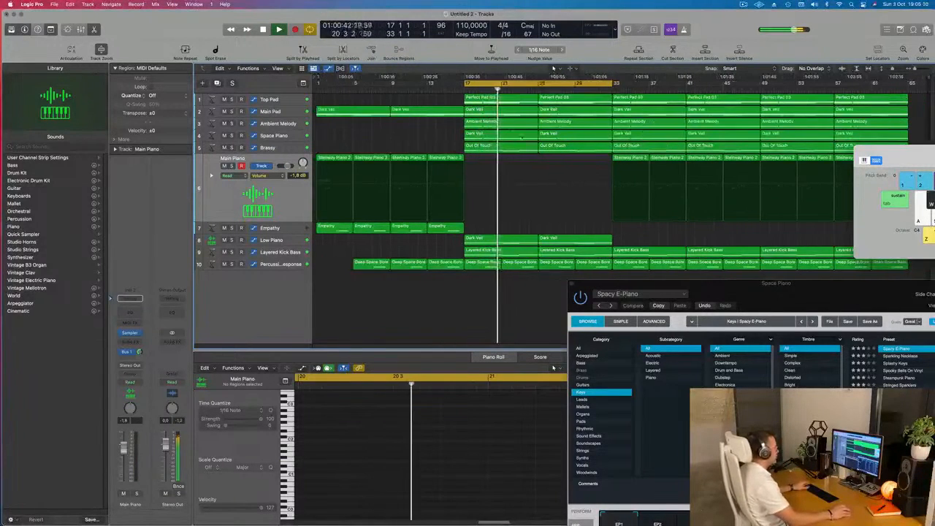
{"action": "key", "text": "space"}
{"action": "left_click", "coordinate": [287, 98]}
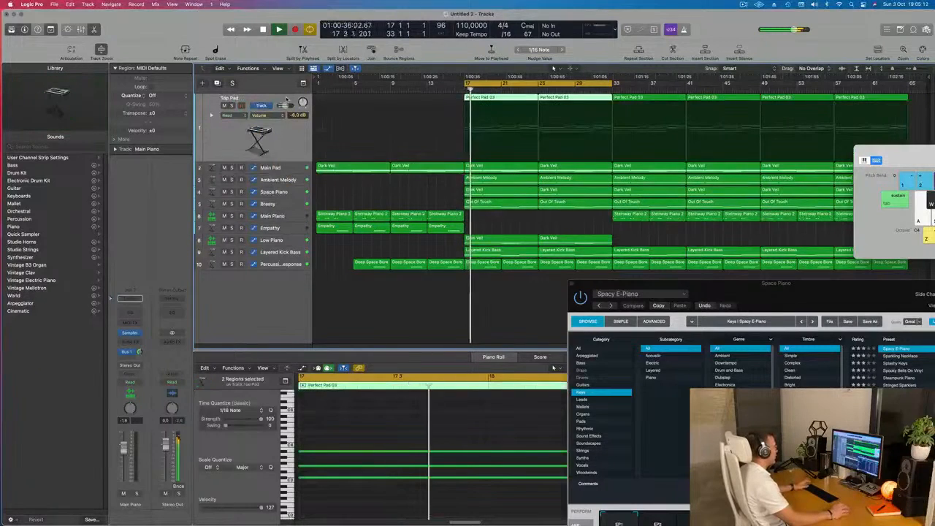
Delete the Top Pad region at bar 25 and lower the Main Pad cutoff automation point at bar 33 to 1.21 %.
{"action": "left_click", "coordinate": [259, 115]}
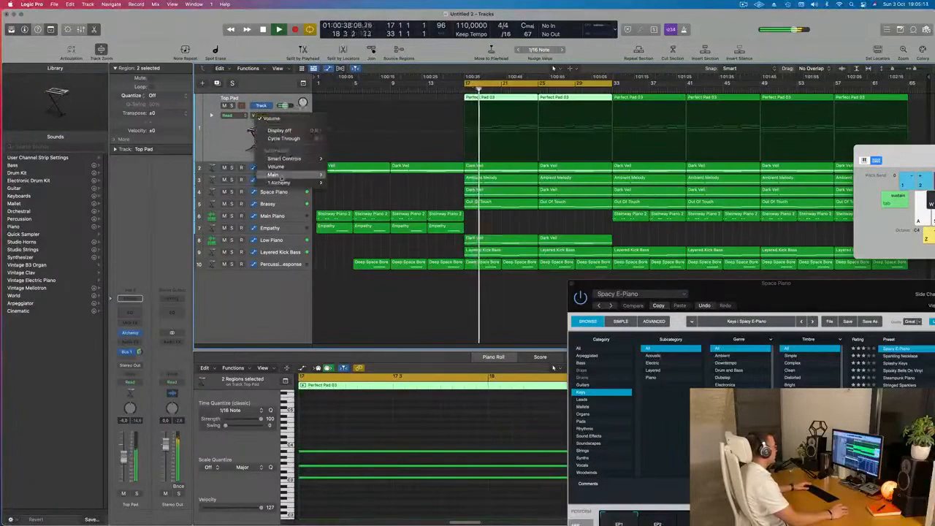
{"action": "left_click", "coordinate": [224, 139]}
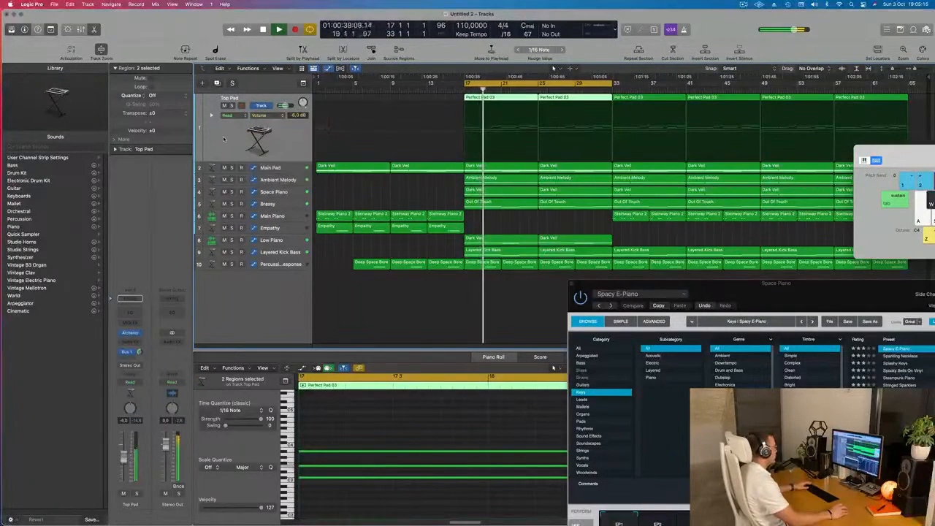
{"action": "left_click", "coordinate": [298, 168]}
{"action": "left_click", "coordinate": [575, 102]}
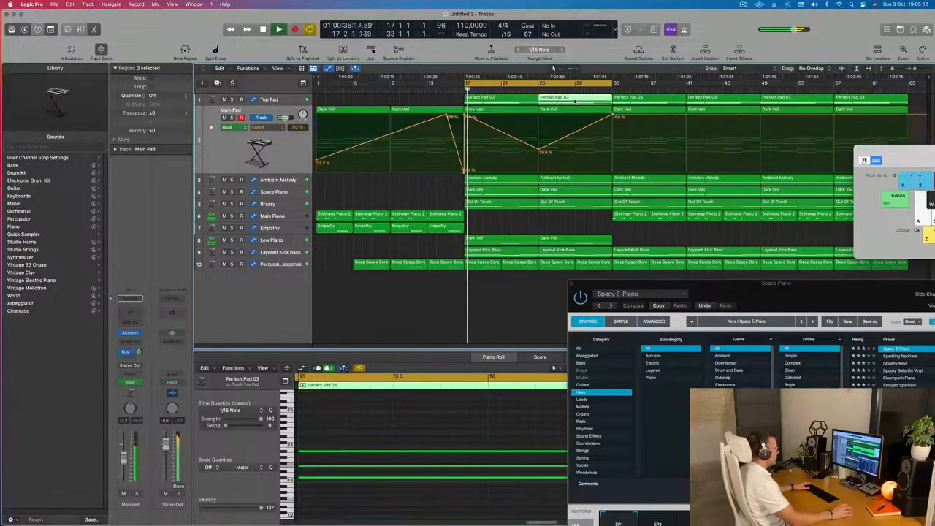
{"action": "key", "text": "Delete"}
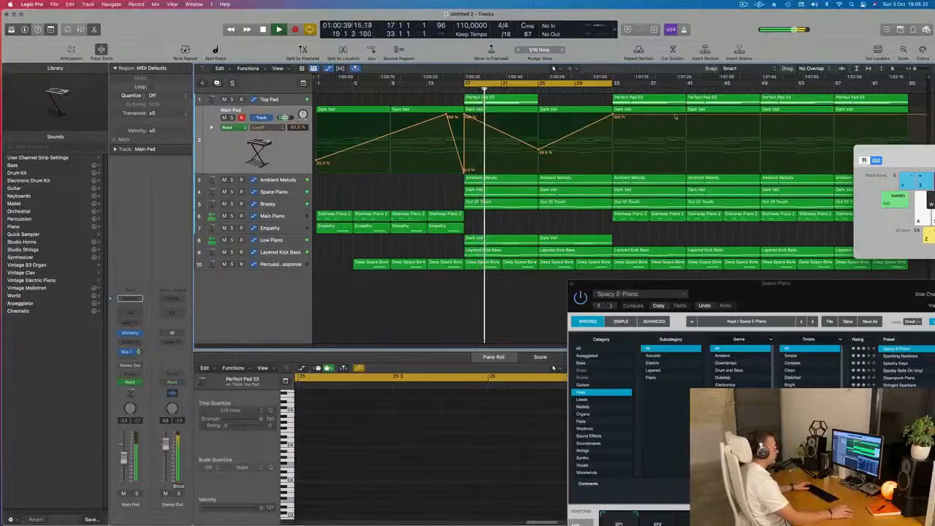
{"action": "left_click_drag", "start_coordinate": [615, 116], "coordinate": [612, 170]}
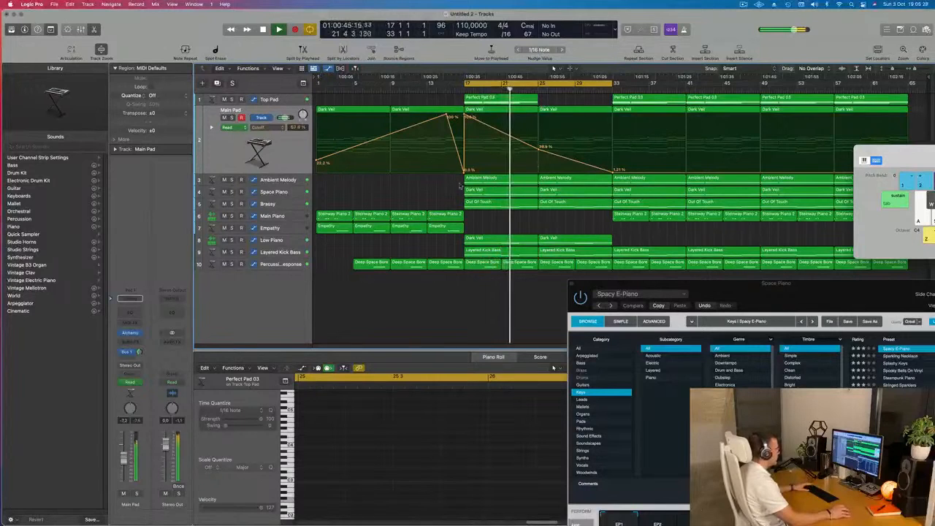
Audition the Ambient Melody track soloed within the section starting at bar 17.
{"action": "left_click", "coordinate": [292, 181]}
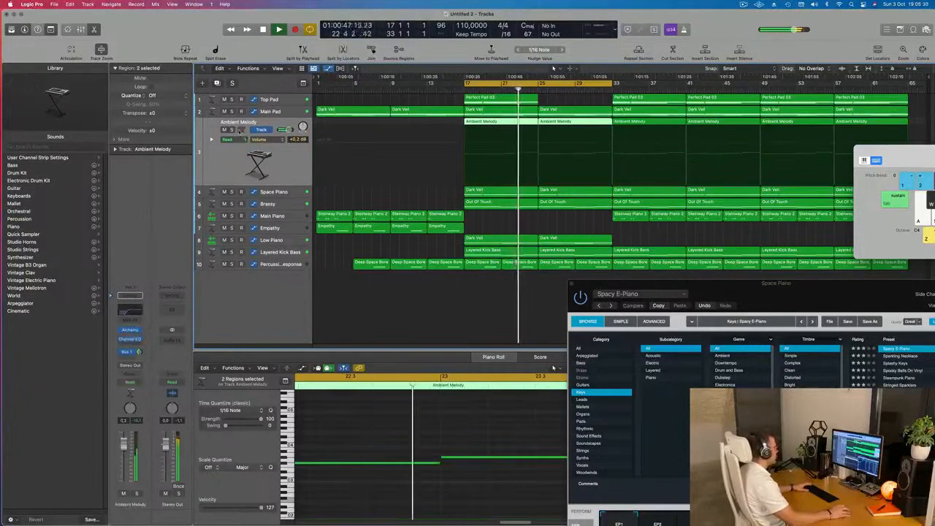
{"action": "left_click", "coordinate": [231, 129]}
{"action": "left_click", "coordinate": [232, 129]}
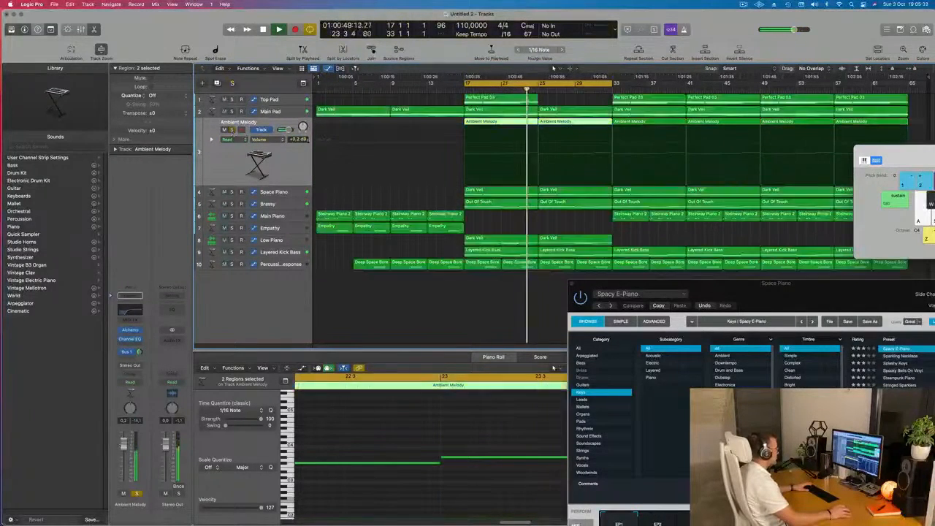
Audition the Space Piano track soloed and delete its region at bar 25.
{"action": "left_click", "coordinate": [568, 191]}
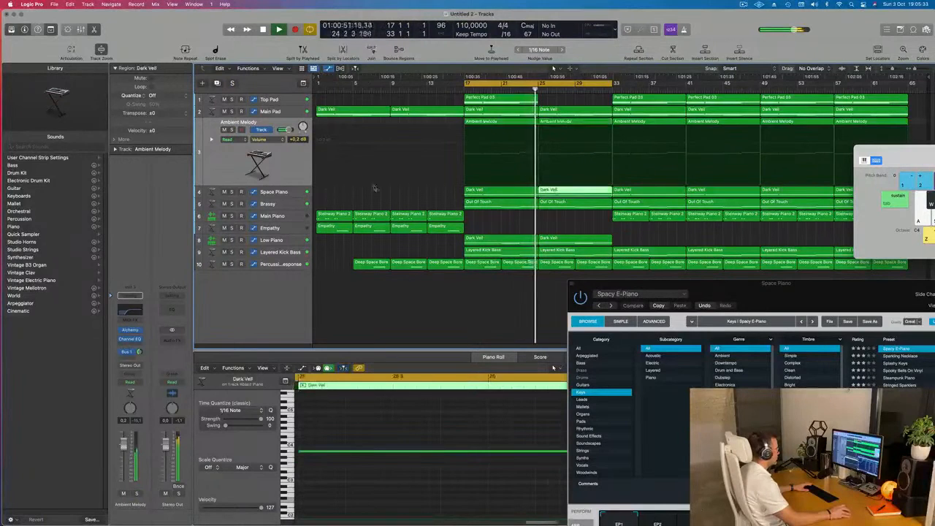
{"action": "left_click", "coordinate": [231, 191]}
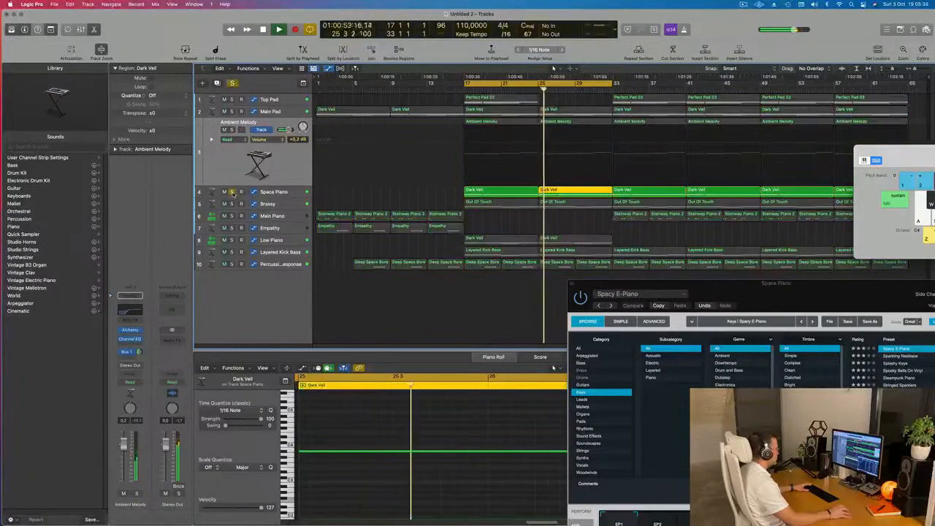
{"action": "left_click", "coordinate": [231, 191]}
{"action": "left_click", "coordinate": [584, 193]}
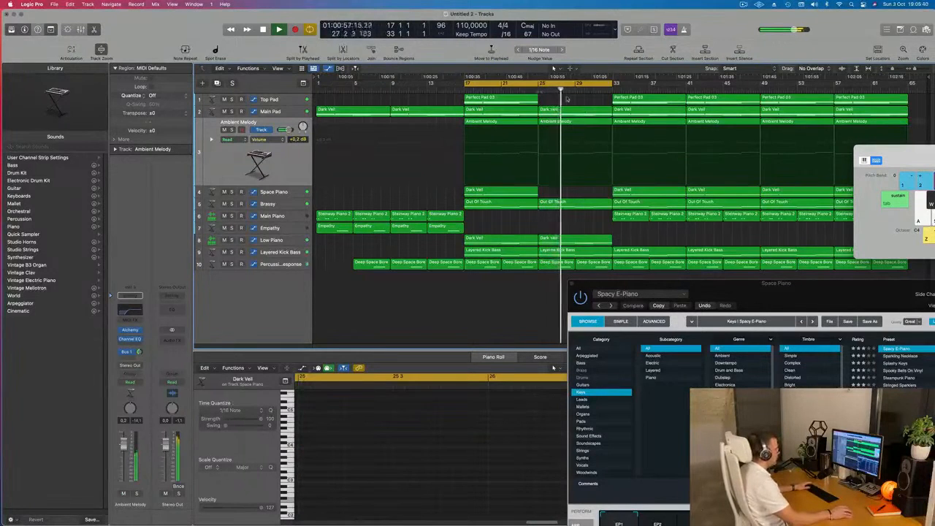
Select all regions in the arrangement and name them after their tracks.
{"action": "left_click", "coordinate": [281, 203]}
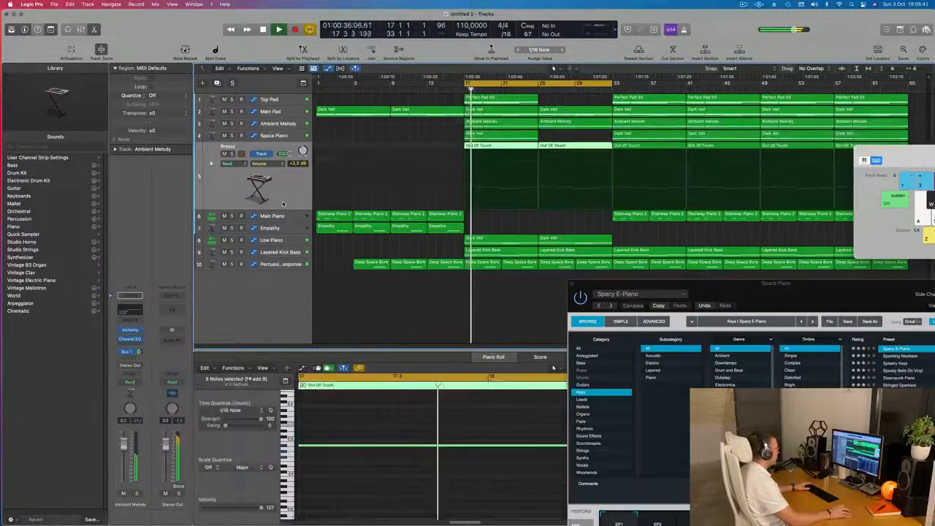
{"action": "left_click", "coordinate": [577, 153]}
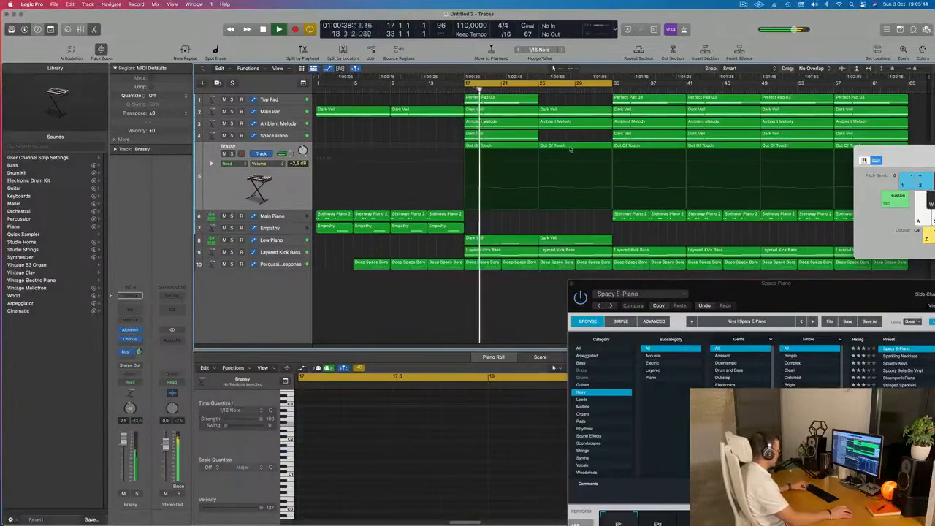
{"action": "key", "text": "super+a"}
{"action": "right_click", "coordinate": [573, 143]}
{"action": "left_click", "coordinate": [555, 145]}
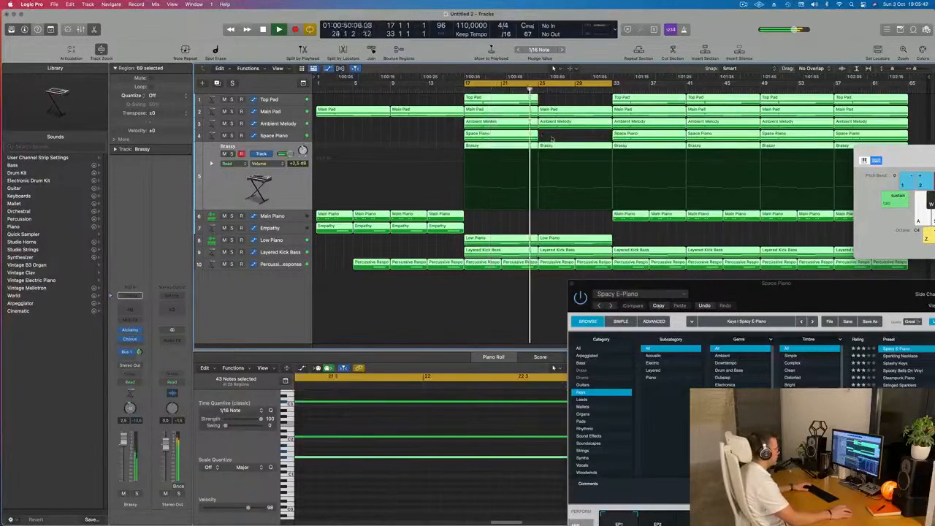
Delete the Brassy and Low Piano regions at bar 25.
{"action": "left_click", "coordinate": [568, 148]}
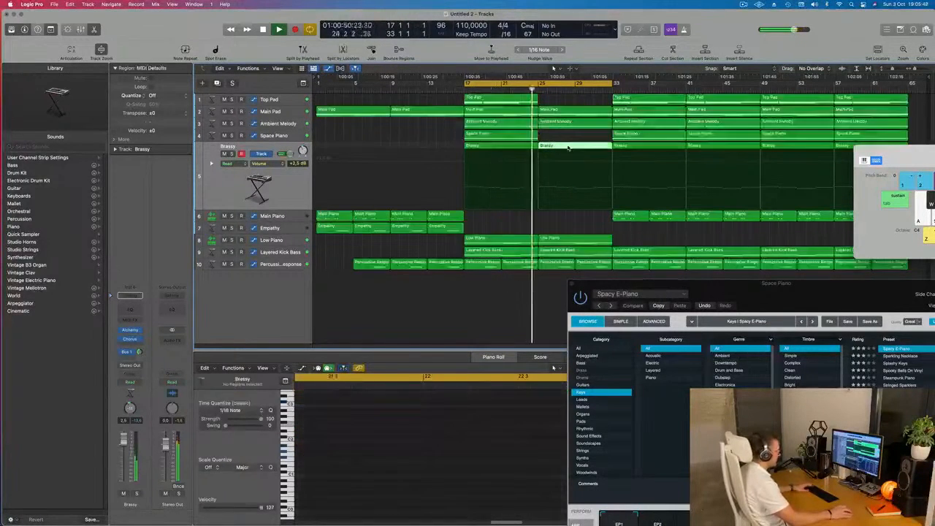
{"action": "key", "text": "Delete"}
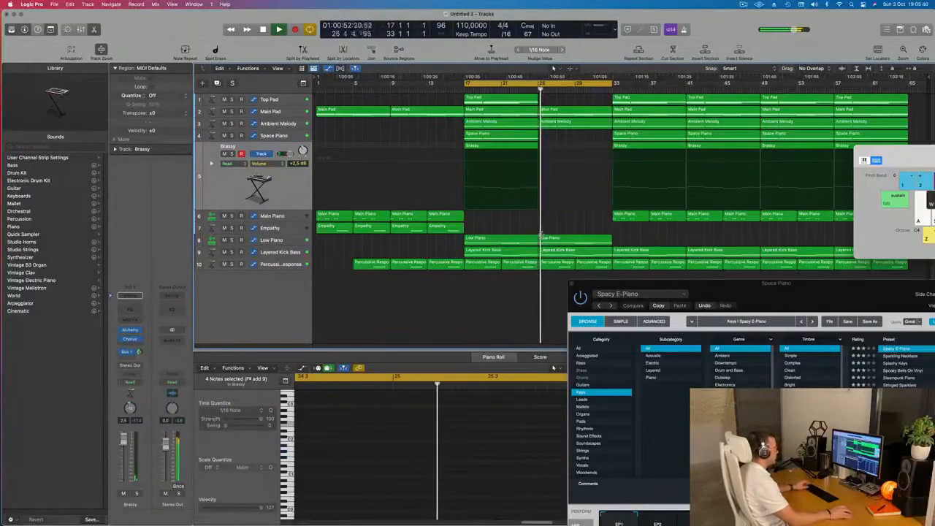
{"action": "left_click", "coordinate": [570, 241]}
{"action": "key", "text": "Delete"}
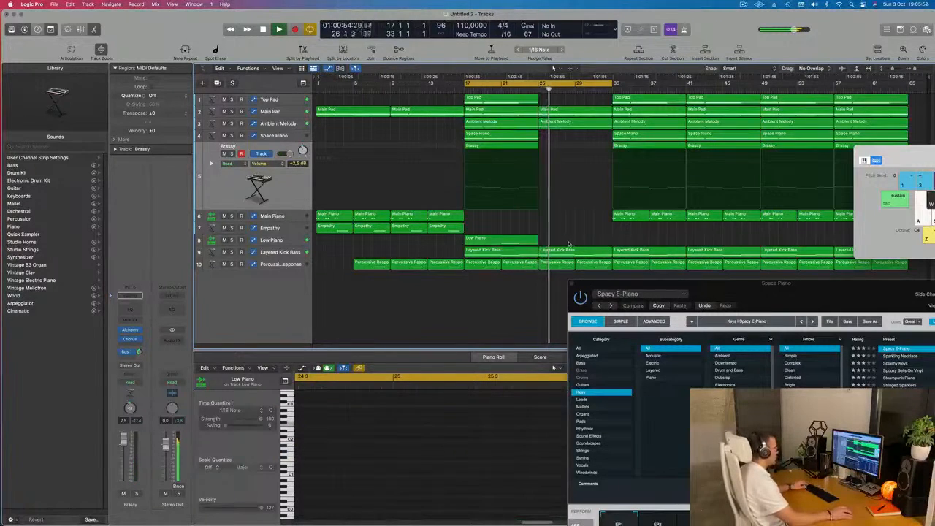
Move the Space Piano instrument window clear of the arrangement and copy the four Empathy regions to start at bar 25.
{"action": "left_click_drag", "start_coordinate": [696, 286], "coordinate": [467, 368]}
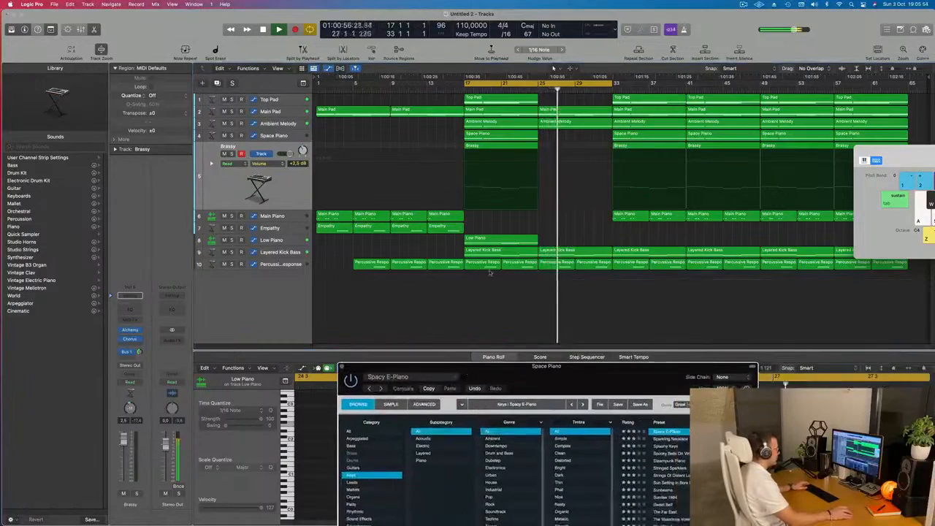
{"action": "left_click", "coordinate": [444, 227]}
{"action": "left_click_drag", "start_coordinate": [368, 231], "coordinate": [548, 233]}
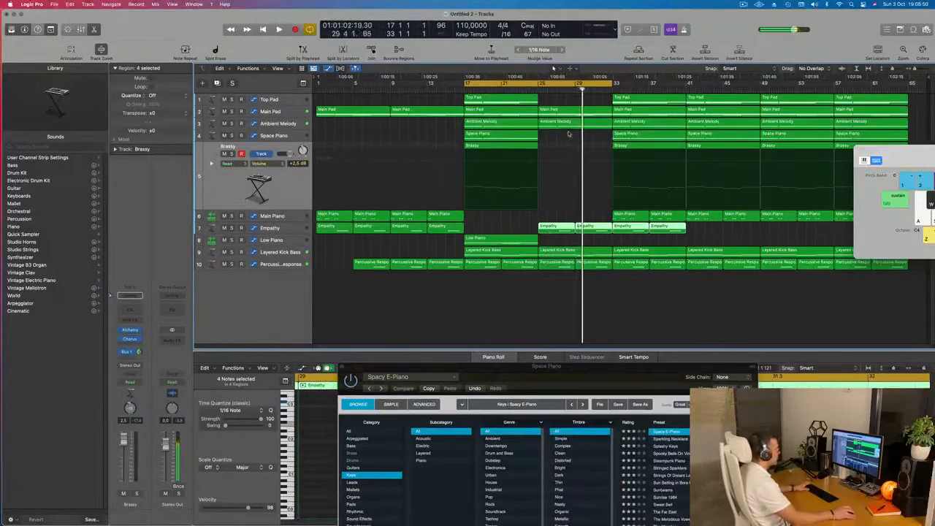
Shorten the cycle range to bars 25 to 33 and replay the thinned-out section.
{"action": "key", "text": "space"}
{"action": "left_click_drag", "start_coordinate": [466, 82], "coordinate": [539, 89]}
{"action": "key", "text": "space"}
{"action": "key", "text": "space"}
{"action": "key", "text": "super+Right"}
{"action": "key", "text": "super+Right"}
{"action": "key", "text": "super+Left"}
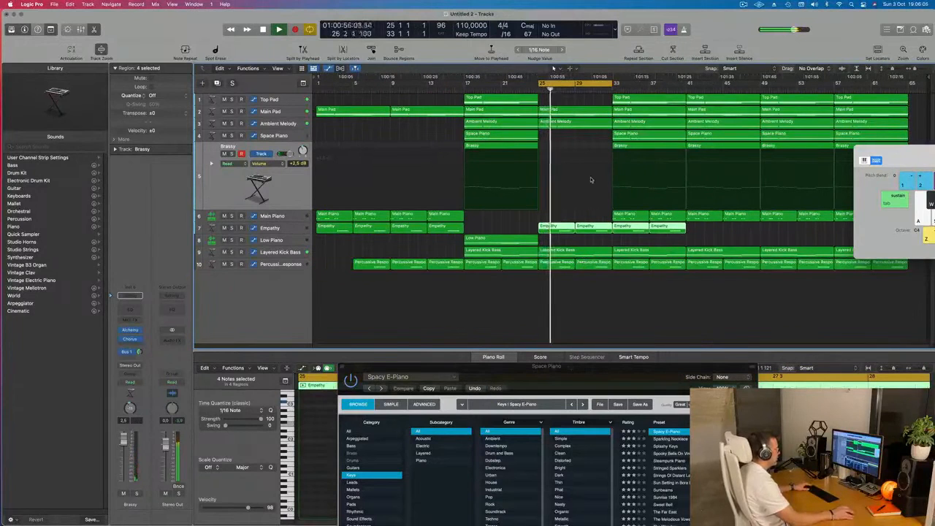
Audition the Ambient Melody track soloed, delete its region at bar 25, and select the Main Pad region there.
{"action": "left_click", "coordinate": [231, 123]}
{"action": "left_click", "coordinate": [231, 124]}
{"action": "left_click", "coordinate": [571, 126]}
{"action": "key", "text": "Delete"}
{"action": "key", "text": "space"}
{"action": "left_click", "coordinate": [554, 109]}
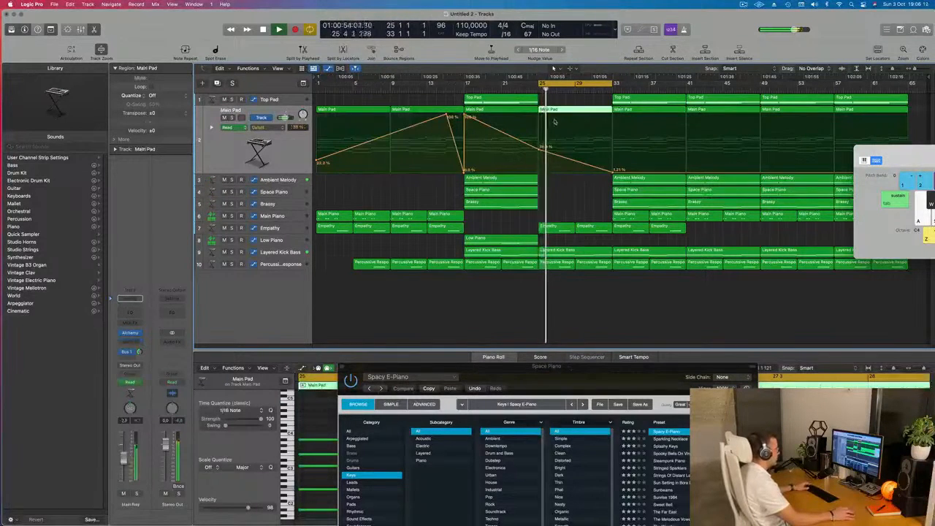
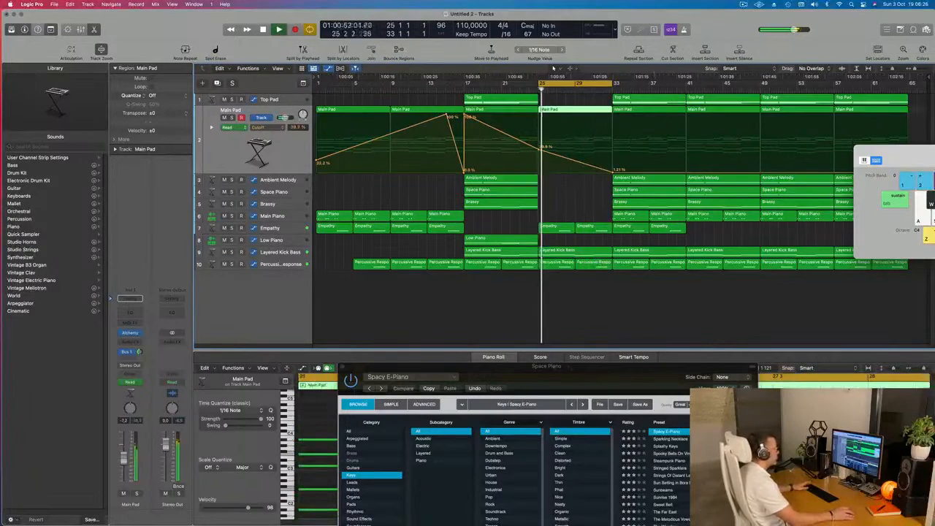
Delete the Top Pad, Ambient Melody, Space Piano and Brassy regions at bar 33.
{"action": "left_click", "coordinate": [639, 102]}
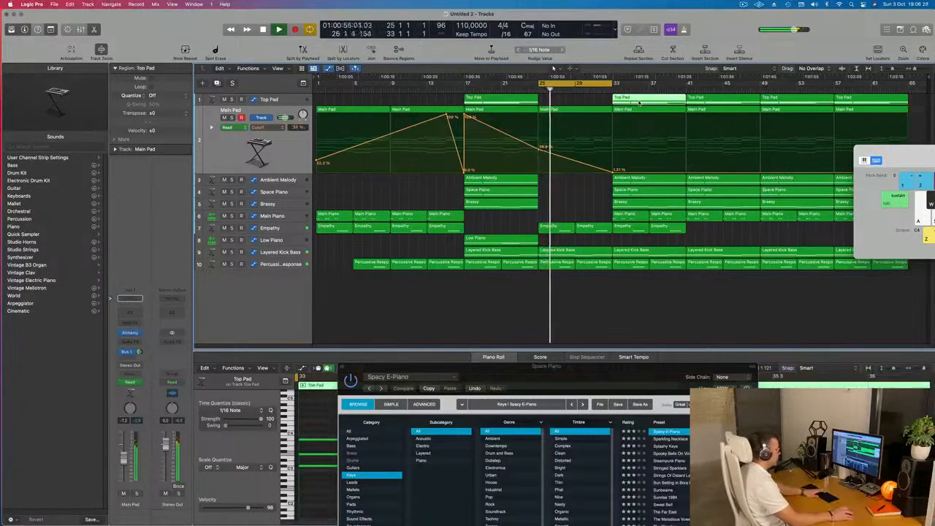
{"action": "key", "text": "Delete"}
{"action": "left_click", "coordinate": [640, 181]}
{"action": "key", "text": "Delete"}
{"action": "left_click", "coordinate": [642, 193]}
{"action": "key", "text": "Delete"}
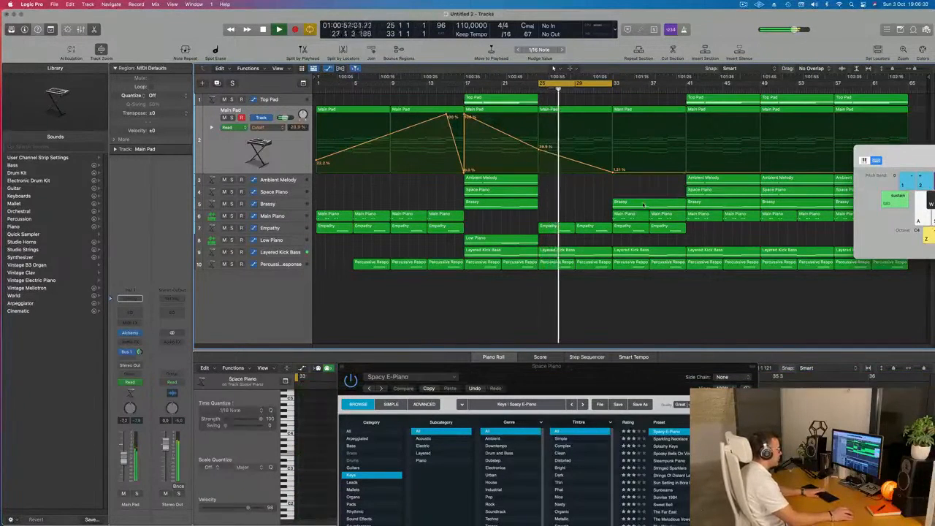
{"action": "left_click", "coordinate": [643, 203]}
{"action": "key", "text": "Delete"}
Move the Space Piano instrument window clear of the note editor and delete surplus notes from the Main Piano region at bar 33.
{"action": "left_click", "coordinate": [620, 218]}
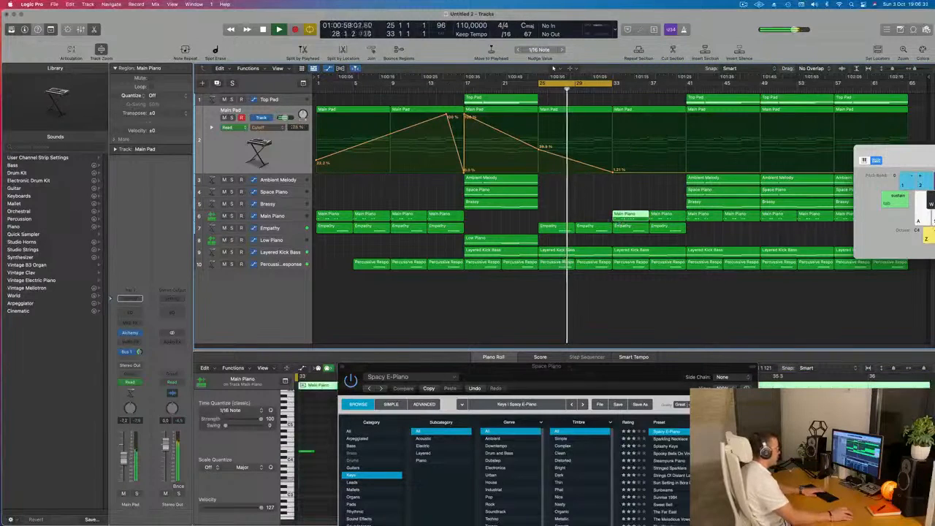
{"action": "left_click_drag", "start_coordinate": [552, 367], "coordinate": [859, 390]}
{"action": "scroll", "coordinate": [469, 437], "scroll_direction": "down", "scroll_amount": 2}
{"action": "left_click", "coordinate": [324, 457]}
{"action": "key", "text": "Delete"}
{"action": "left_click_drag", "start_coordinate": [421, 450], "coordinate": [408, 491]}
{"action": "key", "text": "Delete"}
{"action": "left_click_drag", "start_coordinate": [509, 441], "coordinate": [485, 493]}
{"action": "key", "text": "Delete"}
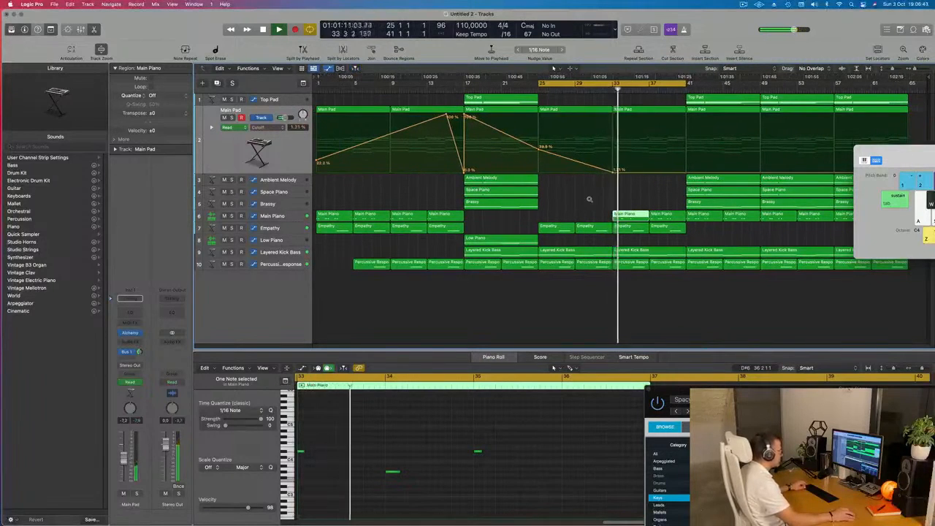
Raise the Main Pad's cutoff automation at bar 41 to about 48 %, ramping up from the low point at bar 33.
{"action": "scroll", "coordinate": [590, 199], "scroll_direction": "up", "scroll_amount": 4}
{"action": "scroll", "coordinate": [588, 198], "scroll_direction": "down", "scroll_amount": 4}
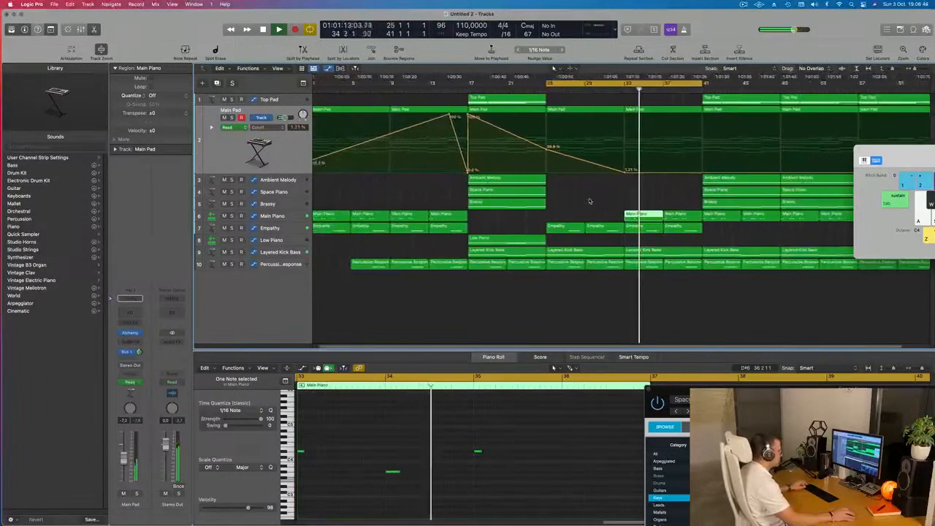
{"action": "scroll", "coordinate": [590, 200], "scroll_direction": "up", "scroll_amount": 2}
{"action": "scroll", "coordinate": [592, 199], "scroll_direction": "down", "scroll_amount": 2}
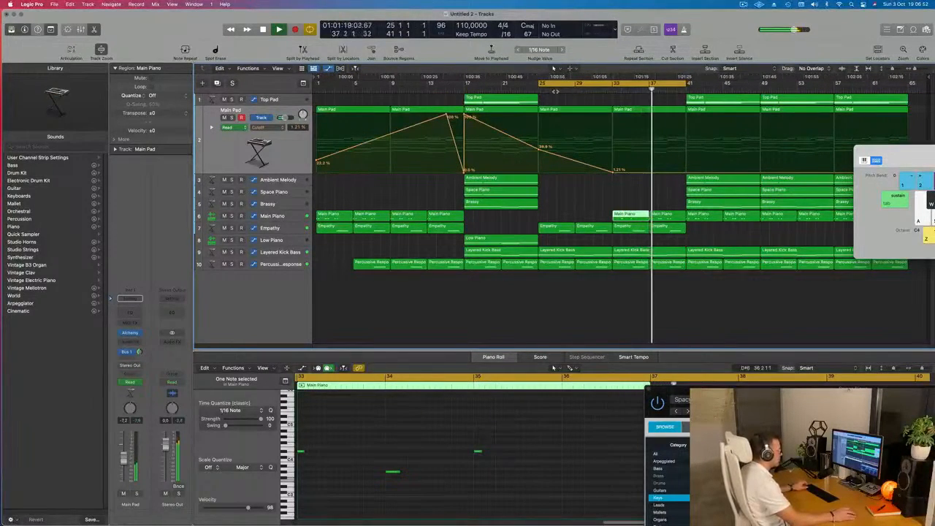
{"action": "left_click_drag", "start_coordinate": [665, 217], "coordinate": [659, 221]}
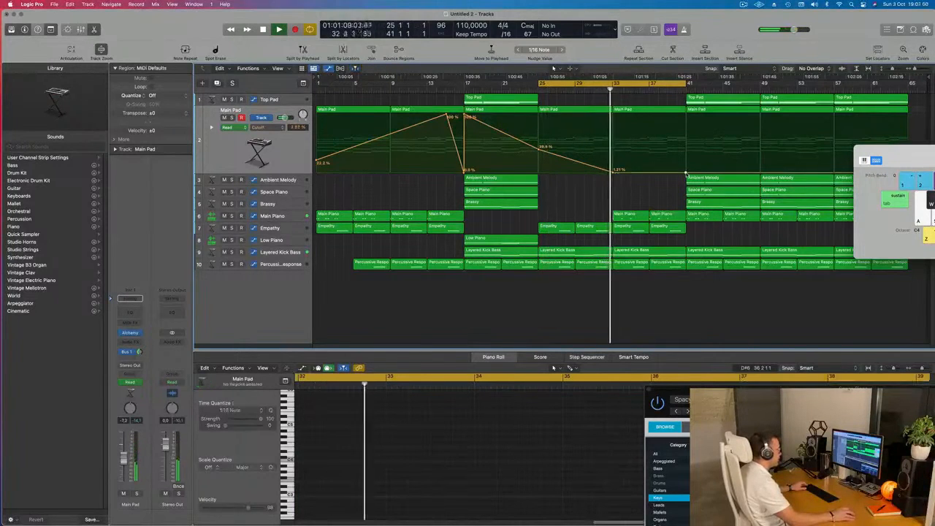
{"action": "left_click_drag", "start_coordinate": [687, 171], "coordinate": [686, 146]}
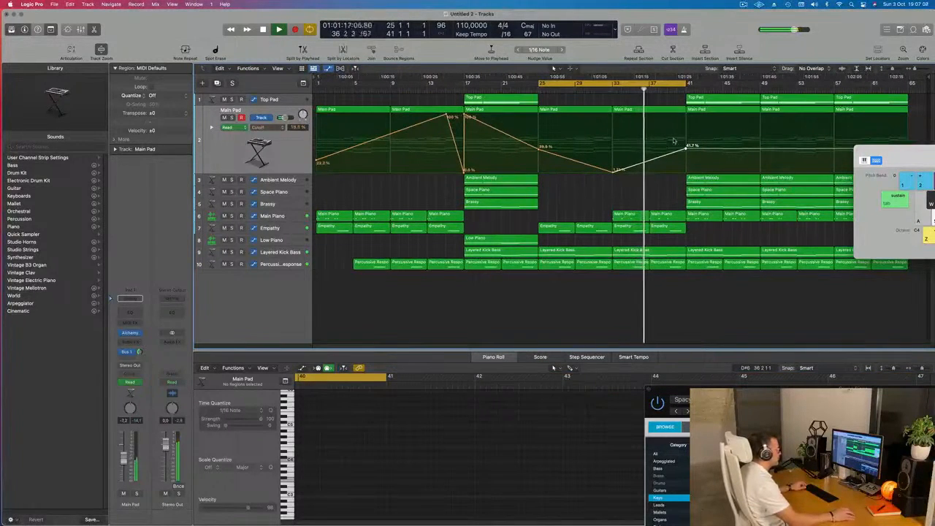
{"action": "left_click_drag", "start_coordinate": [686, 147], "coordinate": [686, 143]}
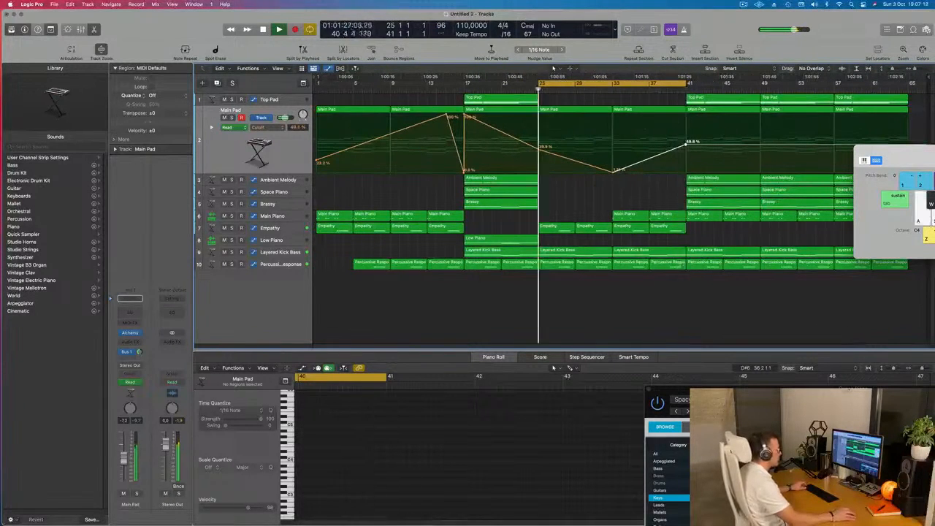
Extend the cycle range to bar 49 and delete the Top Pad, Space Piano, Ambient Melody and Brassy regions at bar 41.
{"action": "left_click_drag", "start_coordinate": [685, 83], "coordinate": [761, 86]}
{"action": "left_click", "coordinate": [730, 103]}
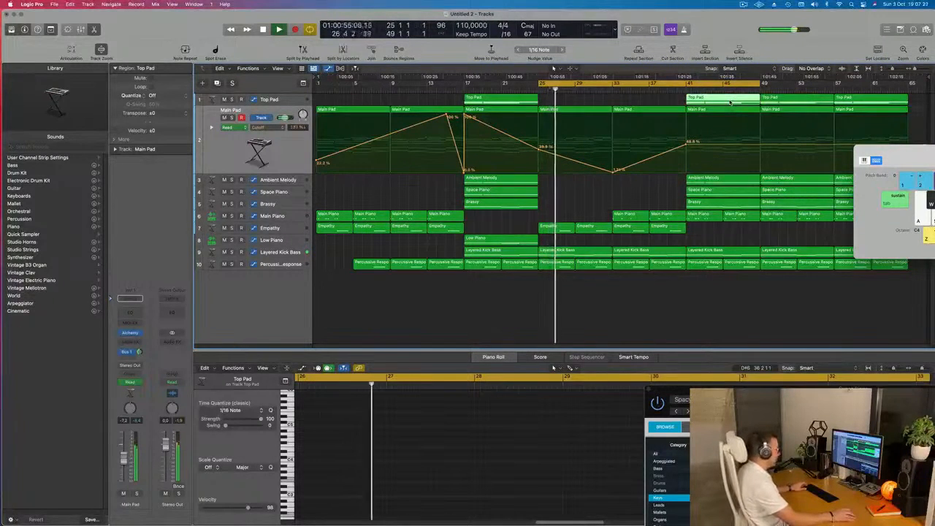
{"action": "key", "text": "Delete"}
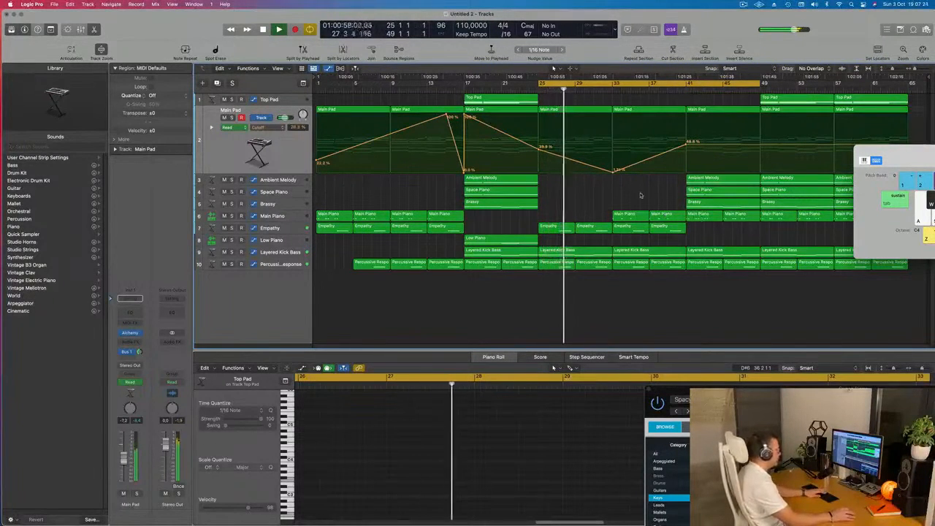
{"action": "left_click", "coordinate": [715, 191]}
{"action": "key", "text": "Delete"}
{"action": "left_click", "coordinate": [713, 179]}
{"action": "key", "text": "Delete"}
{"action": "left_click", "coordinate": [711, 202]}
{"action": "key", "text": "Delete"}
Add Empathy regions at bars 41 and 45 and raise the Main Pad's cutoff automation at bar 49 to 97.6 %.
{"action": "mouse_move", "coordinate": [706, 235]}
{"action": "left_mouse_down"}
{"action": "mouse_move", "coordinate": [638, 231]}
{"action": "mouse_move", "coordinate": [705, 233]}
{"action": "left_mouse_up"}
{"action": "left_click_drag", "start_coordinate": [759, 147], "coordinate": [760, 117]}
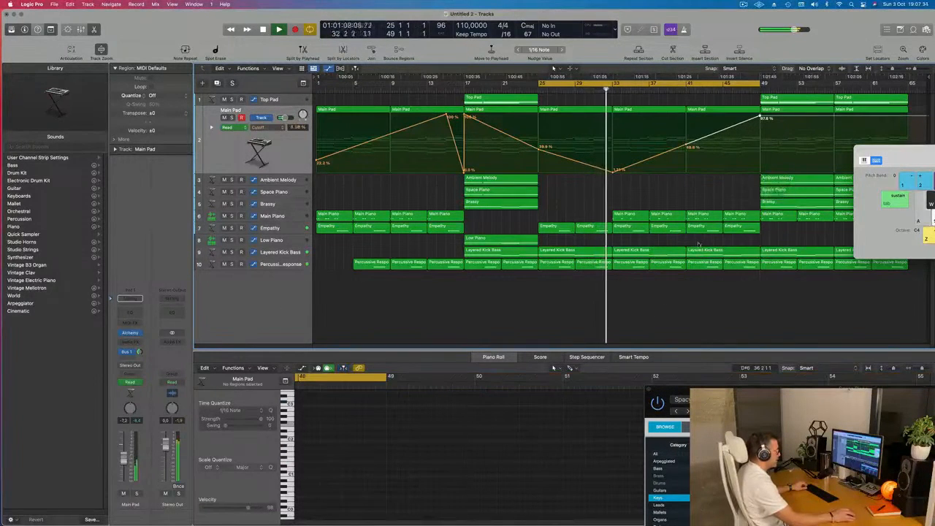
Delete the Layered Kick Bass region and both Percussive Response regions between bars 41 and 49.
{"action": "left_click", "coordinate": [705, 249]}
{"action": "left_click", "coordinate": [706, 263], "text": "shift"}
{"action": "left_click", "coordinate": [736, 264], "text": "shift"}
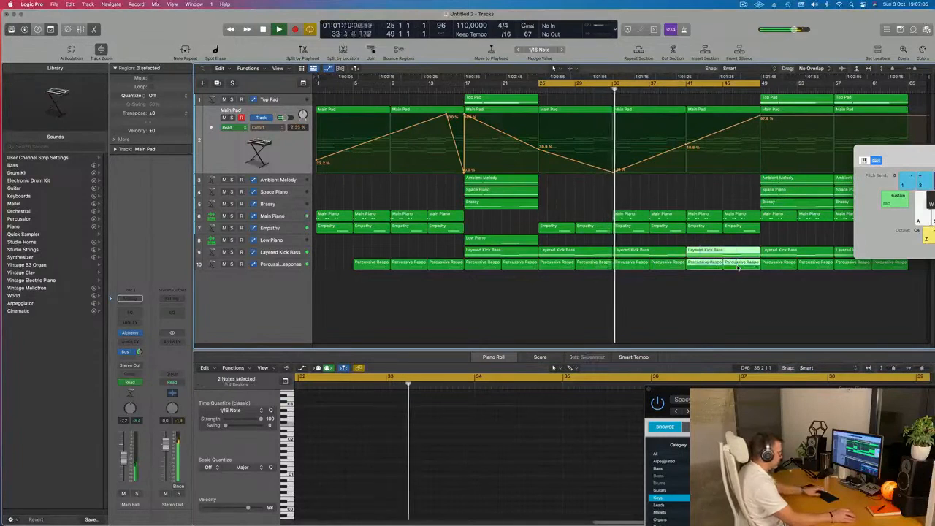
{"action": "key", "text": "BackSpace"}
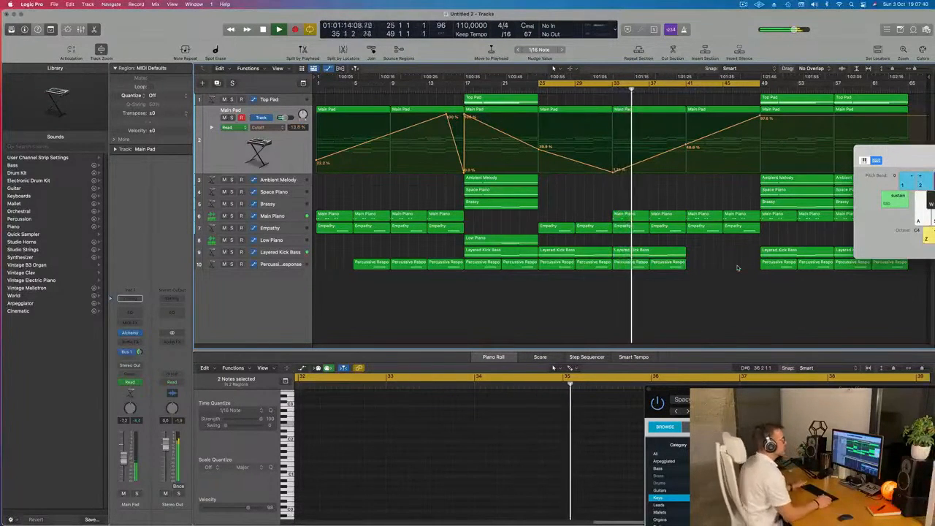
Replay the thinned-out section from bar 33 and move the musical typing window clear of the regions.
{"action": "left_click", "coordinate": [743, 5]}
{"action": "left_click", "coordinate": [703, 33]}
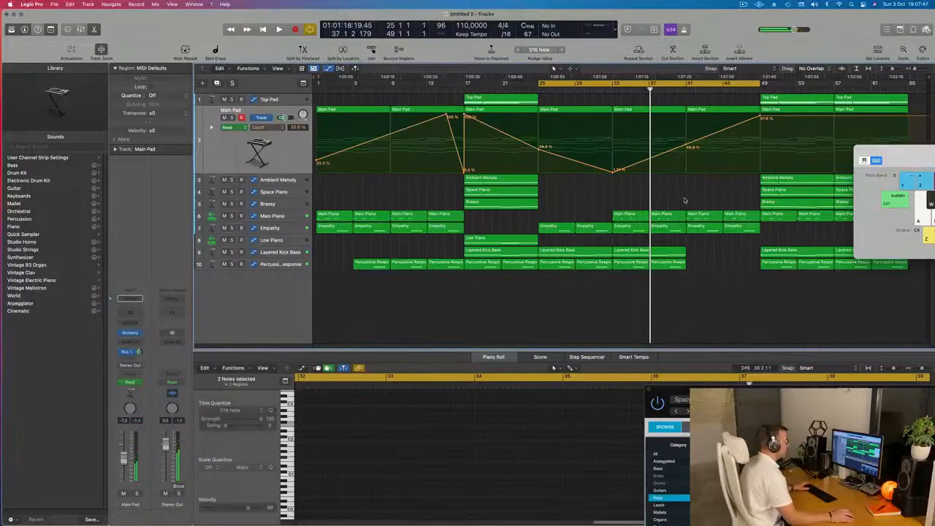
{"action": "key", "text": "space"}
{"action": "left_click", "coordinate": [612, 88]}
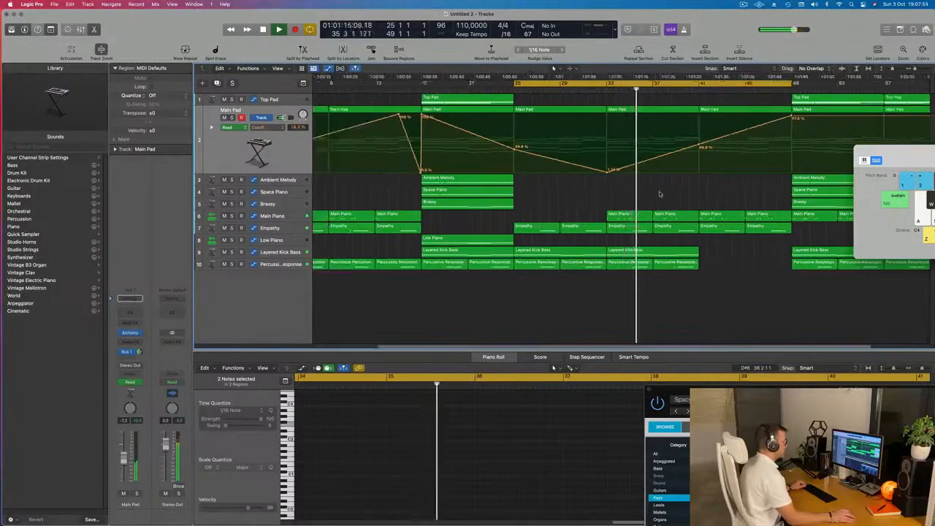
{"action": "left_click_drag", "start_coordinate": [894, 154], "coordinate": [911, 267]}
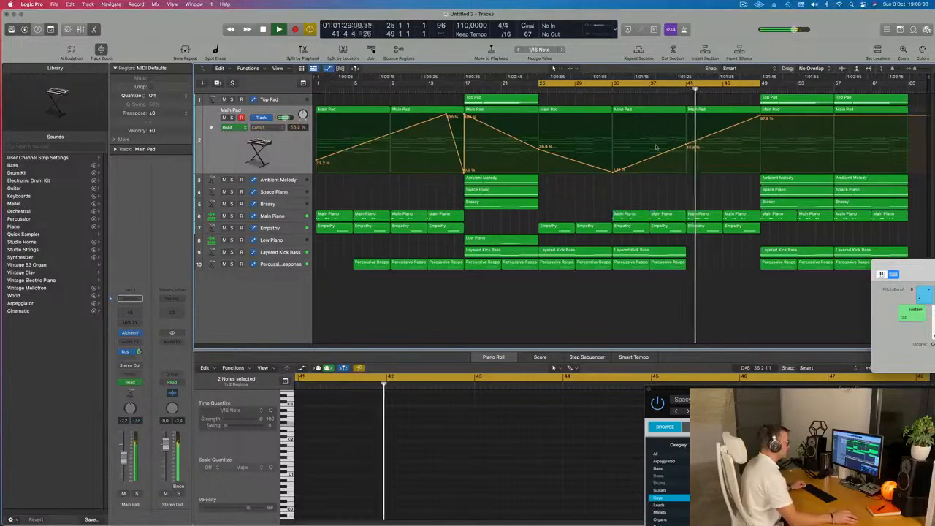
Delete the Main Piano region at bar 41 and raise the Main Pad's cutoff automation at bar 49 to 100 %.
{"action": "left_click", "coordinate": [677, 88]}
{"action": "left_click", "coordinate": [688, 216]}
{"action": "key", "text": "Delete"}
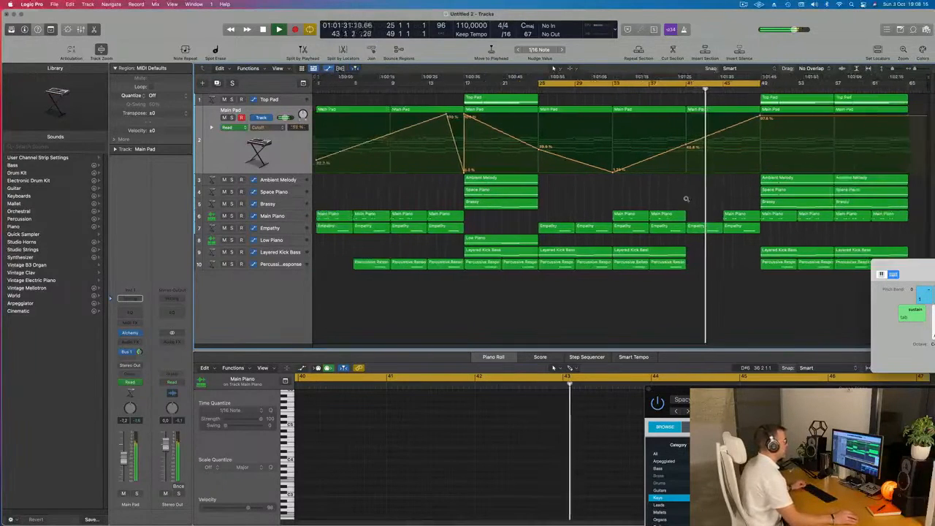
{"action": "left_click_drag", "start_coordinate": [760, 117], "coordinate": [760, 111]}
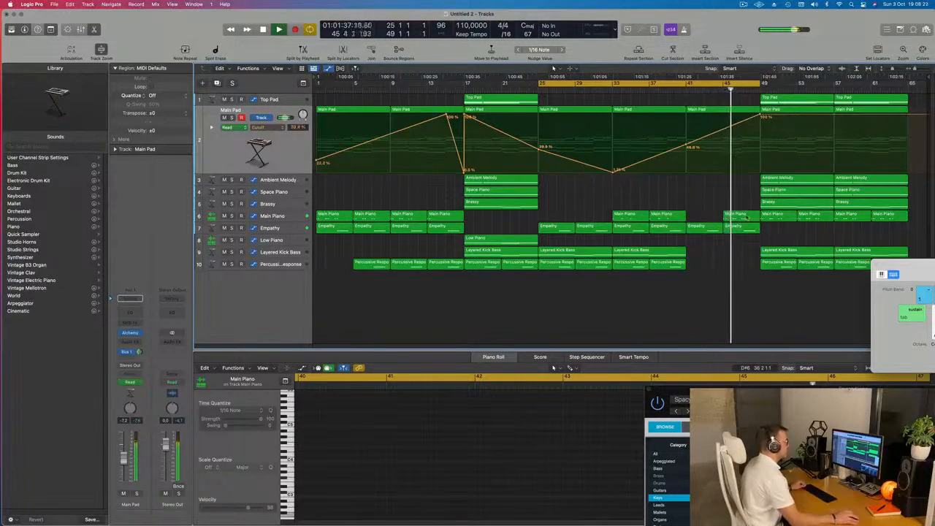
Audition the build-up from bar 41 and select the Main Piano regions within the cycle range.
{"action": "left_click", "coordinate": [684, 89]}
{"action": "left_click", "coordinate": [737, 215]}
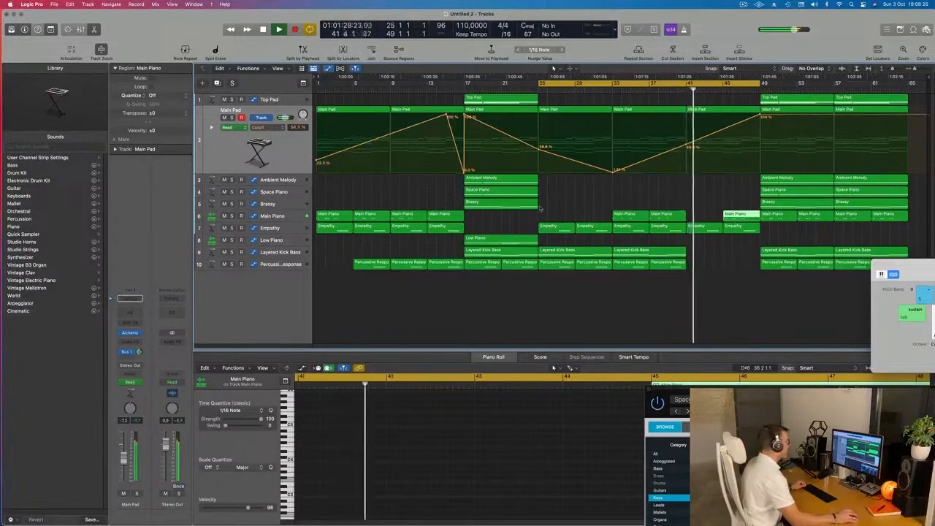
{"action": "left_click", "coordinate": [287, 216]}
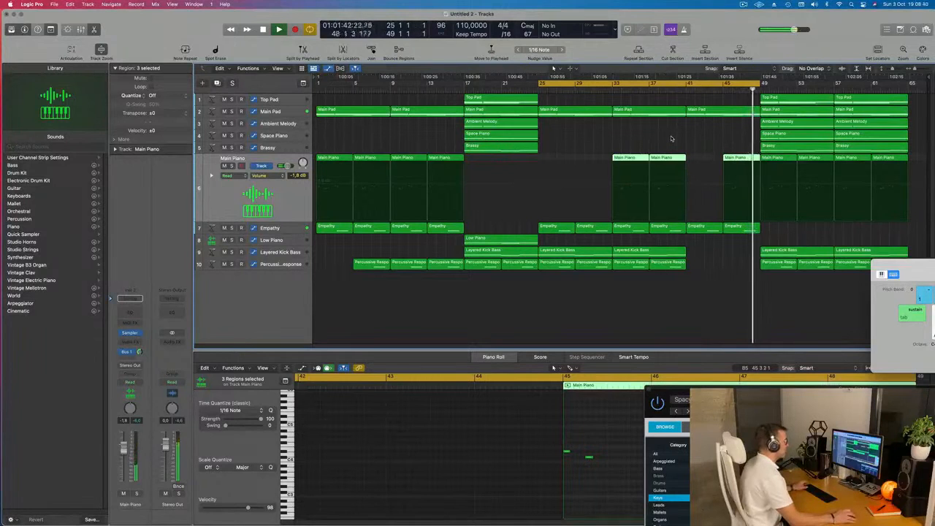
{"action": "key", "text": "space"}
{"action": "key", "text": "shift+period"}
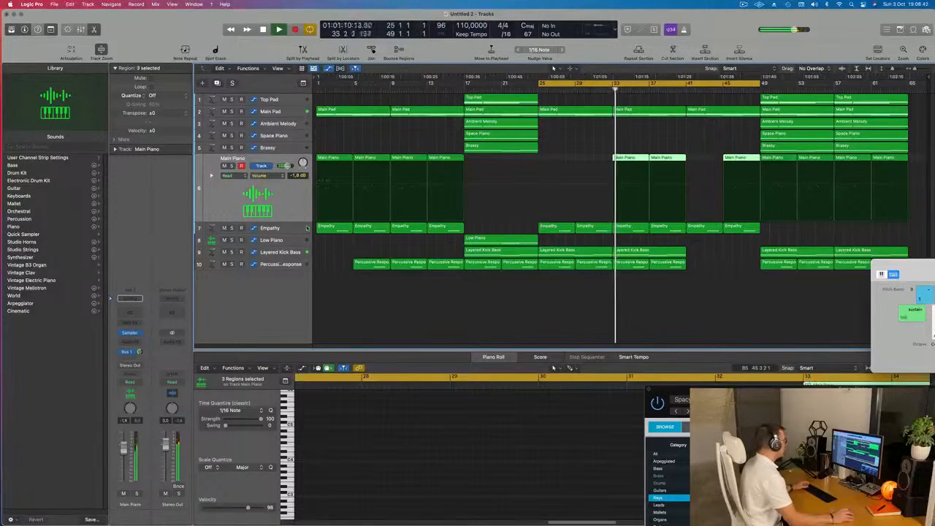
Duplicate the Empathy track, move the Empathy region at bar 33 onto it, and adjust its note to start at bar 33.
{"action": "left_click", "coordinate": [296, 229]}
{"action": "left_click", "coordinate": [217, 83]}
{"action": "left_click", "coordinate": [636, 174]}
{"action": "left_click_drag", "start_coordinate": [637, 175], "coordinate": [636, 192]}
{"action": "scroll", "coordinate": [445, 487], "scroll_direction": "left", "scroll_amount": 3}
{"action": "left_click_drag", "start_coordinate": [455, 491], "coordinate": [301, 491]}
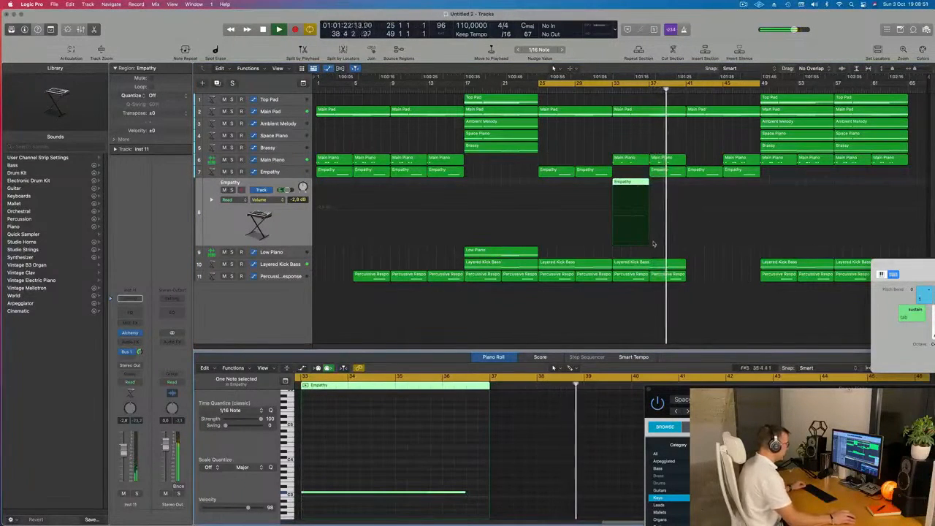
Extend the moved Empathy region and its held note to bar 49, moving the Space Piano window off the note editor.
{"action": "left_click", "coordinate": [650, 187]}
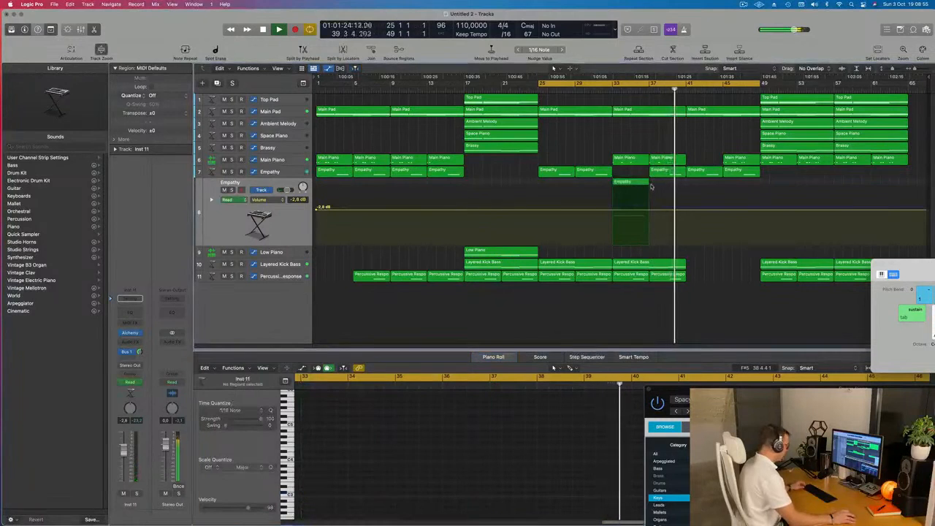
{"action": "left_click_drag", "start_coordinate": [646, 183], "coordinate": [760, 189]}
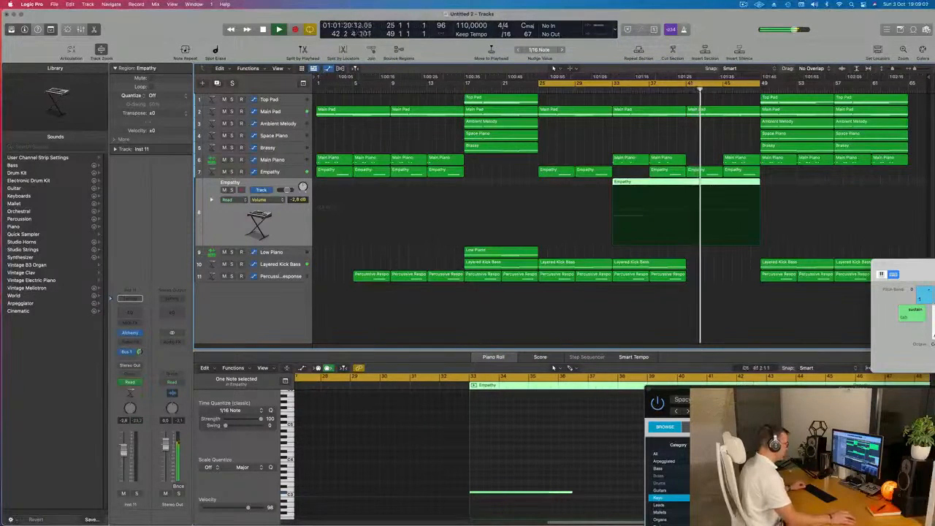
{"action": "left_click_drag", "start_coordinate": [774, 388], "coordinate": [762, 57]}
{"action": "scroll", "coordinate": [606, 499], "scroll_direction": "down", "scroll_amount": 5}
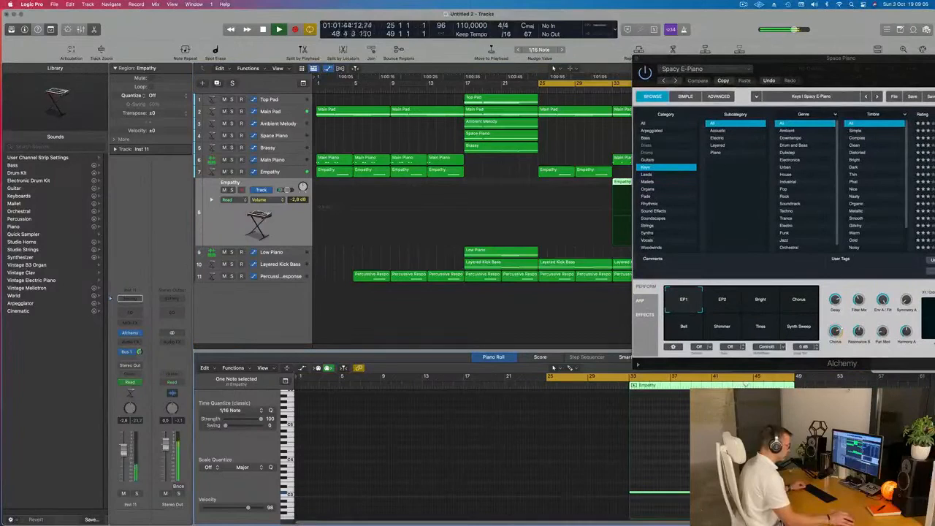
Shorten the cycle range to bars 33 to 49, close the Space Piano instrument window, and restart playback.
{"action": "left_click_drag", "start_coordinate": [779, 64], "coordinate": [341, 332]}
{"action": "left_click_drag", "start_coordinate": [540, 84], "coordinate": [616, 86]}
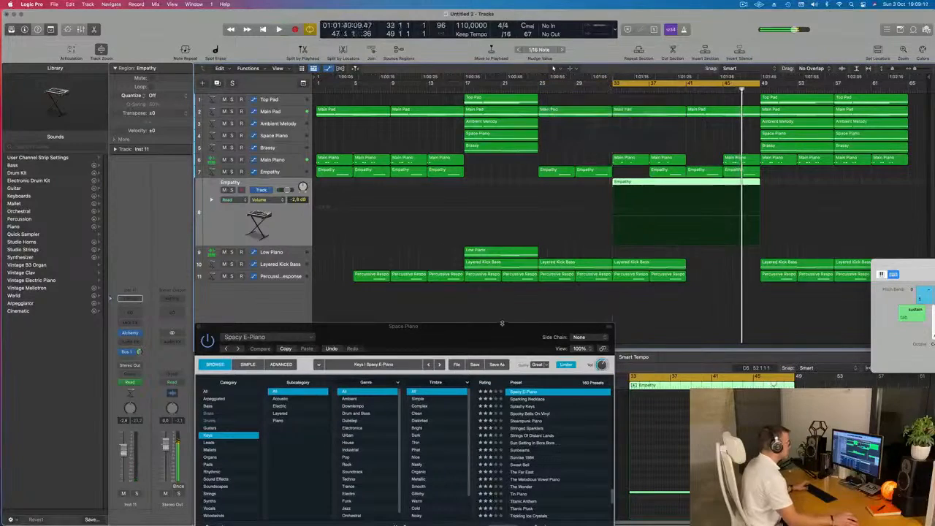
{"action": "left_click_drag", "start_coordinate": [252, 328], "coordinate": [298, 159]}
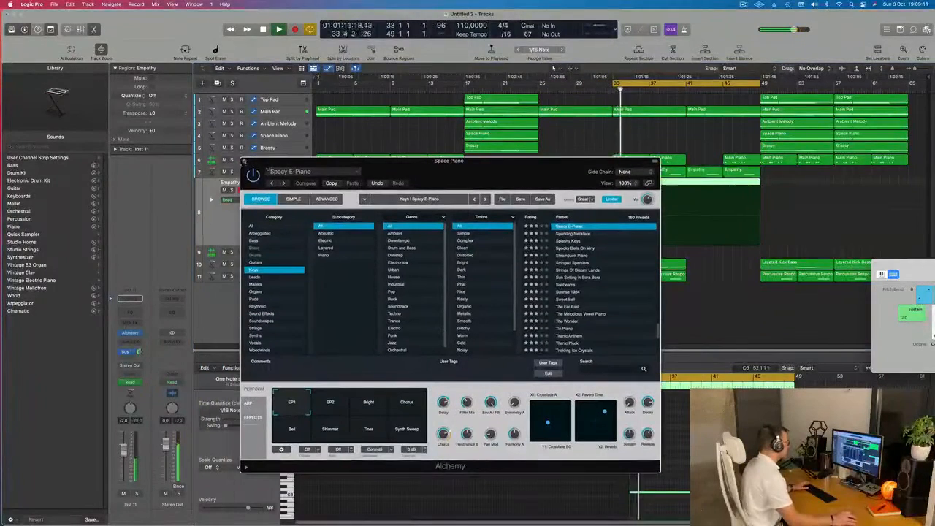
{"action": "left_click", "coordinate": [244, 162]}
{"action": "key", "text": "space"}
{"action": "key", "text": "space"}
Solo the duplicated Empathy track, open its Alchemy instrument, and try the Epic Guitar Hall preset.
{"action": "left_click", "coordinate": [136, 494]}
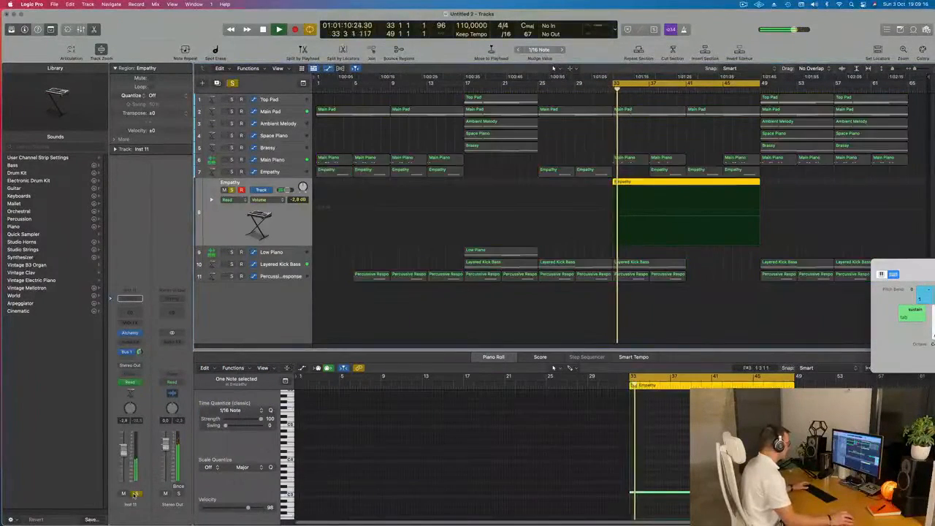
{"action": "left_click", "coordinate": [130, 334]}
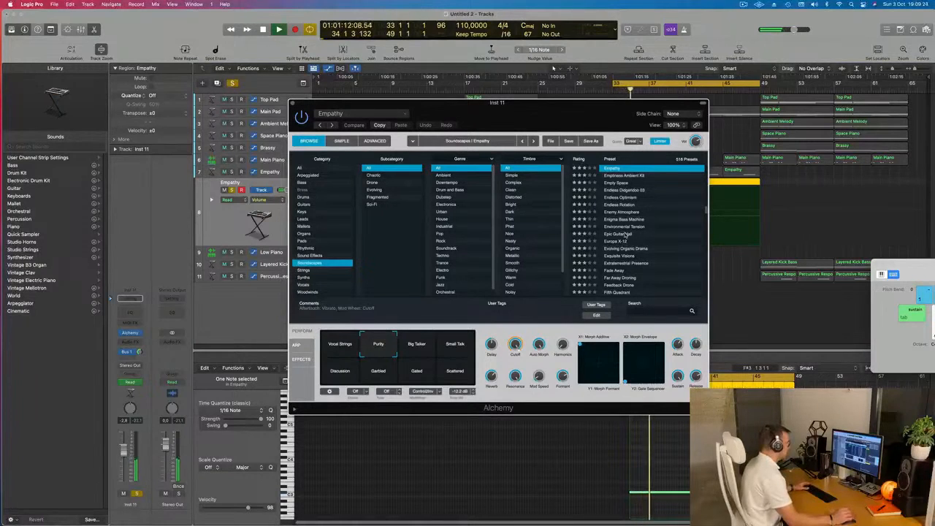
{"action": "left_click", "coordinate": [625, 234]}
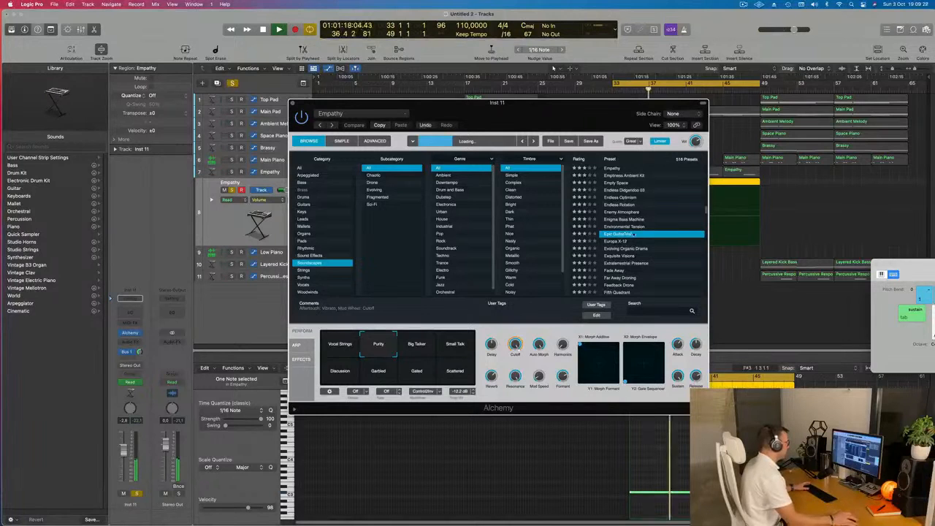
{"action": "left_click_drag", "start_coordinate": [630, 112], "coordinate": [536, 73]}
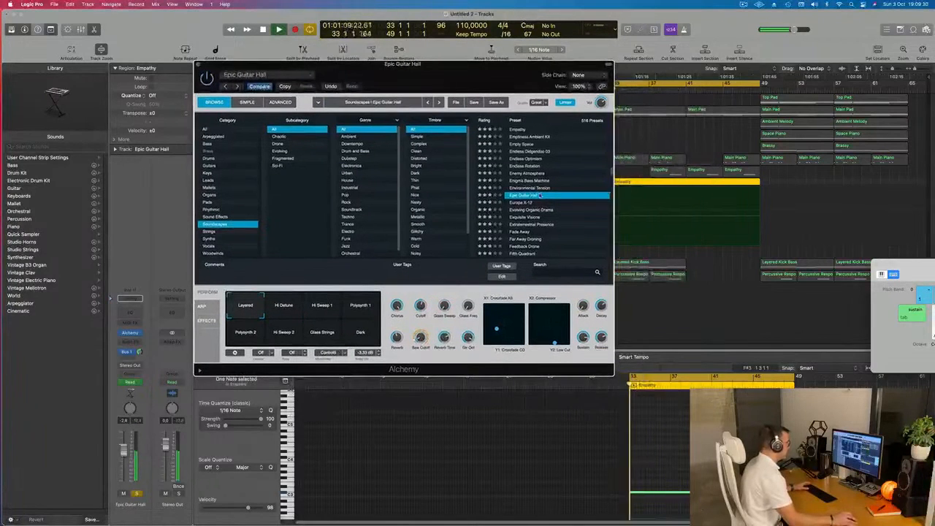
Load the Evolving Organic Drama preset on the duplicated track and choose its Dark variation.
{"action": "left_click", "coordinate": [568, 209]}
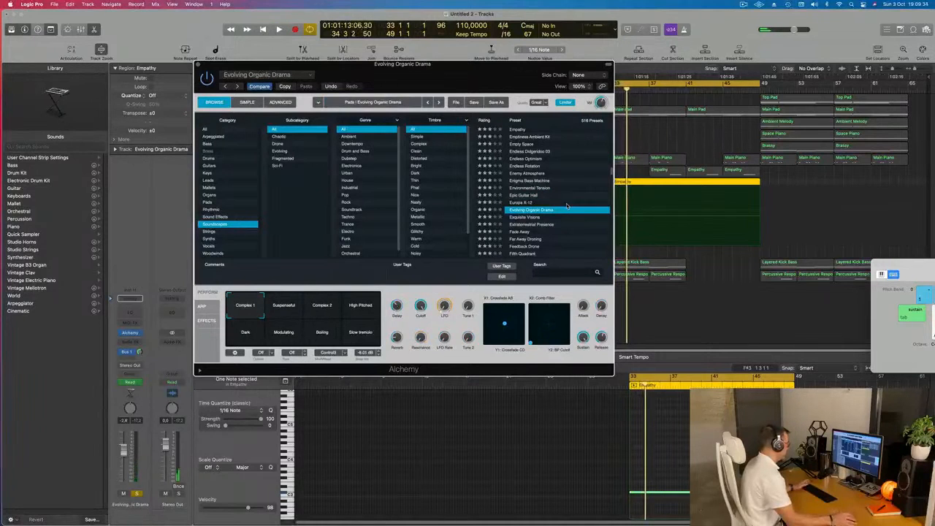
{"action": "left_click_drag", "start_coordinate": [483, 74], "coordinate": [563, 67]}
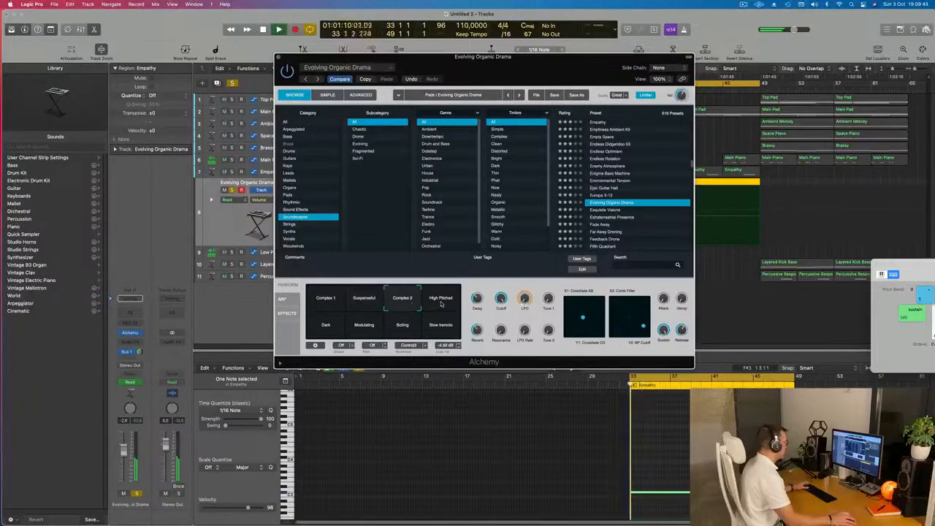
{"action": "left_click", "coordinate": [325, 327]}
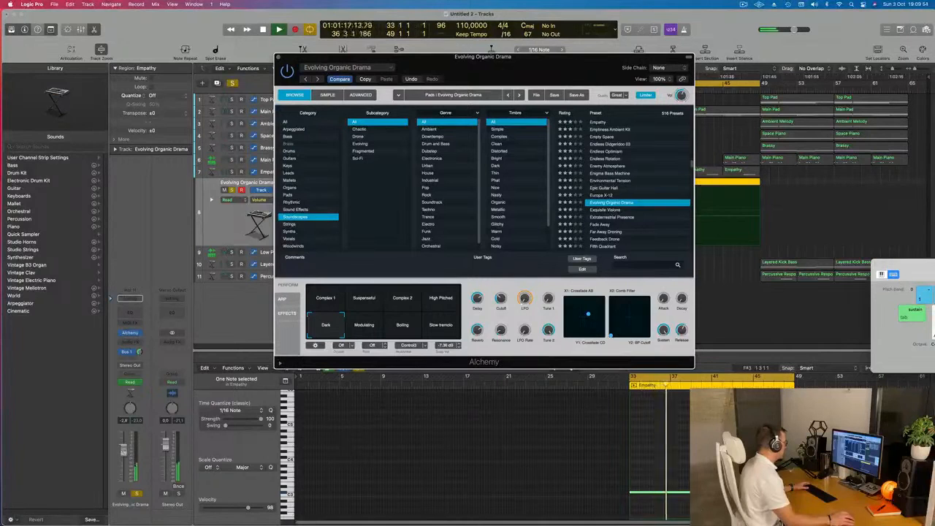
Raise the Evolving Organic Drama track's volume to +0.7 dB and take the track out of solo.
{"action": "left_click", "coordinate": [123, 450]}
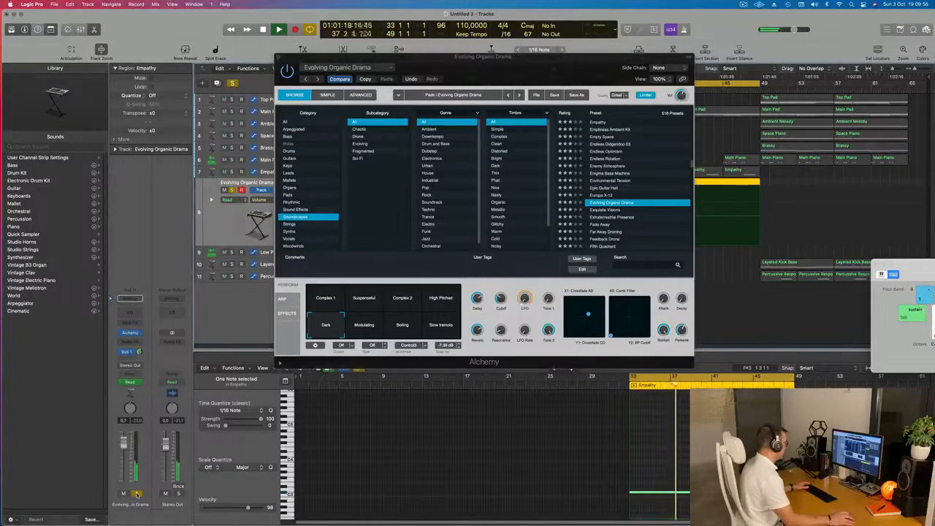
{"action": "left_click", "coordinate": [137, 493]}
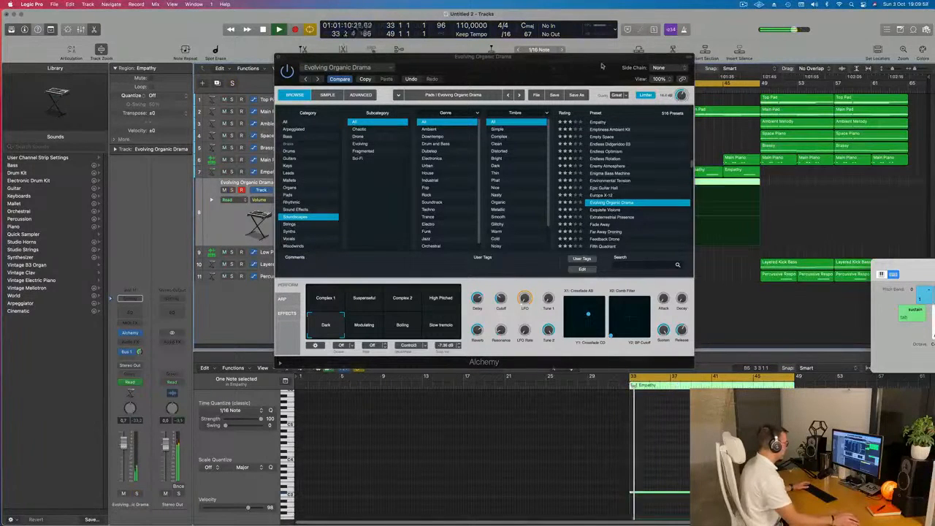
Move the Evolving Organic Drama instrument window aside, close it, and restart playback of the cycled section.
{"action": "left_click_drag", "start_coordinate": [602, 65], "coordinate": [412, 132]}
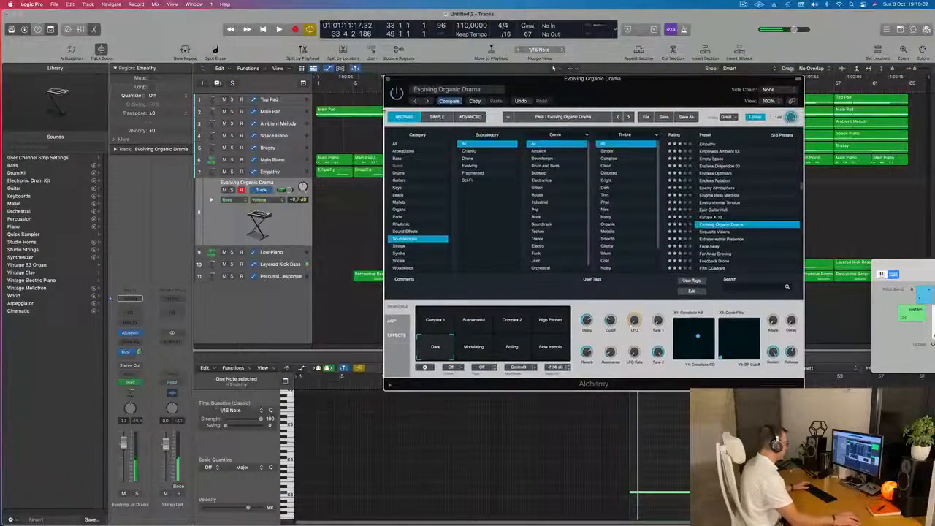
{"action": "left_click", "coordinate": [388, 80]}
{"action": "key", "text": "space"}
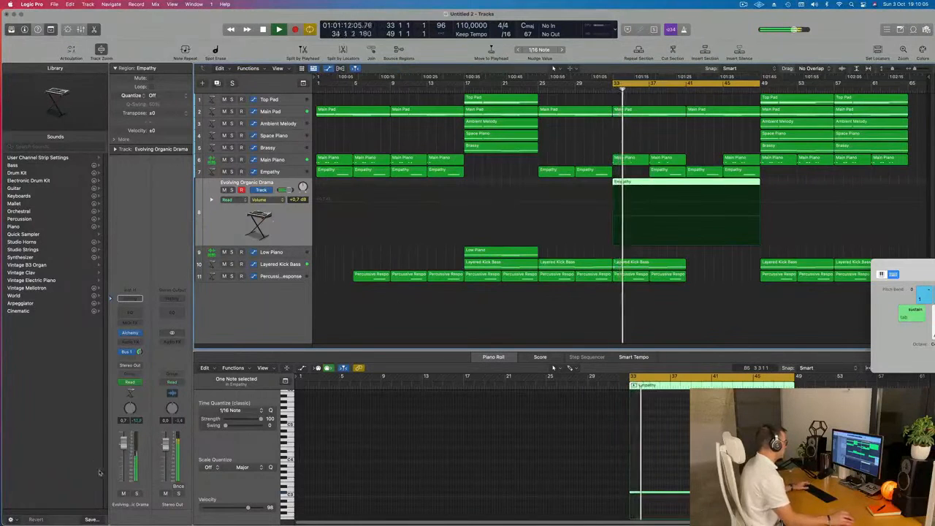
Lower the Evolving Organic Drama track to -0.5 dB, dismiss the save dialog, and restart playback with the held note deselected.
{"action": "left_click_drag", "start_coordinate": [124, 449], "coordinate": [124, 449]}
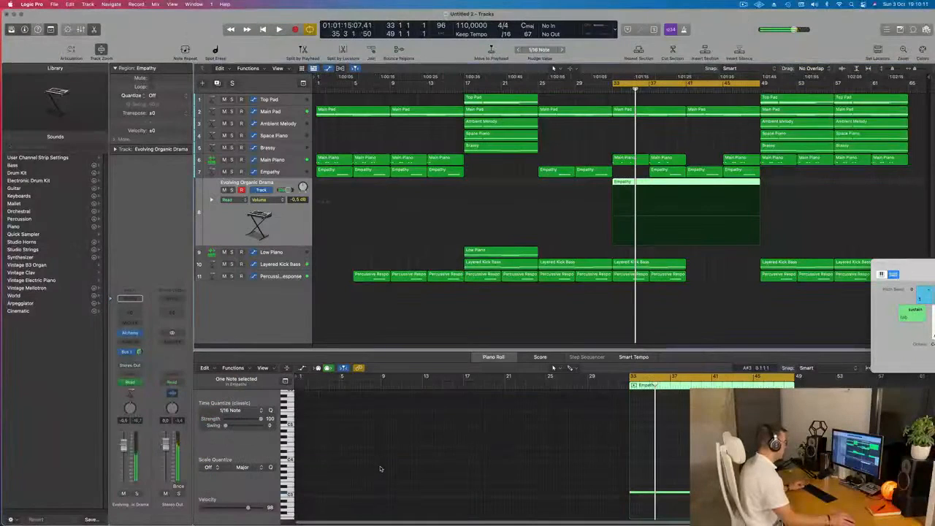
{"action": "left_click", "coordinate": [380, 465], "text": "ctrl+alt"}
{"action": "key", "text": "space"}
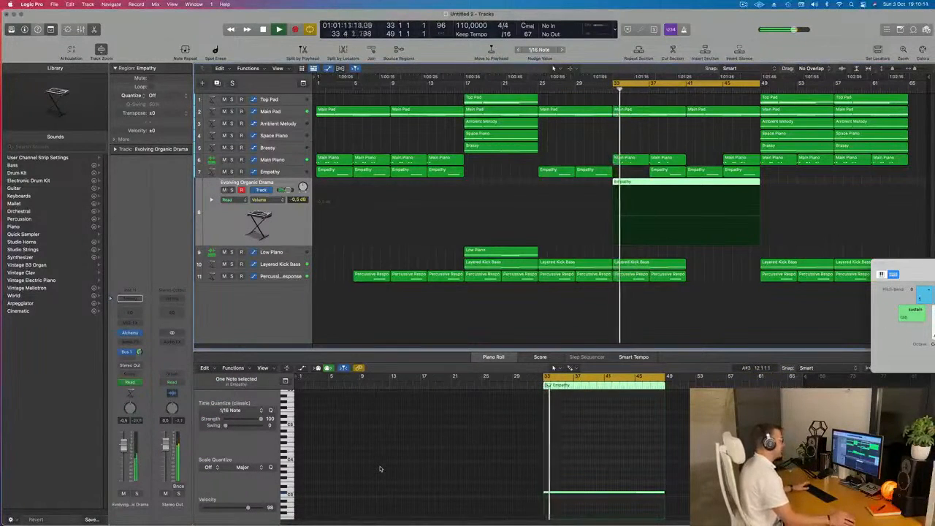
{"action": "left_click", "coordinate": [377, 468], "text": "ctrl+alt"}
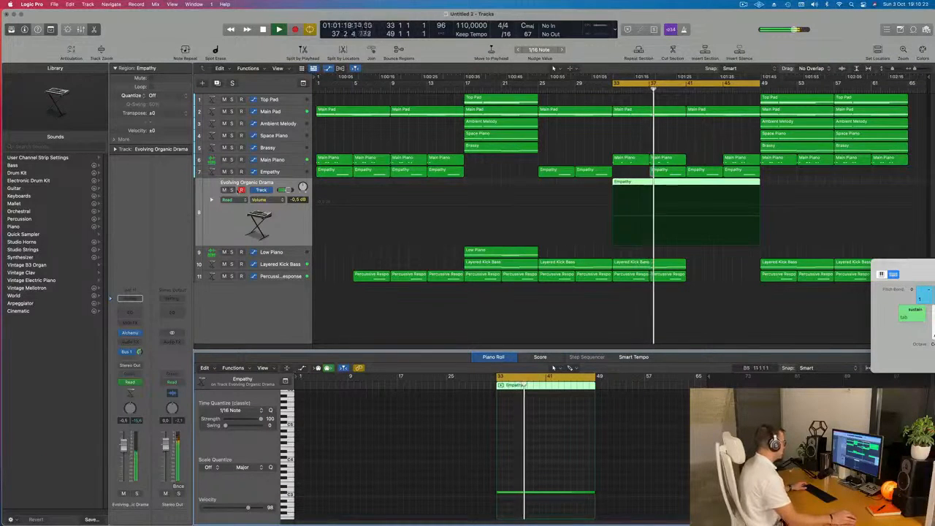
Briefly solo the Evolving Organic Drama track to check it, and extend the cycle range from bar 49 to bar 65.
{"action": "left_click", "coordinate": [232, 190]}
{"action": "left_click", "coordinate": [233, 190]}
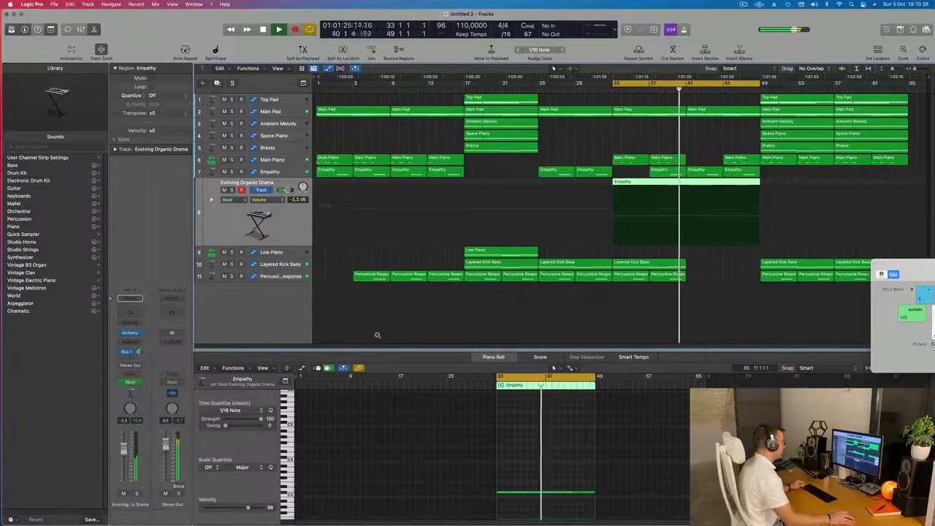
{"action": "left_click_drag", "start_coordinate": [759, 83], "coordinate": [907, 94]}
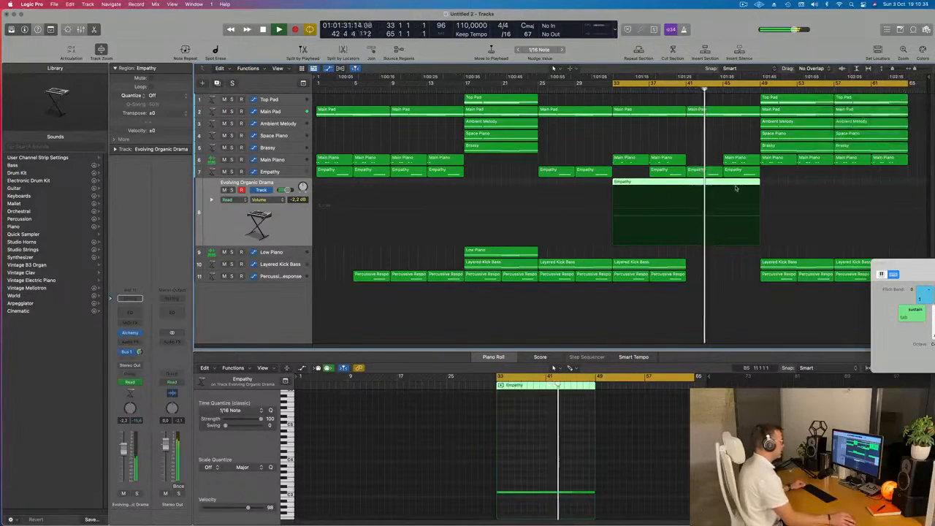